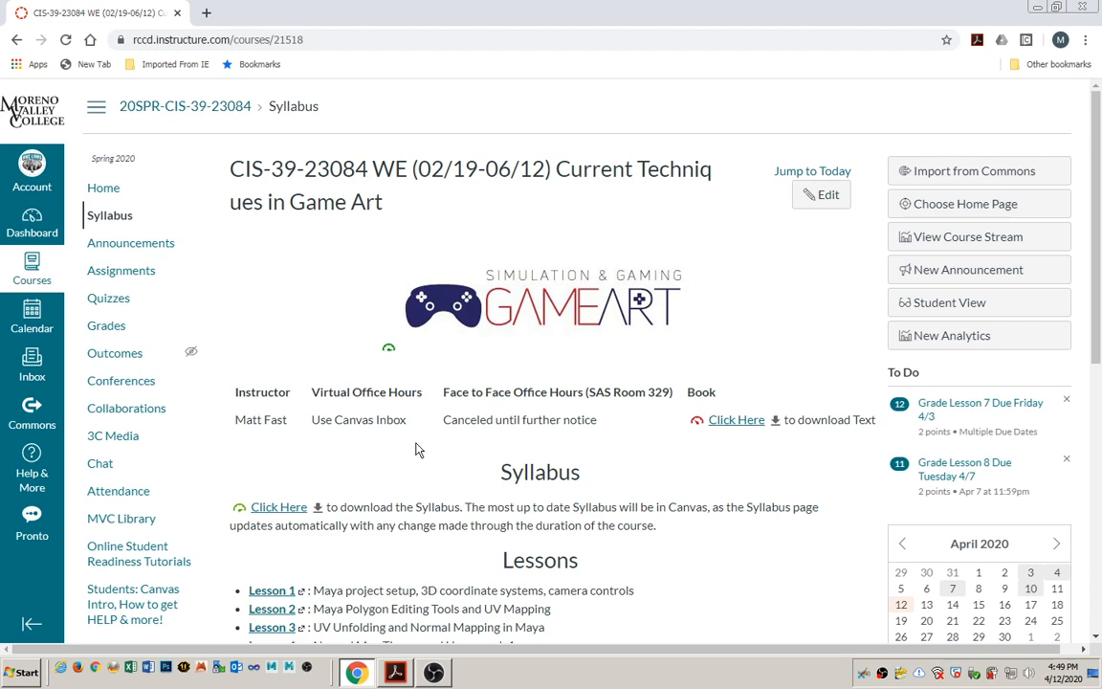
Open the Lesson 9 page from the syllabus's lesson list and highlight the assigned textbook pages 42 – 55.
{"action": "scroll", "coordinate": [424, 447], "scroll_direction": "down", "scroll_amount": 3}
{"action": "scroll", "coordinate": [421, 445], "scroll_direction": "down", "scroll_amount": 2}
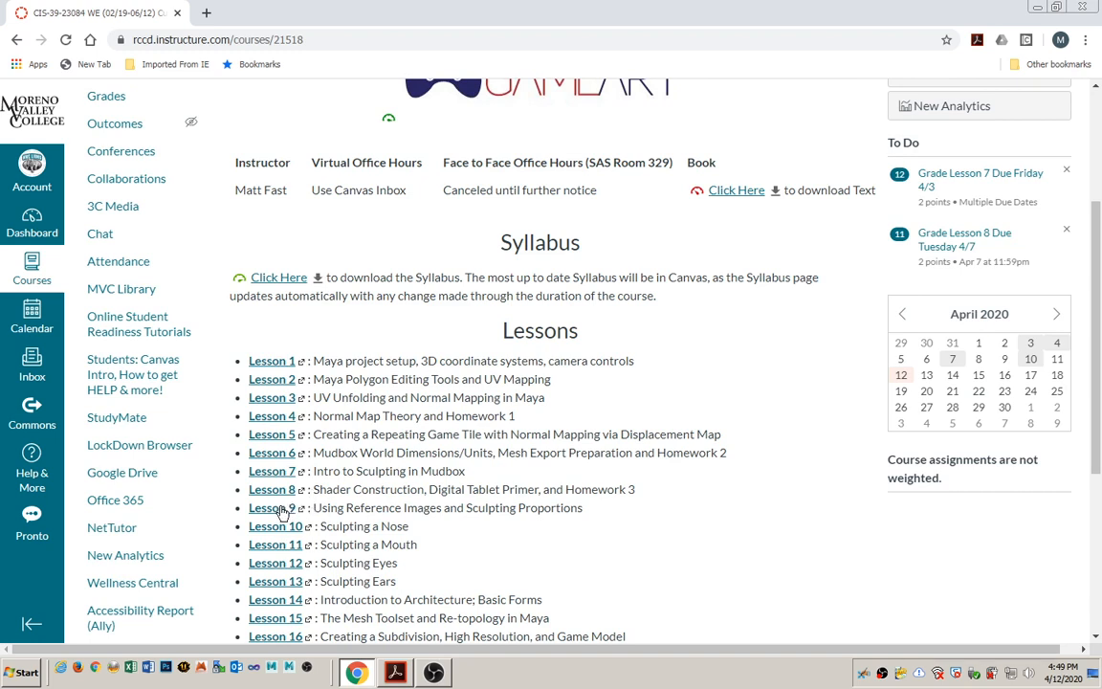
{"action": "mouse_move", "coordinate": [313, 508]}
{"action": "left_mouse_down"}
{"action": "mouse_move", "coordinate": [307, 525]}
{"action": "mouse_move", "coordinate": [406, 580]}
{"action": "left_mouse_up"}
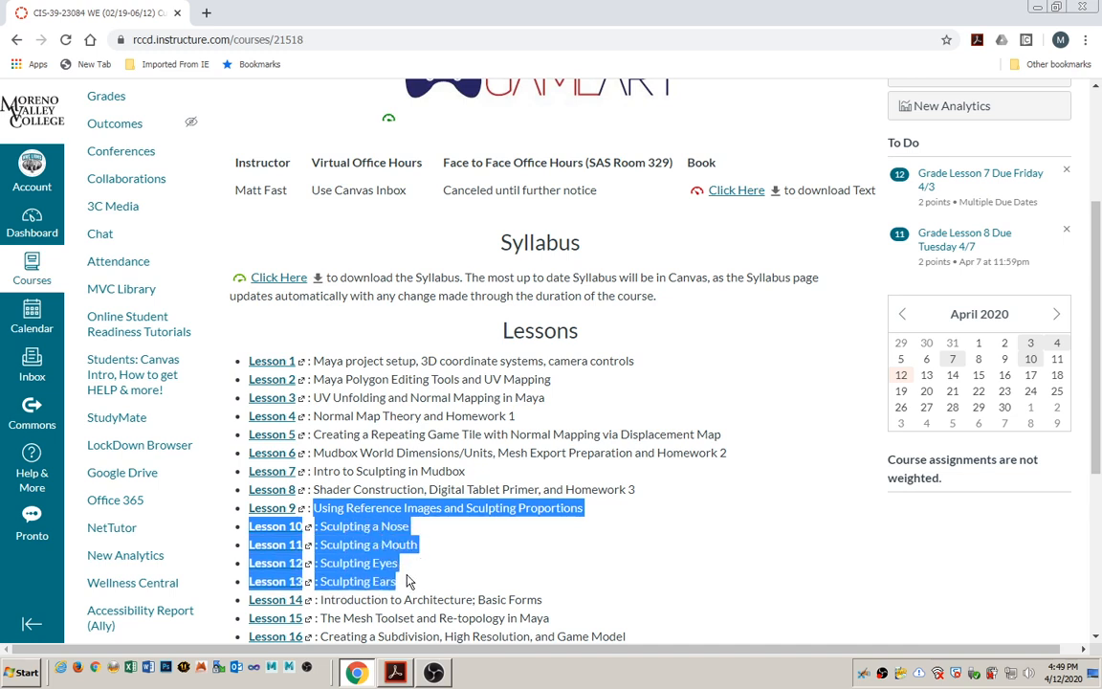
{"action": "left_click", "coordinate": [447, 532]}
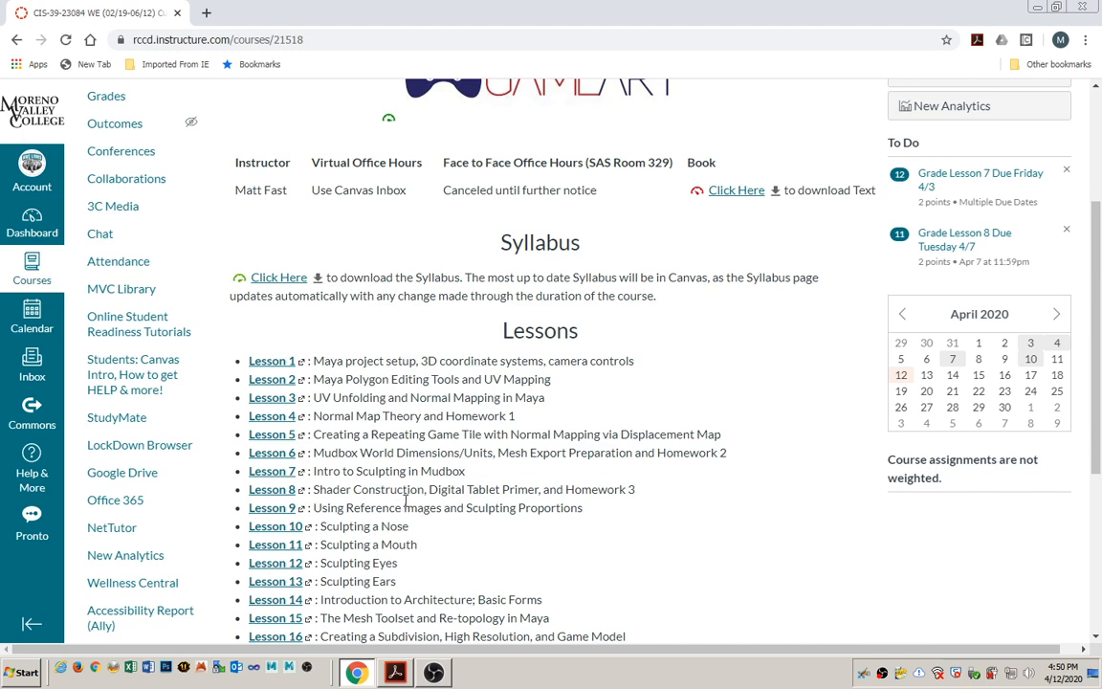
{"action": "scroll", "coordinate": [408, 503], "scroll_direction": "up", "scroll_amount": 3}
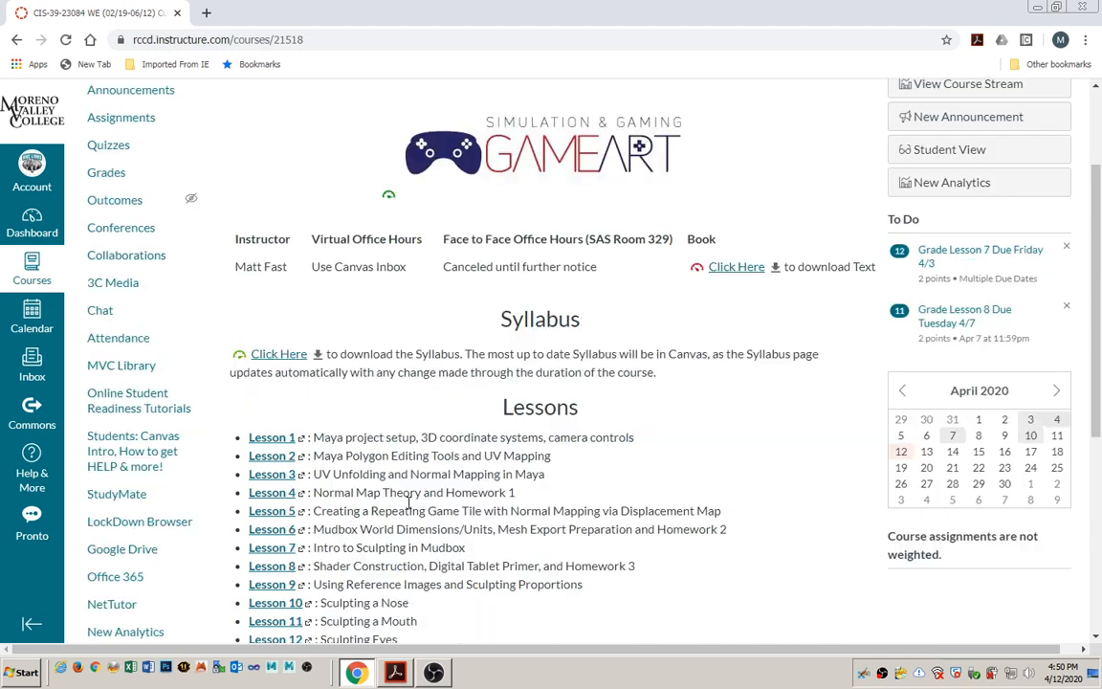
{"action": "scroll", "coordinate": [370, 447], "scroll_direction": "down", "scroll_amount": 5}
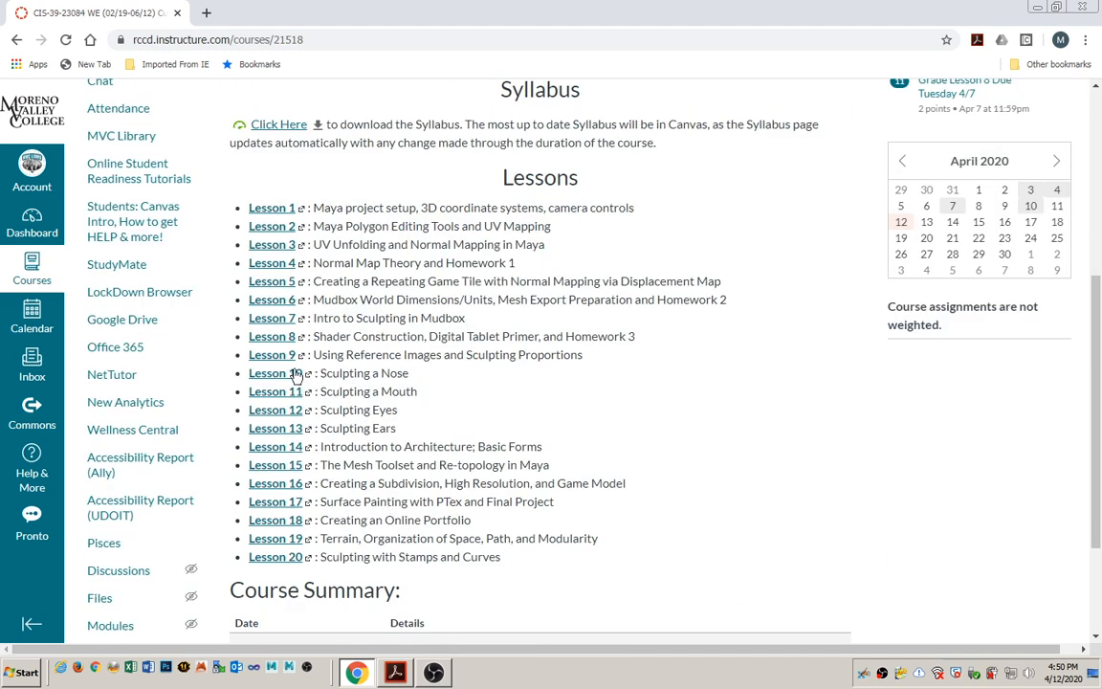
{"action": "left_click", "coordinate": [256, 355]}
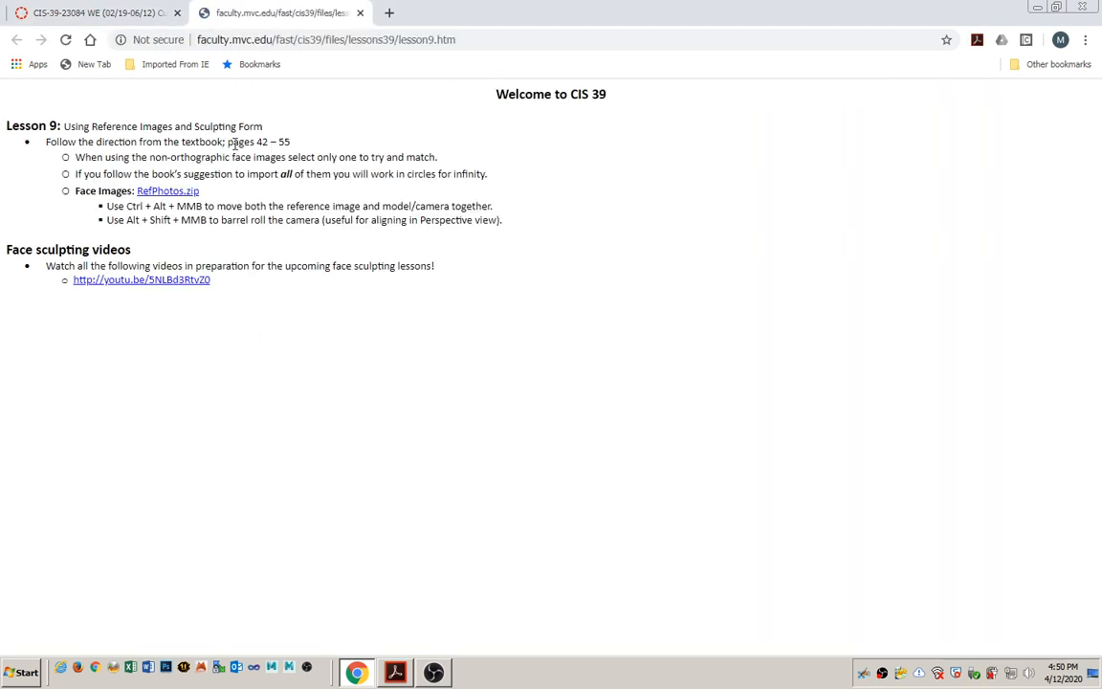
{"action": "left_click_drag", "start_coordinate": [226, 142], "coordinate": [294, 144]}
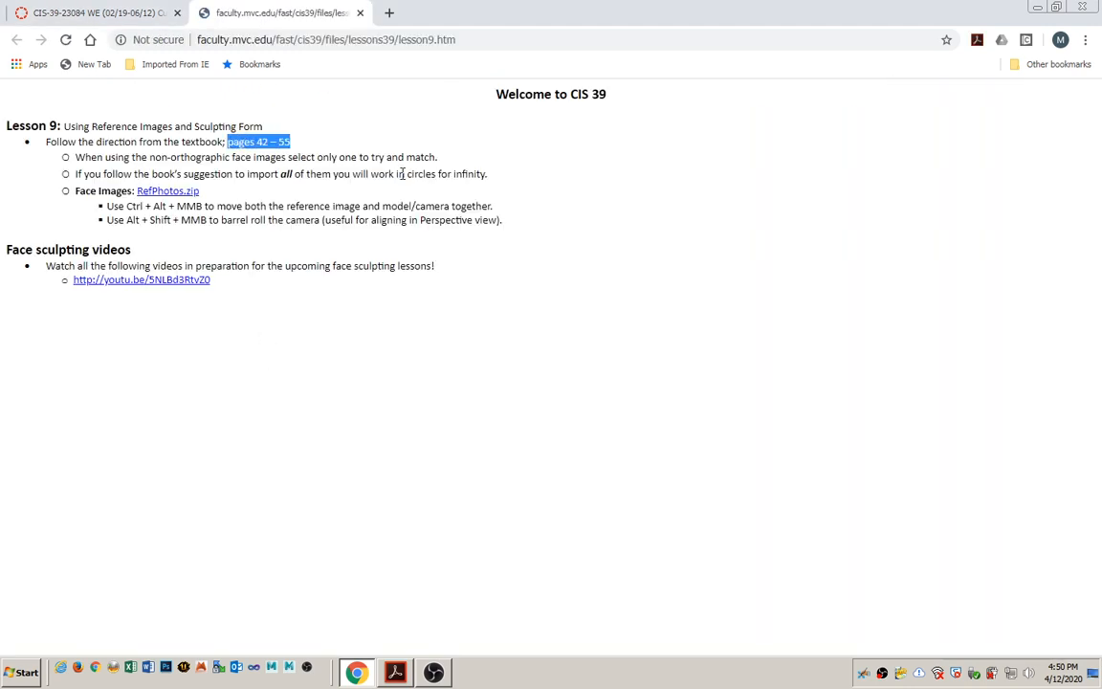
Switch to the Digital Sculpting with Mudbox PDF in Acrobat and look through Chapter 3's sections from Collecting Reference Material to Getting Started.
{"action": "left_click", "coordinate": [395, 674]}
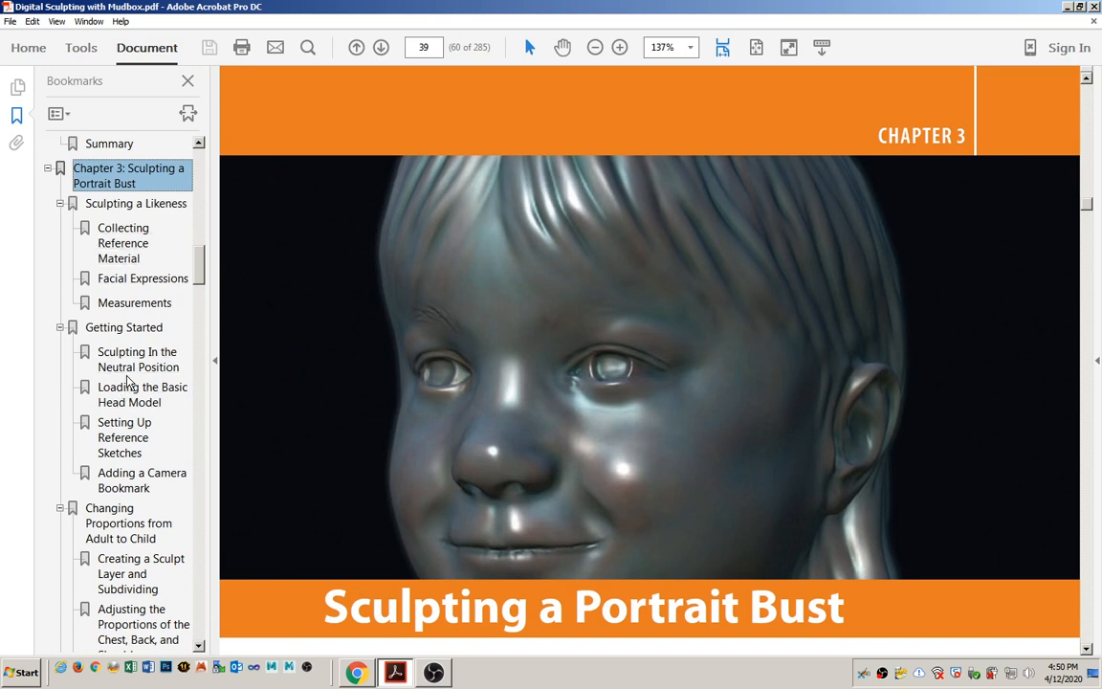
{"action": "left_click", "coordinate": [133, 330]}
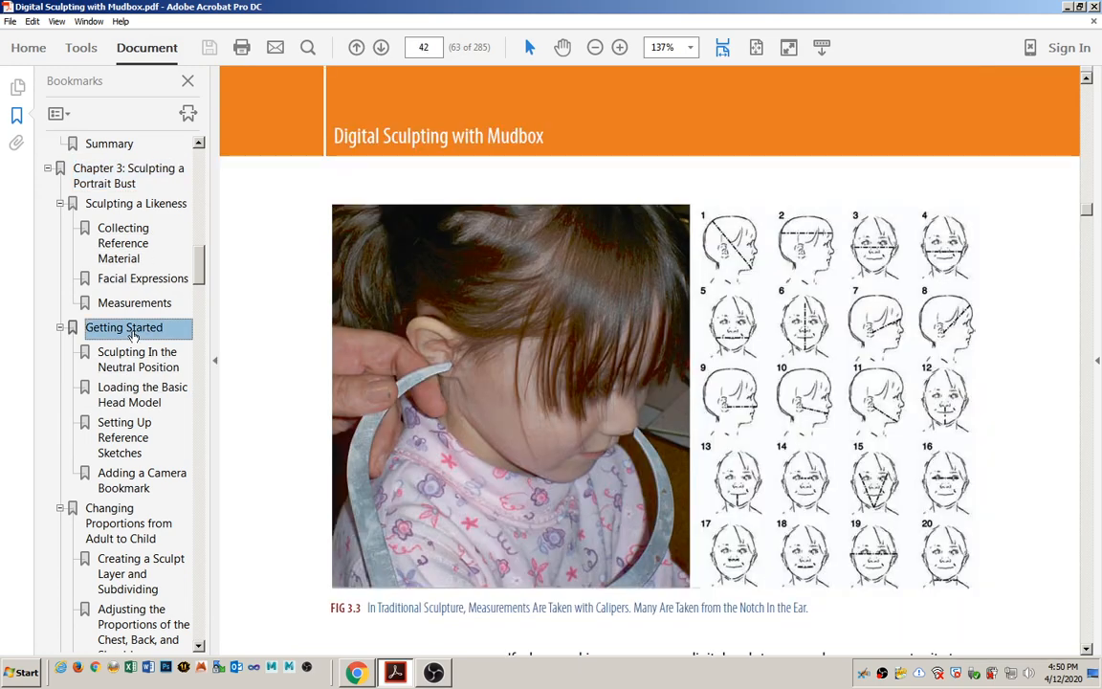
{"action": "left_click", "coordinate": [120, 234]}
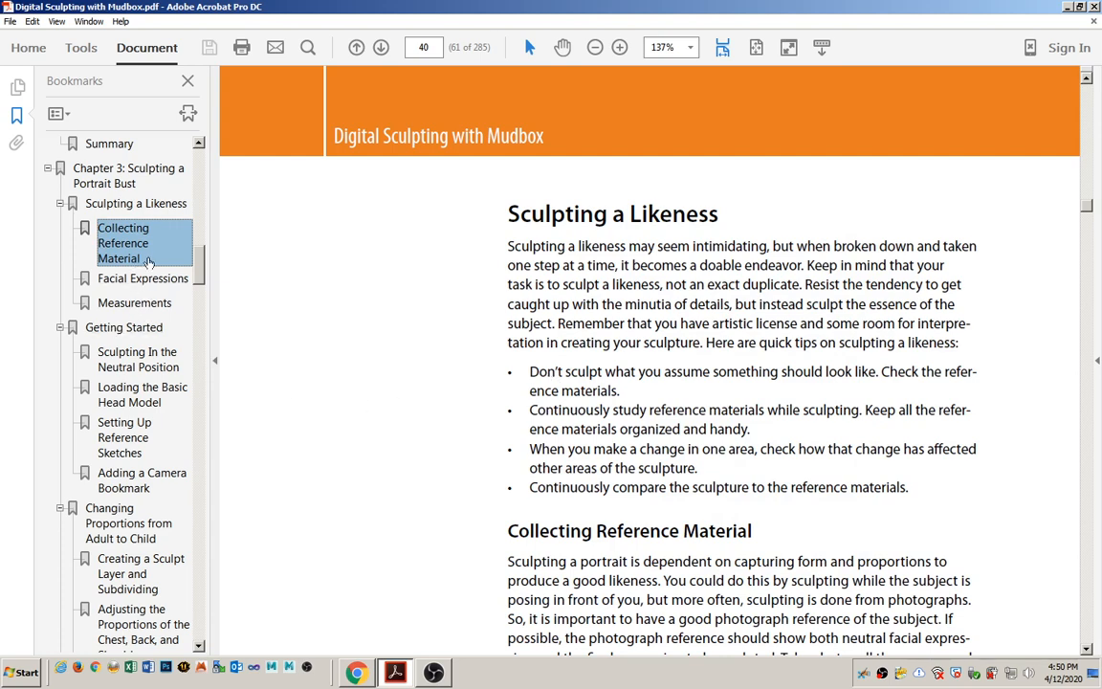
{"action": "left_click", "coordinate": [139, 304]}
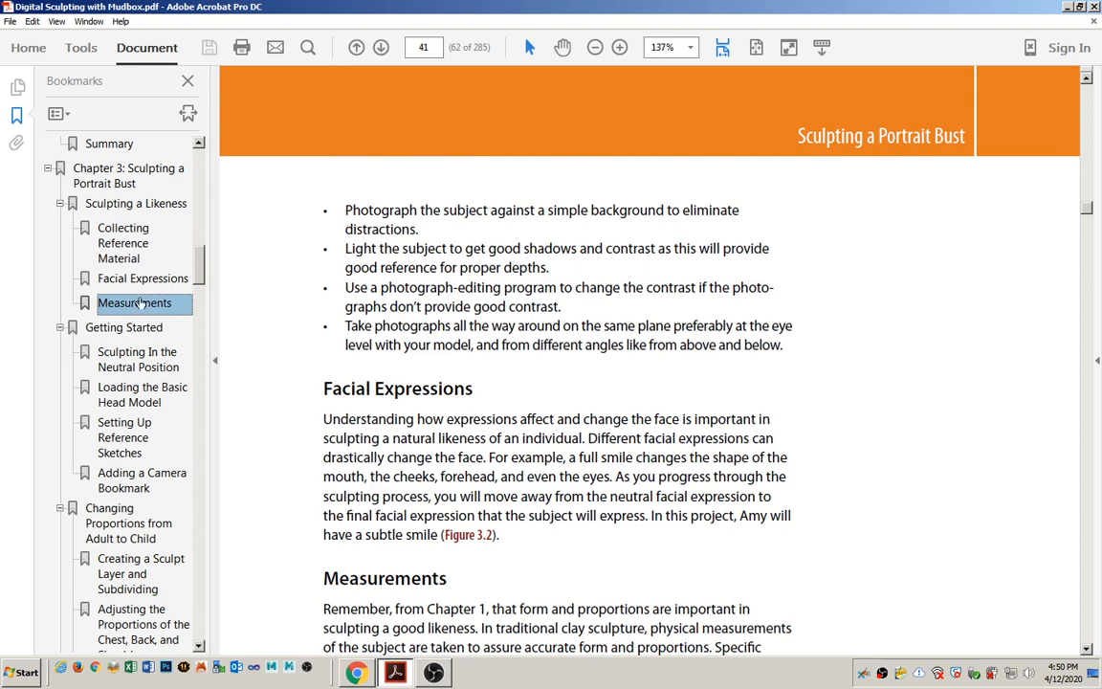
{"action": "left_click", "coordinate": [139, 280]}
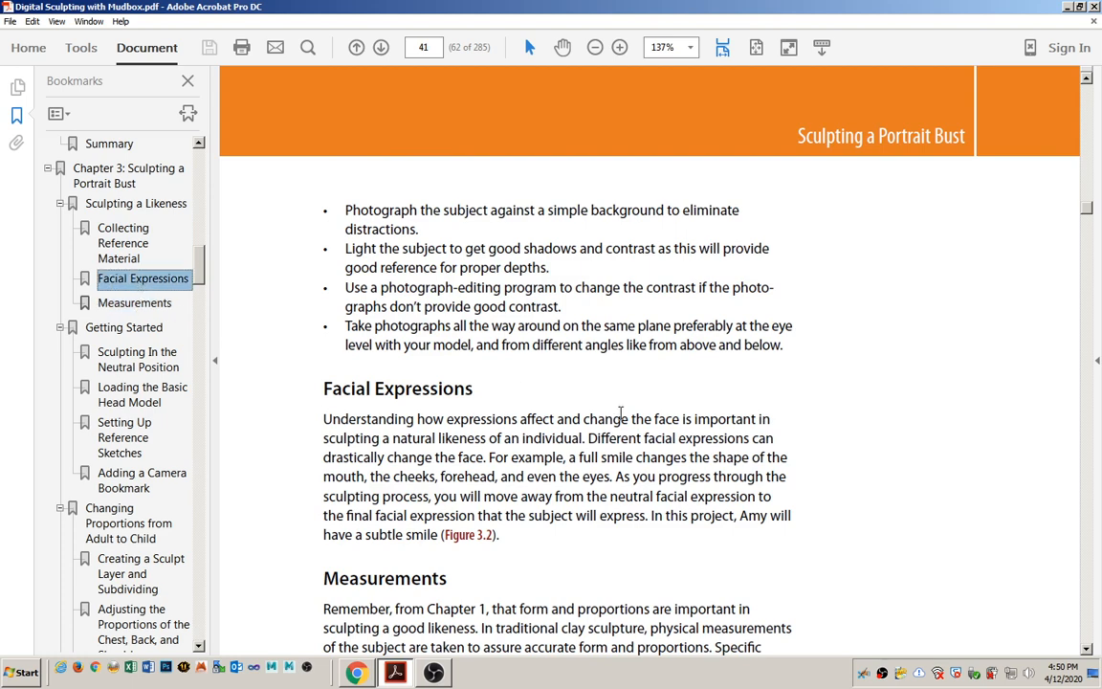
{"action": "scroll", "coordinate": [620, 419], "scroll_direction": "down", "scroll_amount": 5}
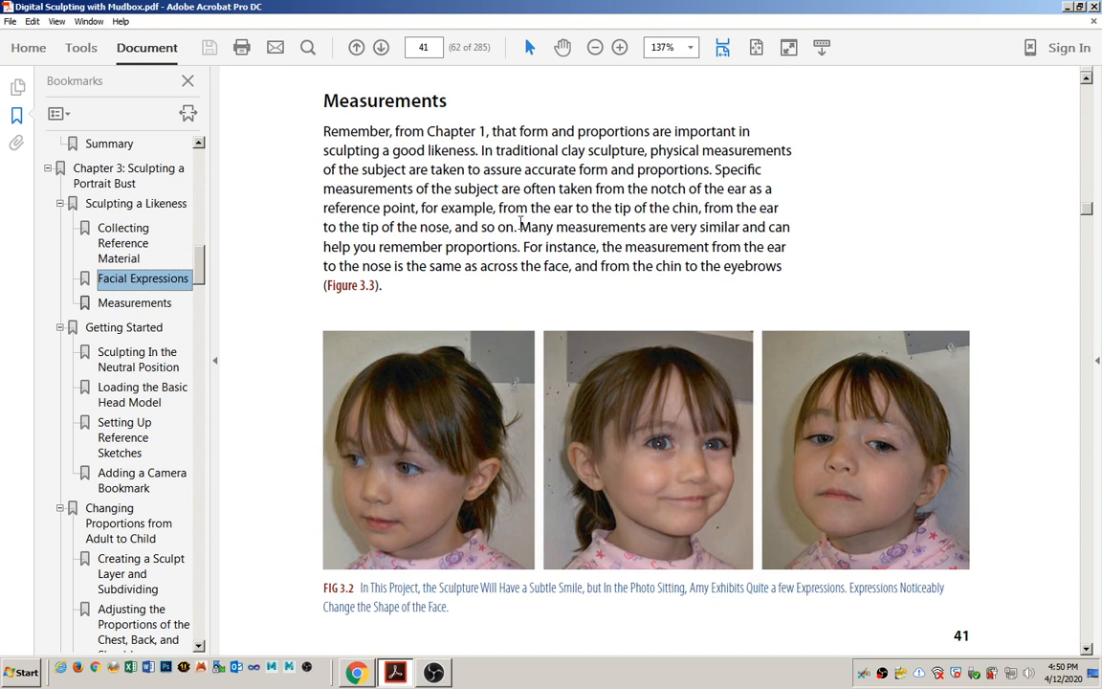
{"action": "scroll", "coordinate": [519, 229], "scroll_direction": "down", "scroll_amount": 3}
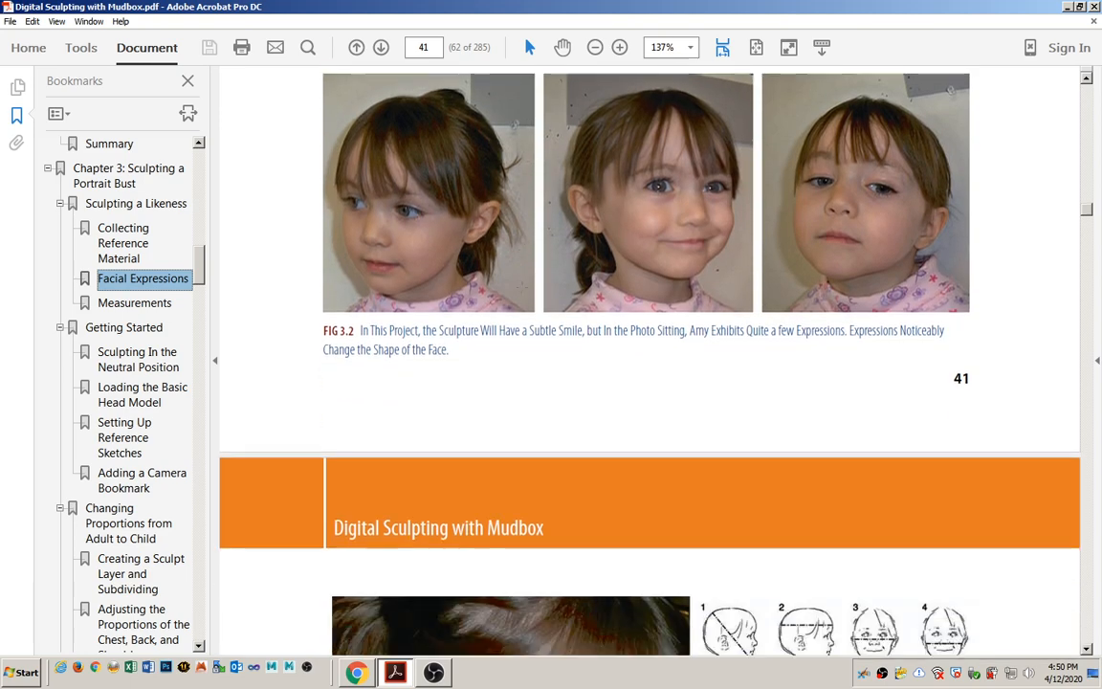
Review the textbook from Collecting Reference Material through Facial Expressions and Measurements, including Figures 3.1 to 3.3.
{"action": "left_click", "coordinate": [114, 235]}
{"action": "scroll", "coordinate": [364, 305], "scroll_direction": "down", "scroll_amount": 5}
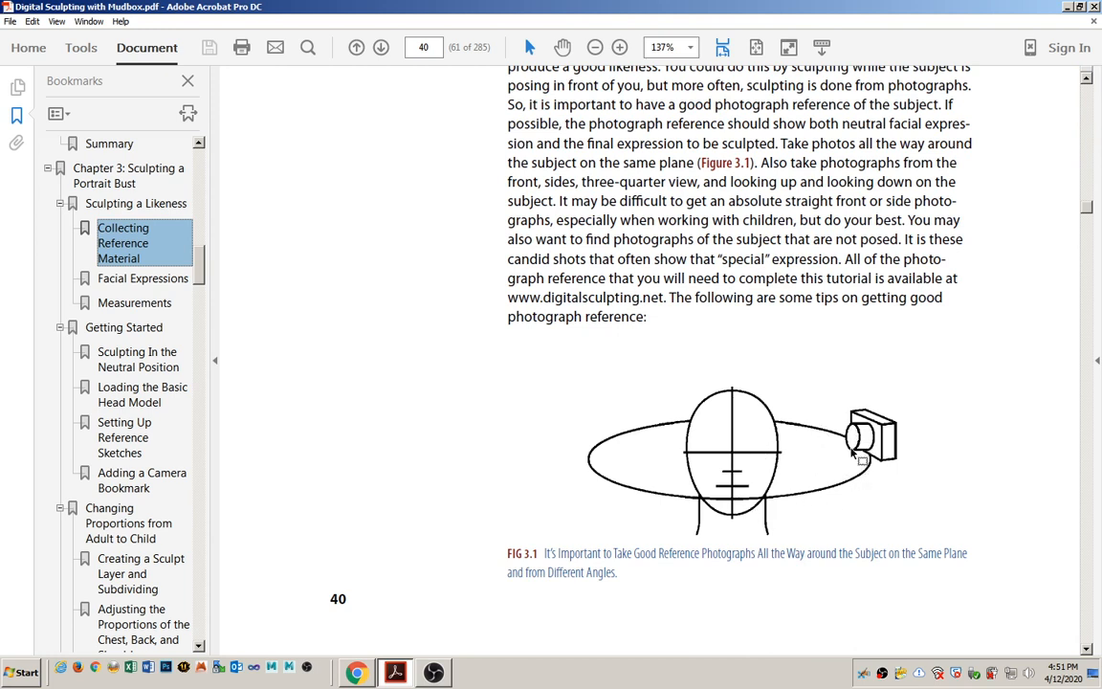
{"action": "scroll", "coordinate": [816, 475], "scroll_direction": "down", "scroll_amount": 15}
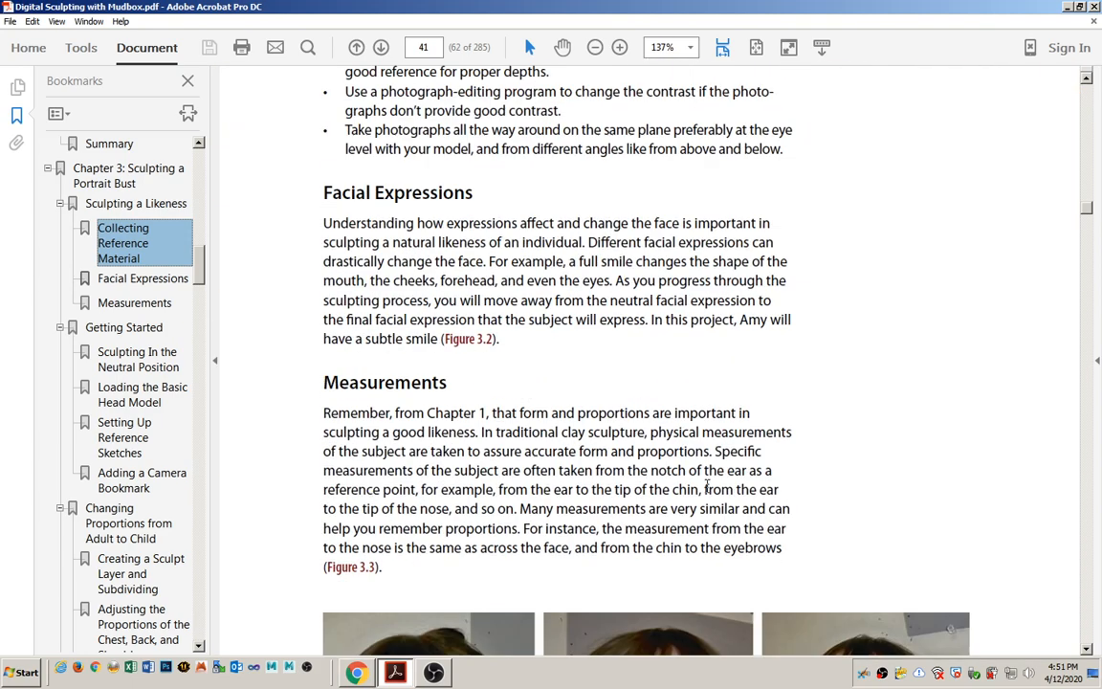
{"action": "scroll", "coordinate": [634, 436], "scroll_direction": "down", "scroll_amount": 1}
{"action": "scroll", "coordinate": [634, 435], "scroll_direction": "up", "scroll_amount": 6}
{"action": "left_click_drag", "start_coordinate": [292, 177], "coordinate": [431, 177]}
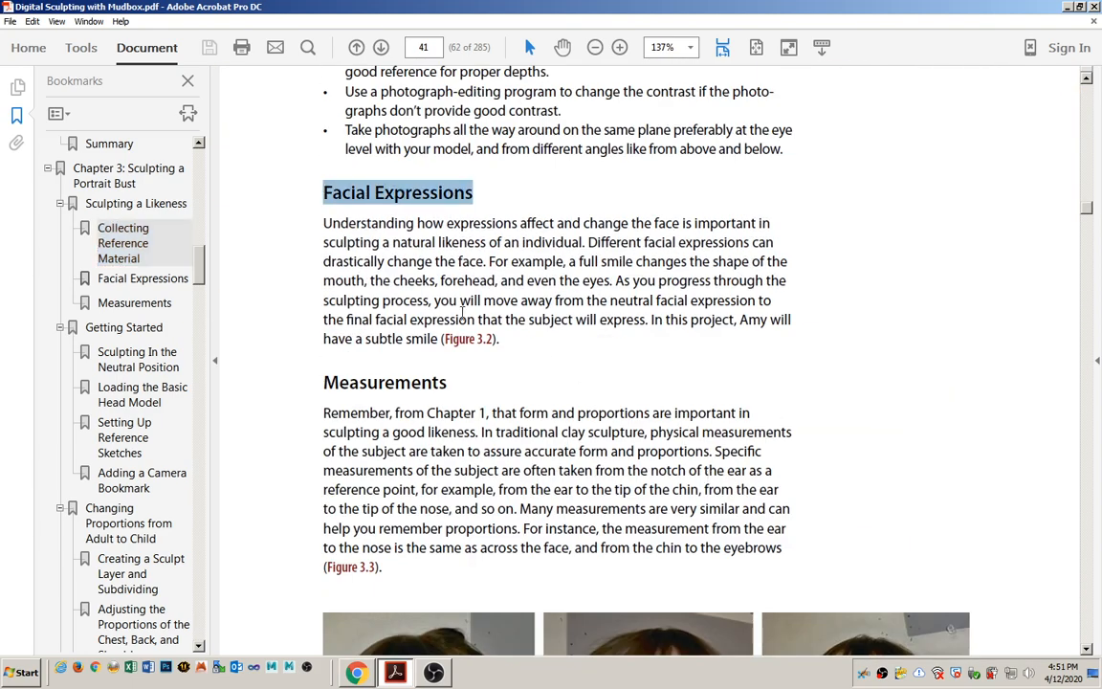
{"action": "scroll", "coordinate": [417, 299], "scroll_direction": "down", "scroll_amount": 10}
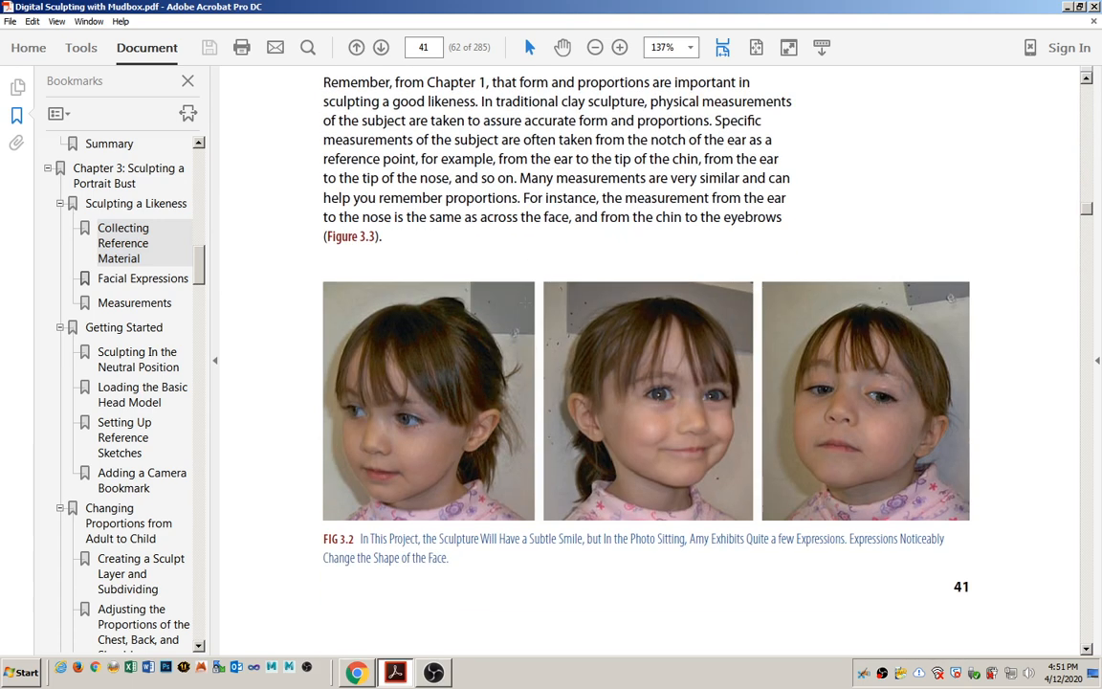
{"action": "scroll", "coordinate": [526, 310], "scroll_direction": "down", "scroll_amount": 10}
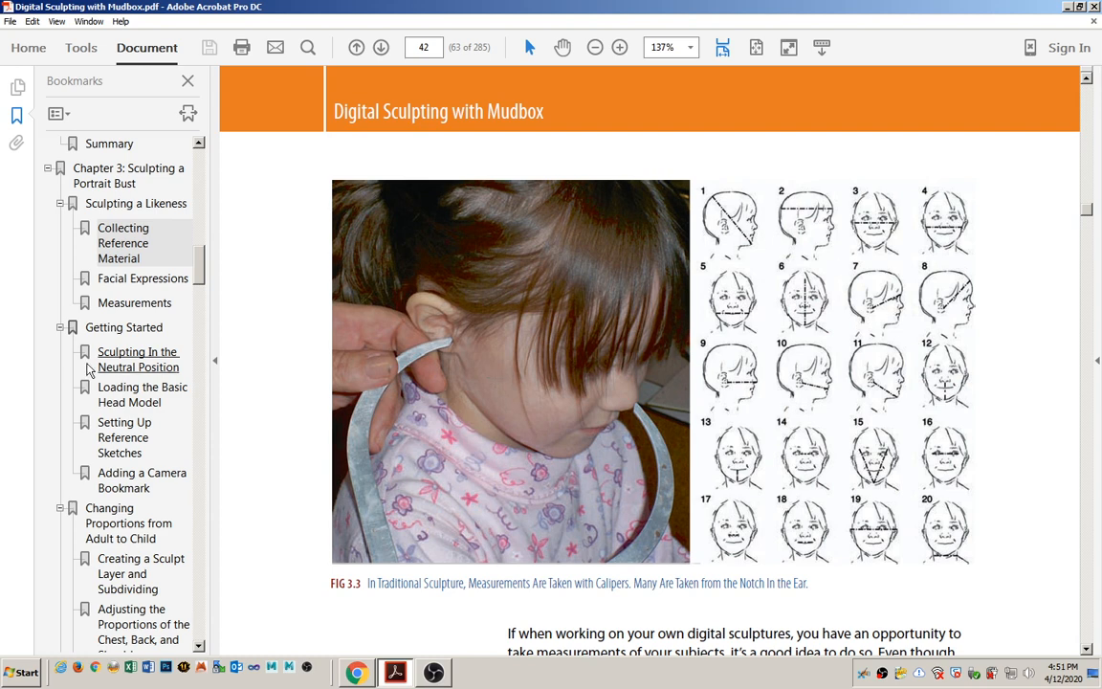
Go to the textbook's Getting Started section and highlight the words "Basic Head model" in its first sentence.
{"action": "left_click", "coordinate": [132, 327]}
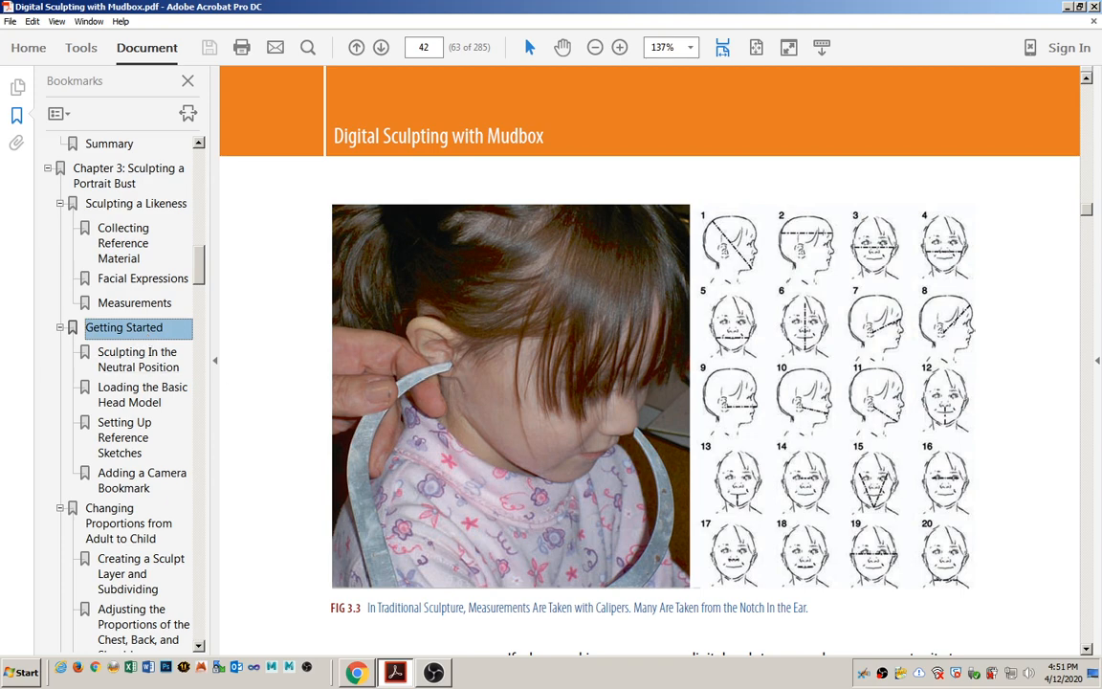
{"action": "scroll", "coordinate": [440, 394], "scroll_direction": "down", "scroll_amount": 10}
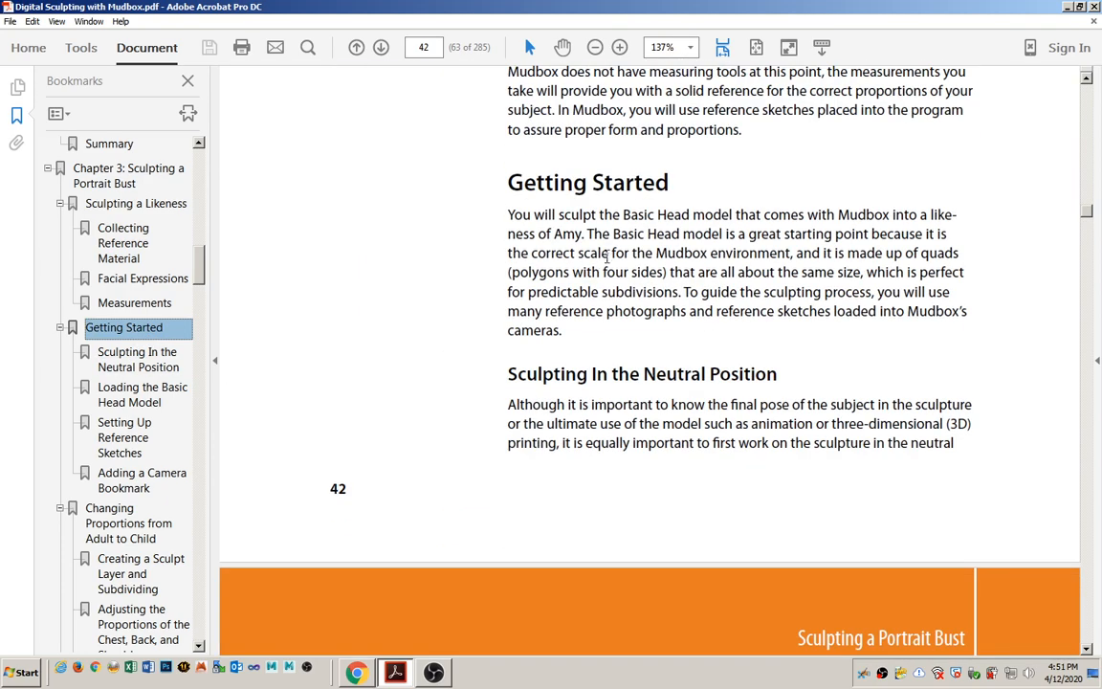
{"action": "left_click_drag", "start_coordinate": [624, 216], "coordinate": [733, 216]}
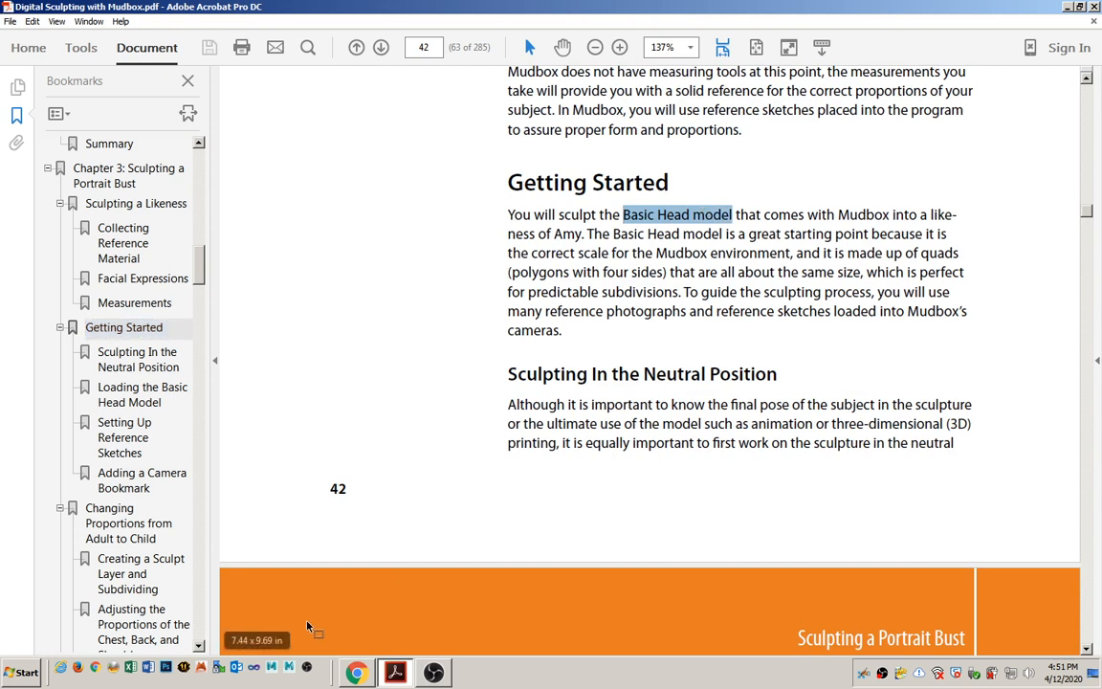
Launch Mudbox and start a new sculpture from the Basic Head starting point.
{"action": "left_click", "coordinate": [290, 667]}
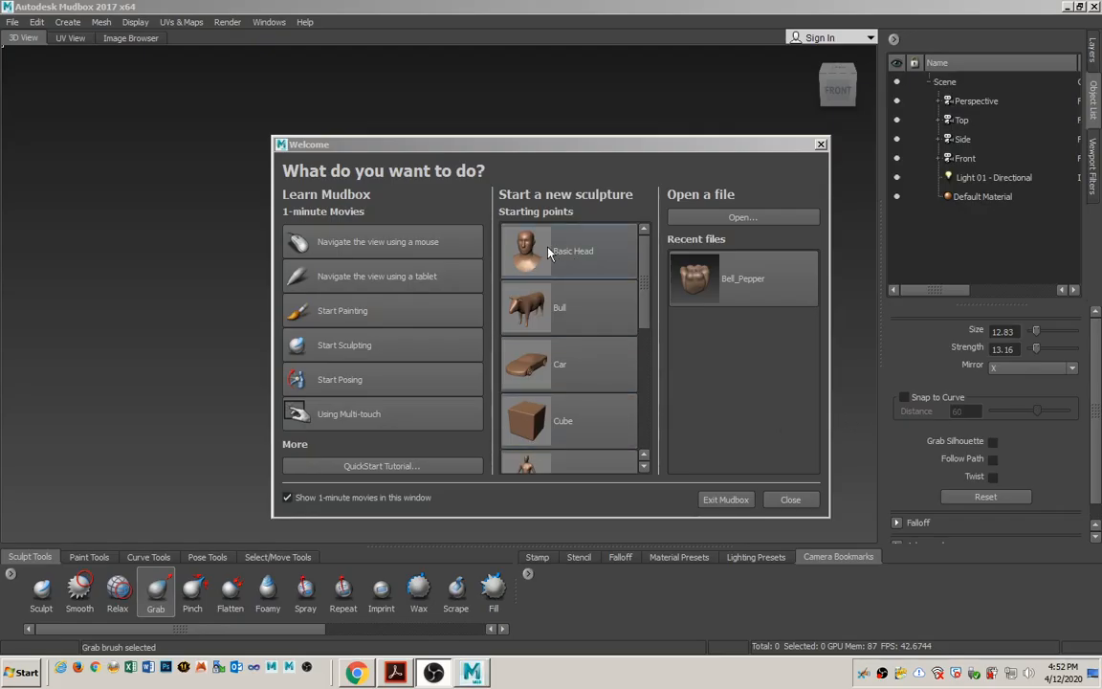
{"action": "left_click", "coordinate": [548, 251]}
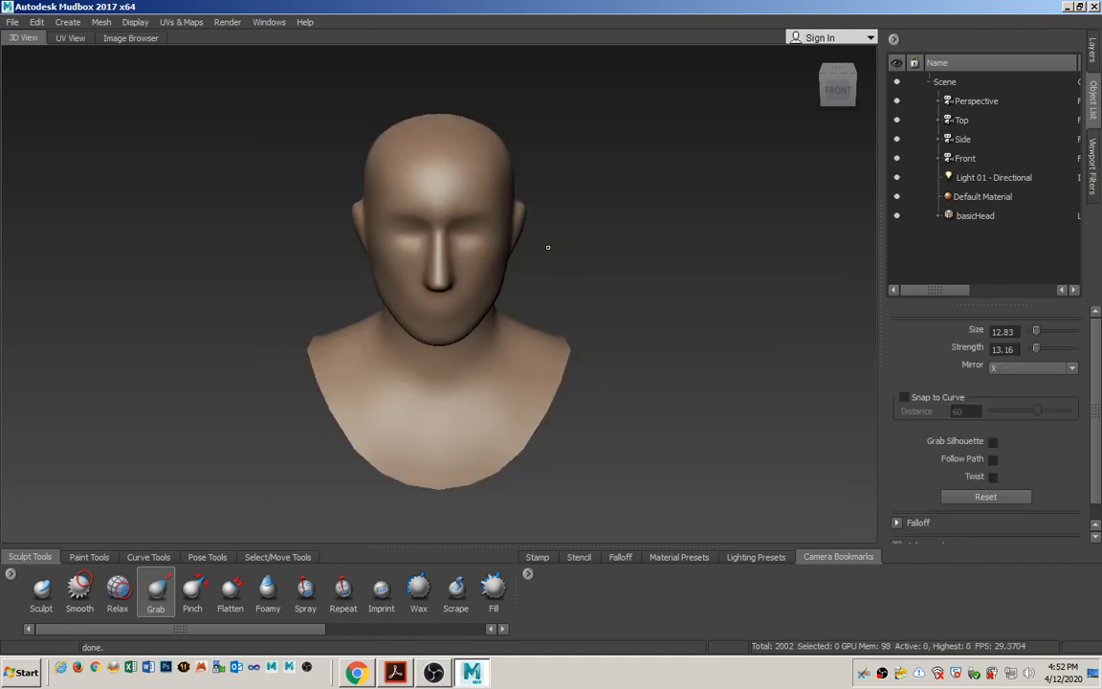
{"action": "left_click_drag", "start_coordinate": [627, 322], "coordinate": [602, 294], "text": "alt"}
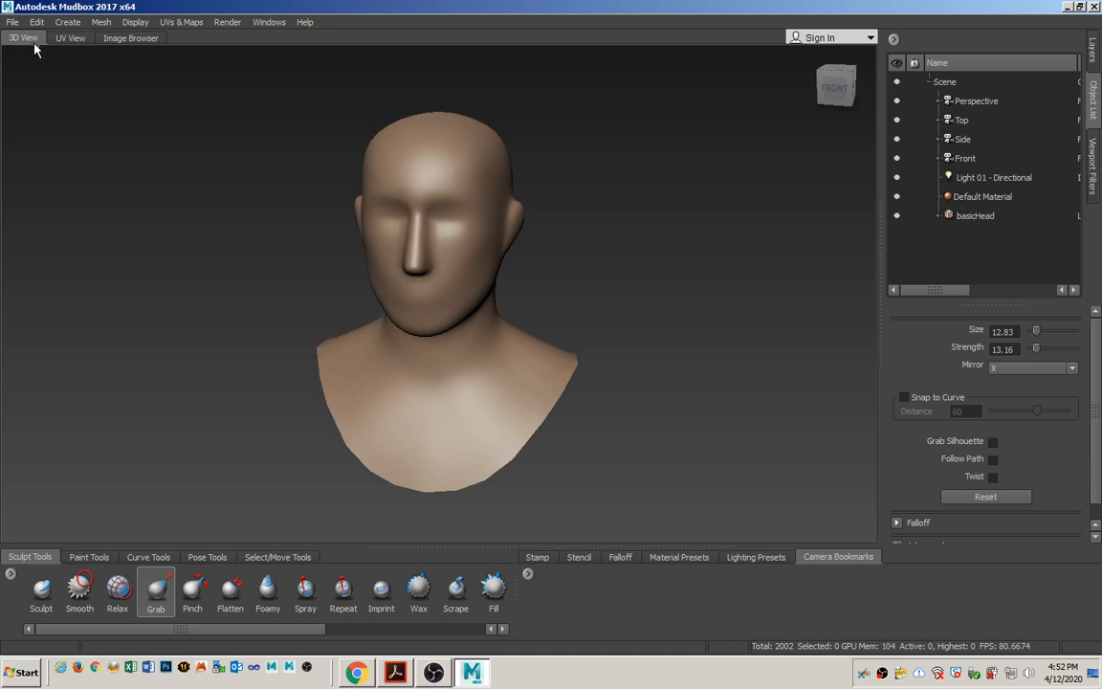
Start saving the scene under a new name and browse to the Documents\Mudbox\2017-x64\data folder.
{"action": "left_click", "coordinate": [13, 23]}
{"action": "mouse_move", "coordinate": [33, 26]}
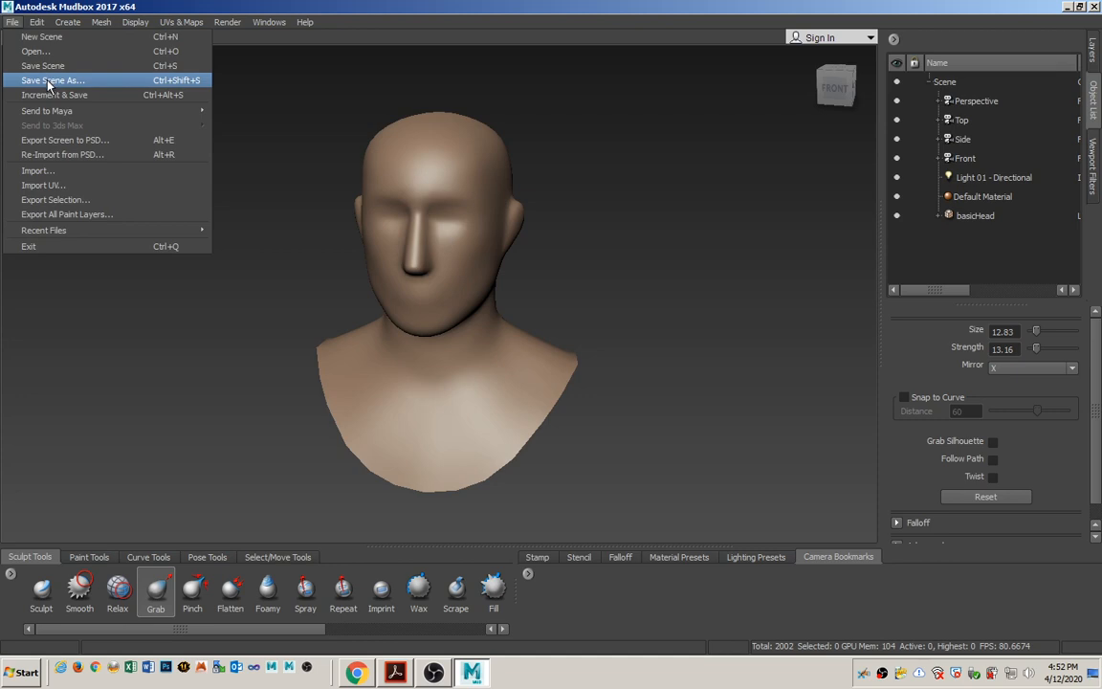
{"action": "left_click", "coordinate": [48, 81]}
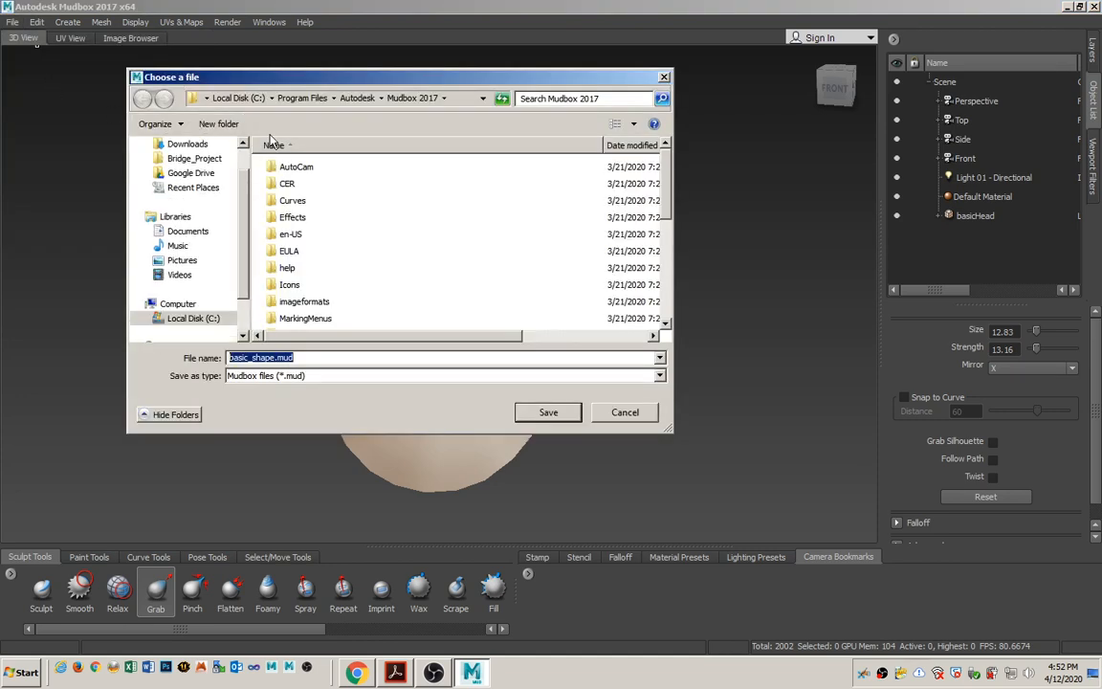
{"action": "left_click", "coordinate": [186, 230]}
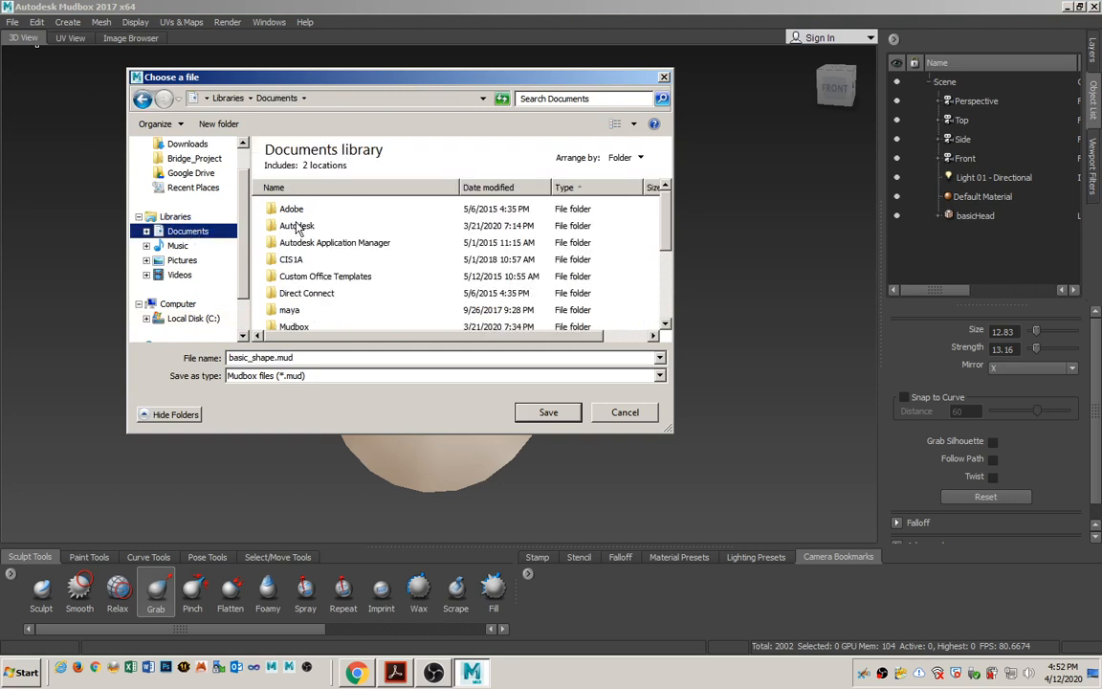
{"action": "scroll", "coordinate": [311, 269], "scroll_direction": "down", "scroll_amount": 1}
{"action": "left_click", "coordinate": [355, 270]}
{"action": "scroll", "coordinate": [352, 268], "scroll_direction": "down", "scroll_amount": 2}
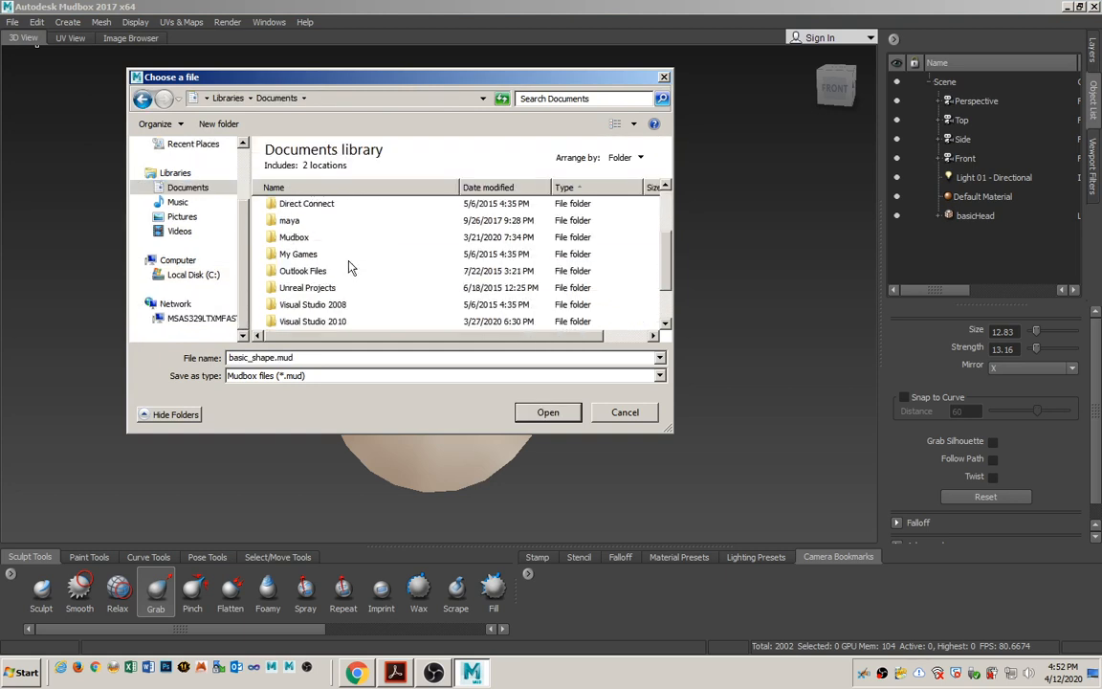
{"action": "double_click", "coordinate": [292, 238]}
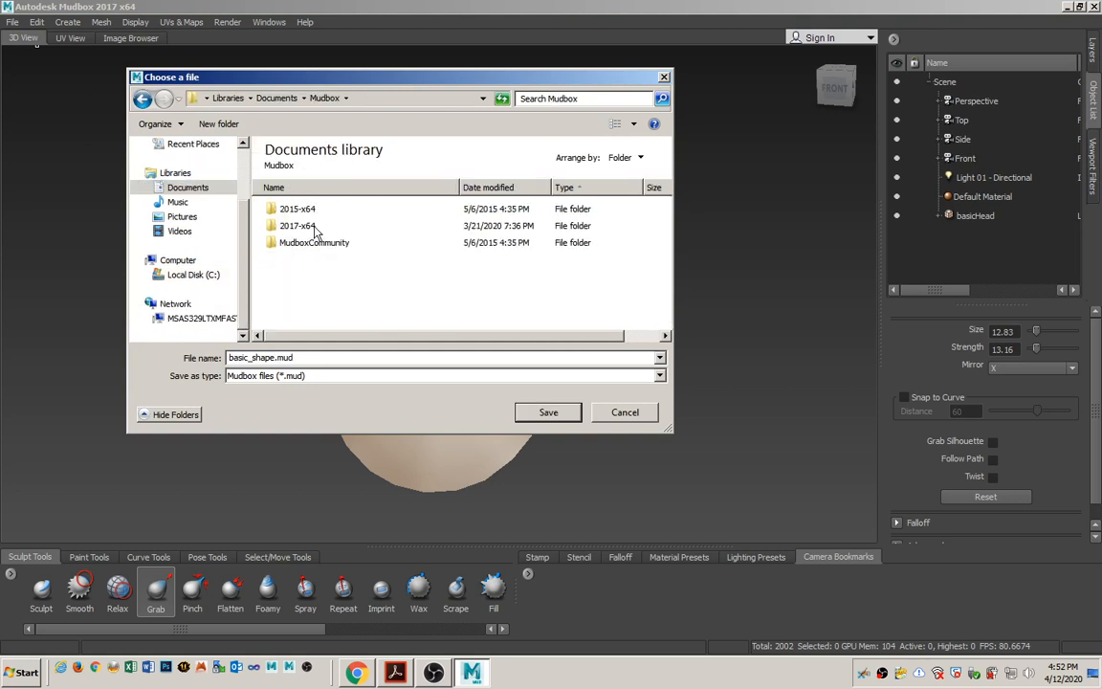
{"action": "double_click", "coordinate": [314, 228]}
{"action": "double_click", "coordinate": [285, 210]}
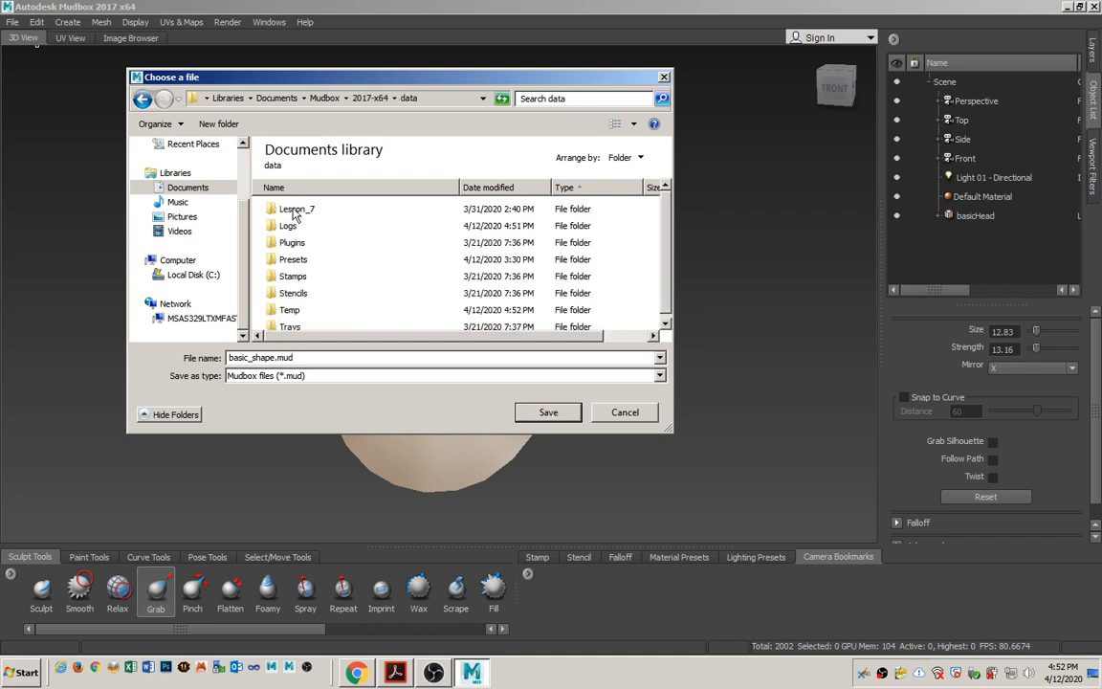
Create a new folder named head_sculpt inside the data folder.
{"action": "left_click", "coordinate": [289, 208]}
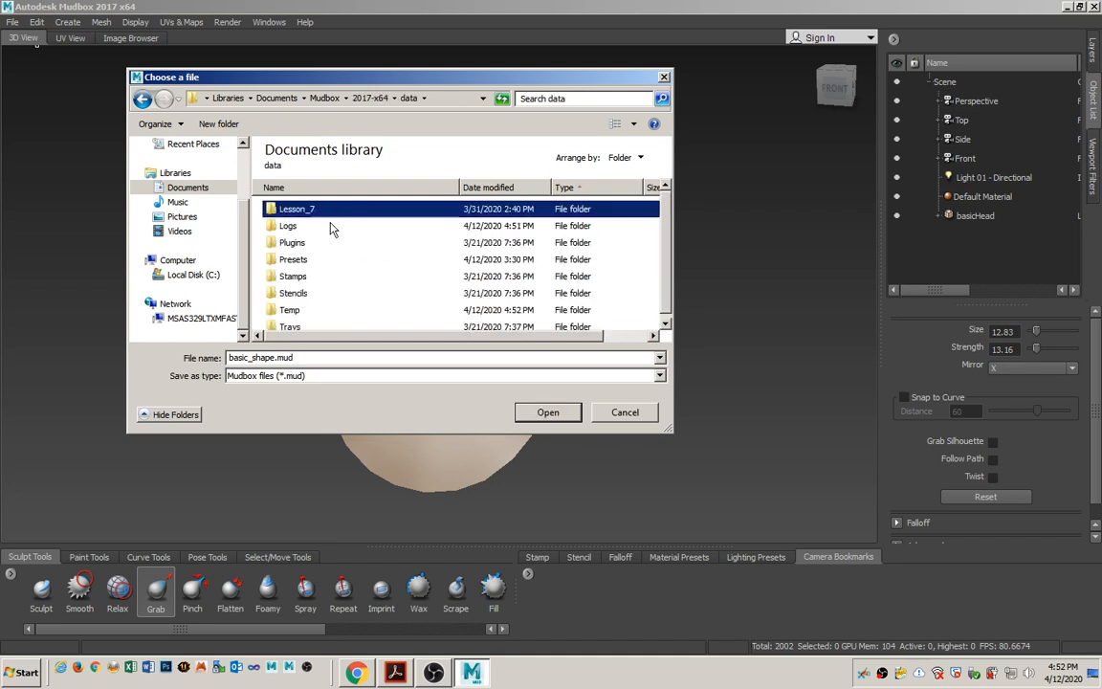
{"action": "left_click", "coordinate": [219, 125]}
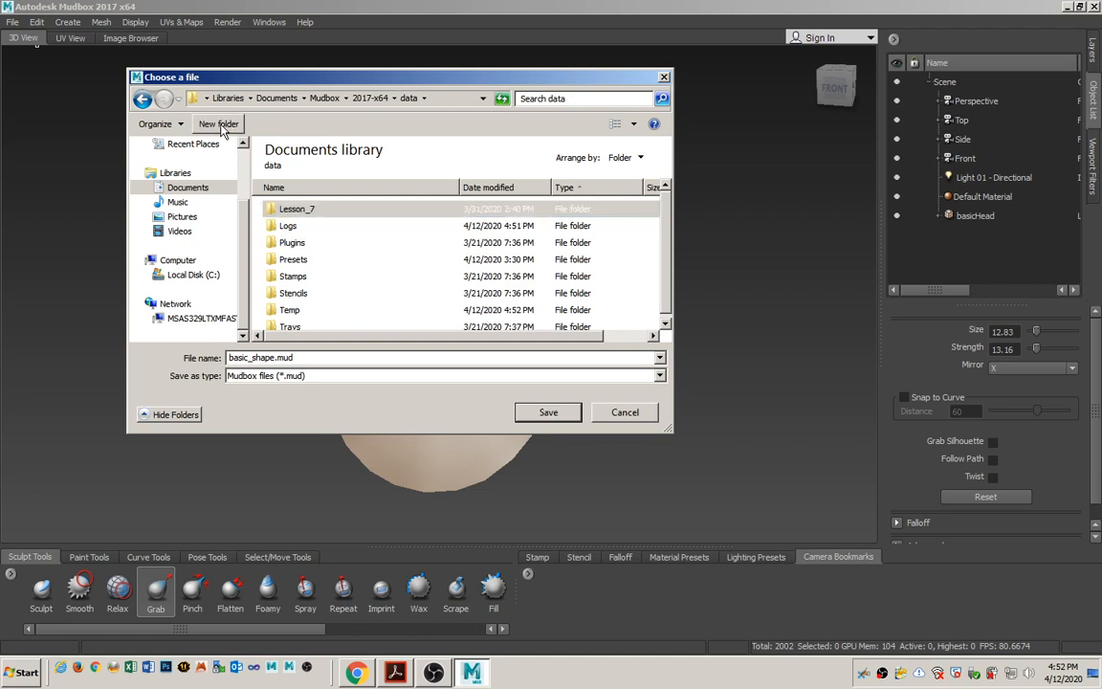
{"action": "type", "text": "he"}
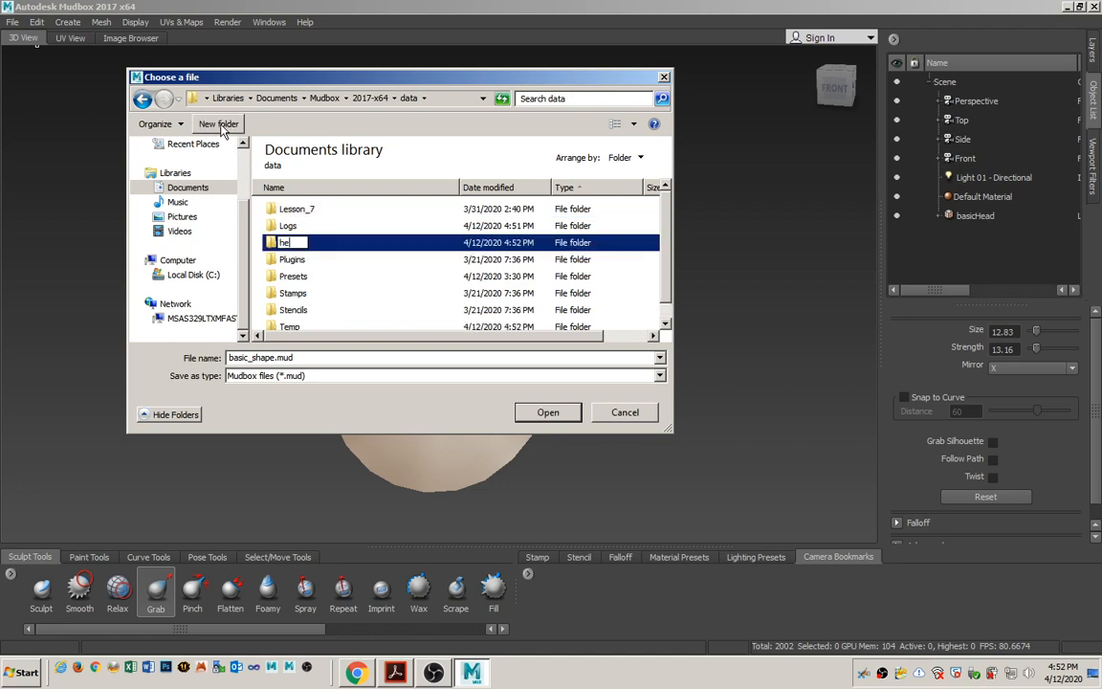
{"action": "type", "text": "ad_sculpt"}
{"action": "key", "text": "Return"}
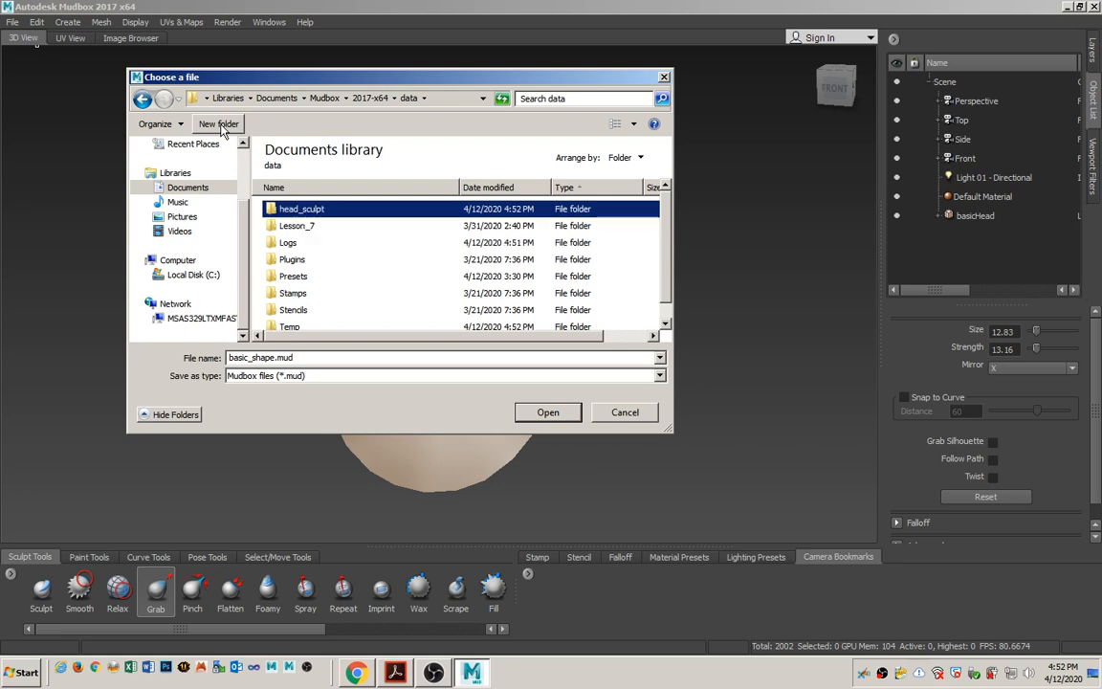
Save the scene as basic_shape.mud inside the head_sculpt folder and display the wireframe on the head model.
{"action": "key", "text": "Return"}
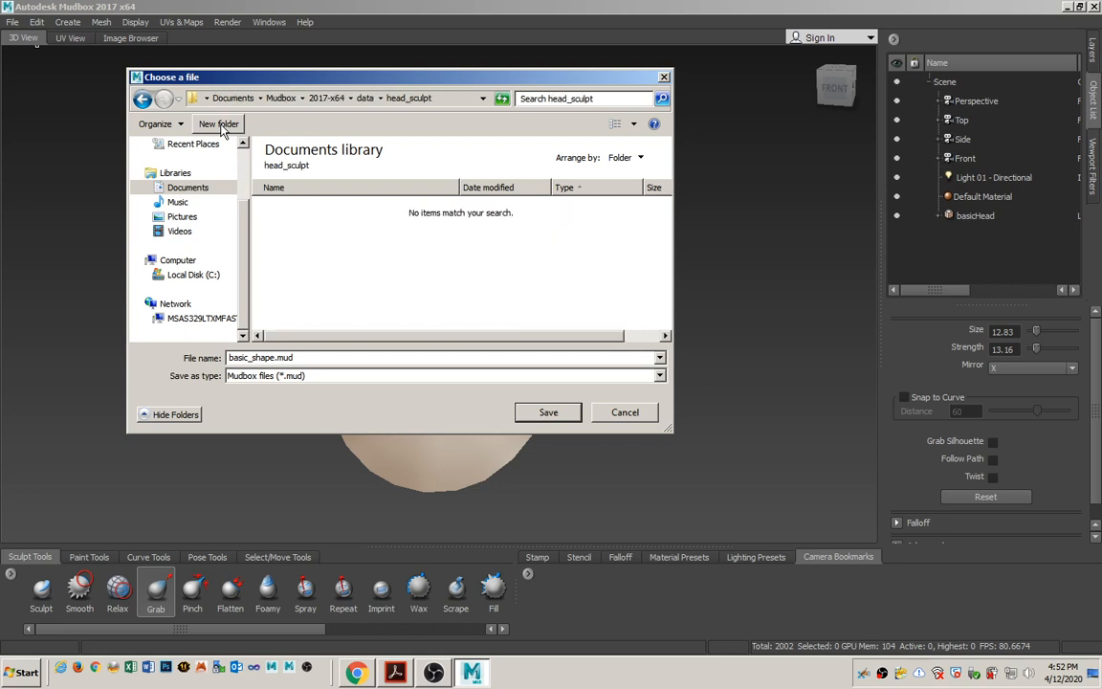
{"action": "double_click", "coordinate": [269, 357]}
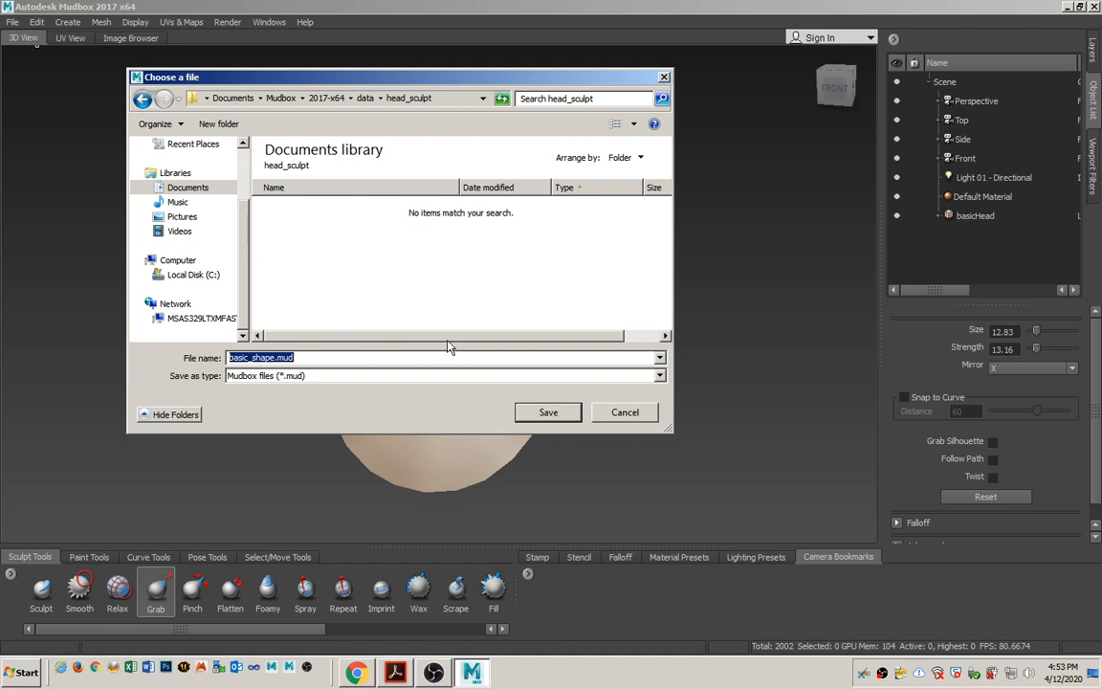
{"action": "left_click", "coordinate": [547, 414]}
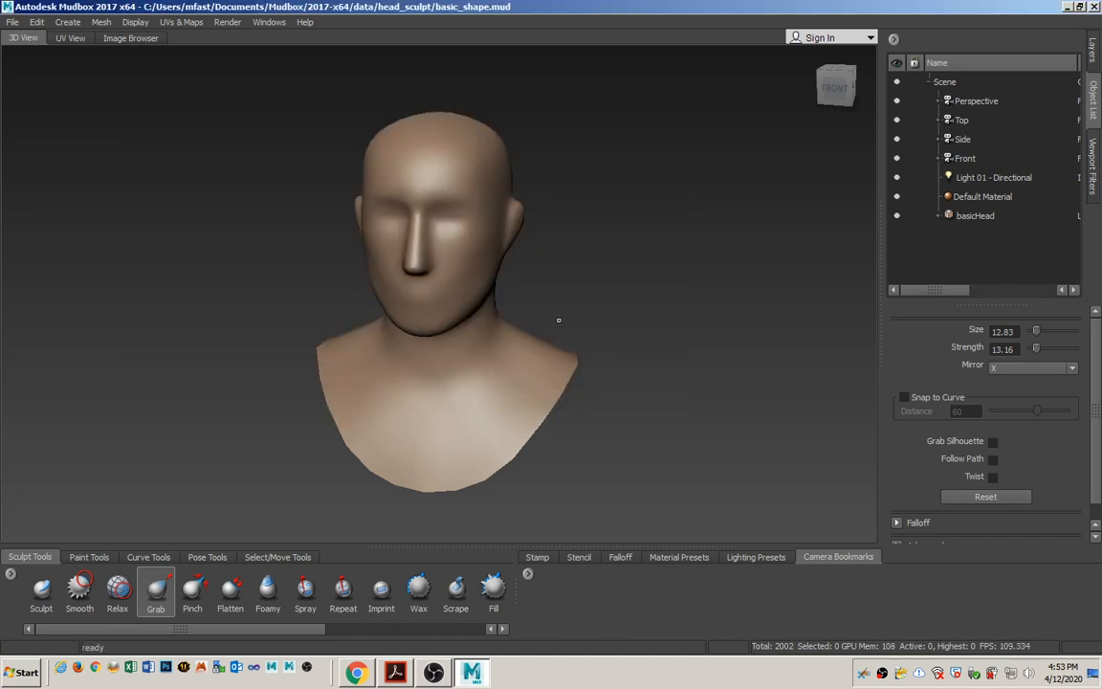
{"action": "key", "text": "w"}
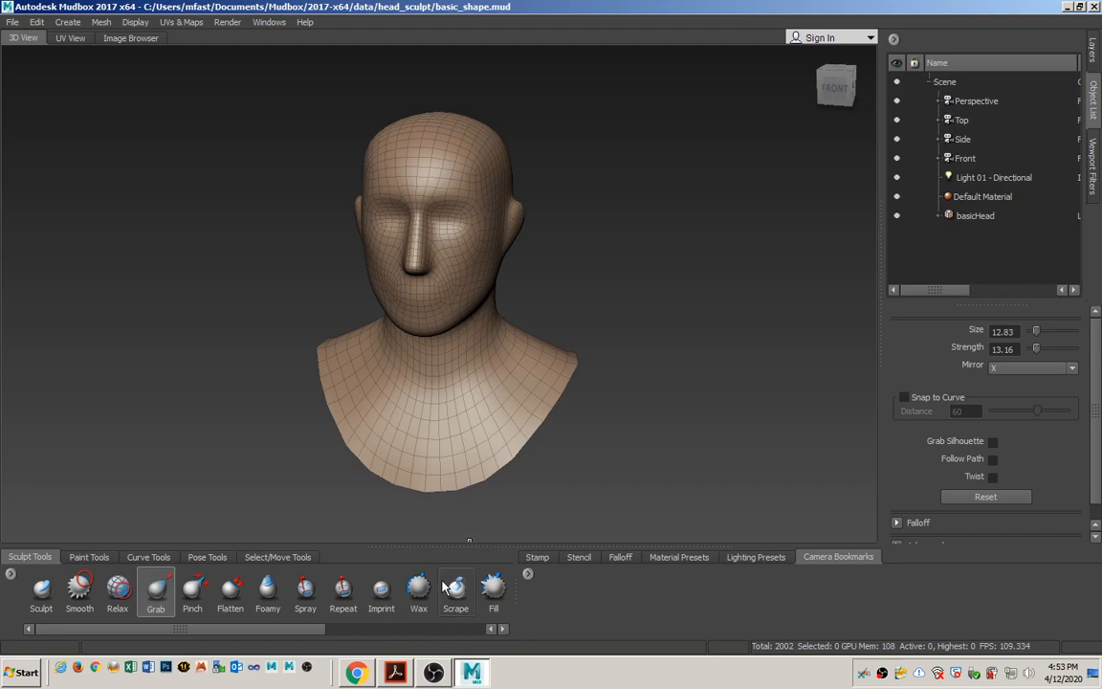
Switch to the Lesson 9 page in Chrome and start saving RefPhotos.zip, browsing to data\head_sculpt as the destination.
{"action": "left_click", "coordinate": [358, 674]}
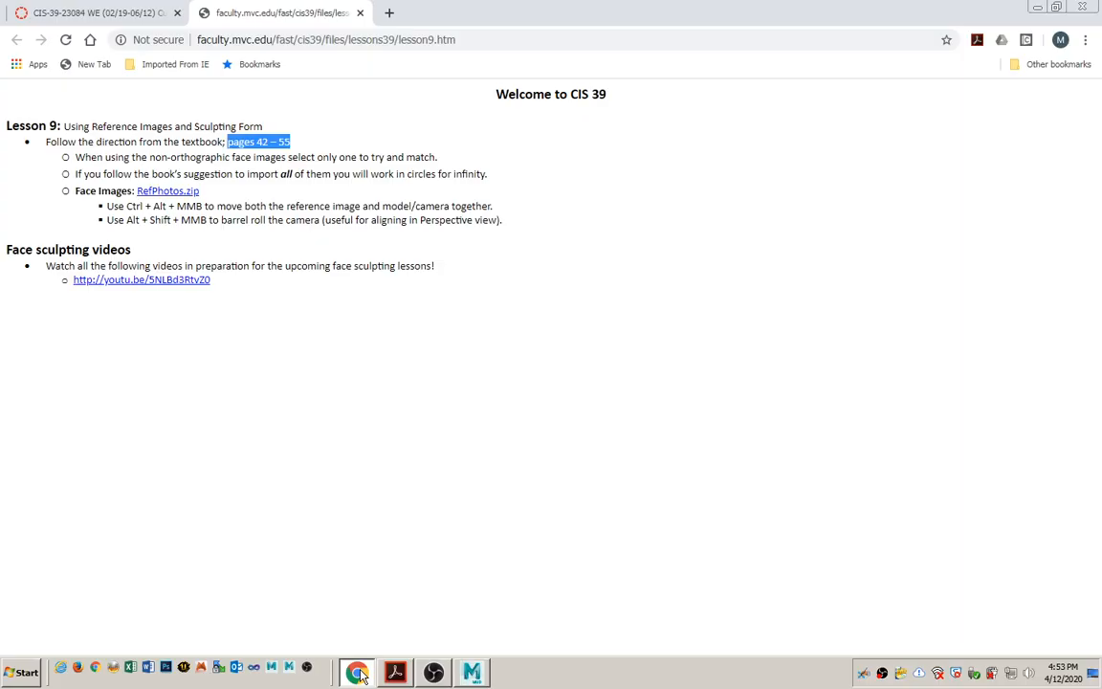
{"action": "left_click", "coordinate": [225, 192]}
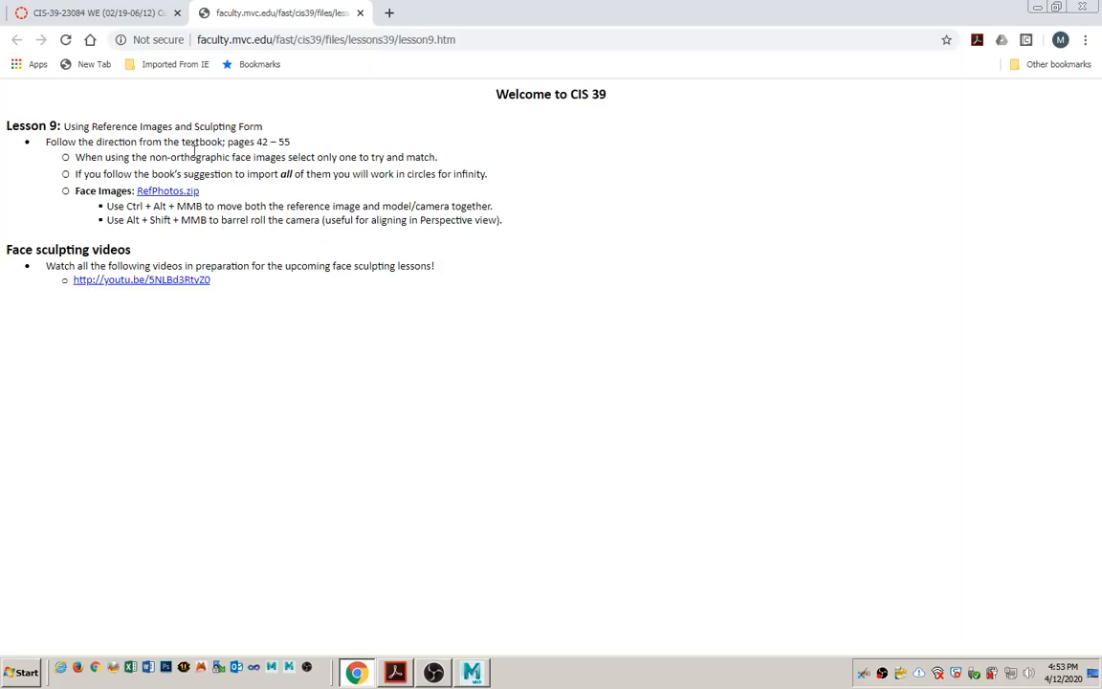
{"action": "right_click", "coordinate": [161, 195]}
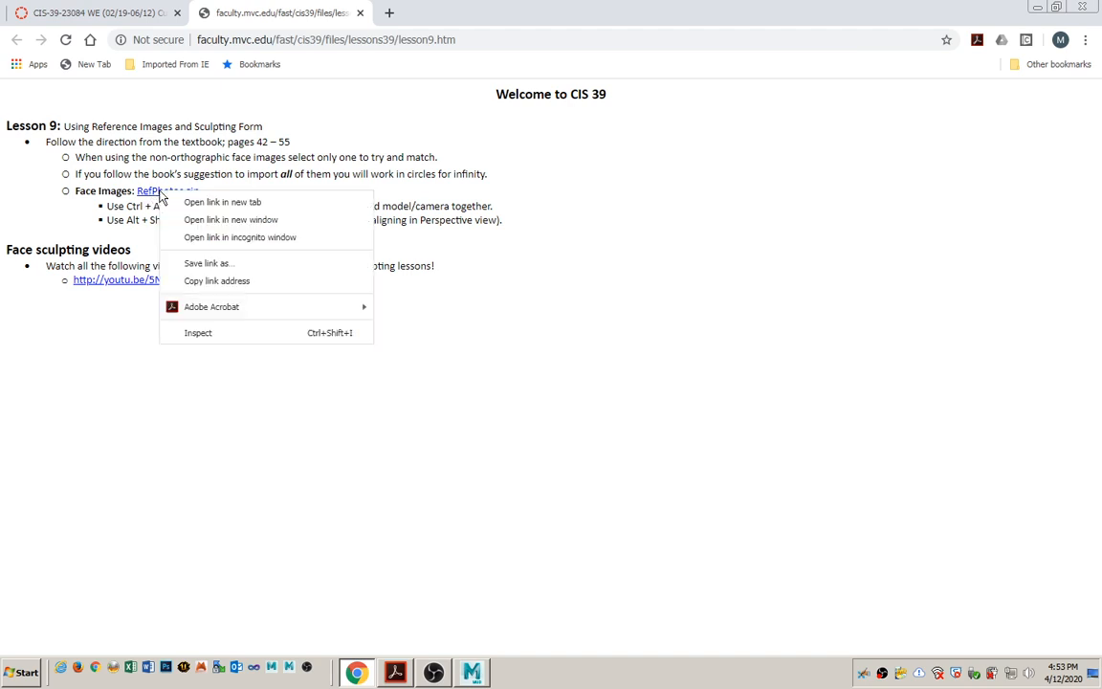
{"action": "left_click", "coordinate": [225, 269]}
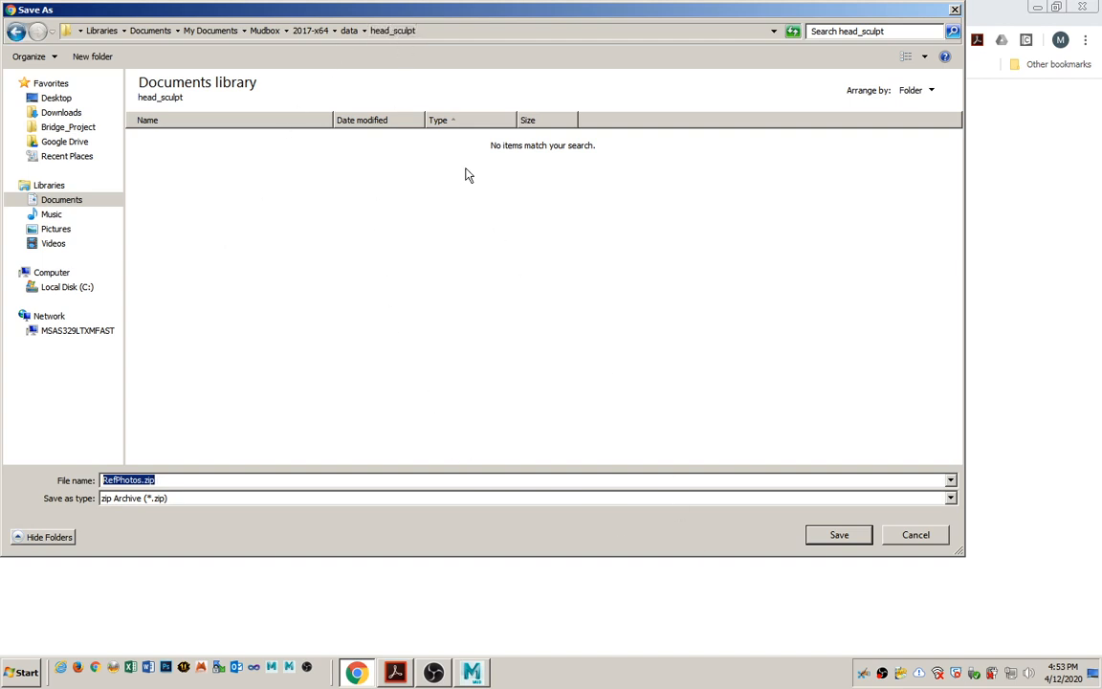
{"action": "left_click", "coordinate": [349, 31]}
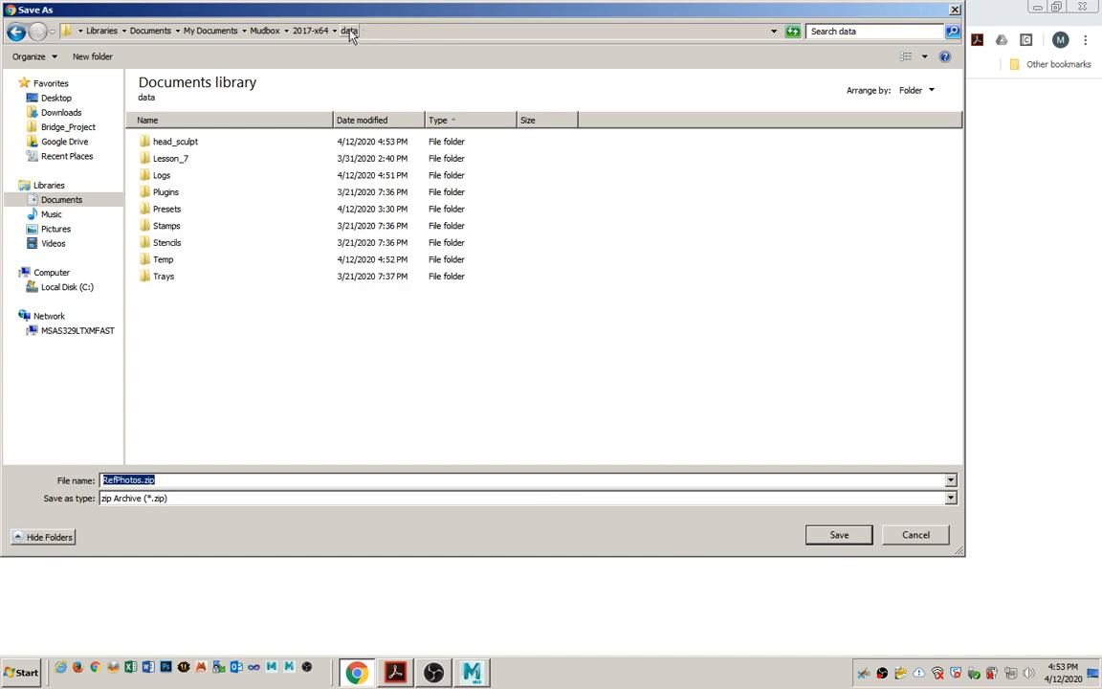
{"action": "double_click", "coordinate": [180, 153]}
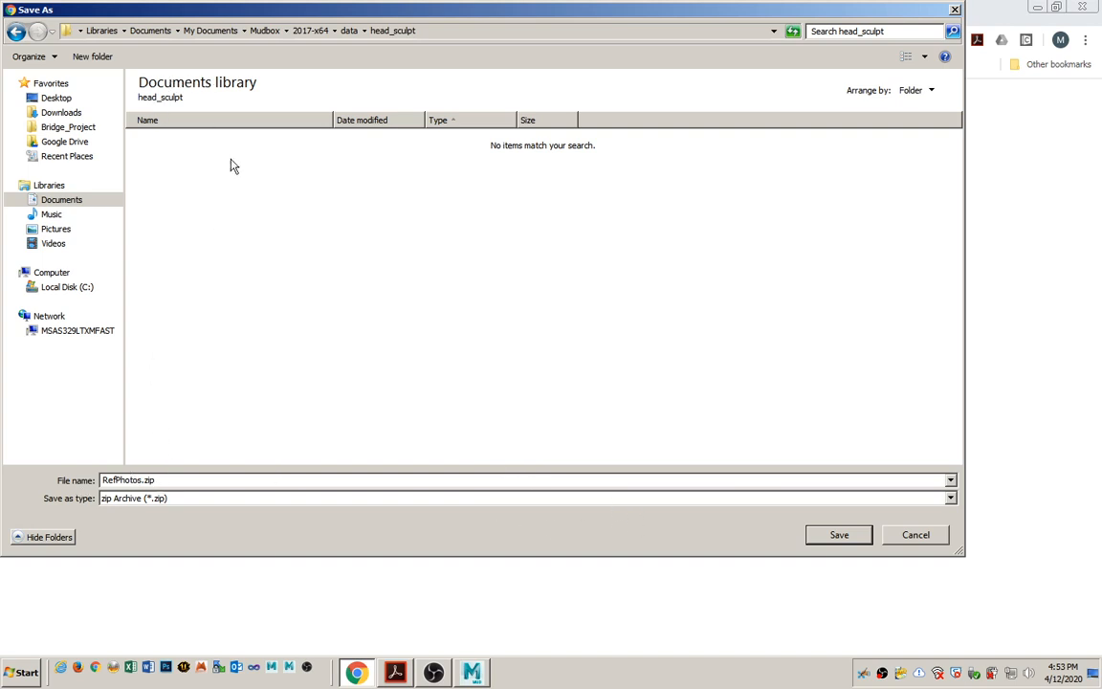
Create a ref_photos folder inside head_sculpt and save RefPhotos.zip in it.
{"action": "left_click", "coordinate": [94, 57]}
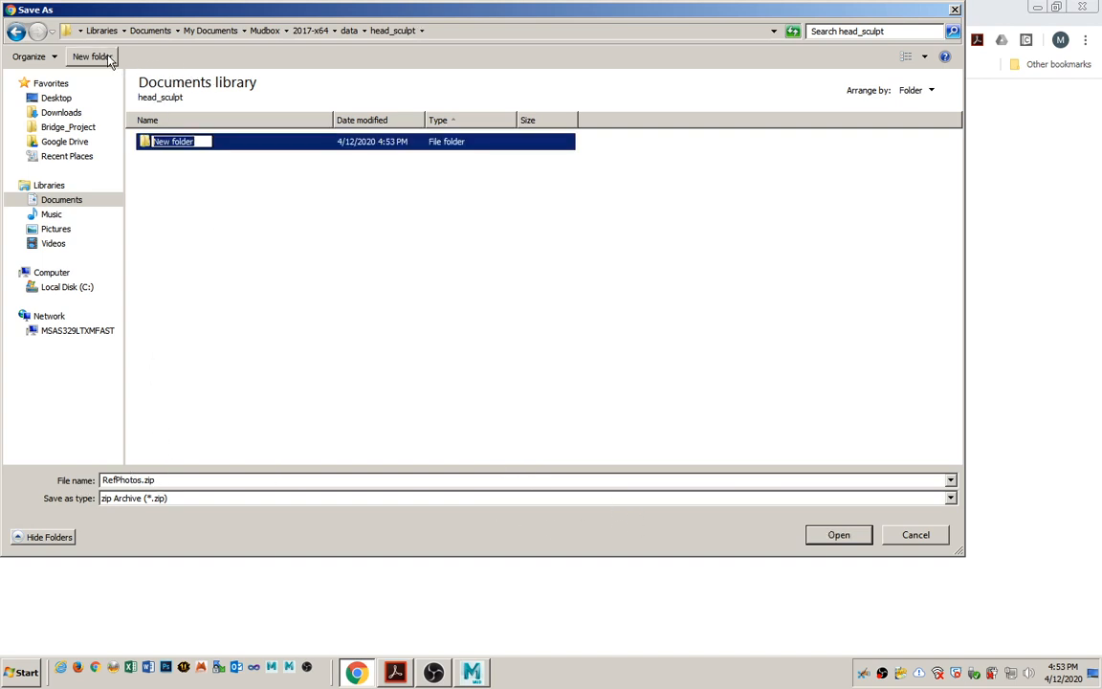
{"action": "type", "text": "ref_photos"}
{"action": "key", "text": "Return"}
{"action": "key", "text": "Return"}
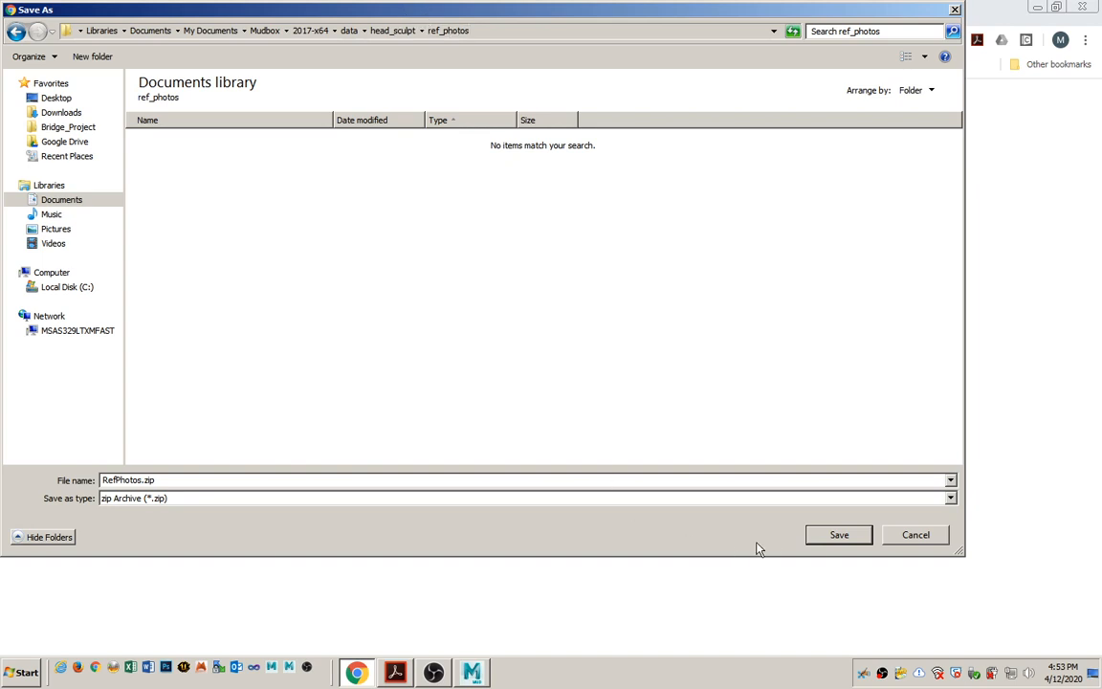
{"action": "left_click", "coordinate": [823, 535]}
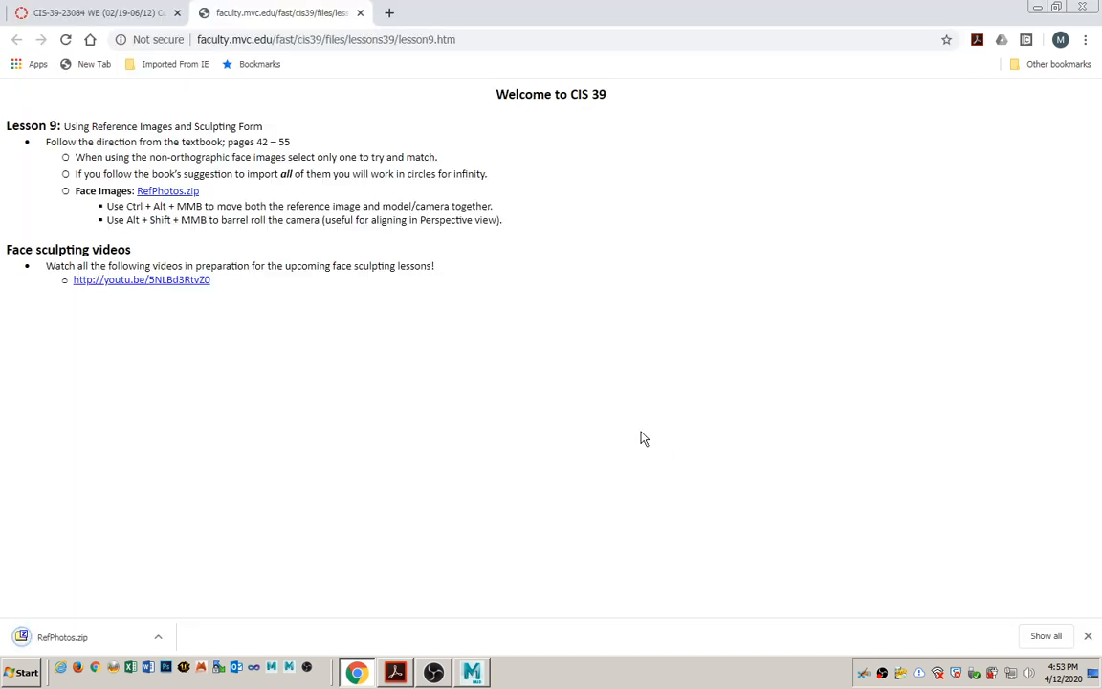
Open the downloaded RefPhotos.zip, extract all its images into the ref_photos folder, and close the archive.
{"action": "left_click", "coordinate": [65, 646]}
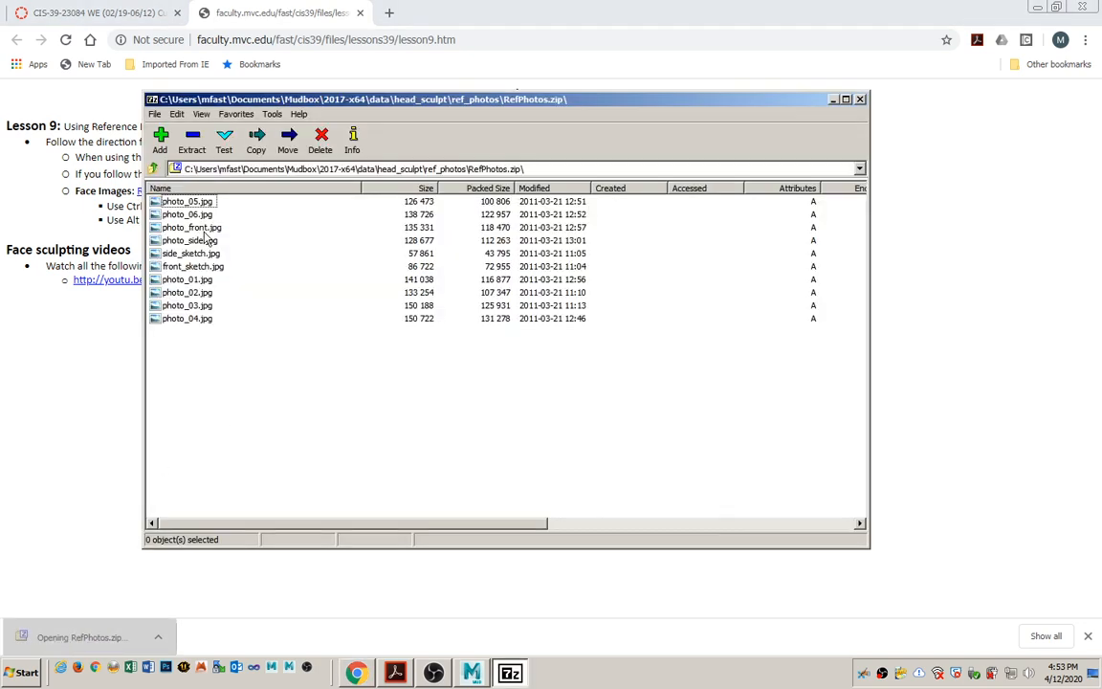
{"action": "left_click", "coordinate": [184, 137]}
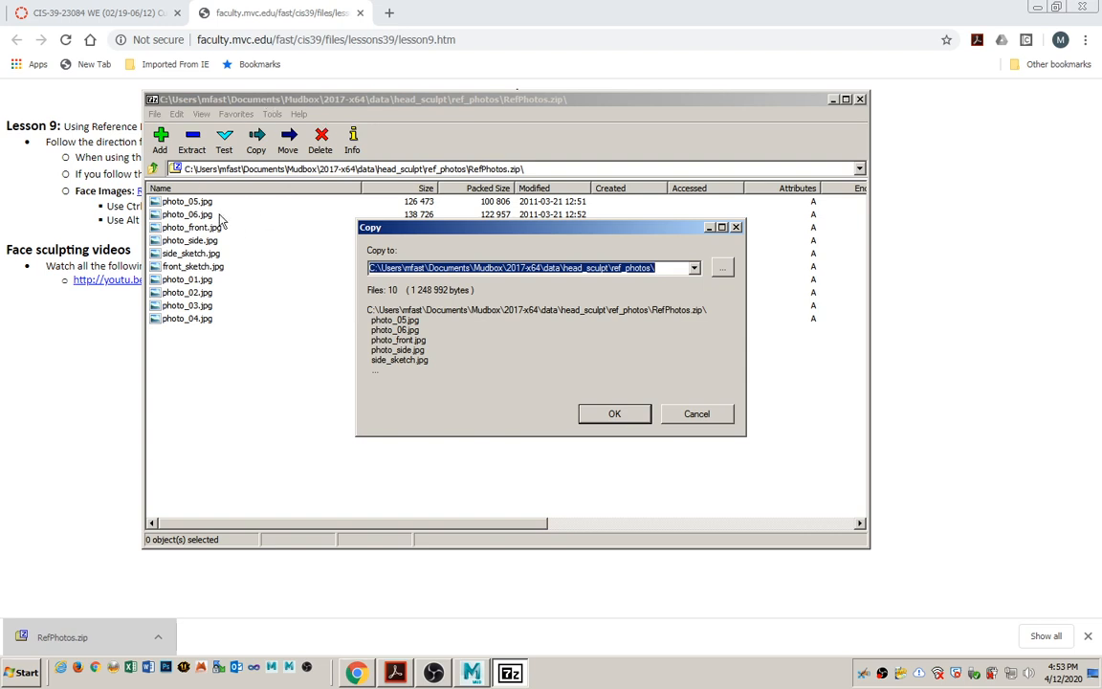
{"action": "left_click", "coordinate": [614, 413]}
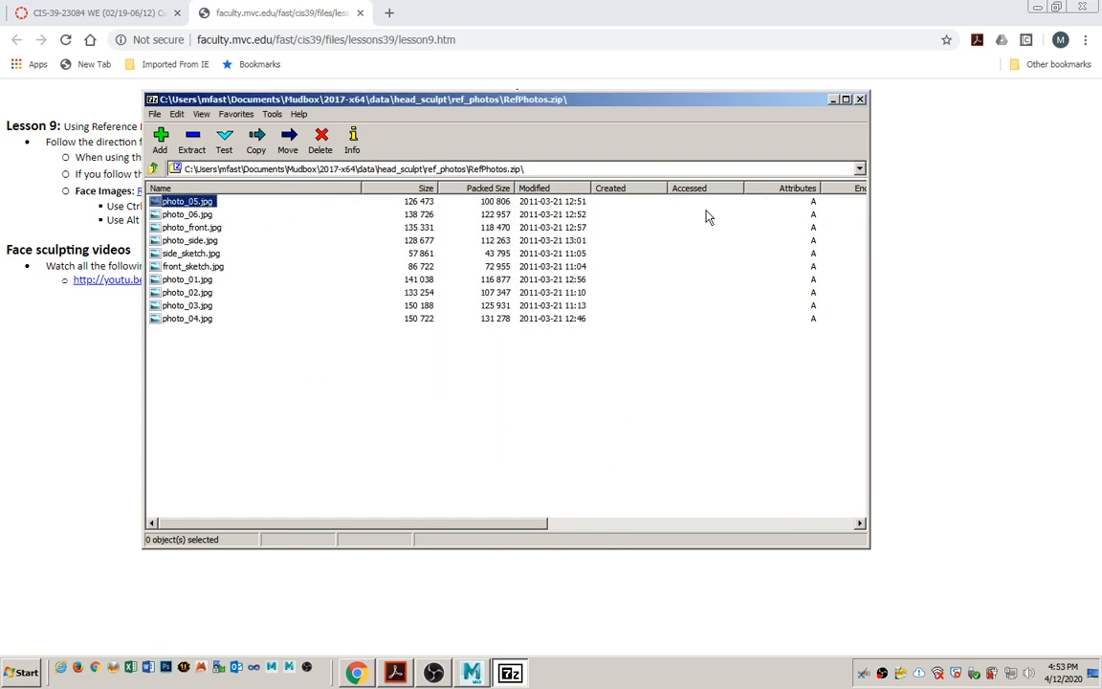
{"action": "left_click", "coordinate": [860, 99]}
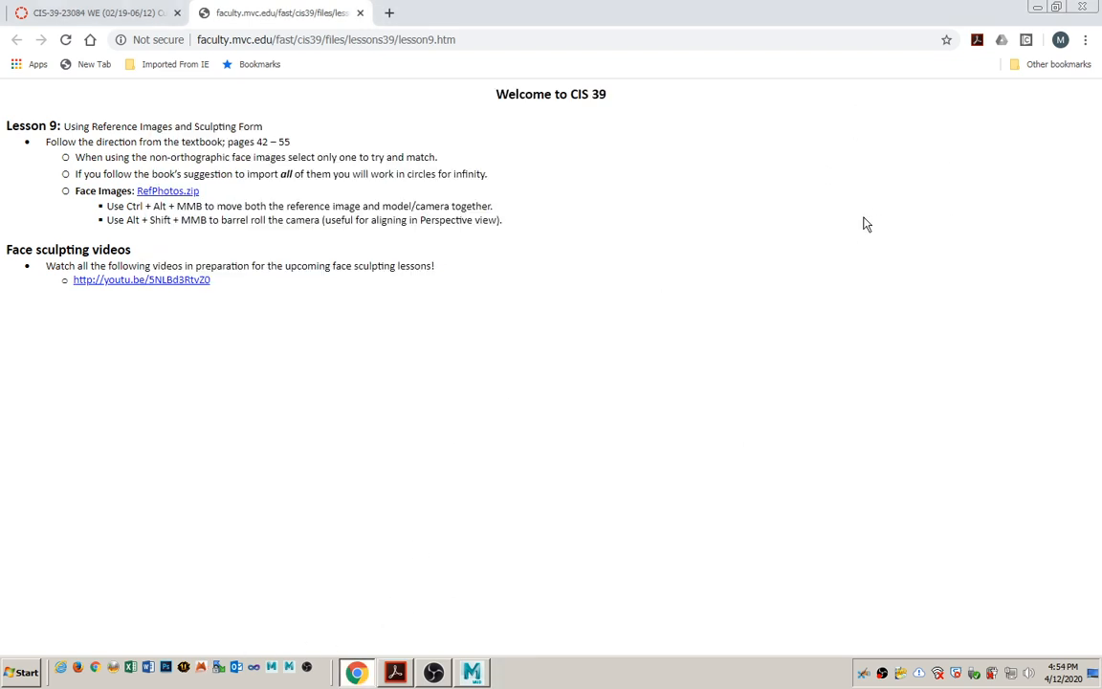
Minimize the open windows and browse in Windows Explorer to Documents\Mudbox\2017-x64\data\head_sculpt\ref_photos.
{"action": "left_click", "coordinate": [1037, 7]}
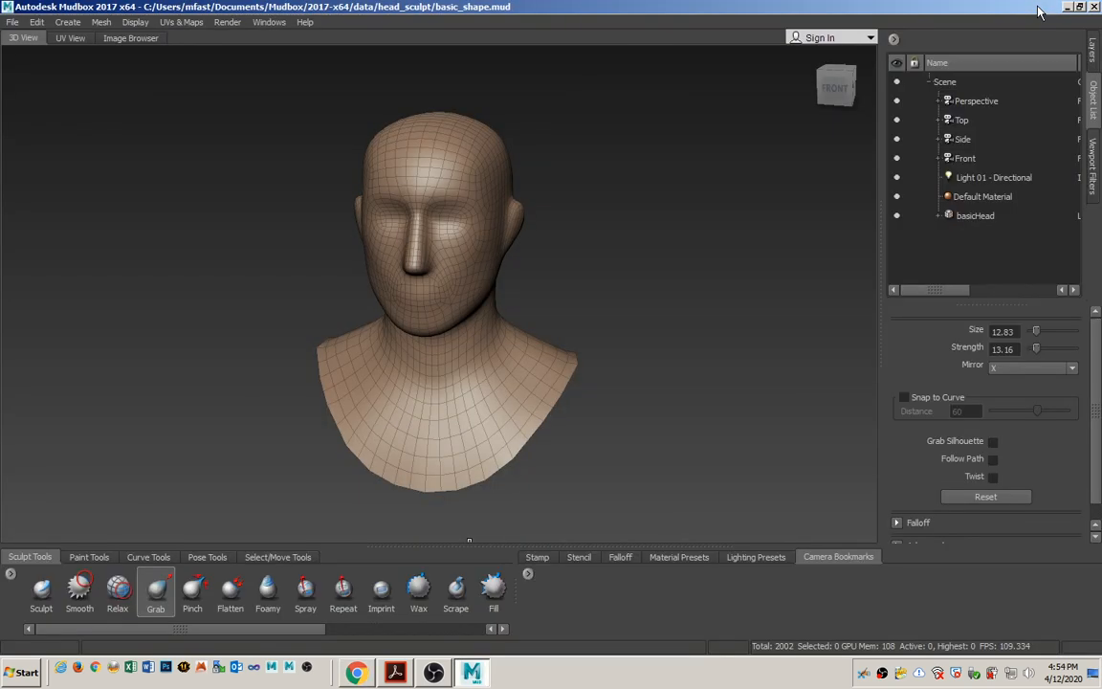
{"action": "left_click", "coordinate": [1068, 8]}
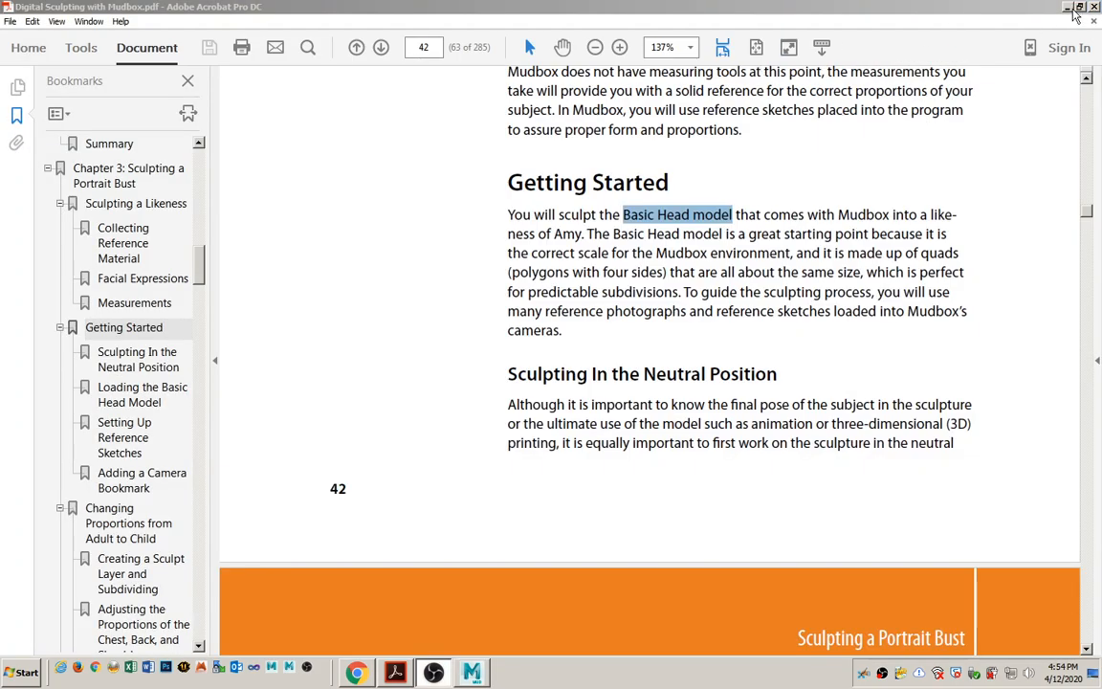
{"action": "left_click", "coordinate": [1069, 9]}
{"action": "double_click", "coordinate": [42, 107]}
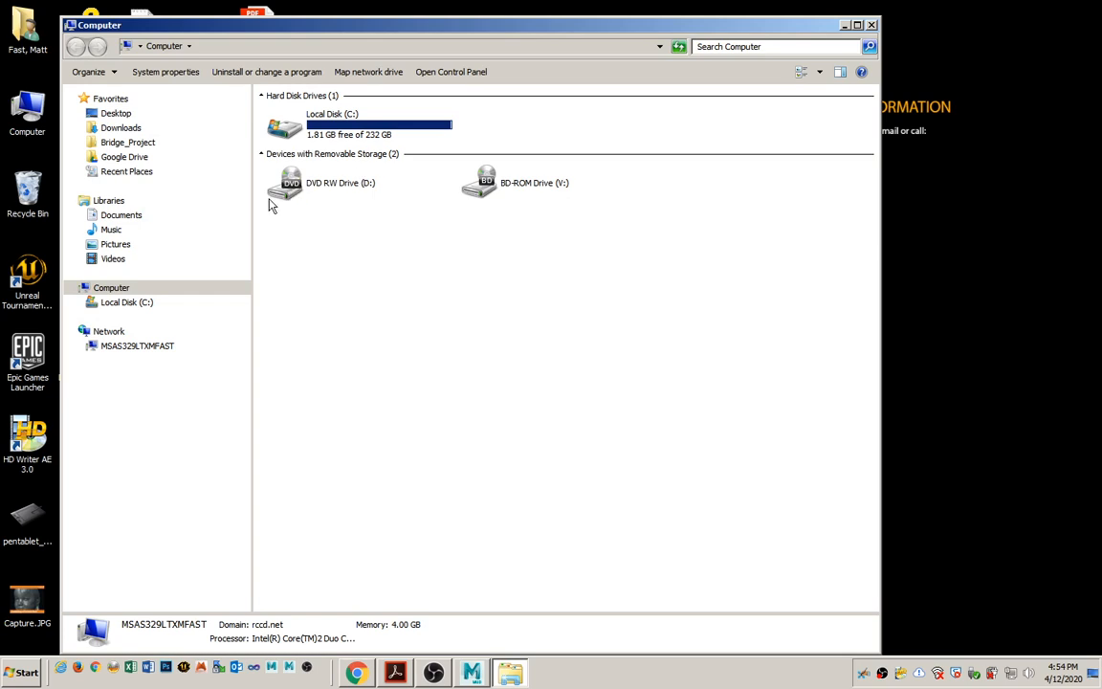
{"action": "left_click", "coordinate": [113, 214]}
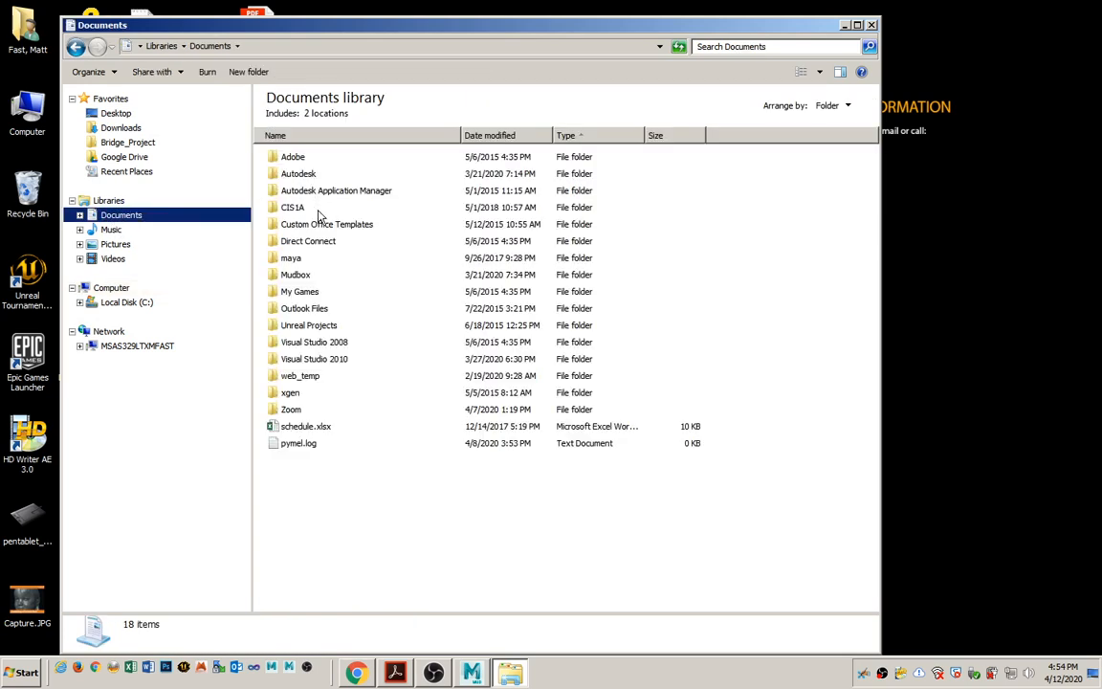
{"action": "double_click", "coordinate": [287, 275]}
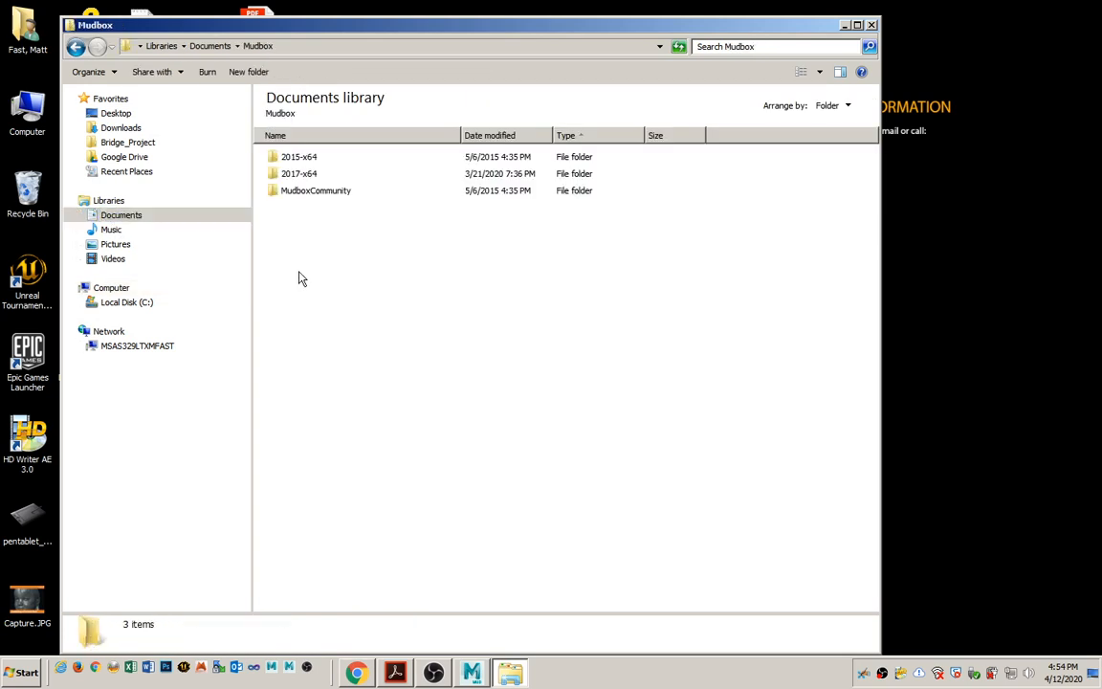
{"action": "double_click", "coordinate": [301, 175]}
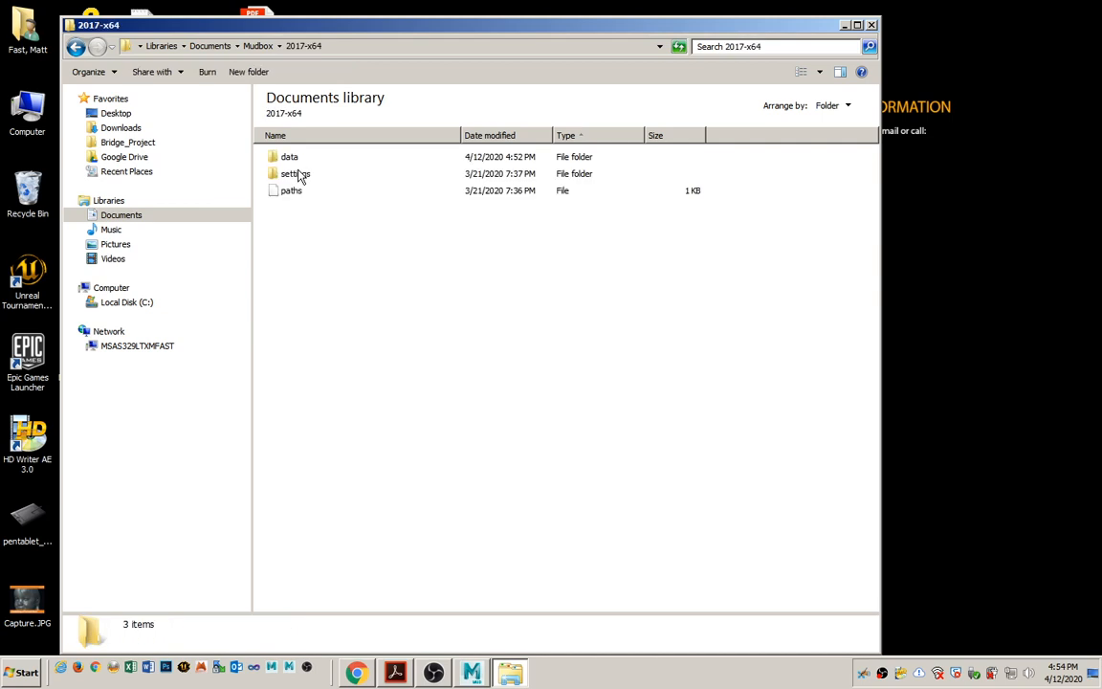
{"action": "double_click", "coordinate": [295, 158]}
{"action": "double_click", "coordinate": [316, 158]}
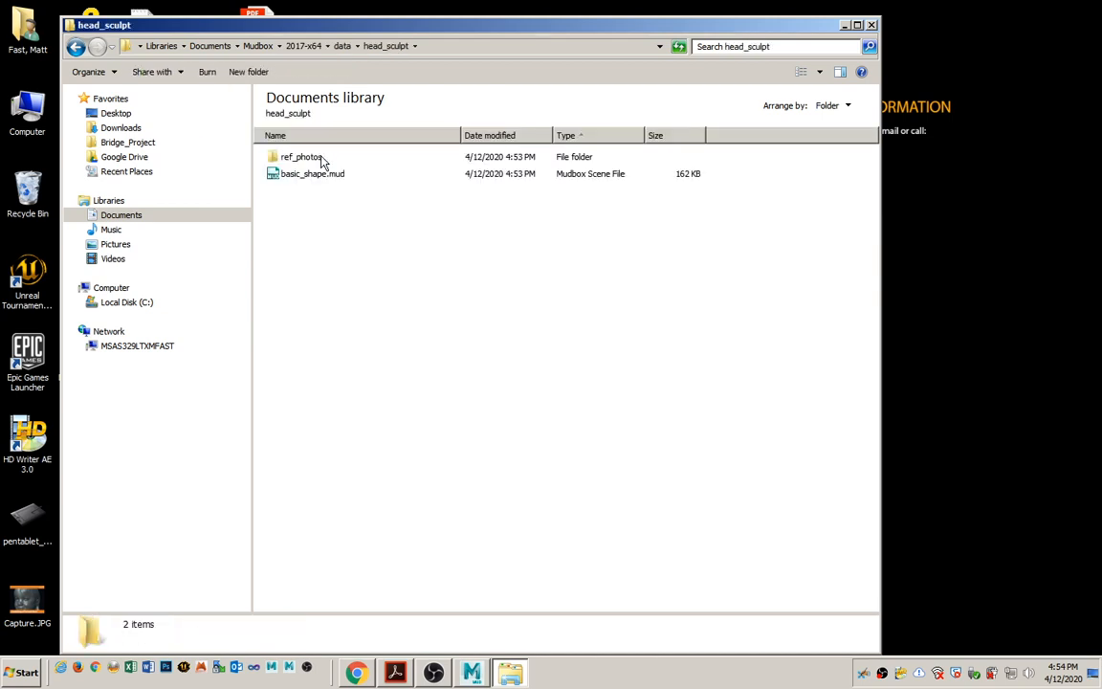
{"action": "double_click", "coordinate": [315, 160]}
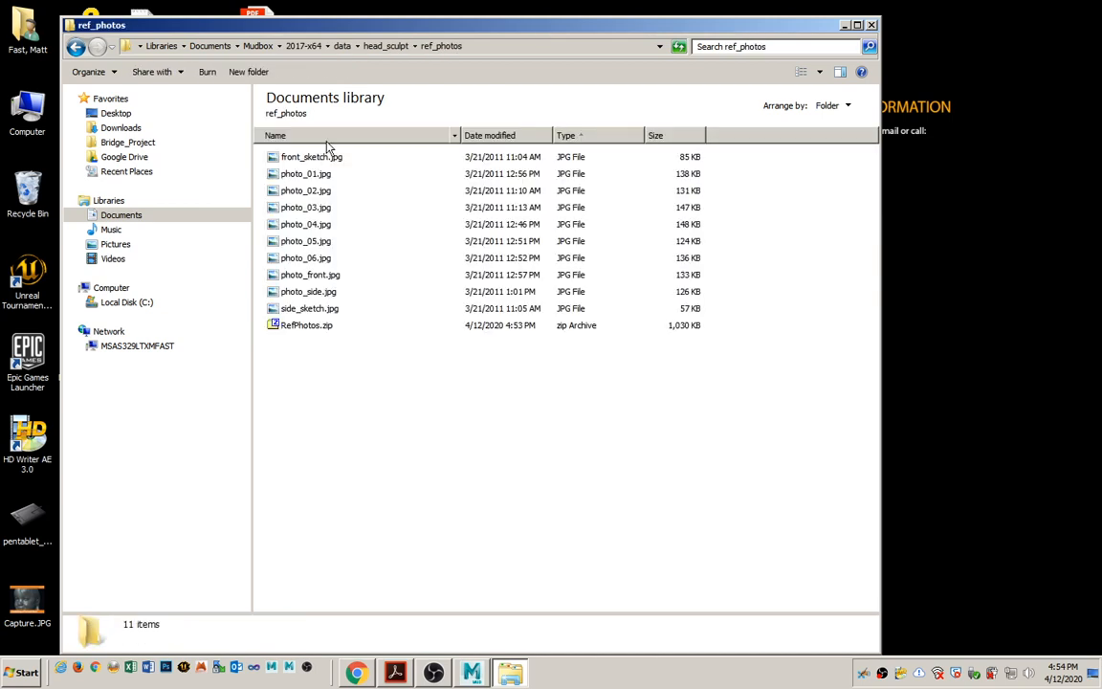
Delete the RefPhotos.zip archive from the ref_photos folder.
{"action": "left_click", "coordinate": [314, 328]}
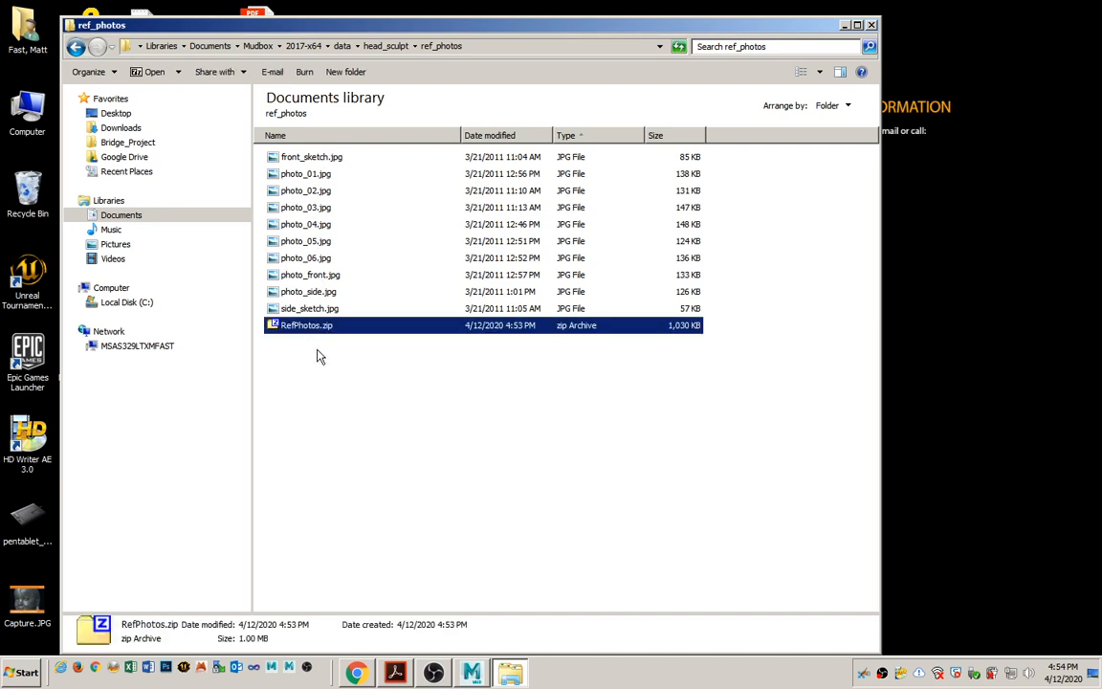
{"action": "key", "text": "Delete"}
{"action": "left_click", "coordinate": [612, 396]}
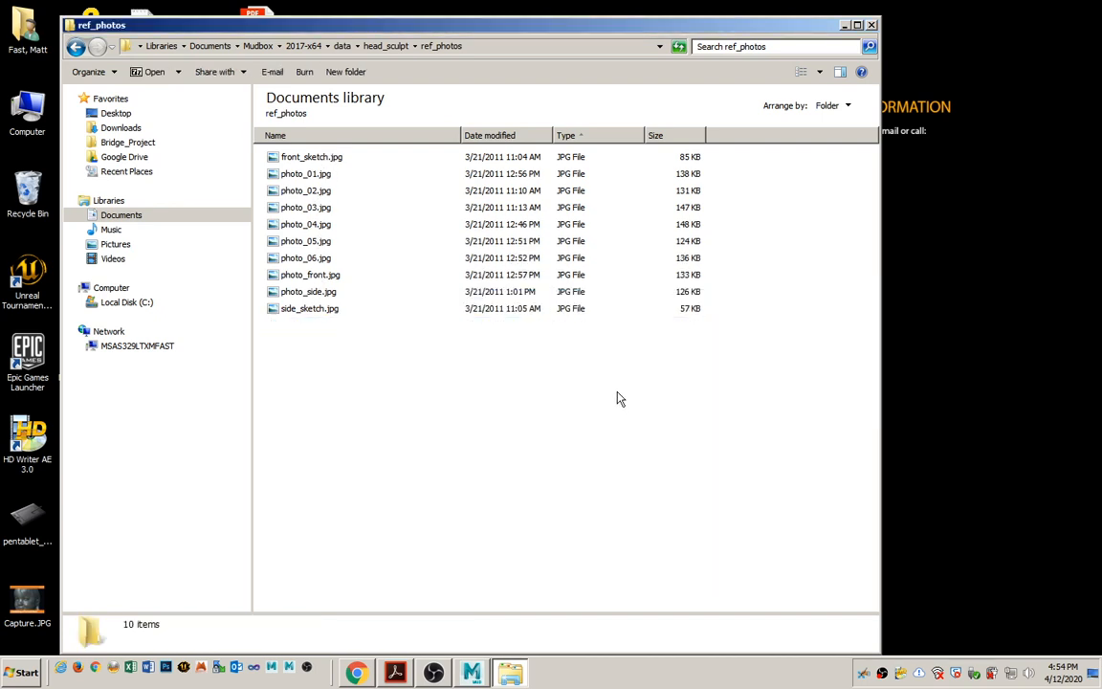
Display the ref_photos images as extra large icons and look through the whole set.
{"action": "left_click", "coordinate": [819, 75]}
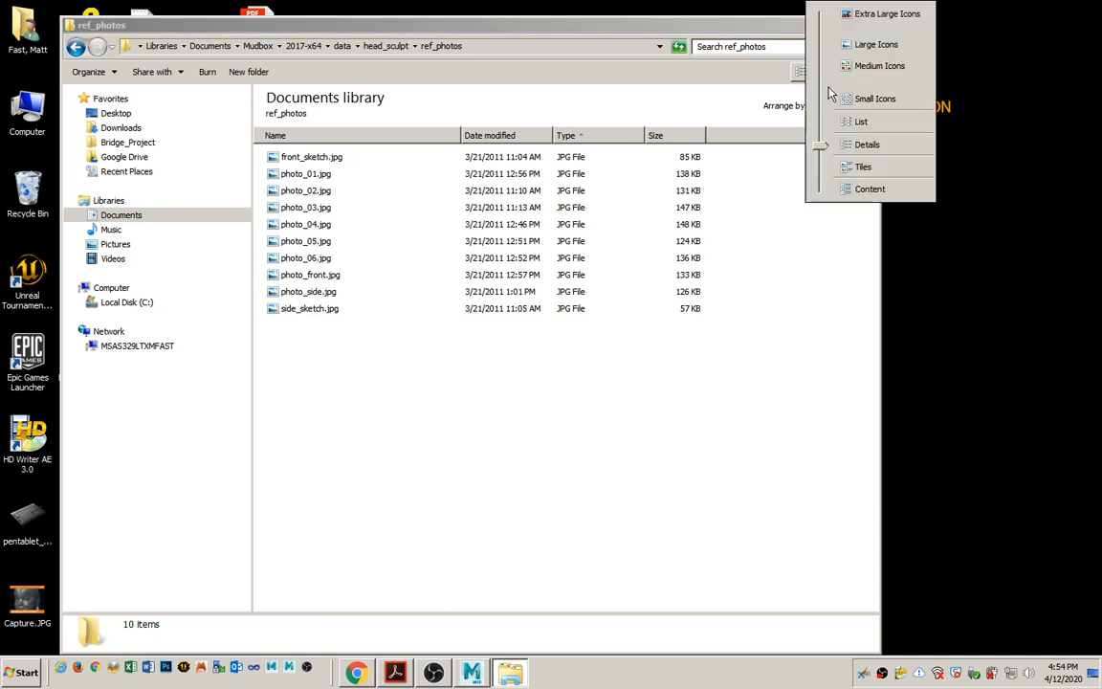
{"action": "left_click", "coordinate": [858, 17]}
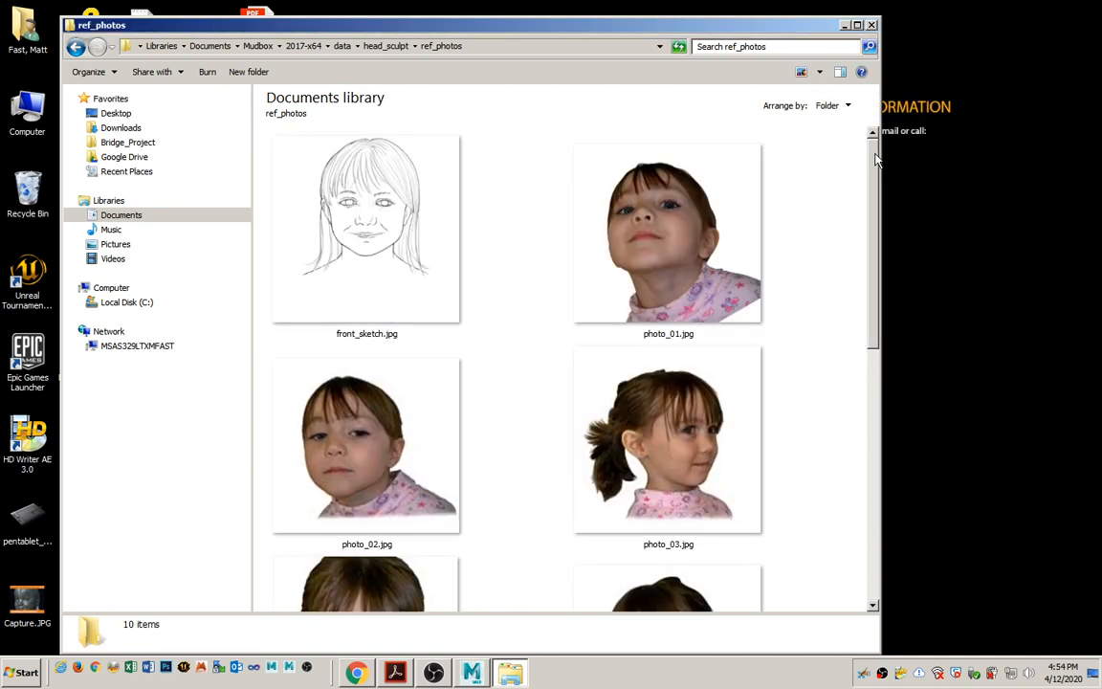
{"action": "scroll", "coordinate": [787, 145], "scroll_direction": "down", "scroll_amount": 3}
{"action": "left_click_drag", "start_coordinate": [876, 264], "coordinate": [873, 158]}
{"action": "mouse_move", "coordinate": [873, 188]}
{"action": "left_mouse_down"}
{"action": "mouse_move", "coordinate": [877, 197]}
{"action": "mouse_move", "coordinate": [879, 180]}
{"action": "left_mouse_up"}
{"action": "mouse_move", "coordinate": [873, 255]}
{"action": "left_mouse_down"}
{"action": "mouse_move", "coordinate": [878, 273]}
{"action": "mouse_move", "coordinate": [883, 263]}
{"action": "left_mouse_up"}
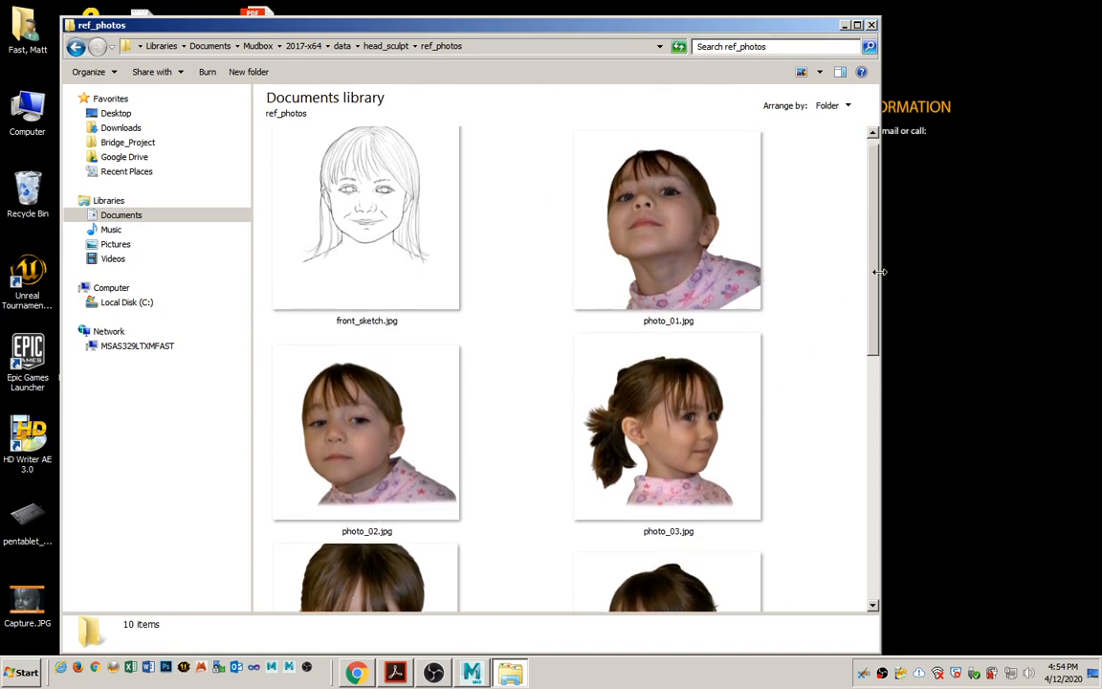
Examine the angled, non-orthographic face photos, including photo_02.jpg, photo_05.jpg and photo_06.jpg, and compare their viewing angles.
{"action": "left_click", "coordinate": [699, 222]}
{"action": "left_click", "coordinate": [374, 448]}
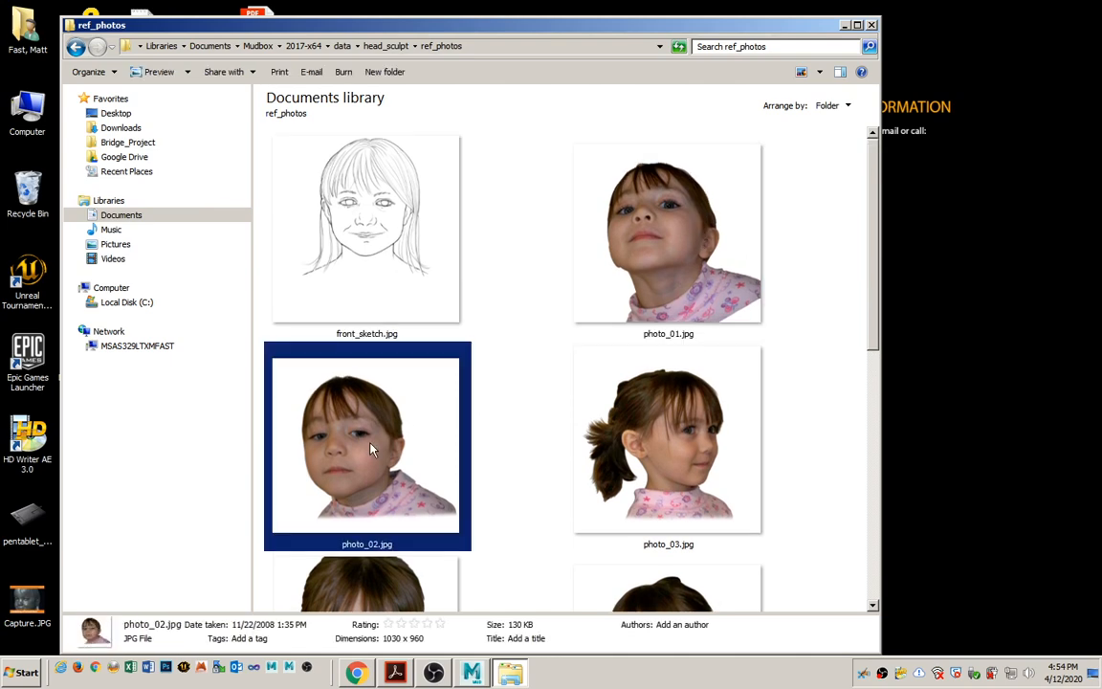
{"action": "left_click", "coordinate": [569, 463]}
{"action": "scroll", "coordinate": [479, 426], "scroll_direction": "down", "scroll_amount": 3}
{"action": "left_click", "coordinate": [314, 457]}
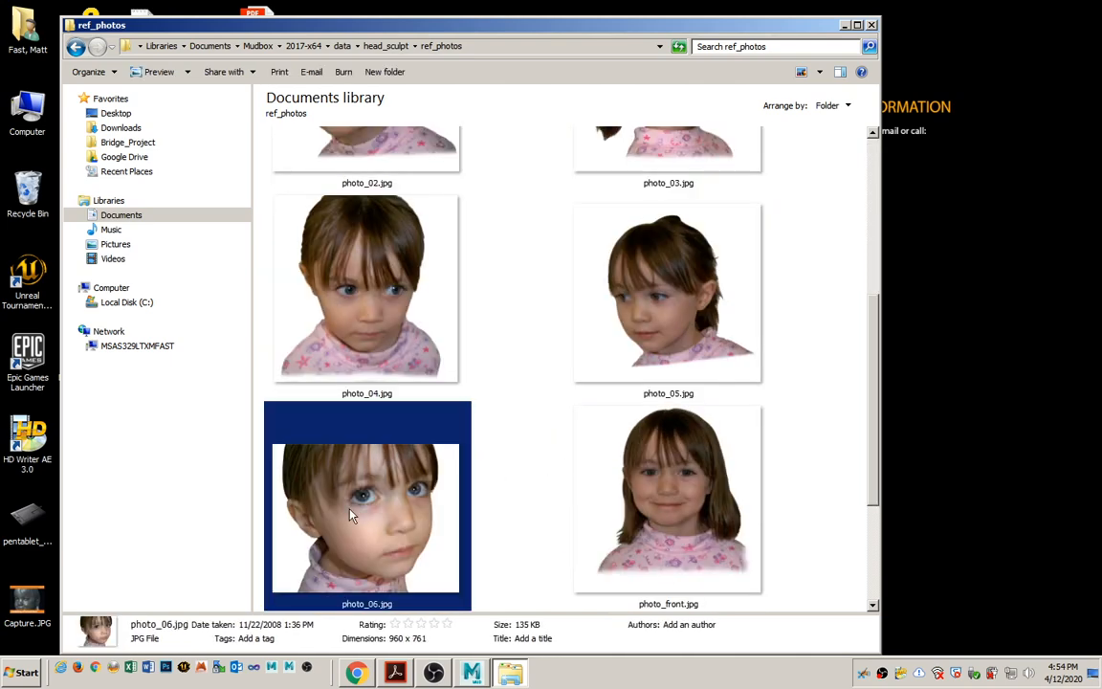
{"action": "scroll", "coordinate": [392, 516], "scroll_direction": "up", "scroll_amount": 2}
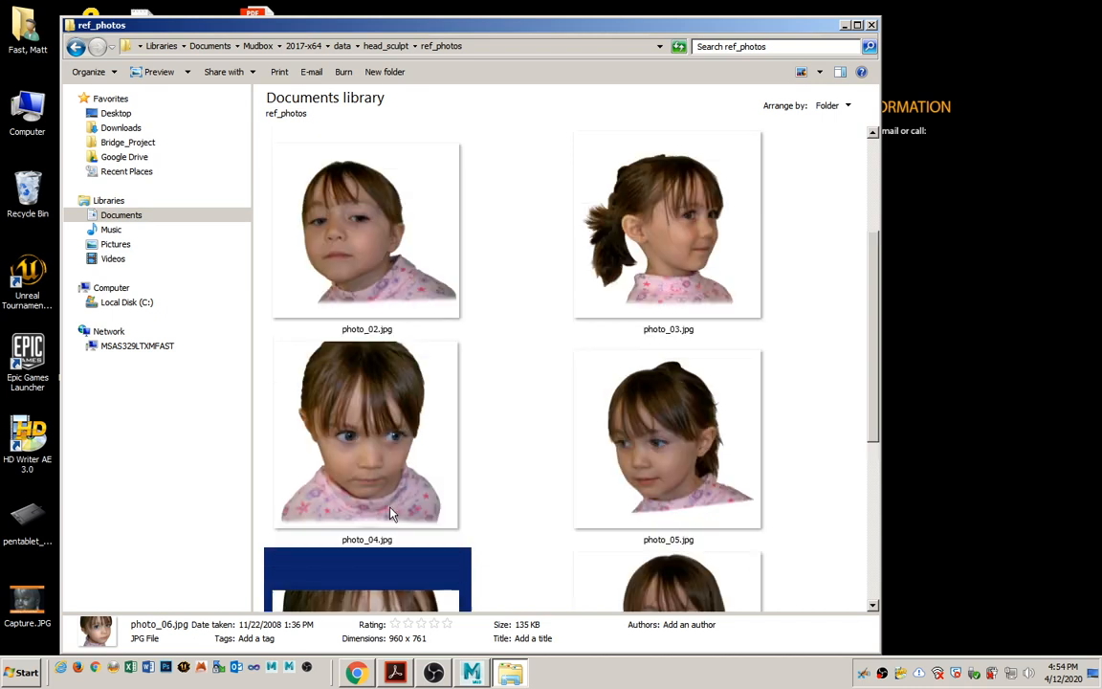
{"action": "left_click", "coordinate": [369, 483]}
{"action": "left_click", "coordinate": [371, 279]}
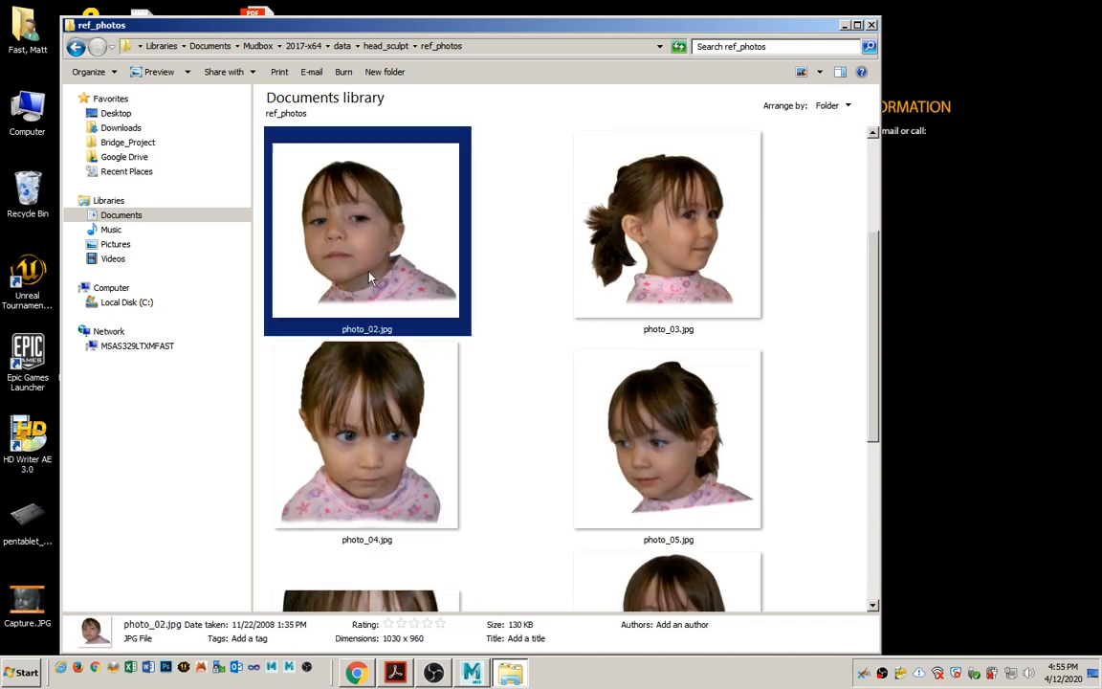
{"action": "left_click", "coordinate": [669, 287]}
{"action": "left_click", "coordinate": [637, 440]}
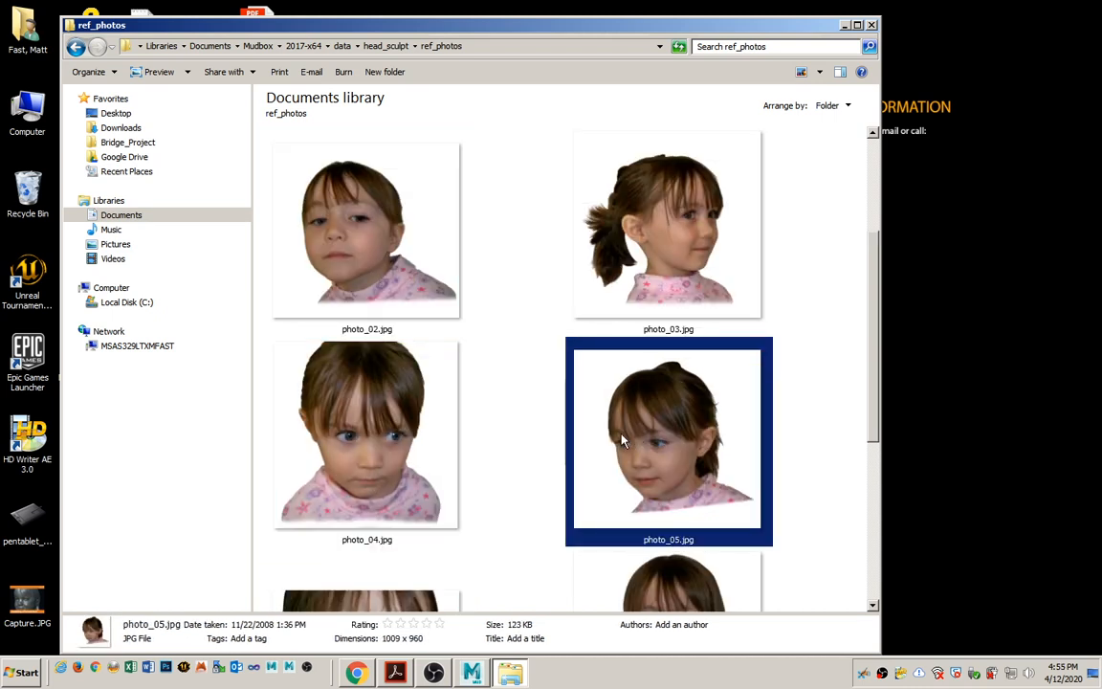
Compare the angled photos photo_02.jpg to photo_05.jpg with the orthographic references photo_front.jpg, side_sketch.jpg and front_sketch.jpg.
{"action": "left_click", "coordinate": [376, 275]}
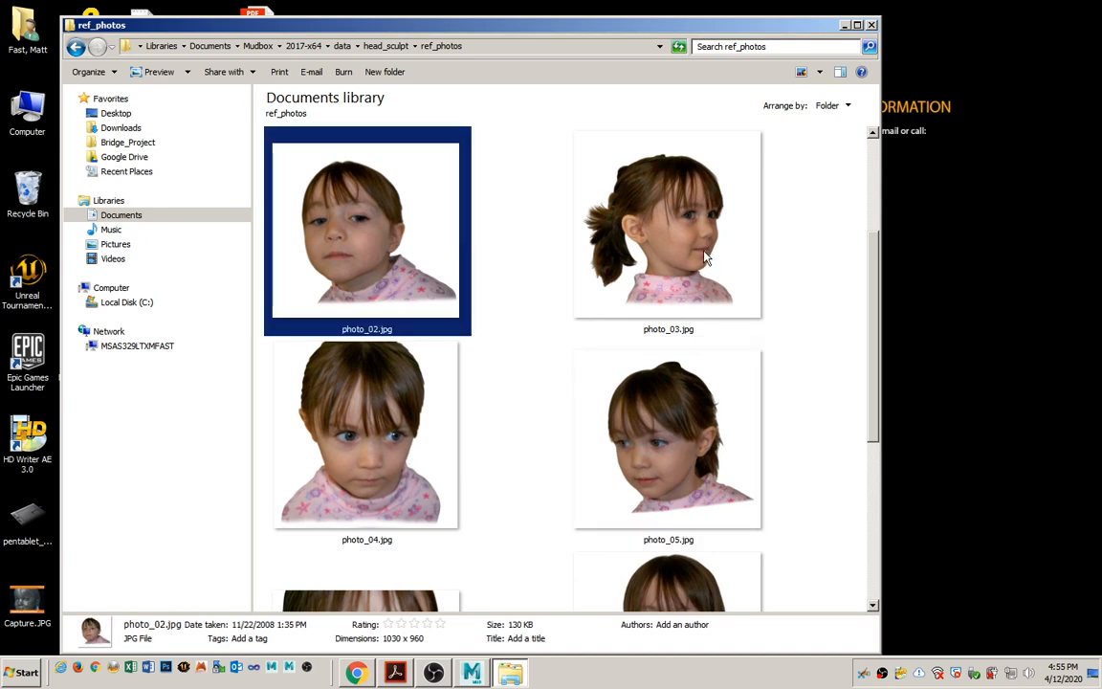
{"action": "left_click", "coordinate": [674, 282]}
{"action": "left_click", "coordinate": [630, 434]}
{"action": "left_click", "coordinate": [415, 448]}
{"action": "scroll", "coordinate": [415, 448], "scroll_direction": "down", "scroll_amount": 3}
{"action": "scroll", "coordinate": [414, 448], "scroll_direction": "down", "scroll_amount": 3}
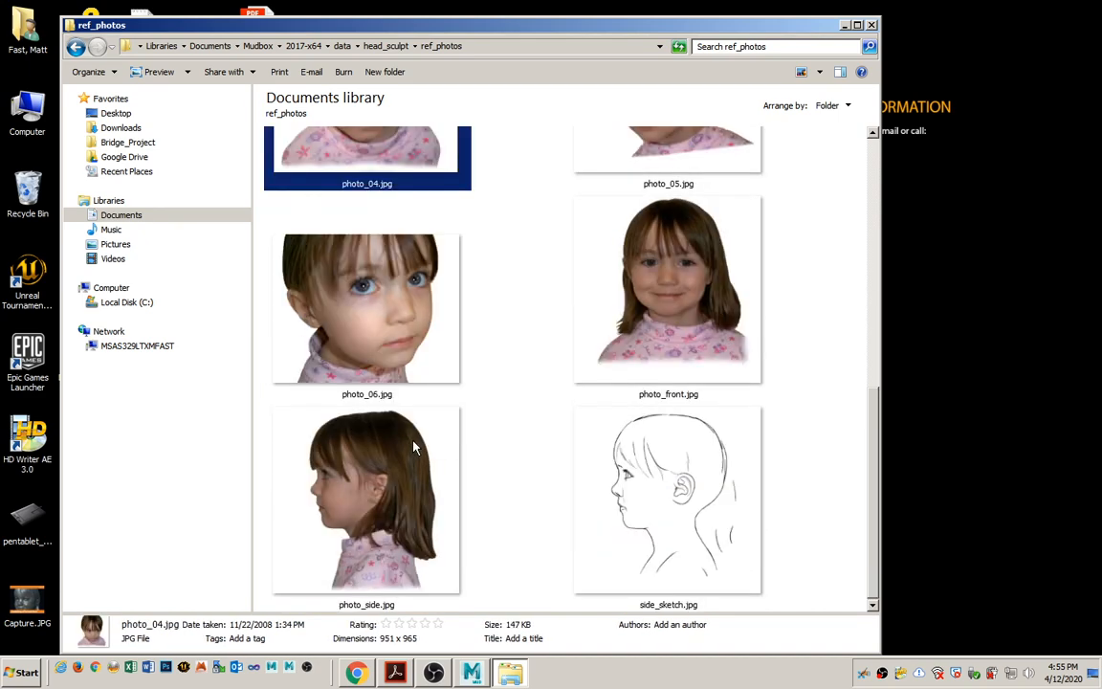
{"action": "left_click", "coordinate": [647, 315]}
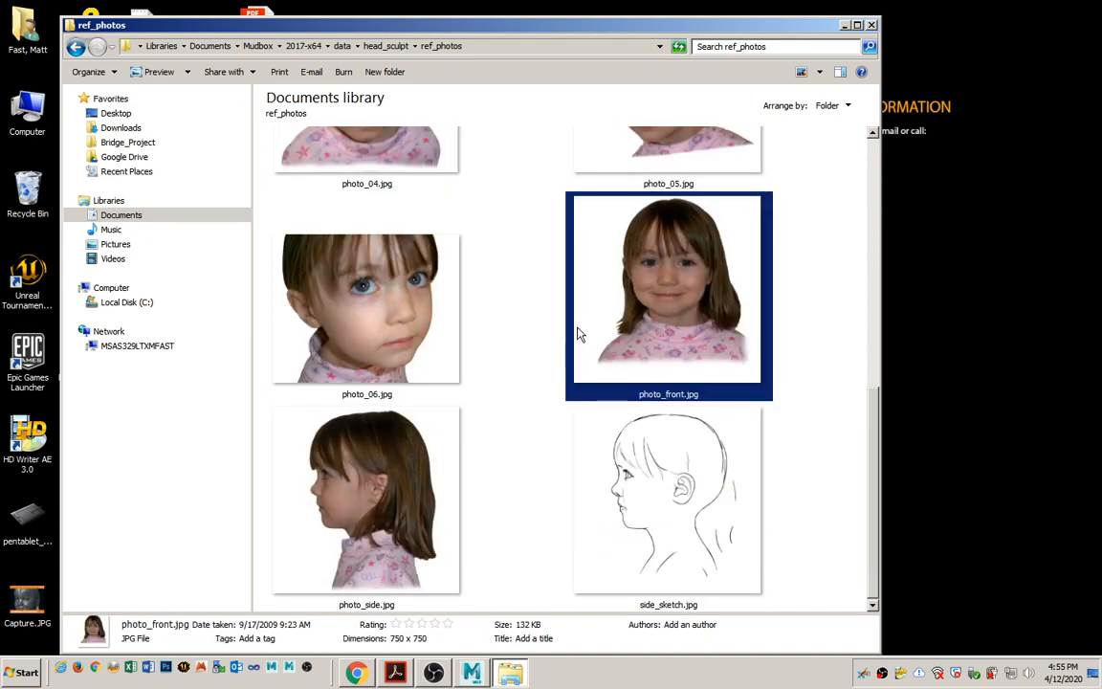
{"action": "left_click", "coordinate": [660, 495]}
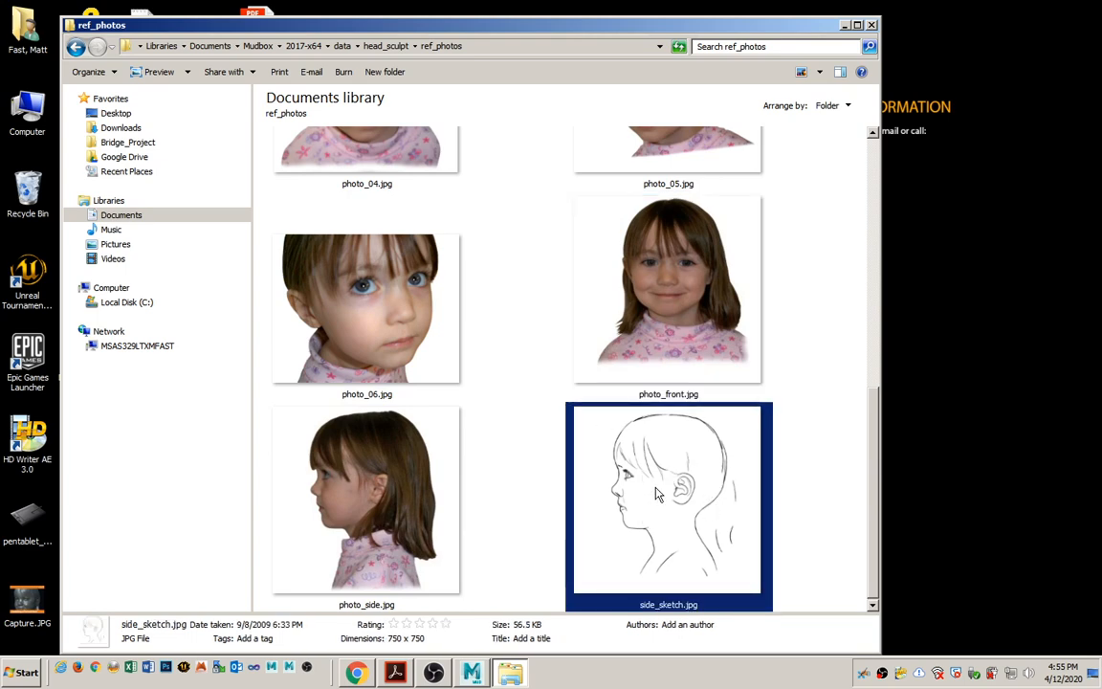
{"action": "scroll", "coordinate": [589, 441], "scroll_direction": "up", "scroll_amount": 5}
{"action": "left_click", "coordinate": [375, 252]}
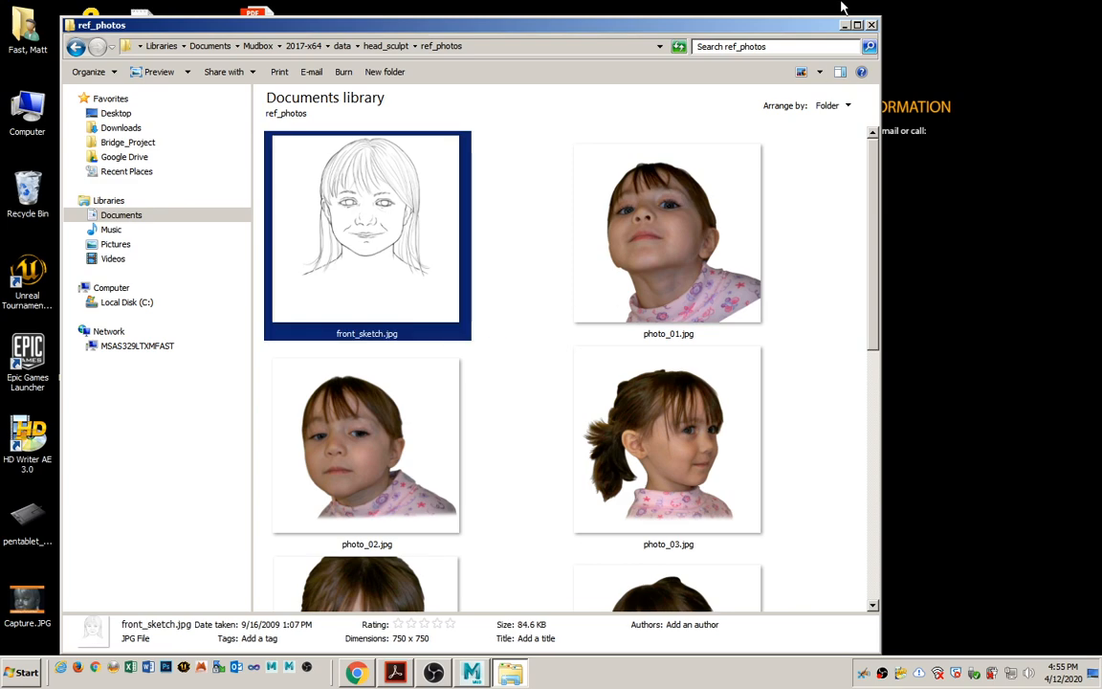
Close the ref_photos folder window and switch back to the basic_shape.mud scene in Mudbox.
{"action": "left_click", "coordinate": [871, 27]}
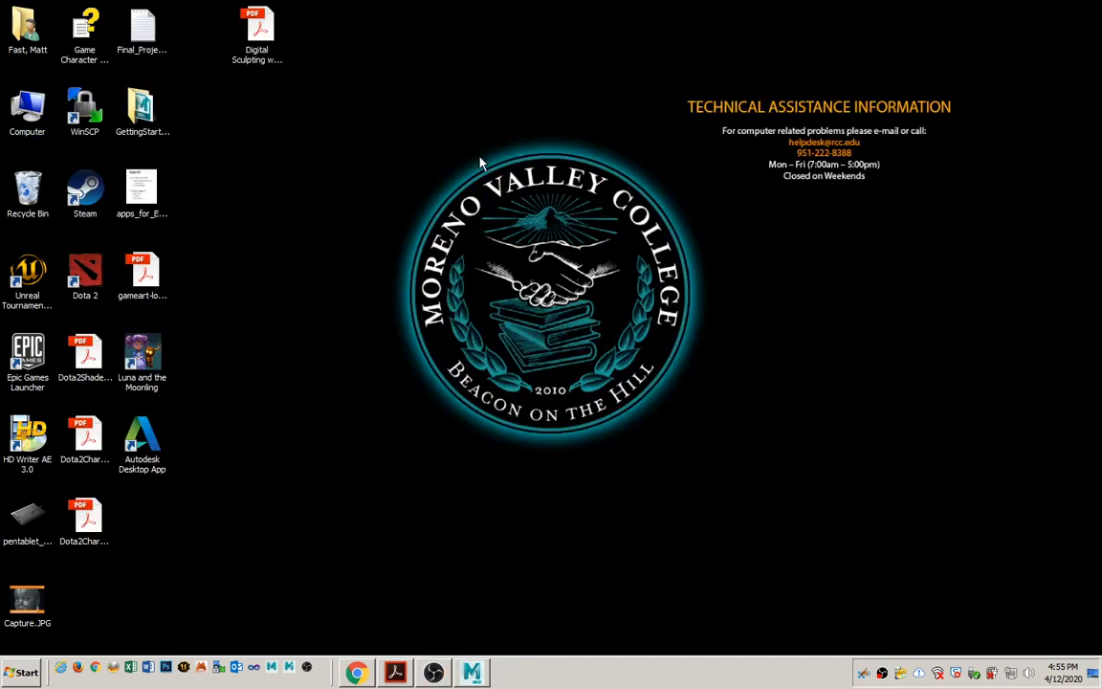
{"action": "left_click", "coordinate": [471, 672]}
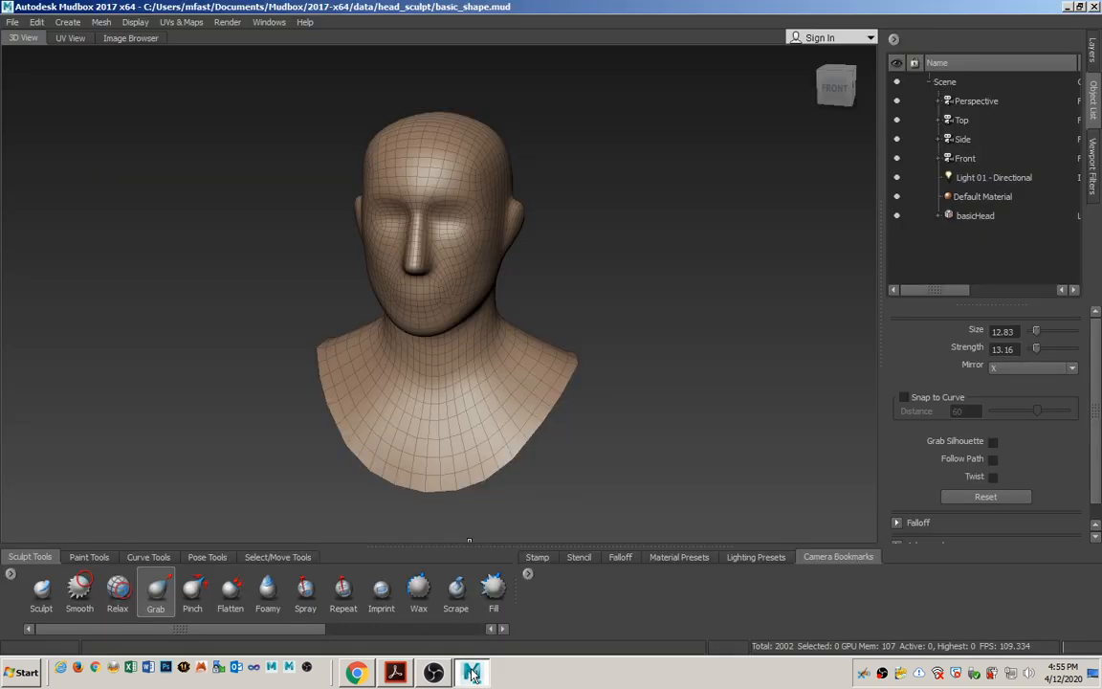
{"action": "left_click_drag", "start_coordinate": [381, 334], "coordinate": [417, 326], "text": "alt"}
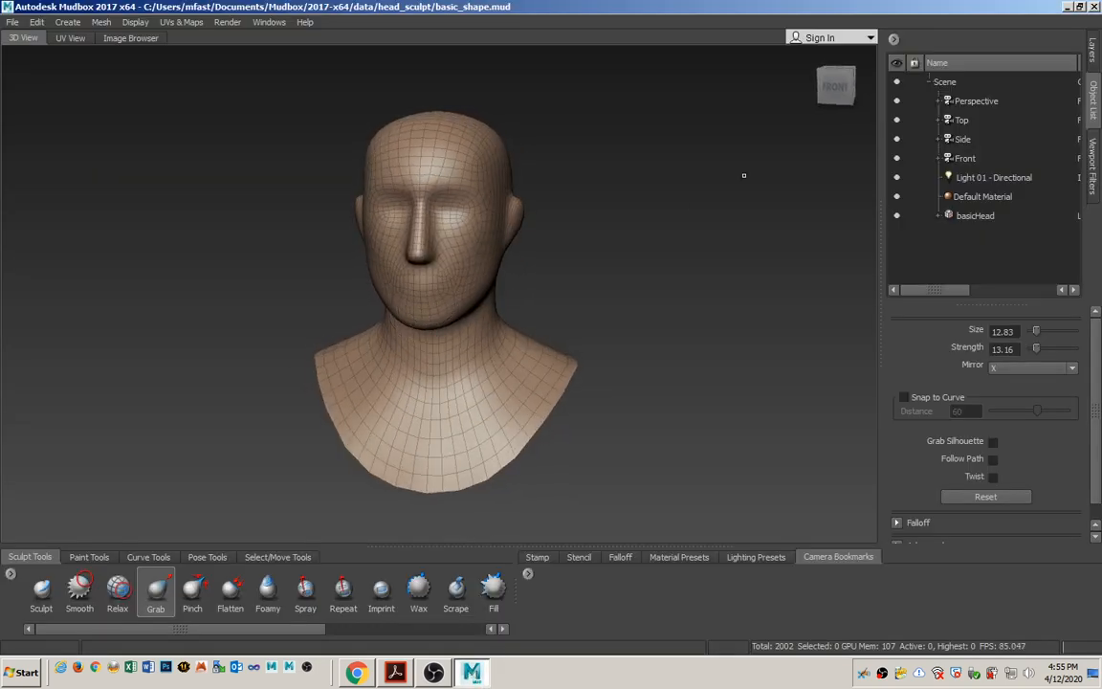
Expand the Side camera in the scene's object hierarchy and show the properties of its ImagePlane.
{"action": "left_click", "coordinate": [964, 139]}
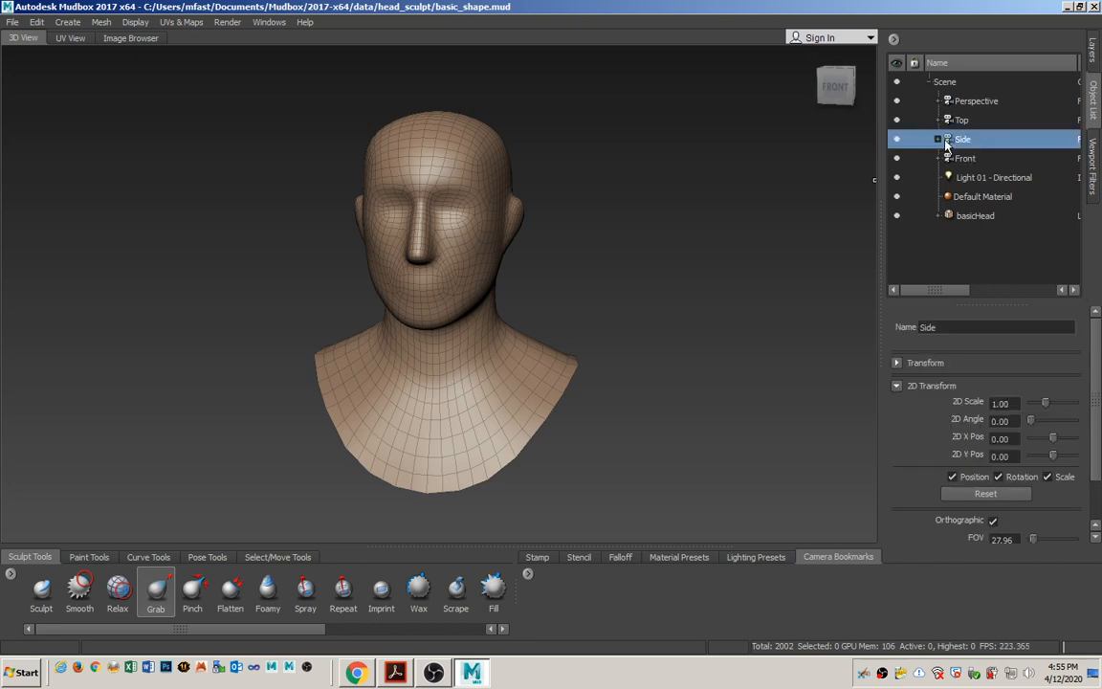
{"action": "left_click", "coordinate": [1091, 52]}
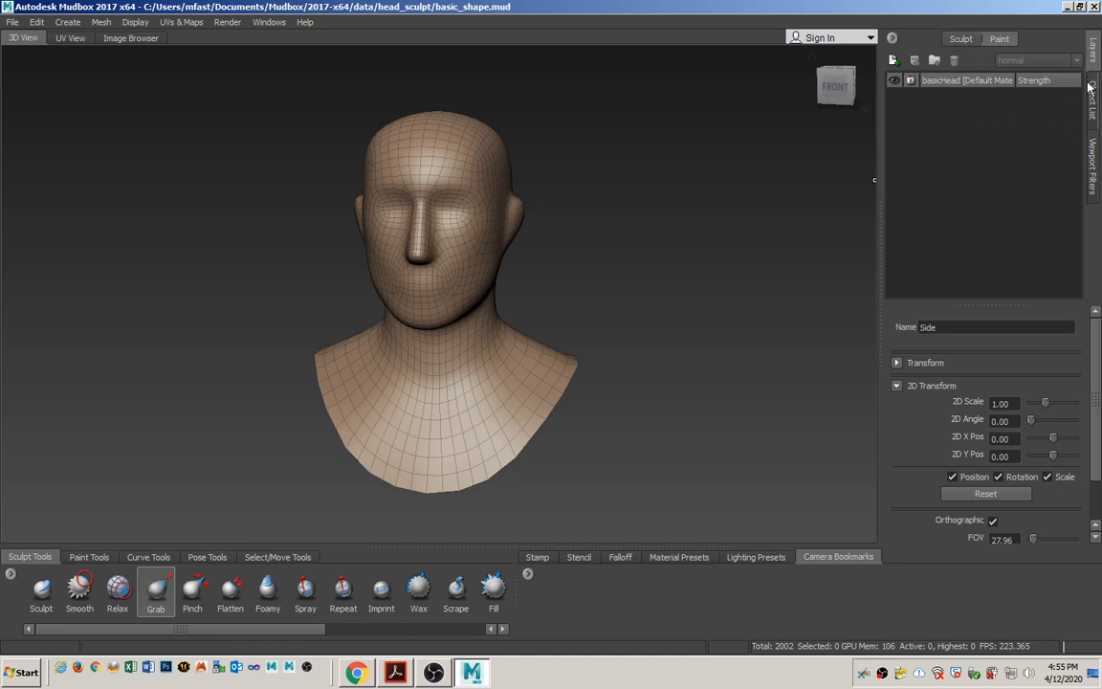
{"action": "left_click", "coordinate": [1091, 96]}
{"action": "left_click", "coordinate": [1092, 53]}
{"action": "left_click", "coordinate": [1093, 91]}
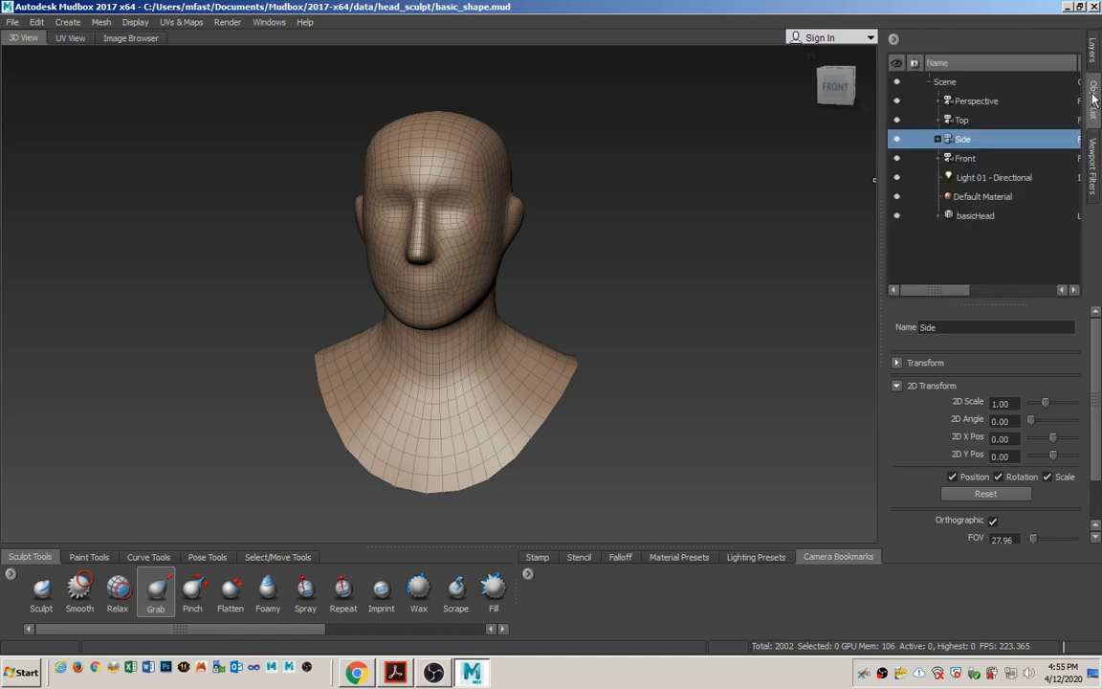
{"action": "left_click", "coordinate": [938, 140]}
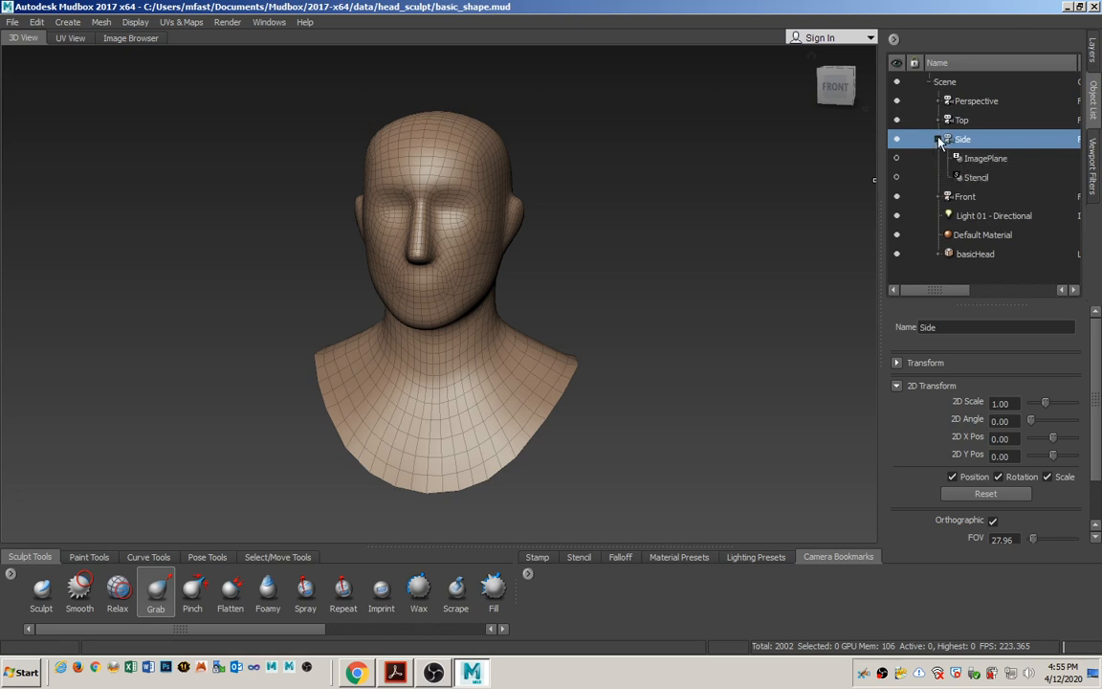
{"action": "left_click", "coordinate": [994, 161]}
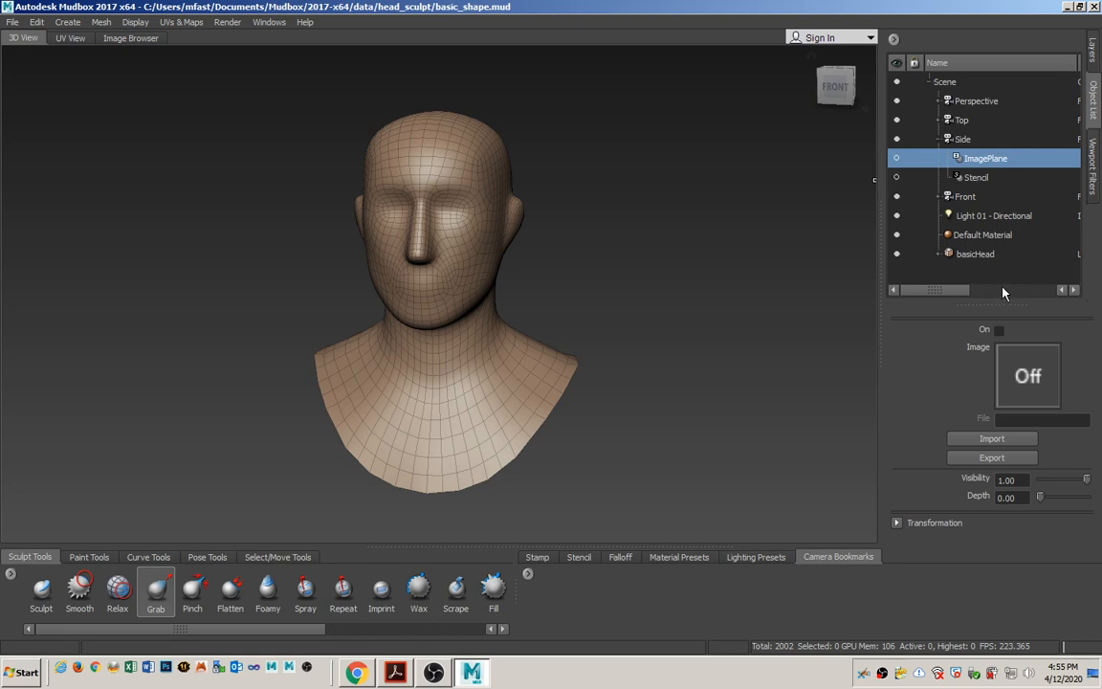
Look through the Side camera and frame the whole head in profile.
{"action": "left_click", "coordinate": [967, 141]}
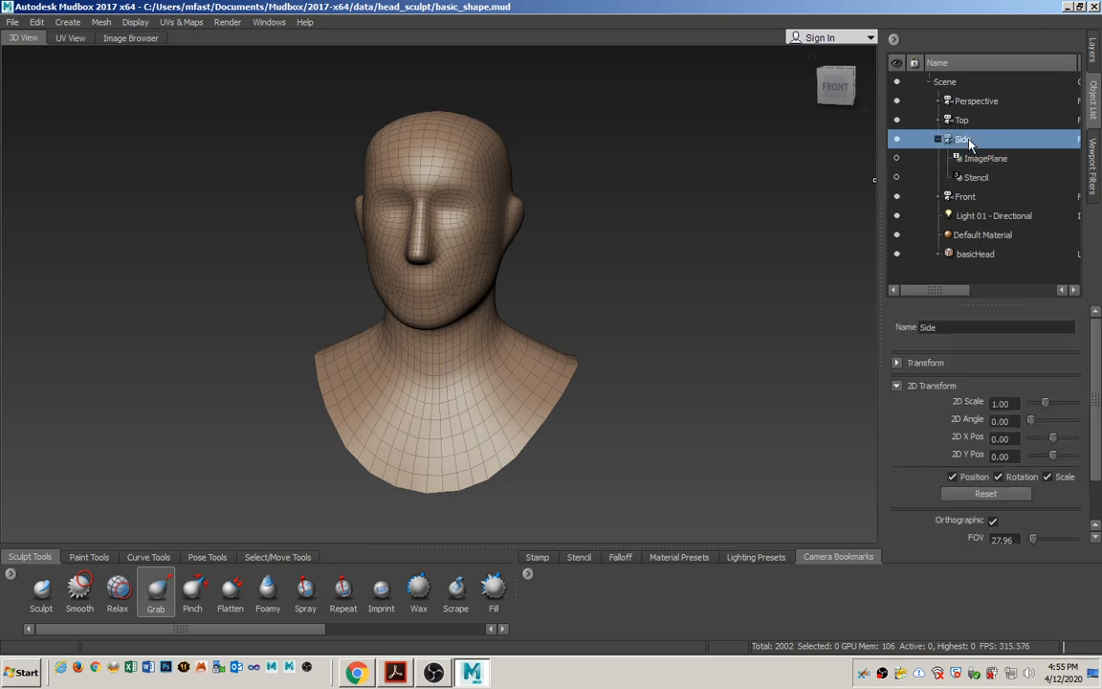
{"action": "right_click", "coordinate": [971, 140]}
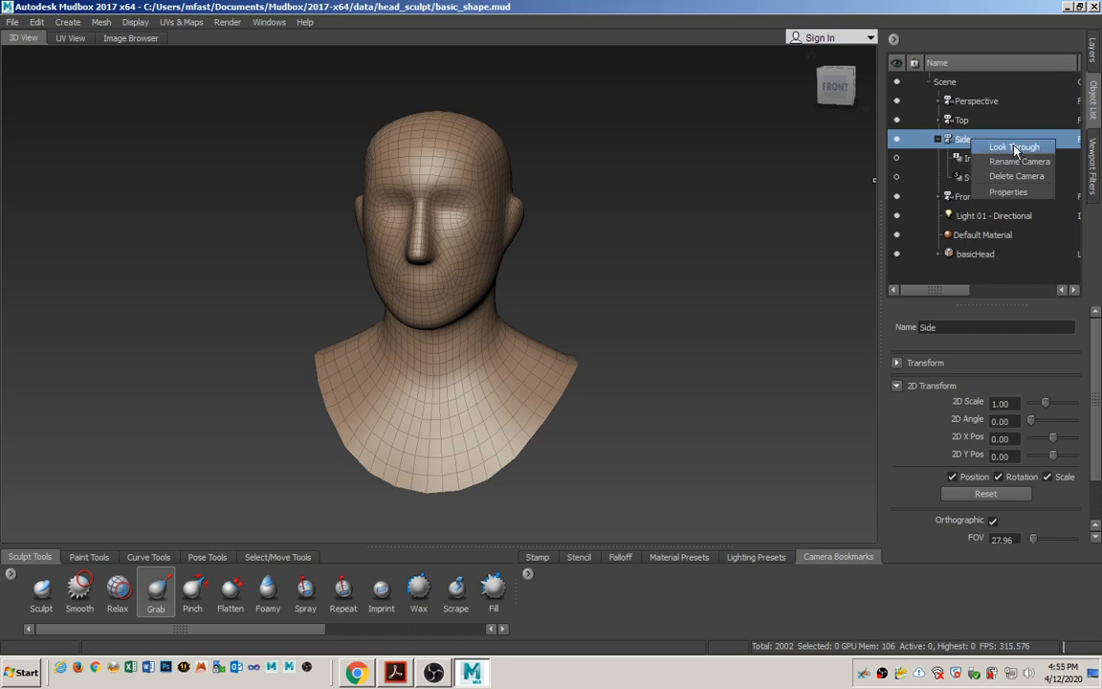
{"action": "left_click", "coordinate": [1010, 148]}
{"action": "right_click_drag", "start_coordinate": [358, 374], "coordinate": [494, 354], "text": "alt"}
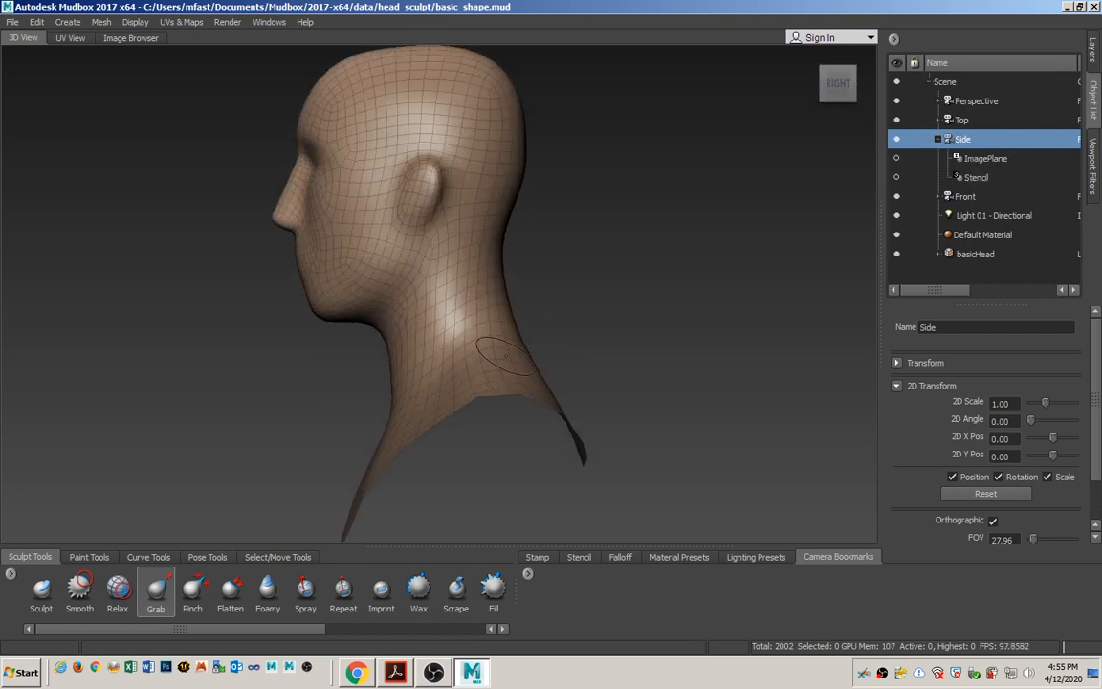
{"action": "middle_click_drag", "start_coordinate": [495, 354], "coordinate": [526, 369], "text": "alt"}
{"action": "right_click_drag", "start_coordinate": [526, 369], "coordinate": [507, 365], "text": "alt"}
Import side_sketch.jpg from ref_photos into the Side camera's ImagePlane, showing the files as large icons to find it.
{"action": "left_click", "coordinate": [983, 158]}
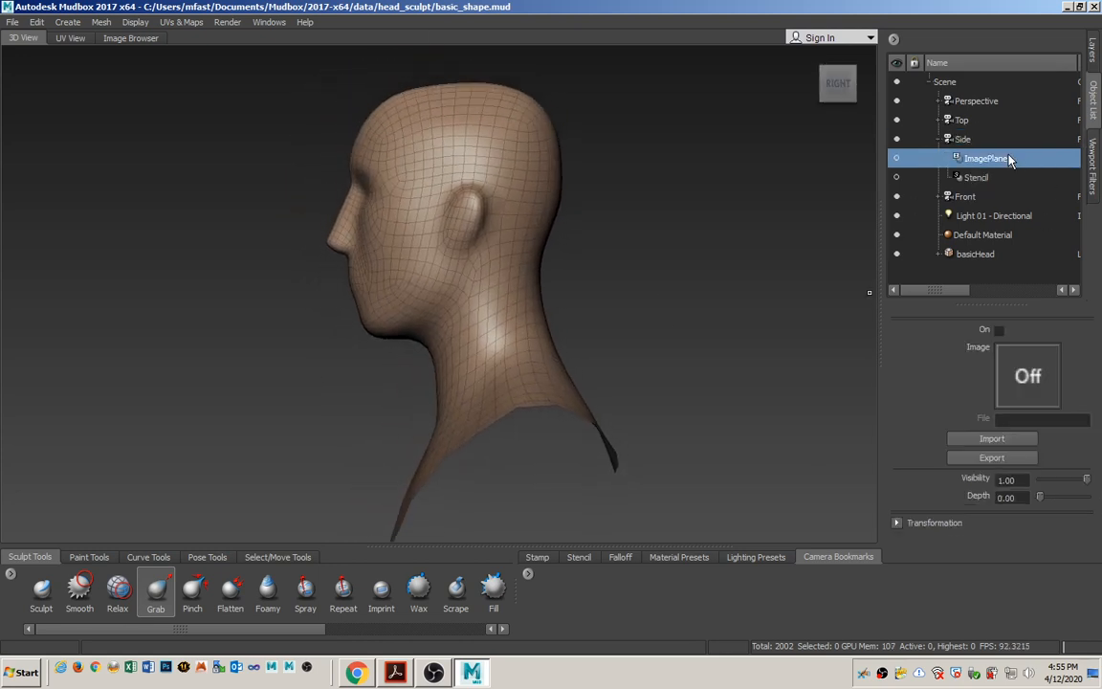
{"action": "left_click", "coordinate": [995, 439]}
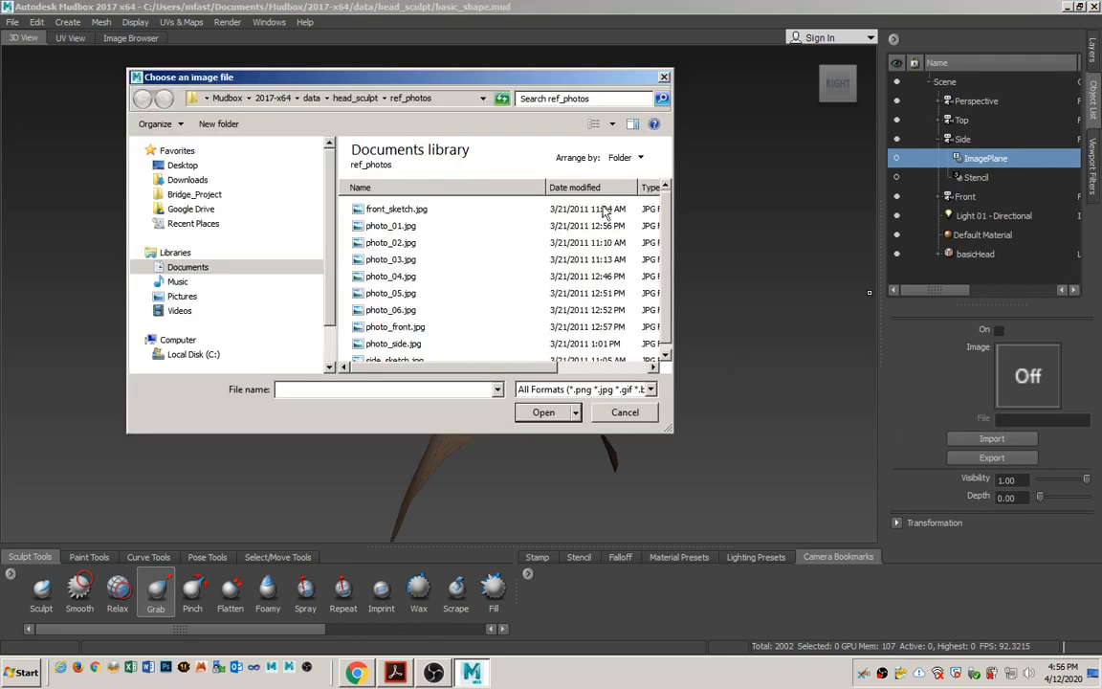
{"action": "left_click", "coordinate": [632, 125]}
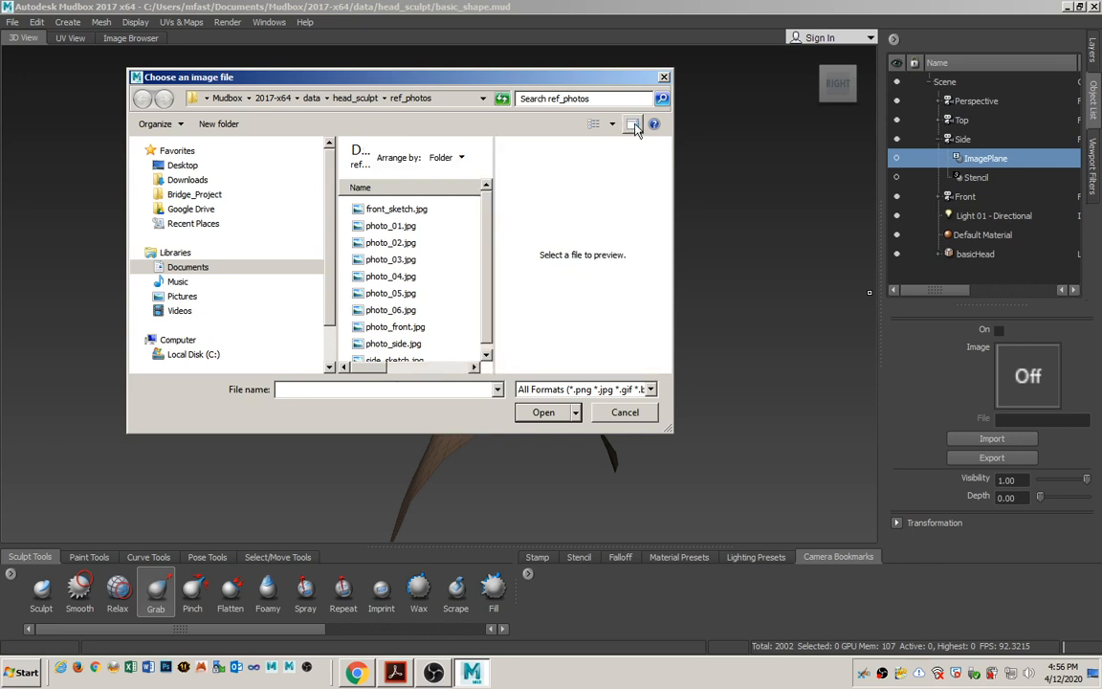
{"action": "left_click", "coordinate": [632, 125]}
{"action": "left_click", "coordinate": [612, 124]}
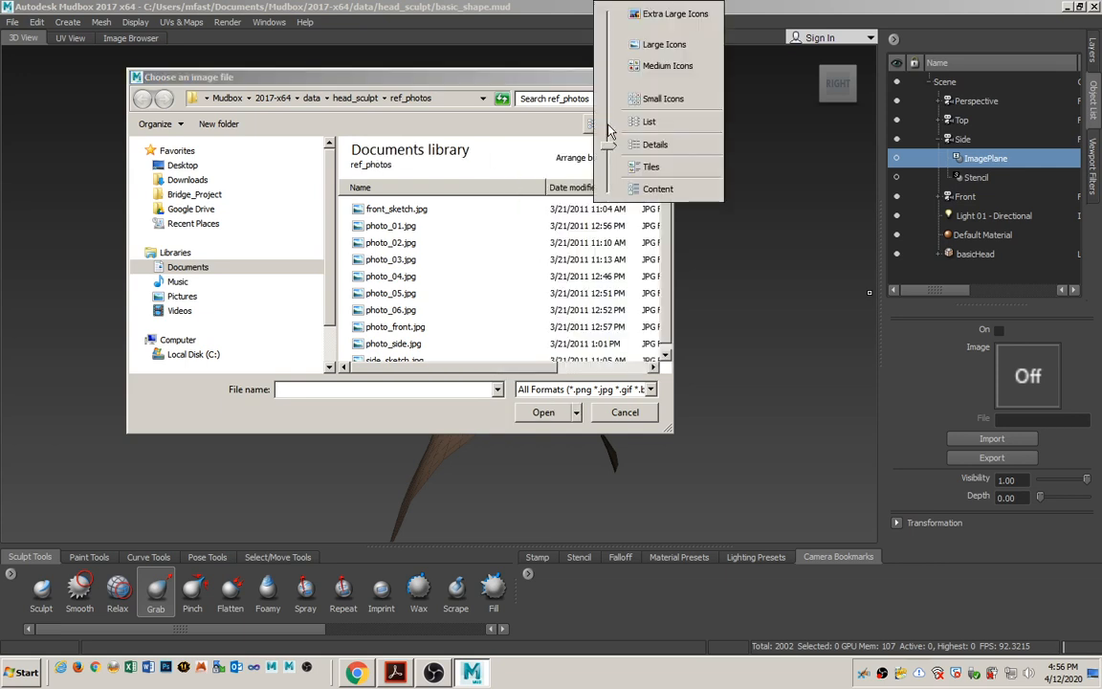
{"action": "left_click", "coordinate": [658, 46]}
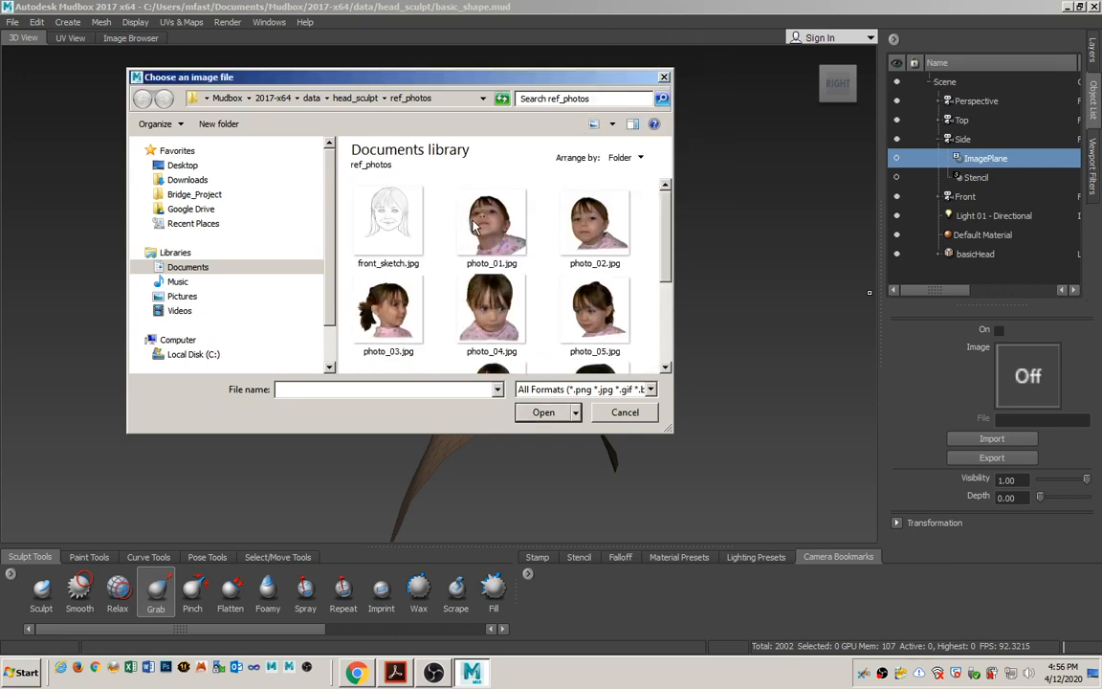
{"action": "scroll", "coordinate": [599, 242], "scroll_direction": "down", "scroll_amount": 3}
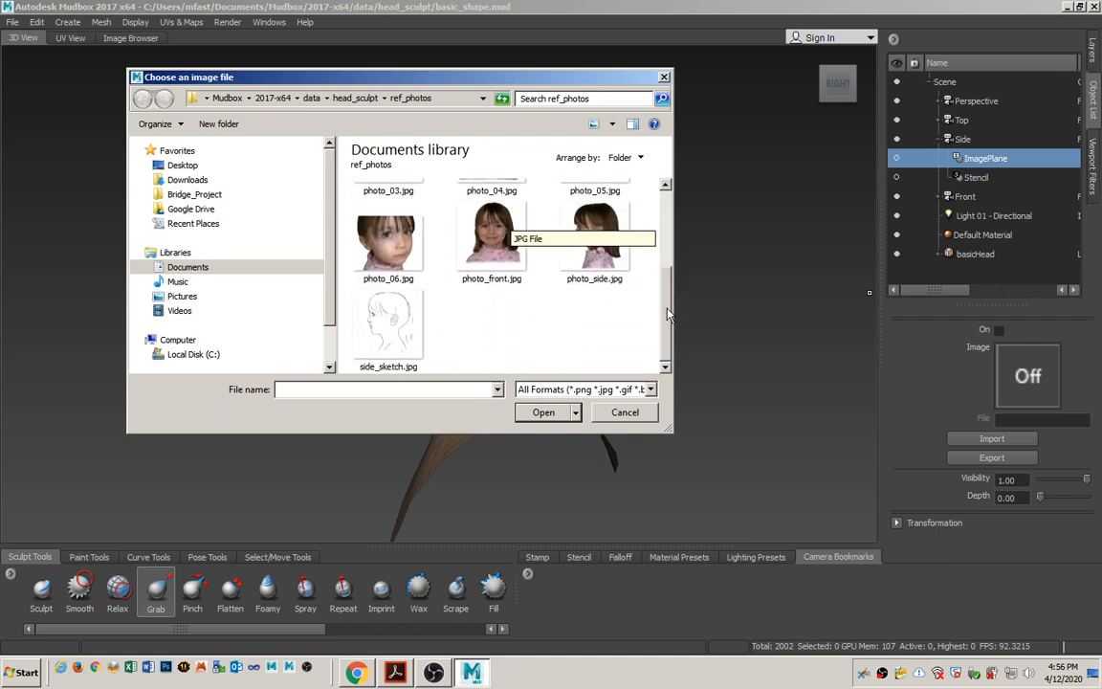
{"action": "left_click", "coordinate": [395, 330]}
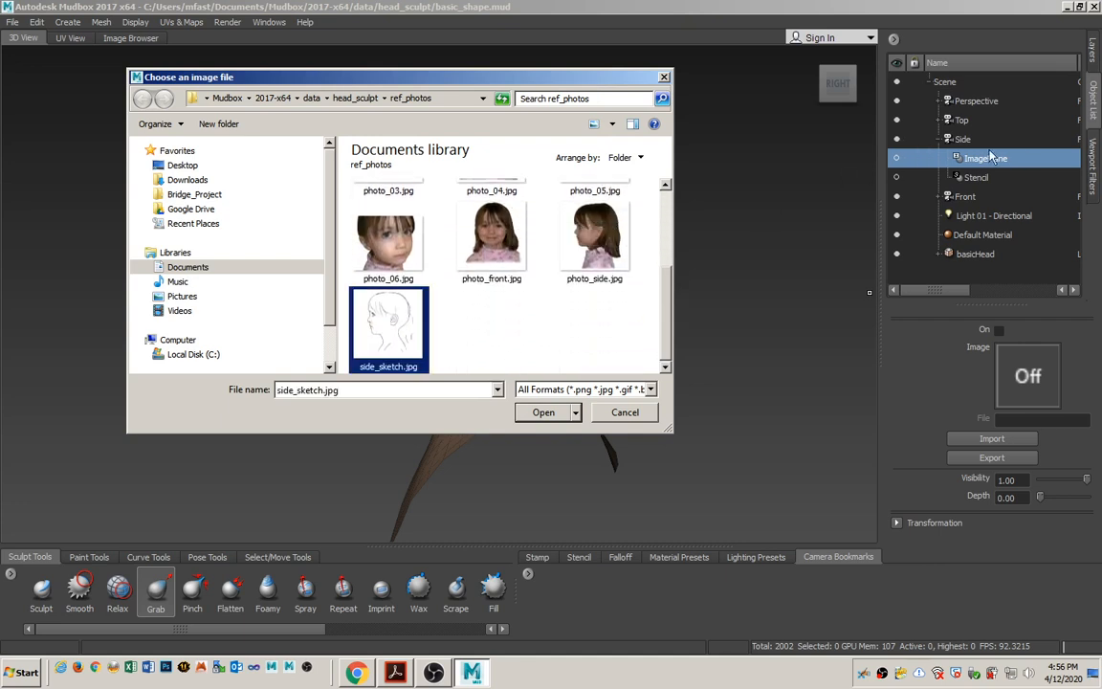
{"action": "left_click", "coordinate": [994, 444]}
{"action": "left_click", "coordinate": [538, 412]}
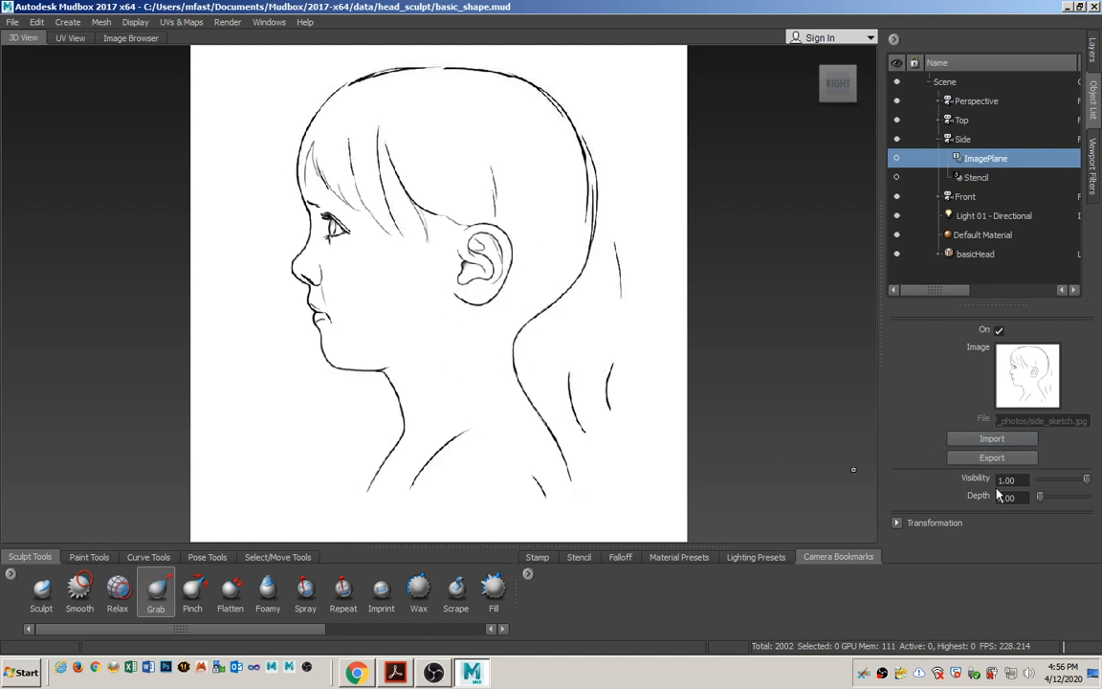
Set the visibility of the Side camera's image plane to 0.3.
{"action": "left_click_drag", "start_coordinate": [1017, 481], "coordinate": [962, 481]}
{"action": "type", "text": "0.3"}
{"action": "key", "text": "Return"}
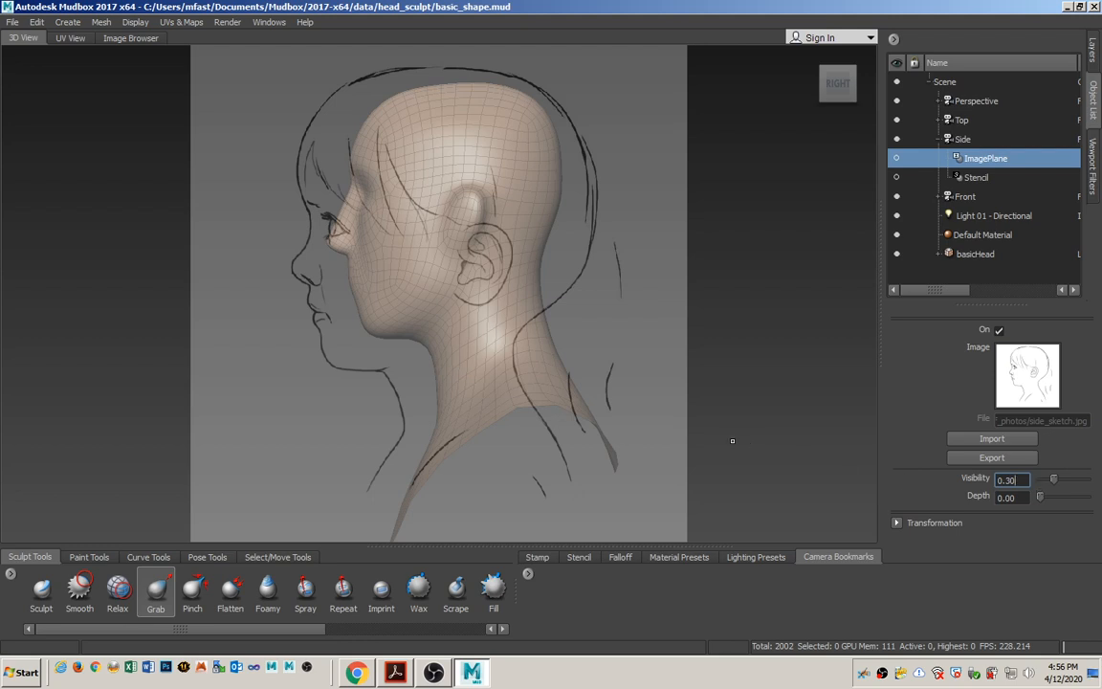
Zoom and pan the Side camera until the head model's profile roughly lines up with the face and crown of the sketch.
{"action": "right_click_drag", "start_coordinate": [360, 364], "coordinate": [472, 341], "text": "alt"}
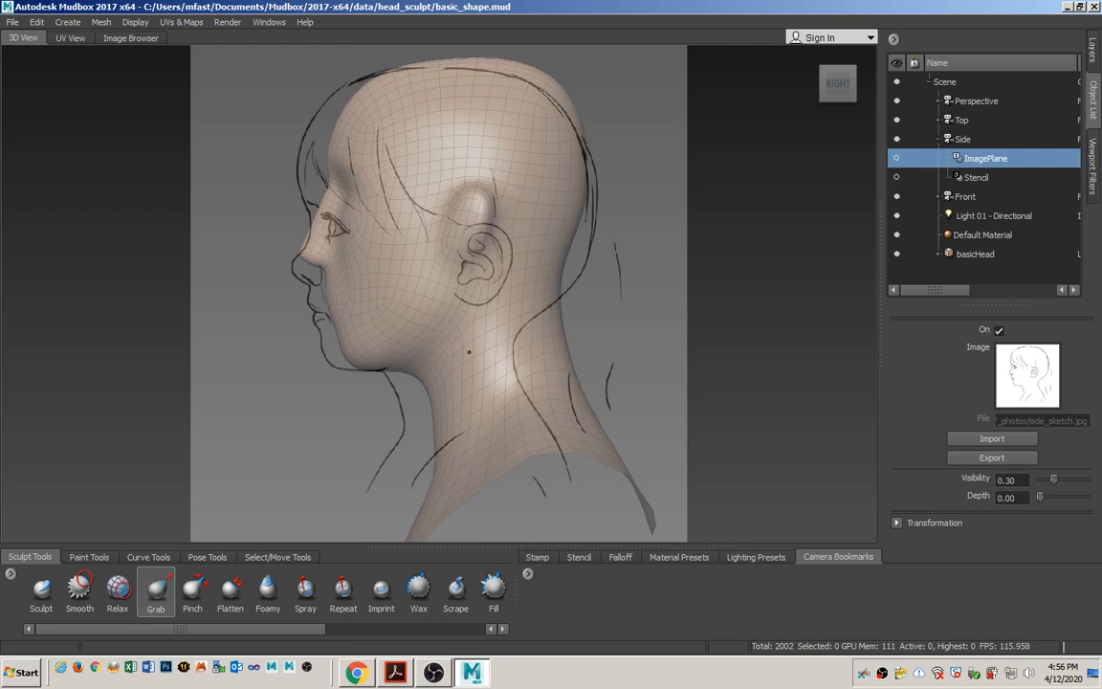
{"action": "middle_click_drag", "start_coordinate": [469, 352], "coordinate": [469, 362], "text": "alt"}
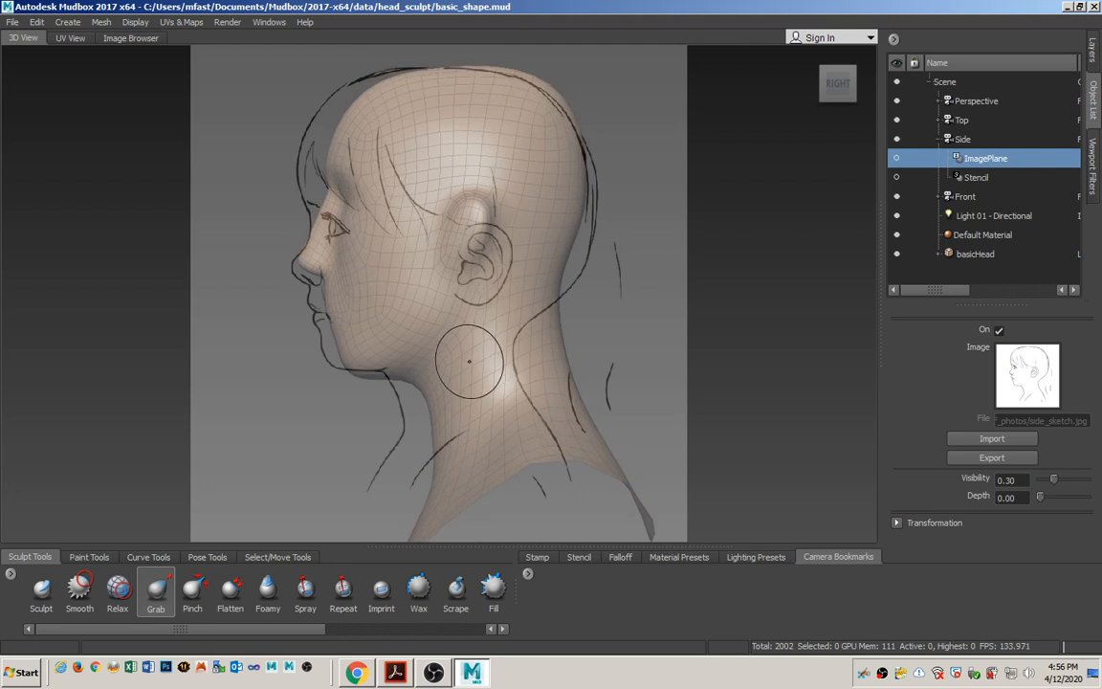
{"action": "mouse_move", "coordinate": [468, 363]}
{"action": "right_mouse_down", "text": "alt"}
{"action": "mouse_move", "coordinate": [443, 371]}
{"action": "mouse_move", "coordinate": [475, 381]}
{"action": "right_mouse_up", "text": "alt"}
{"action": "middle_click_drag", "start_coordinate": [474, 381], "coordinate": [468, 386], "text": "alt"}
{"action": "right_click_drag", "start_coordinate": [468, 385], "coordinate": [452, 387], "text": "alt"}
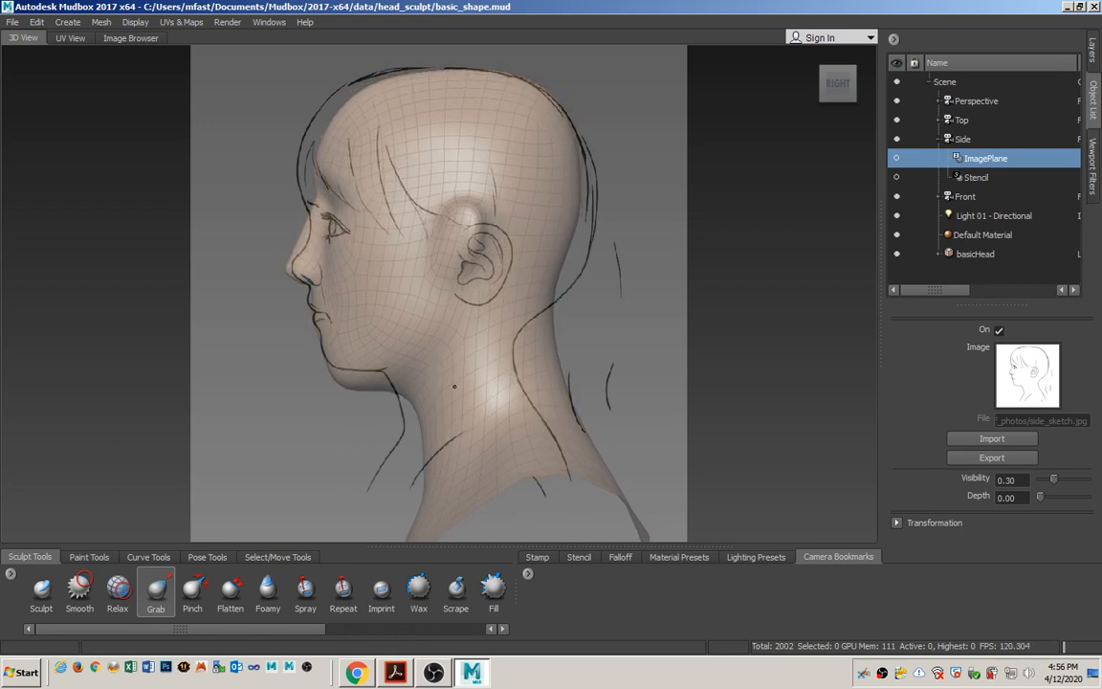
{"action": "middle_click_drag", "start_coordinate": [450, 379], "coordinate": [449, 374], "text": "alt"}
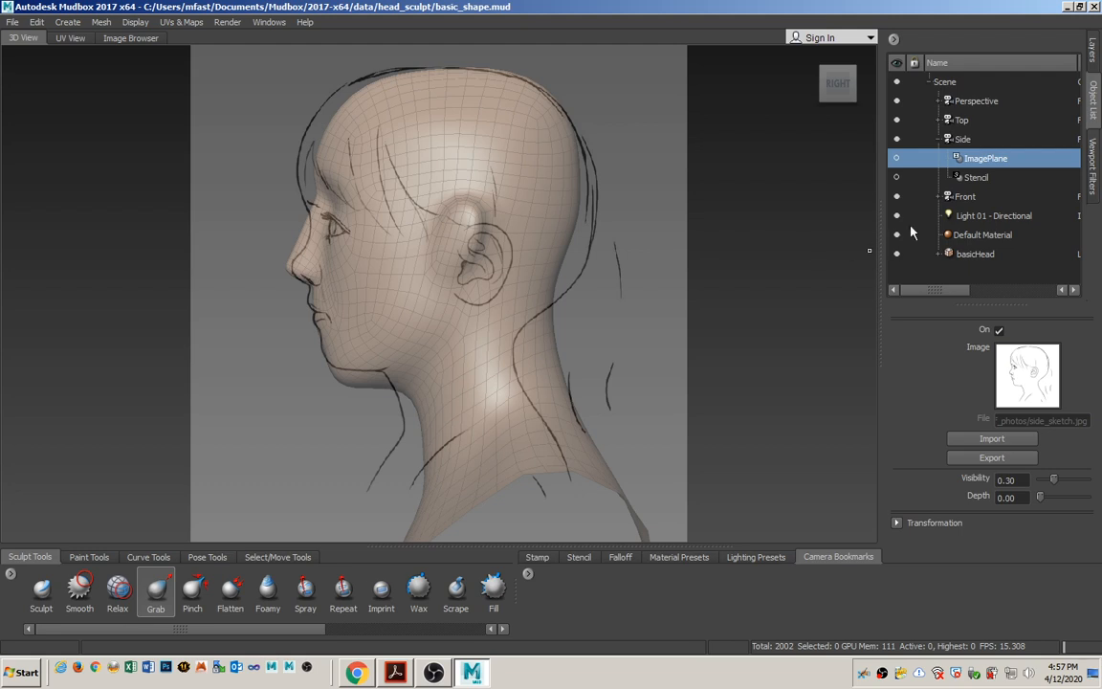
Save the aligned side view as a camera bookmark named for the side.
{"action": "left_click", "coordinate": [542, 557]}
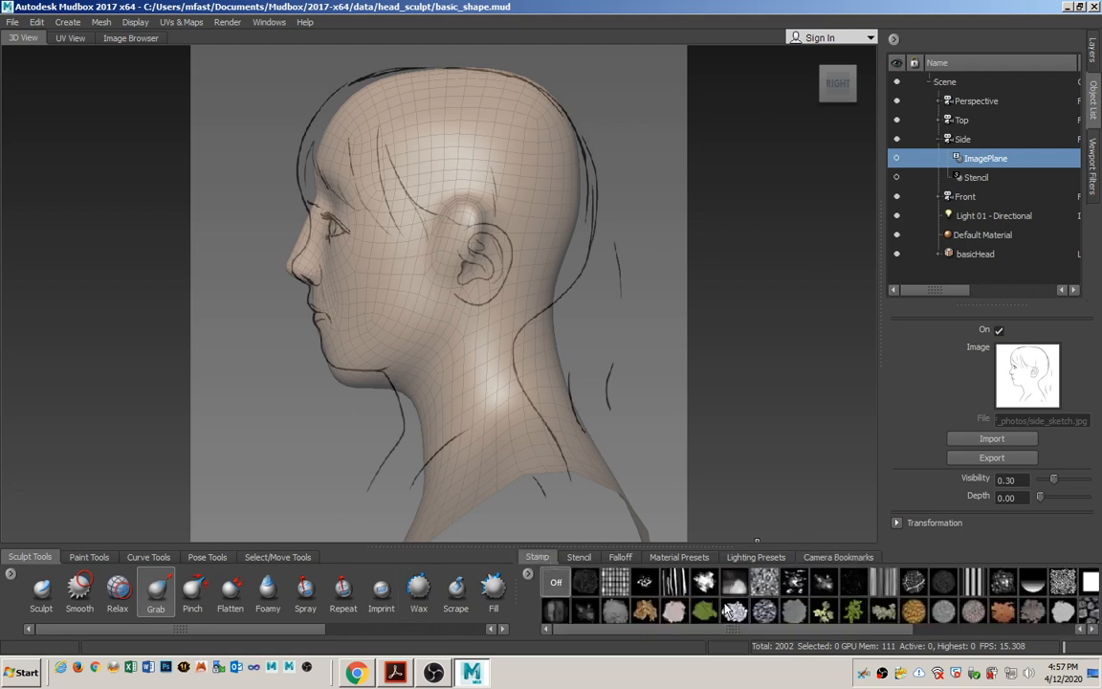
{"action": "left_click", "coordinate": [579, 557]}
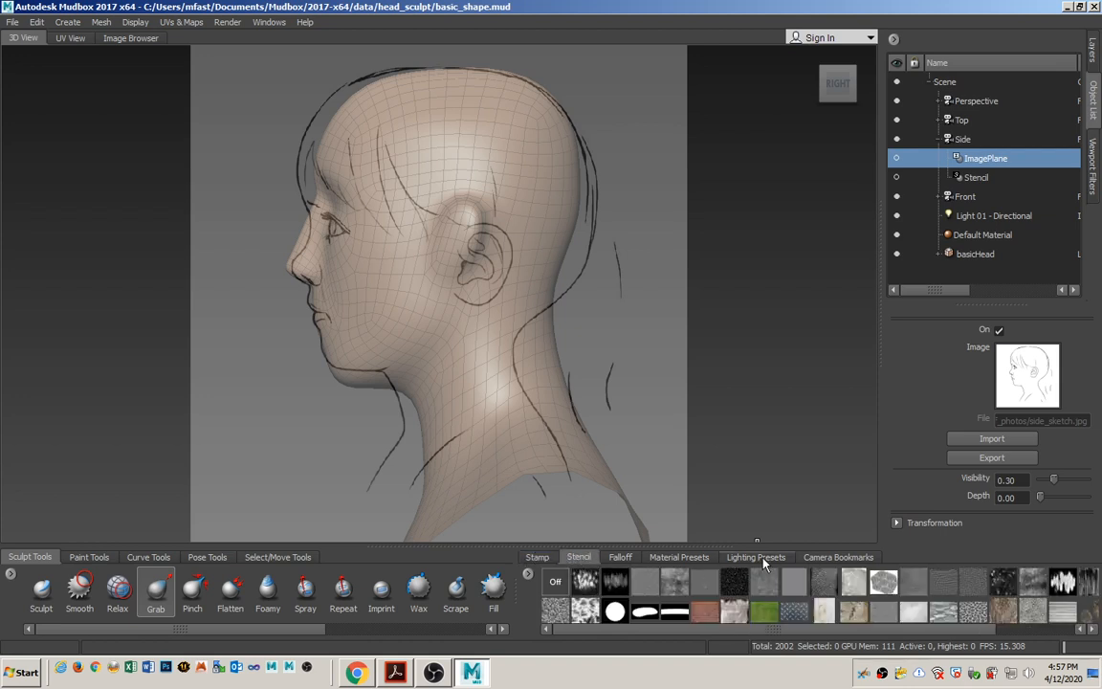
{"action": "left_click", "coordinate": [829, 557]}
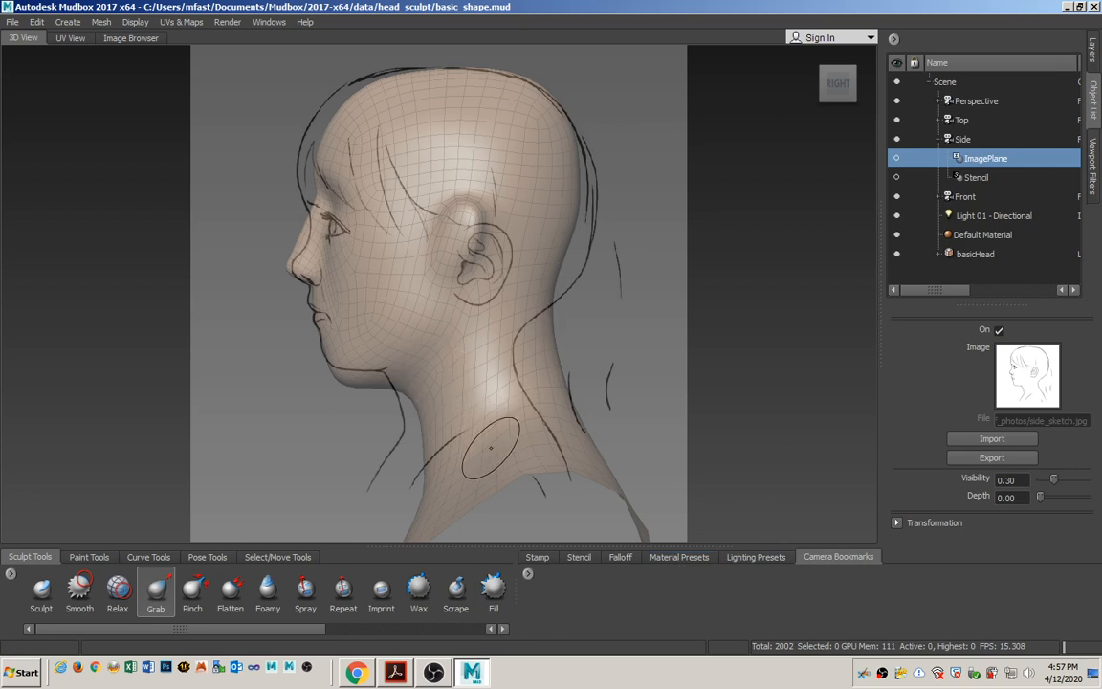
{"action": "left_click", "coordinate": [527, 574]}
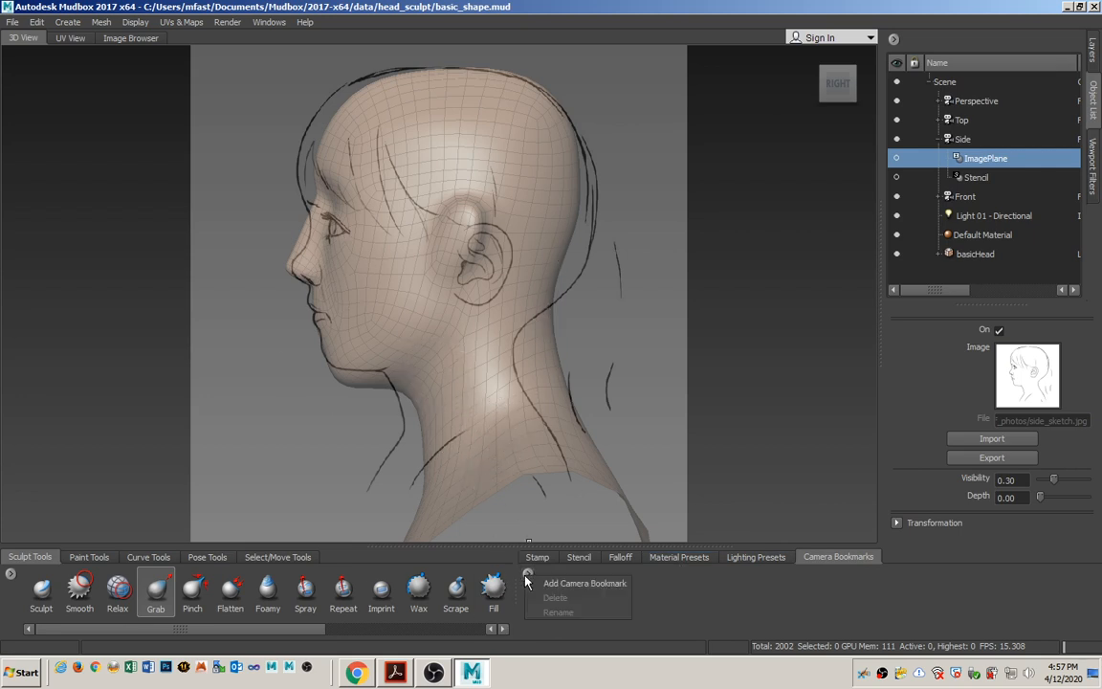
{"action": "left_click", "coordinate": [587, 593]}
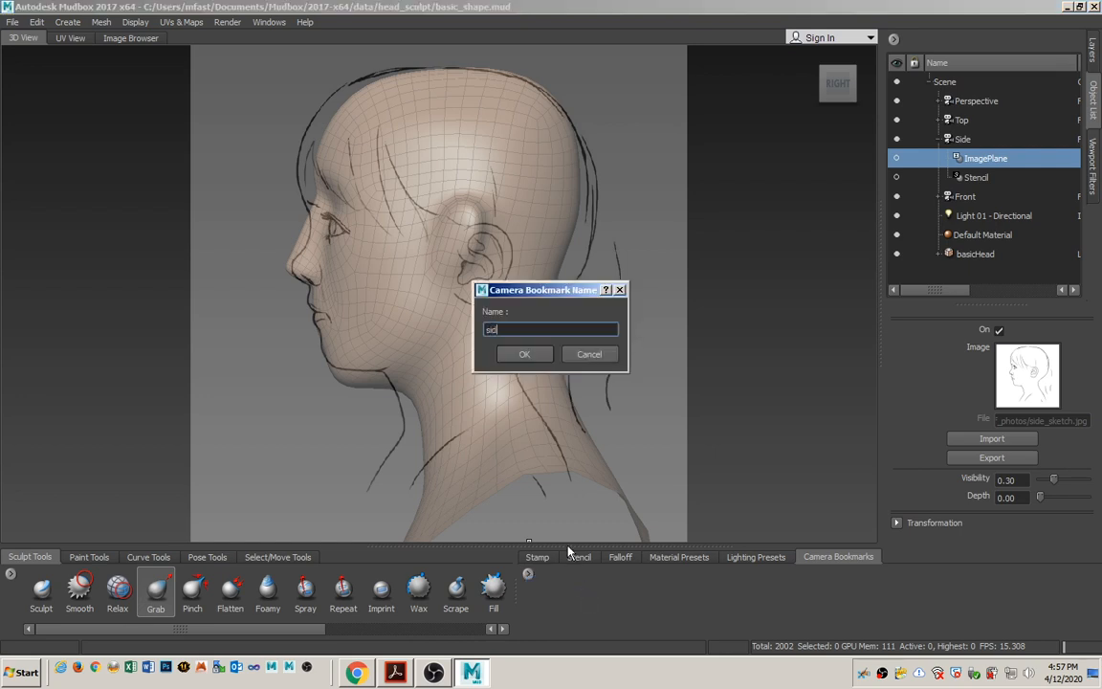
{"action": "key", "text": "Return"}
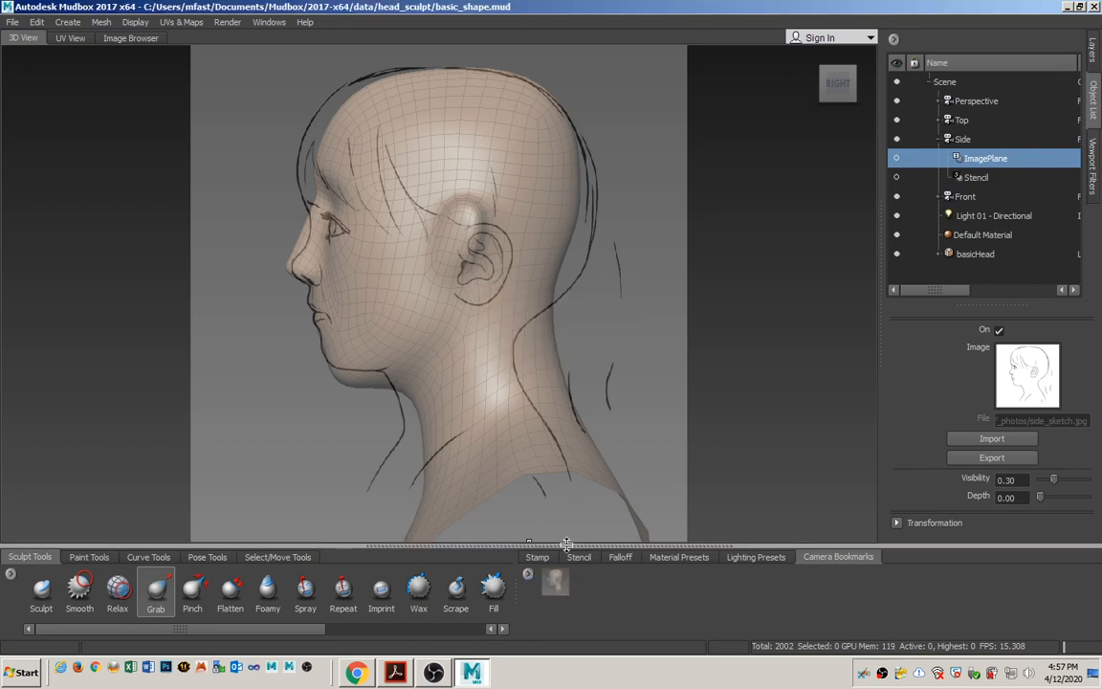
Zoom and pan the Side camera off the sketch, and restore the aligned view from the side bookmark.
{"action": "right_click_drag", "start_coordinate": [522, 351], "coordinate": [355, 330], "text": "alt"}
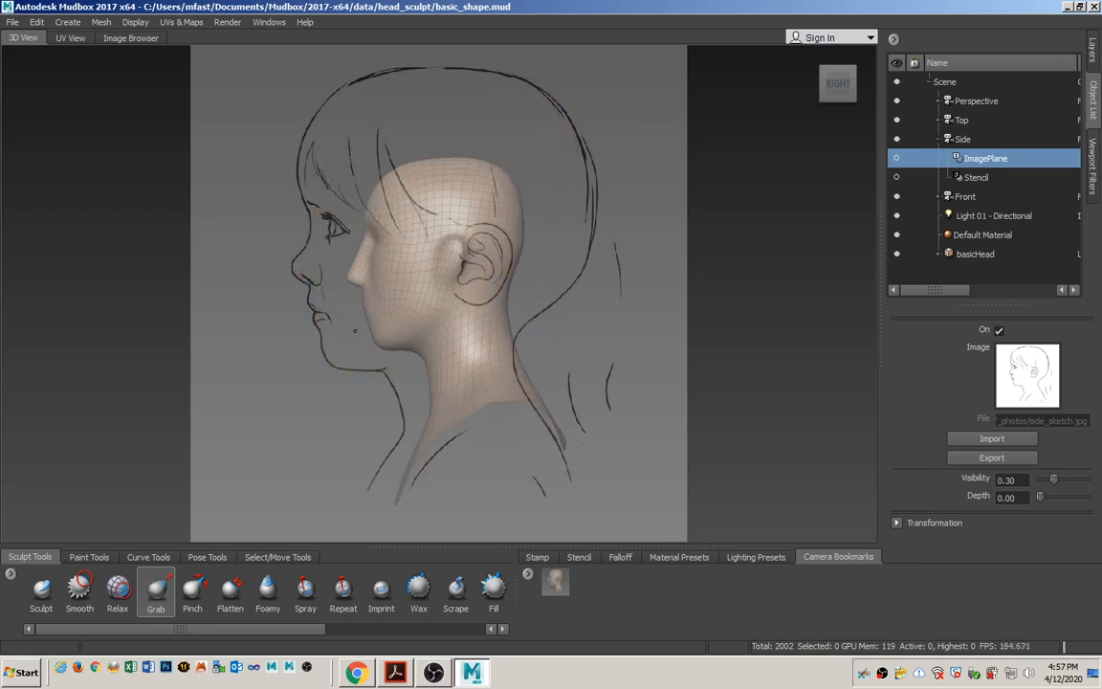
{"action": "middle_click_drag", "start_coordinate": [381, 307], "coordinate": [524, 299], "text": "alt"}
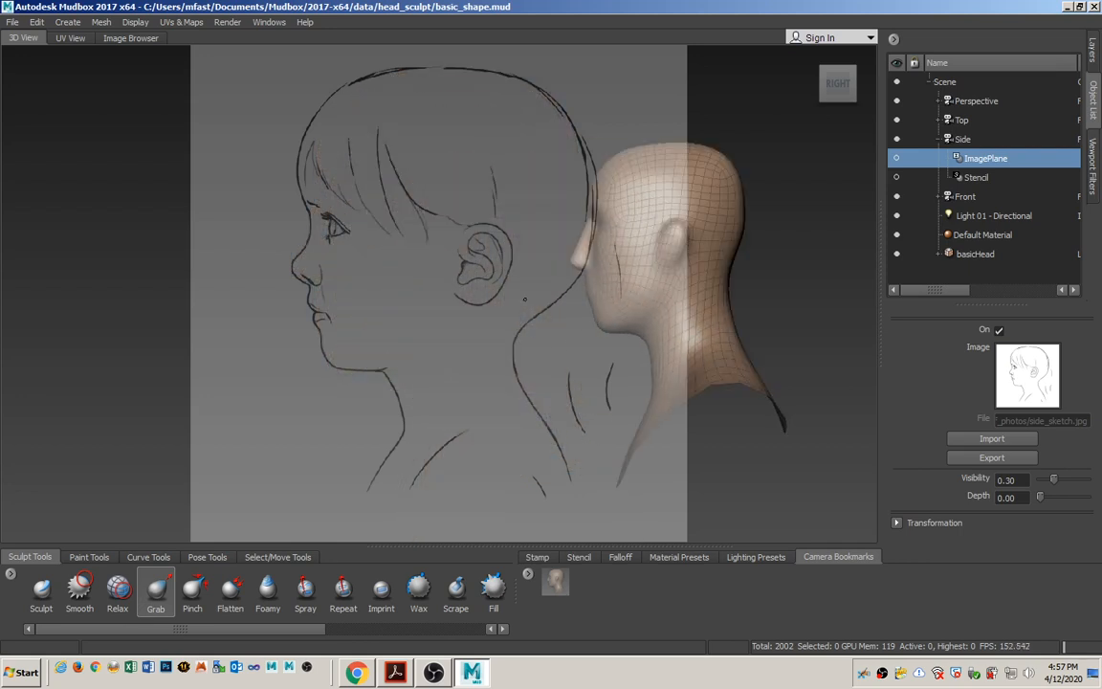
{"action": "left_click", "coordinate": [557, 585]}
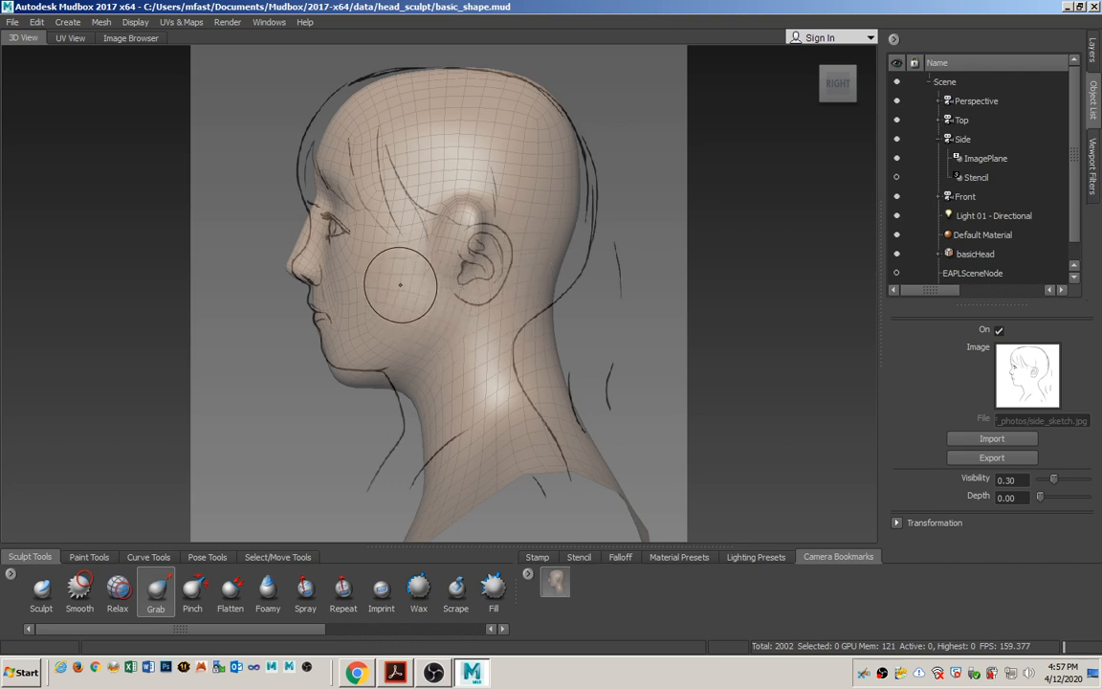
Look through the Front camera and enlarge the head model until it fills most of the view's height.
{"action": "left_click", "coordinate": [965, 197]}
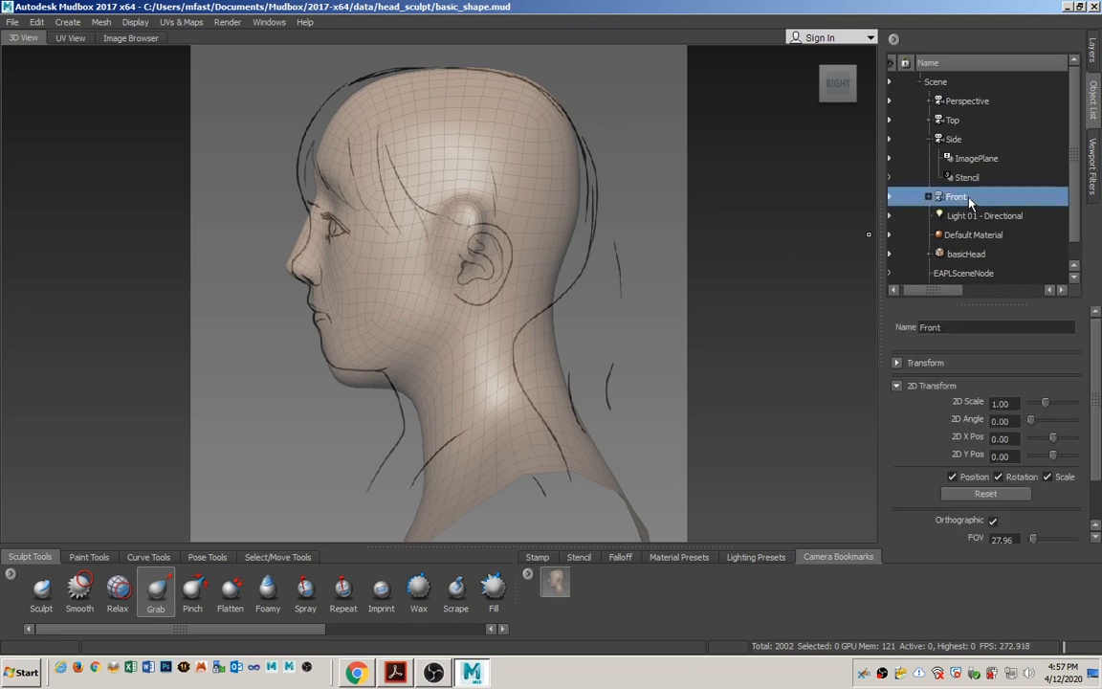
{"action": "right_click", "coordinate": [970, 201]}
{"action": "left_click", "coordinate": [982, 208]}
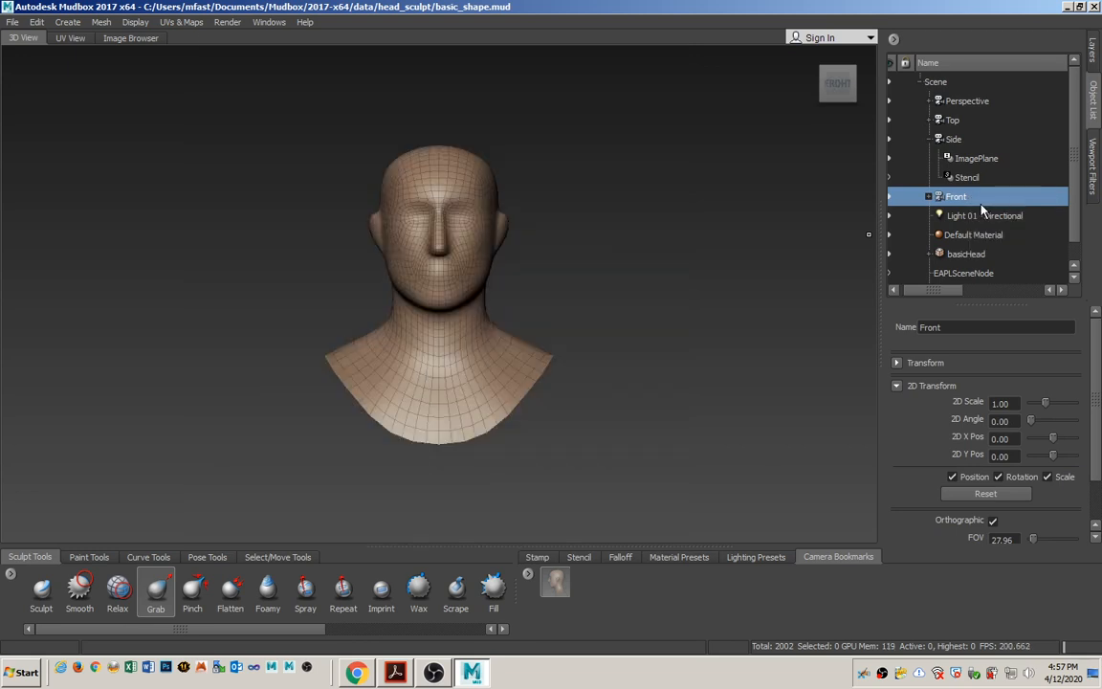
{"action": "right_click_drag", "start_coordinate": [239, 285], "coordinate": [556, 285], "text": "alt"}
{"action": "middle_click_drag", "start_coordinate": [525, 274], "coordinate": [527, 315], "text": "alt"}
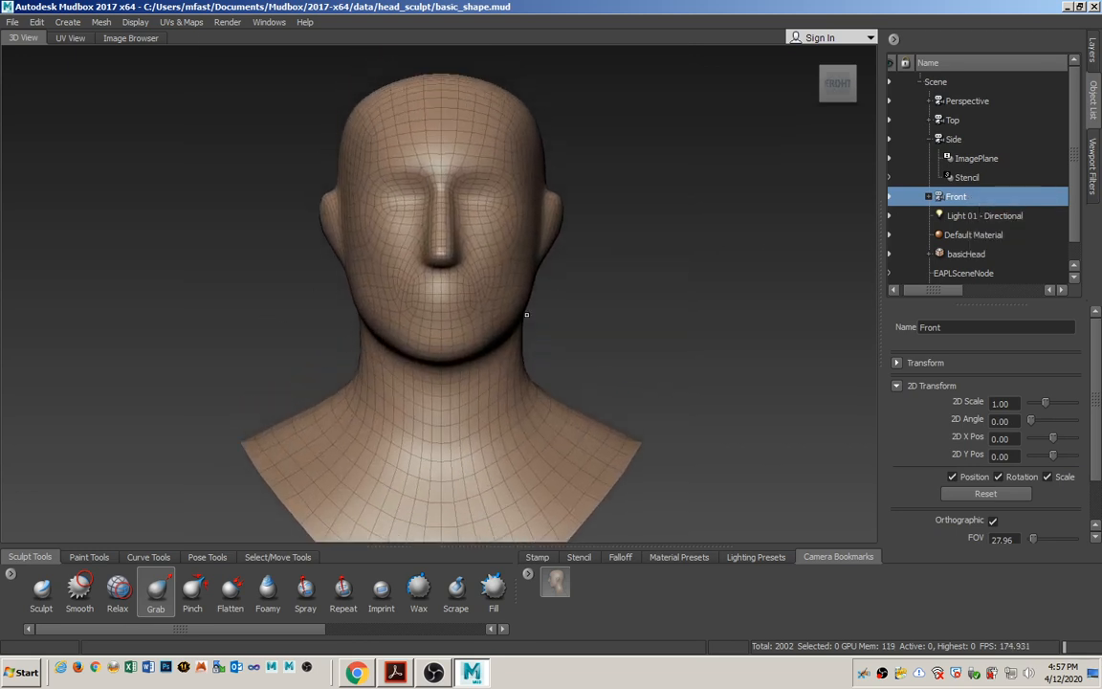
{"action": "right_click_drag", "start_coordinate": [526, 315], "coordinate": [500, 335], "text": "alt"}
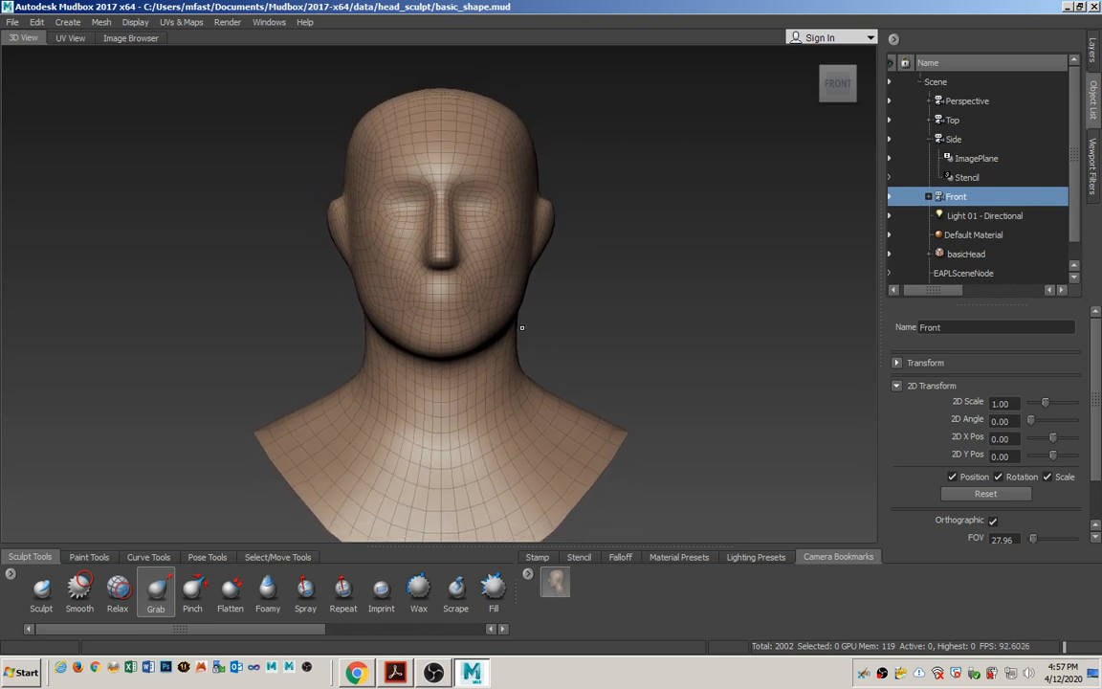
Import front_sketch.jpg from ref_photos into the Front camera's ImagePlane.
{"action": "left_click", "coordinate": [928, 196]}
{"action": "left_click", "coordinate": [961, 215]}
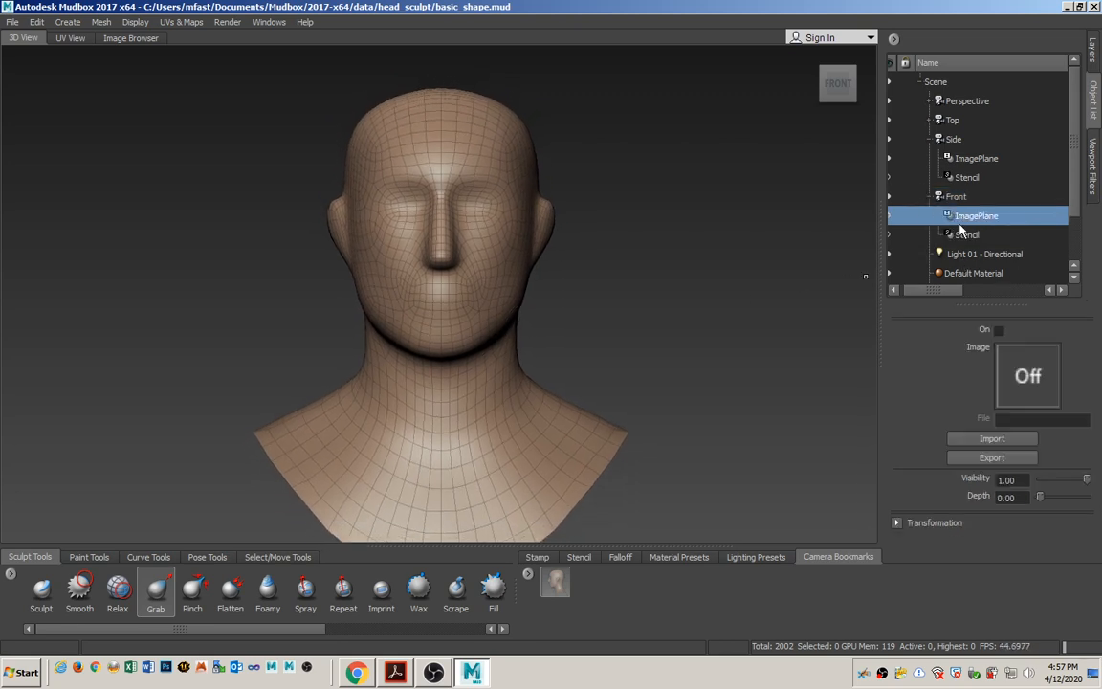
{"action": "left_click", "coordinate": [991, 439]}
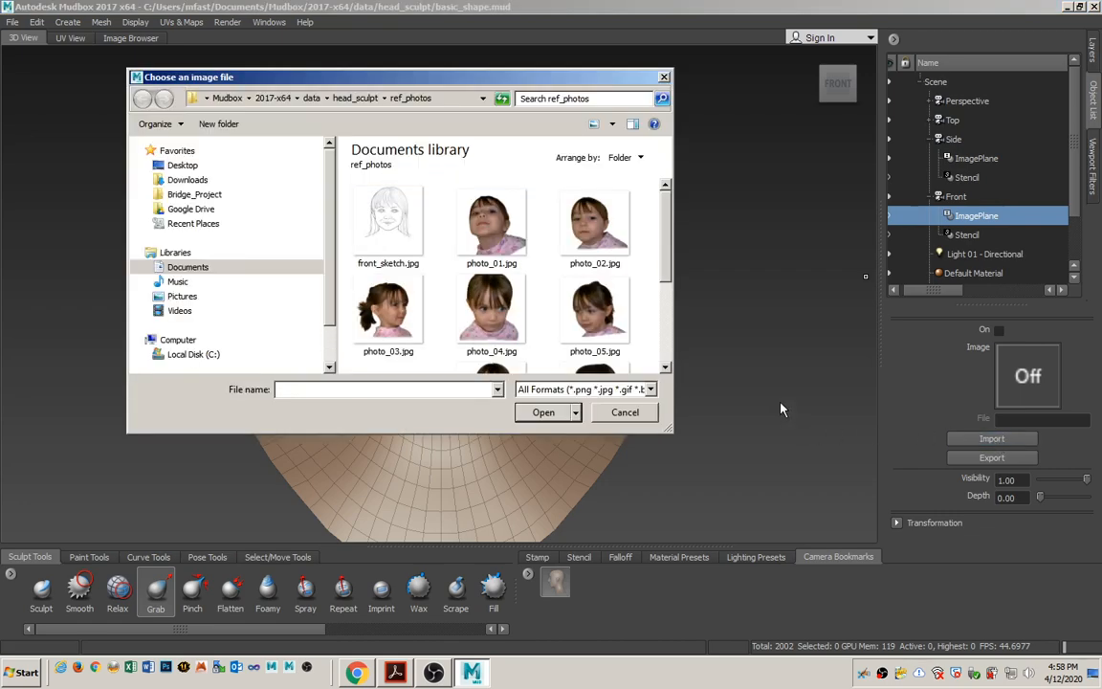
{"action": "left_click", "coordinate": [372, 194]}
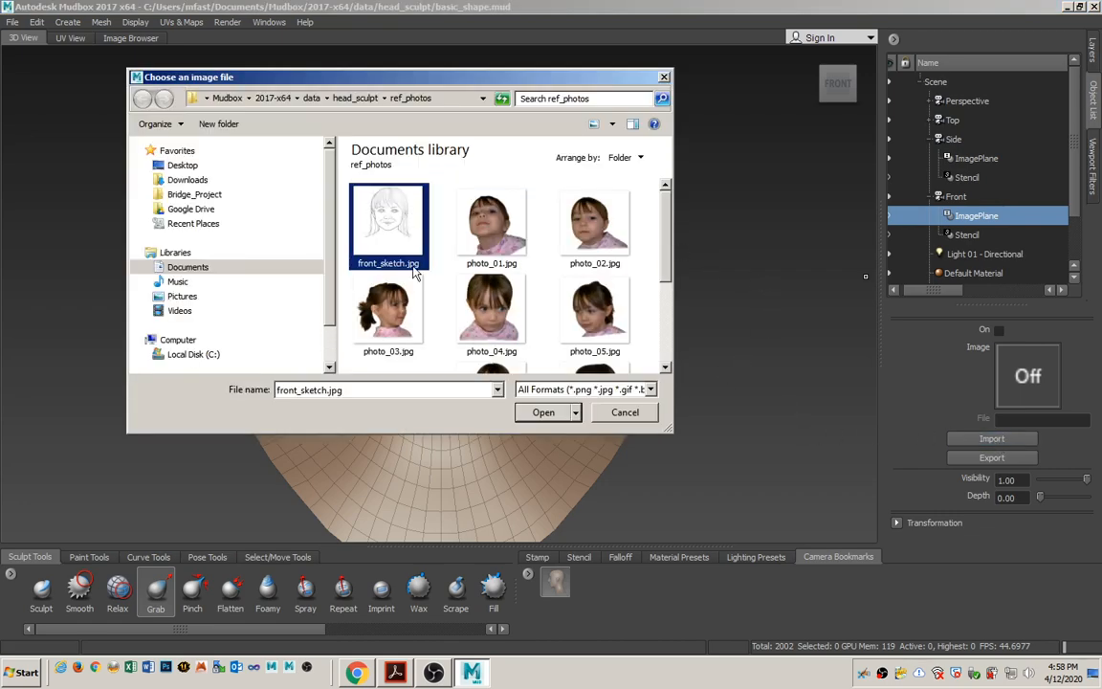
{"action": "left_click", "coordinate": [542, 412]}
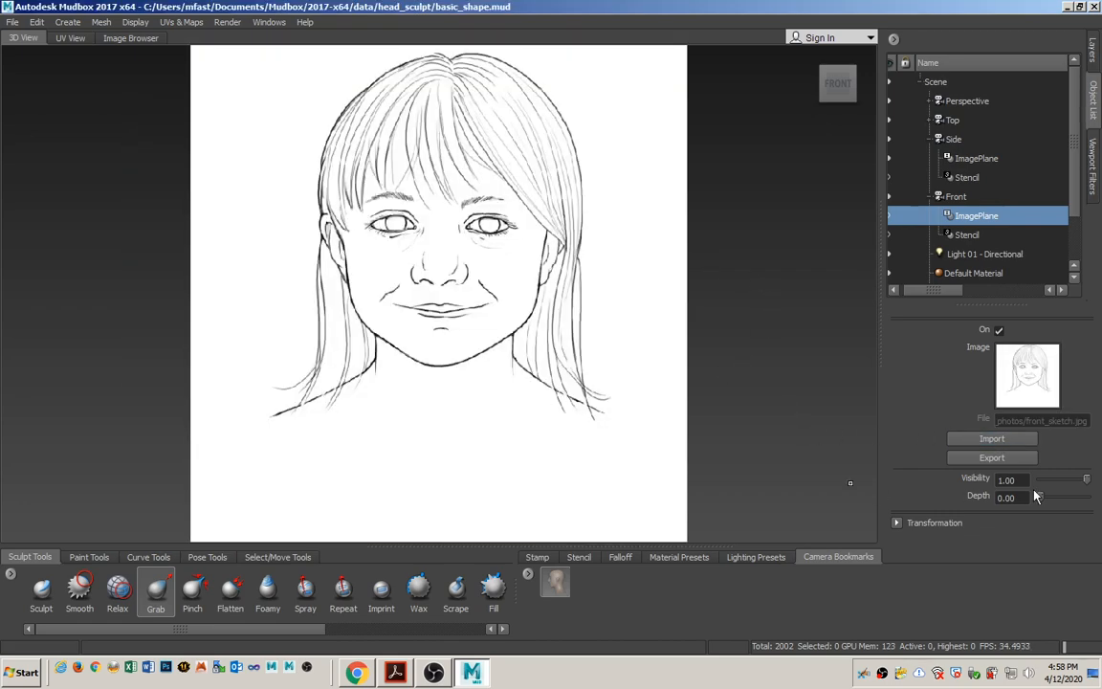
Set the front image plane's visibility to 0.3 and align the head model's chin and face with the sketch.
{"action": "type", "text": "0.3"}
{"action": "key", "text": "Return"}
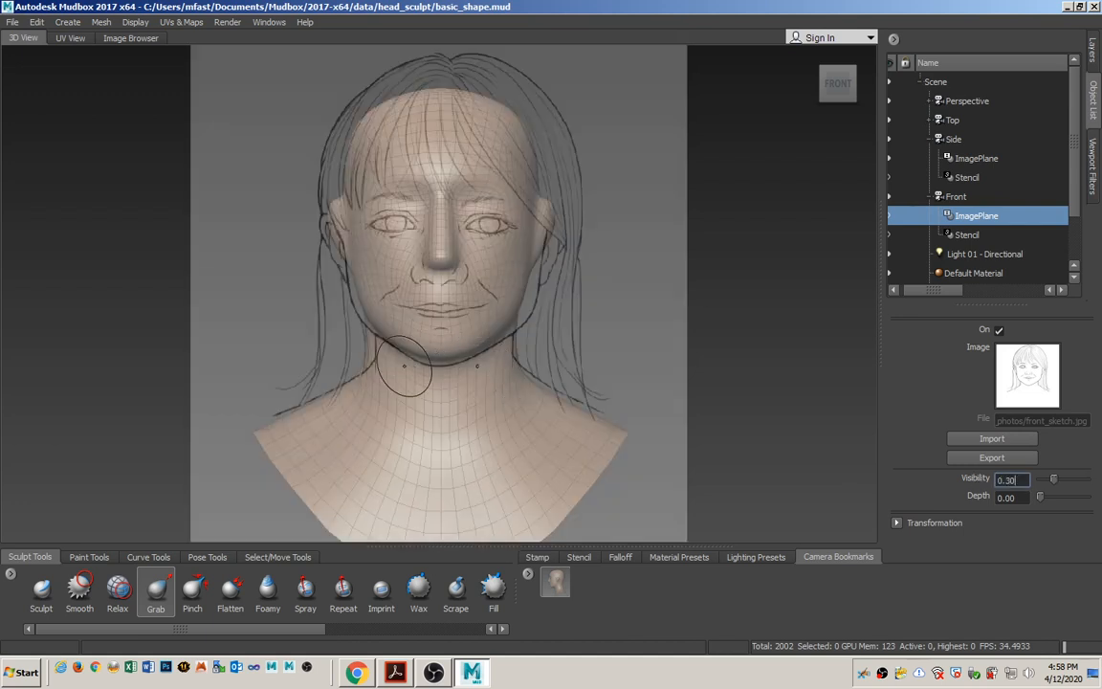
{"action": "right_click_drag", "start_coordinate": [403, 368], "coordinate": [407, 329], "text": "alt"}
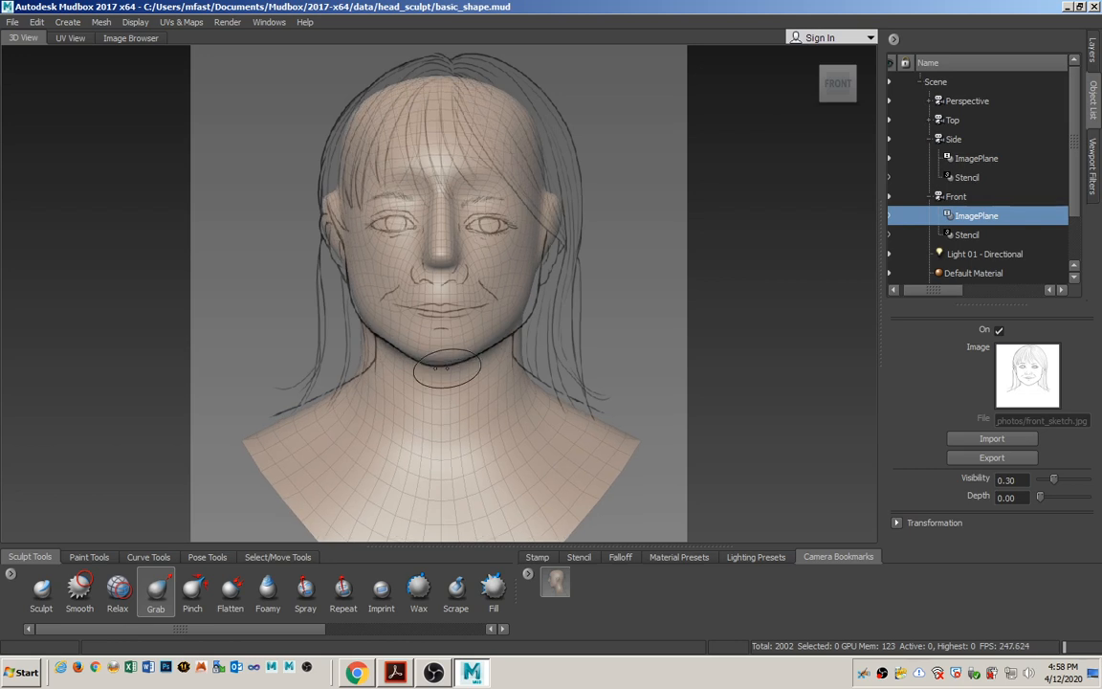
Save the aligned front view as a camera bookmark named for the front, and return to the Perspective camera.
{"action": "left_click", "coordinate": [527, 575]}
{"action": "left_click", "coordinate": [559, 582]}
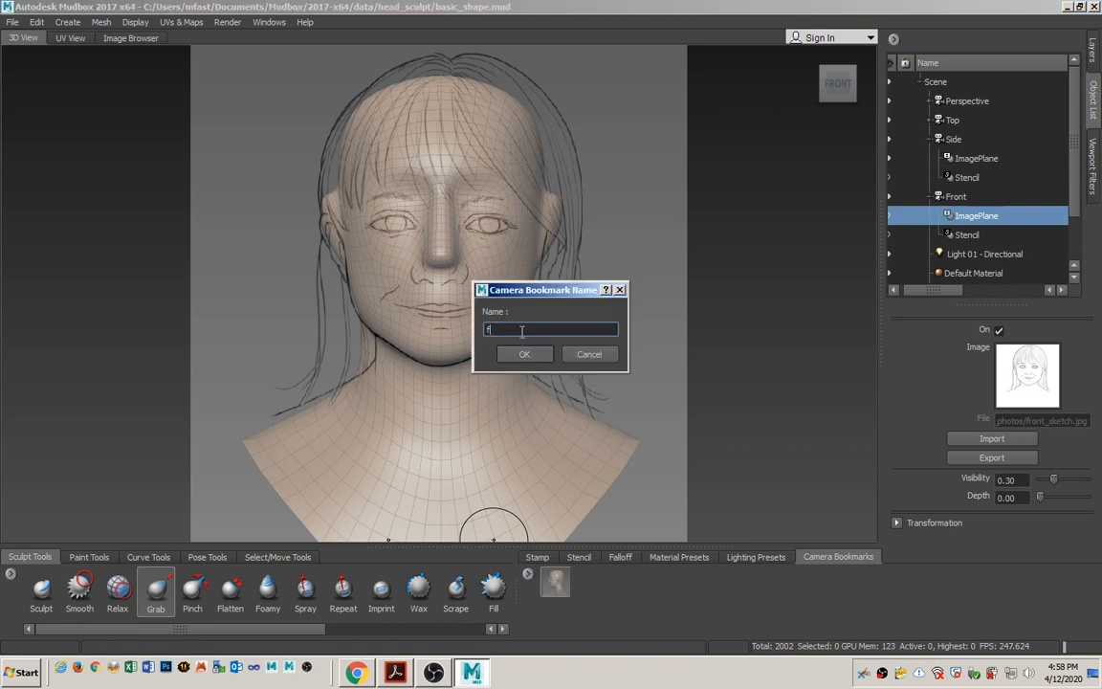
{"action": "key", "text": "Return"}
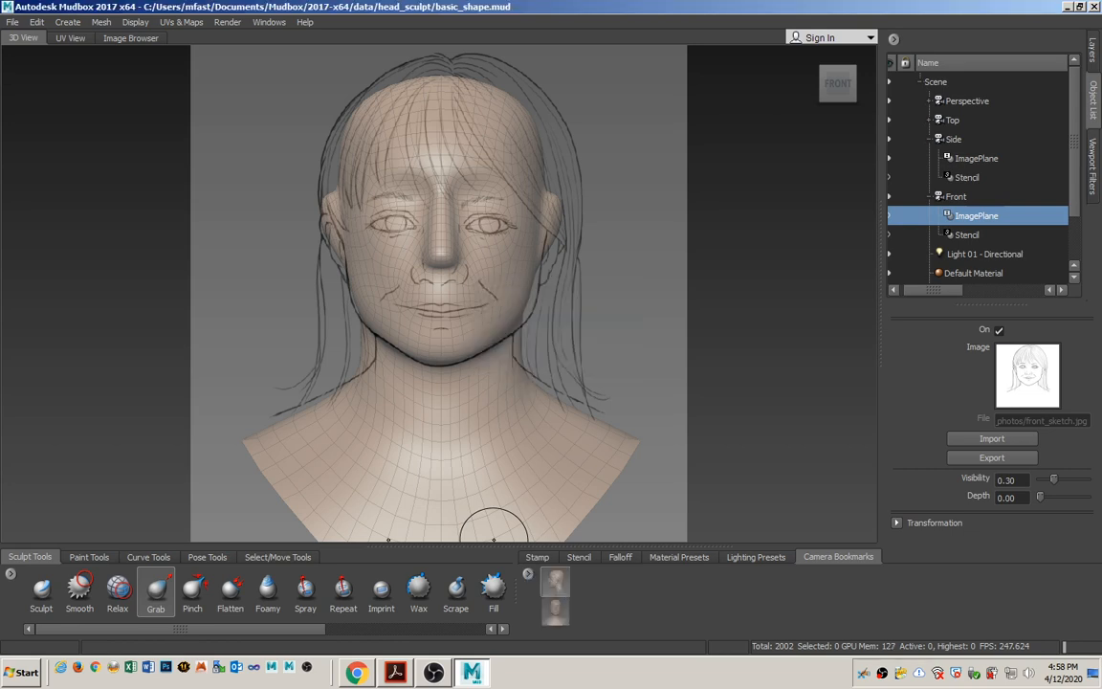
{"action": "right_click", "coordinate": [975, 102]}
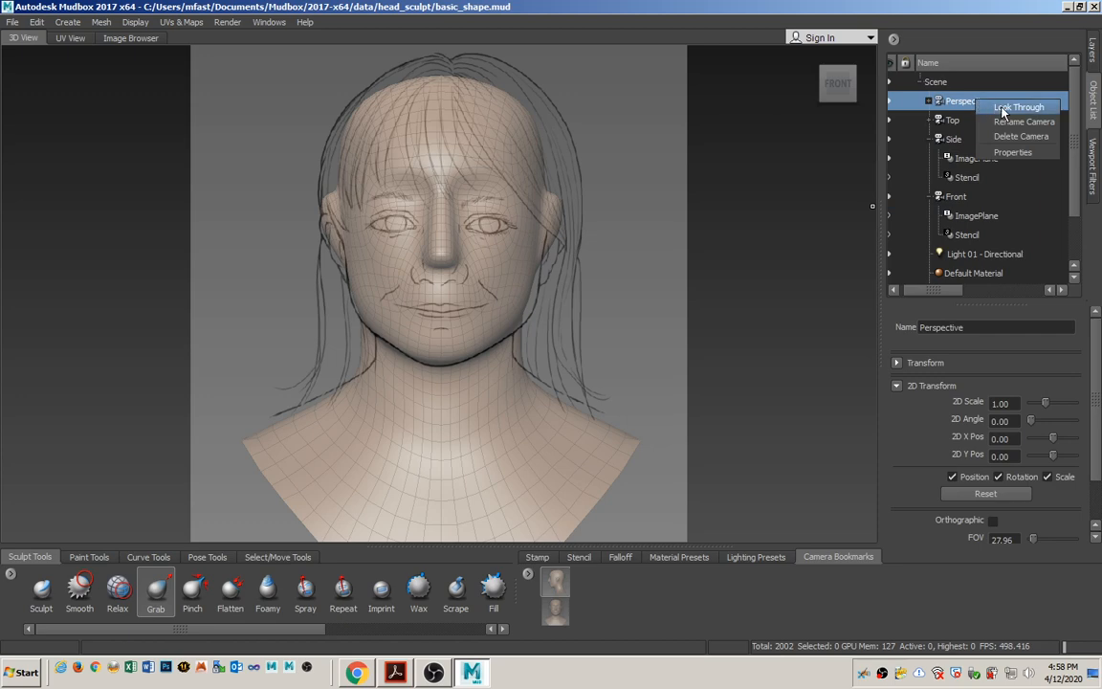
{"action": "left_click", "coordinate": [1019, 107]}
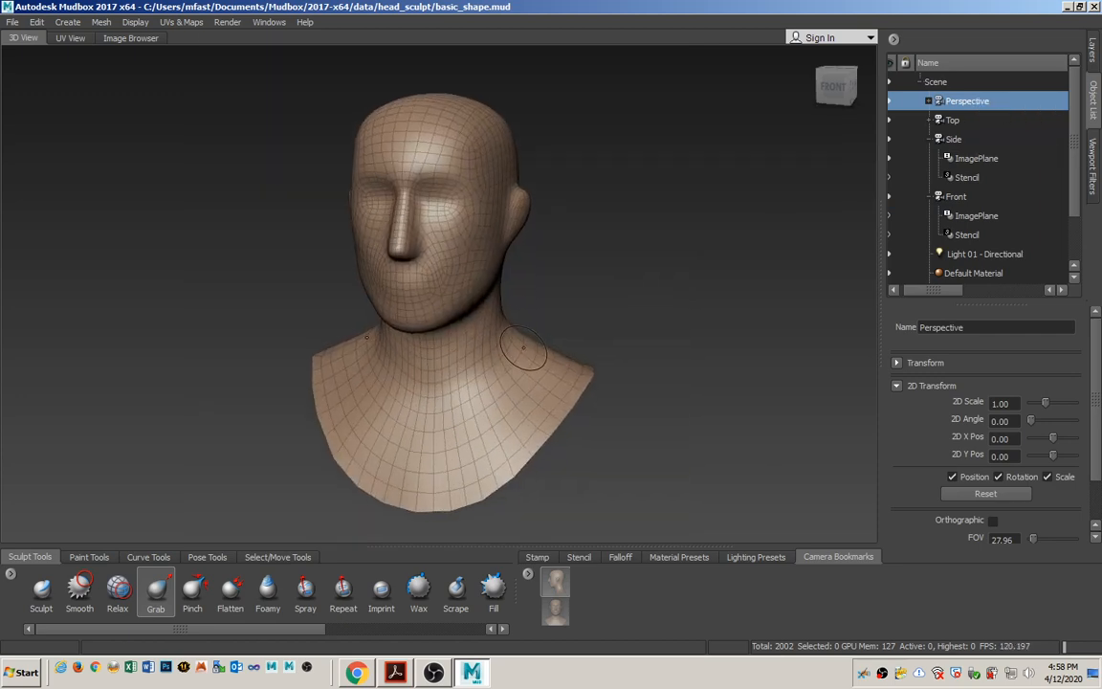
Switch to the Digital Sculpting with Mudbox PDF in Acrobat and mark the Symmetrical Modeling heading on page 43.
{"action": "left_click", "coordinate": [395, 671]}
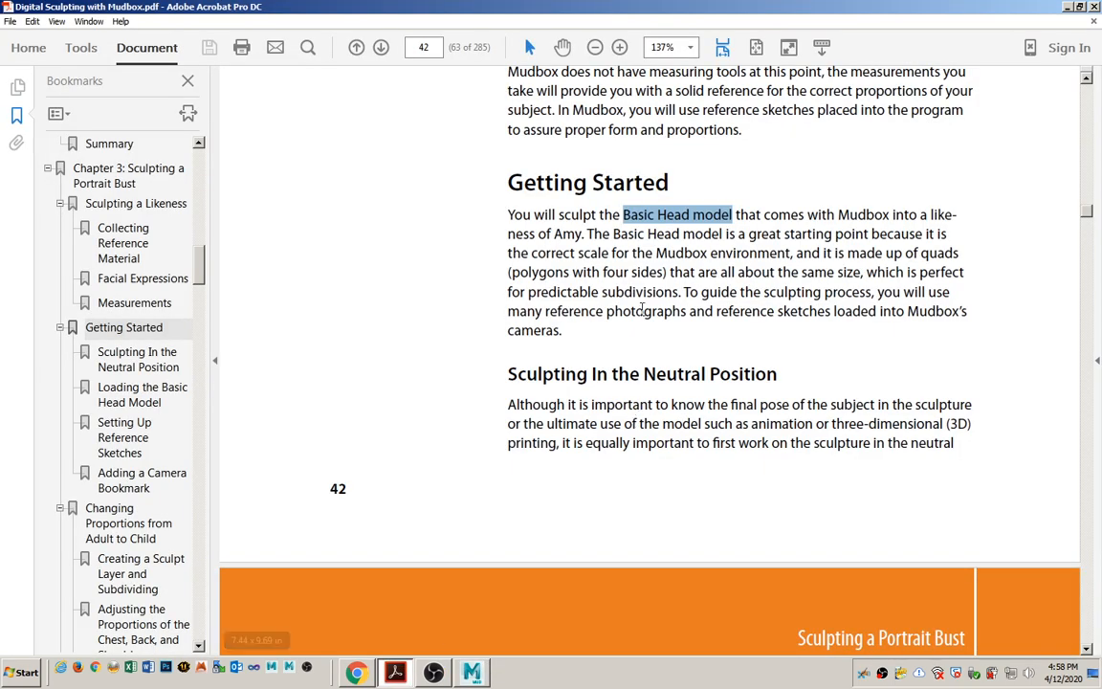
{"action": "left_click", "coordinate": [646, 322]}
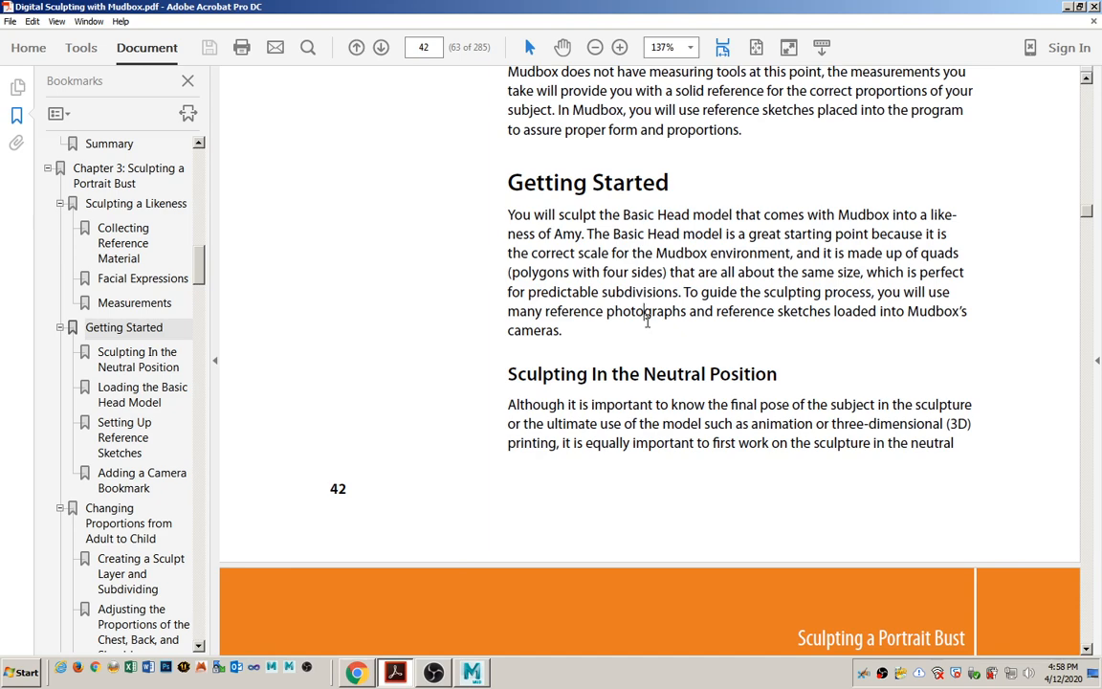
{"action": "scroll", "coordinate": [647, 322], "scroll_direction": "down", "scroll_amount": 10}
{"action": "scroll", "coordinate": [643, 319], "scroll_direction": "down", "scroll_amount": 5}
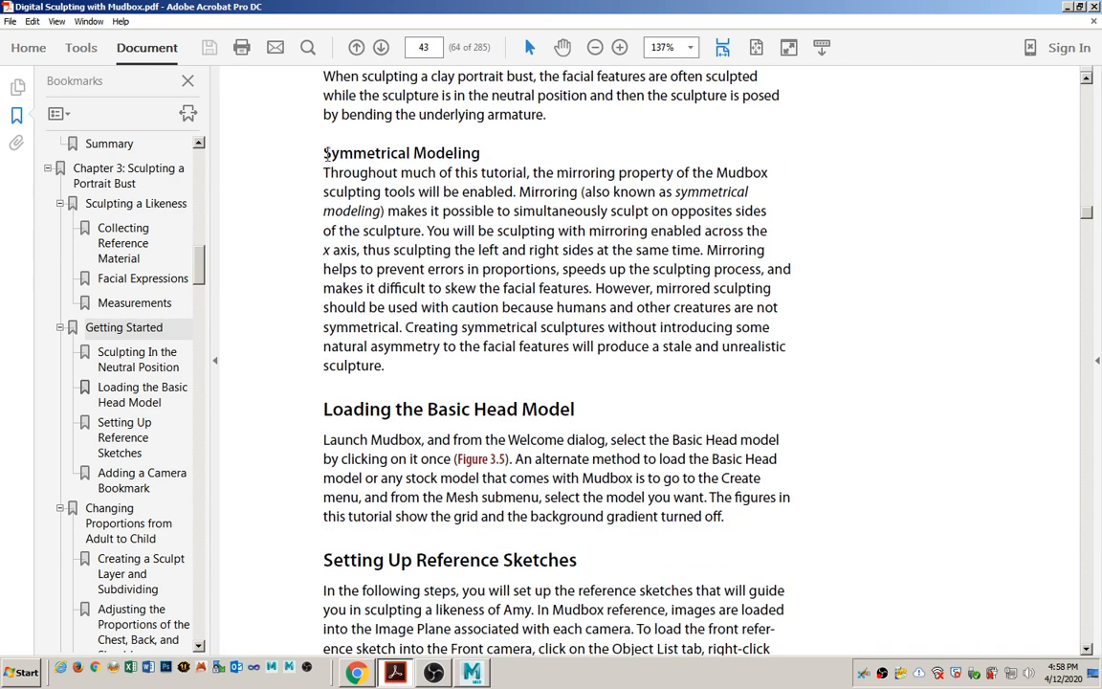
{"action": "left_click_drag", "start_coordinate": [324, 153], "coordinate": [480, 153]}
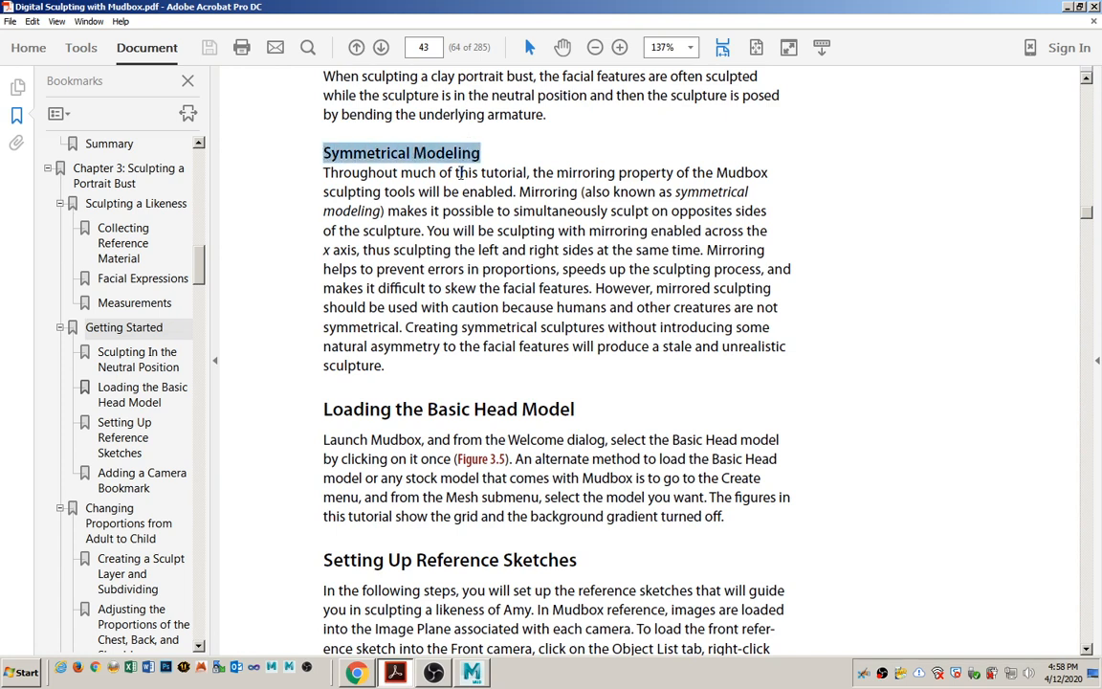
Switch back to Mudbox and set the Grab tool's mirroring to X.
{"action": "key", "text": "alt+Tab"}
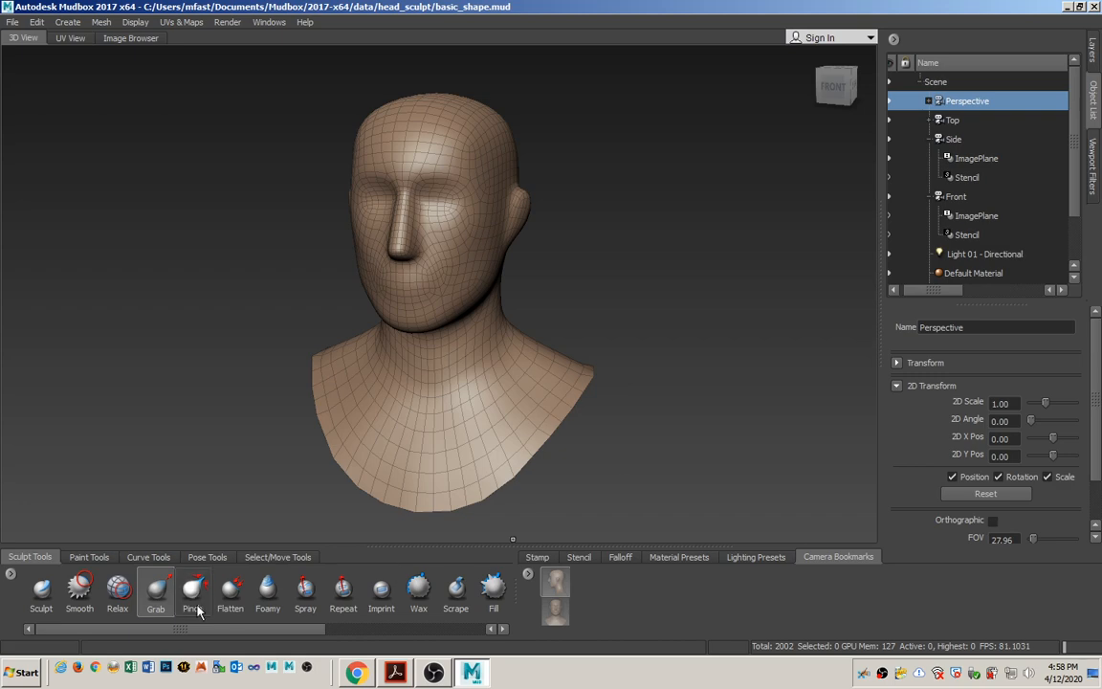
{"action": "left_click", "coordinate": [153, 599]}
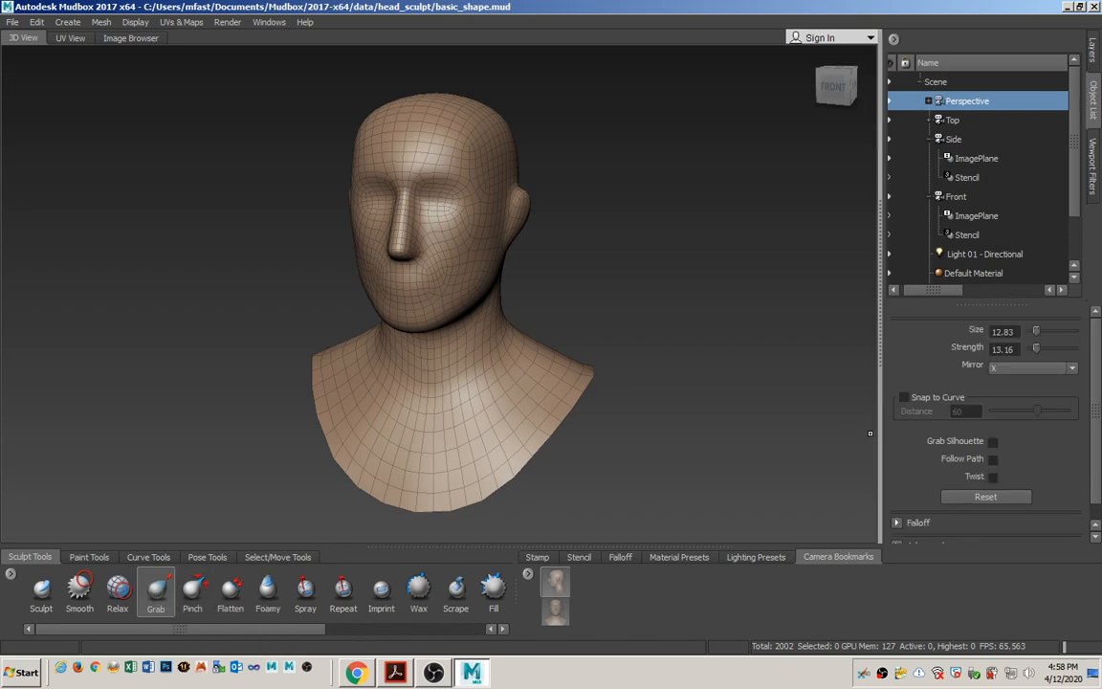
{"action": "left_click", "coordinate": [1000, 370]}
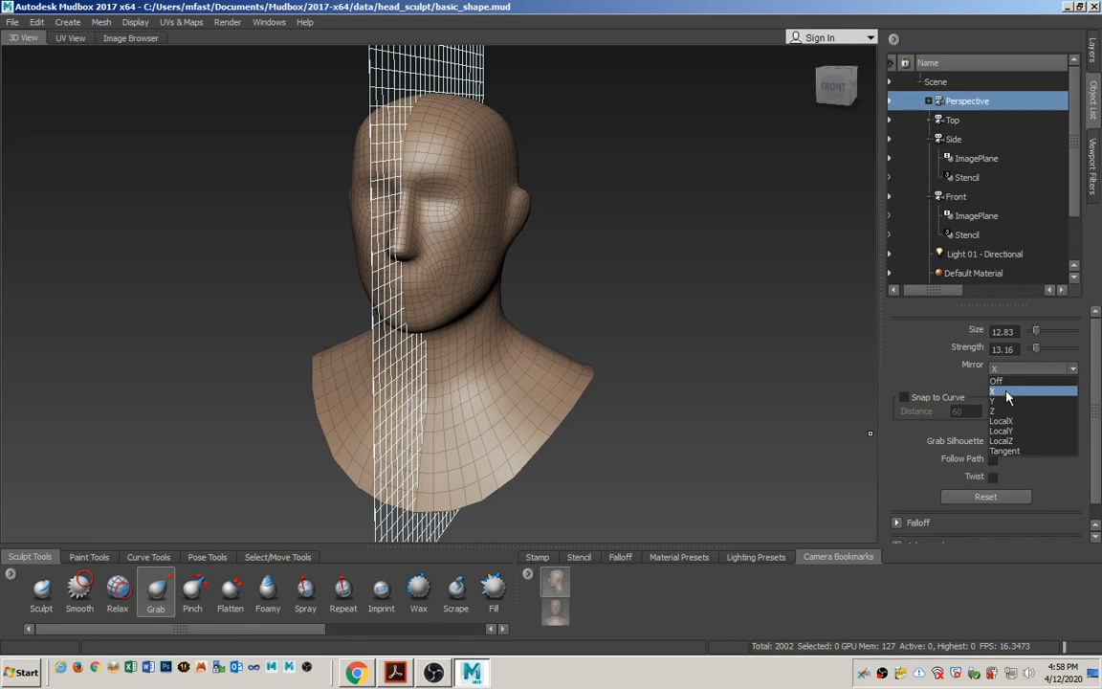
{"action": "left_click", "coordinate": [1007, 392]}
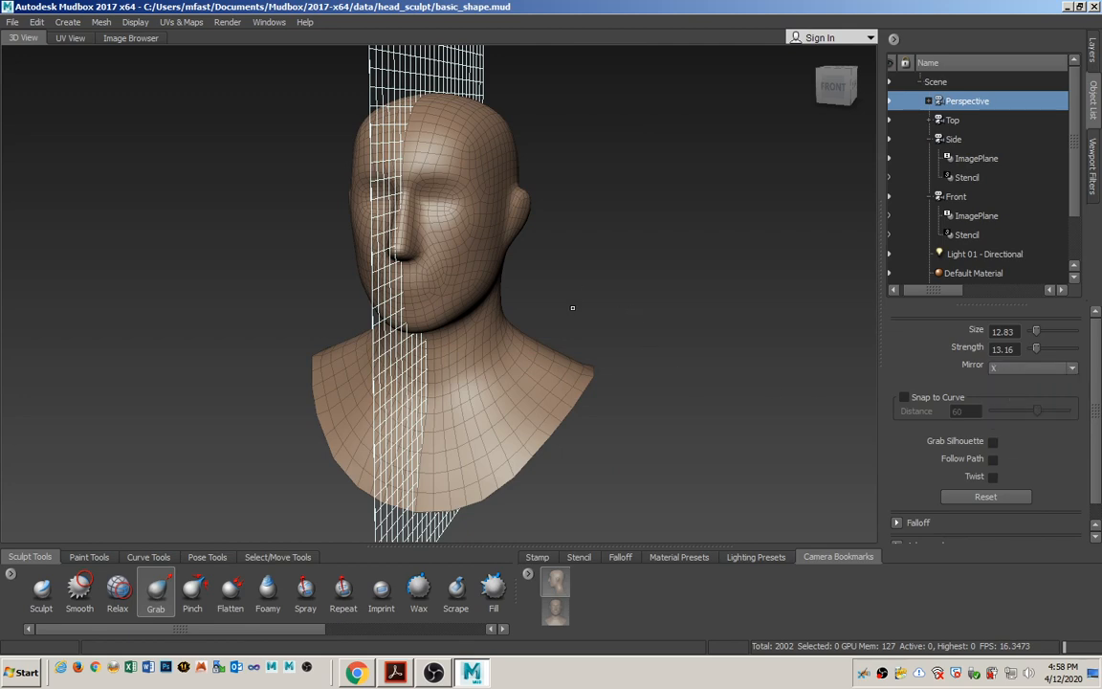
Switch to the PDF in Acrobat and review the sections on loading the head, reference sketches and camera bookmarks.
{"action": "key", "text": "alt+Tab"}
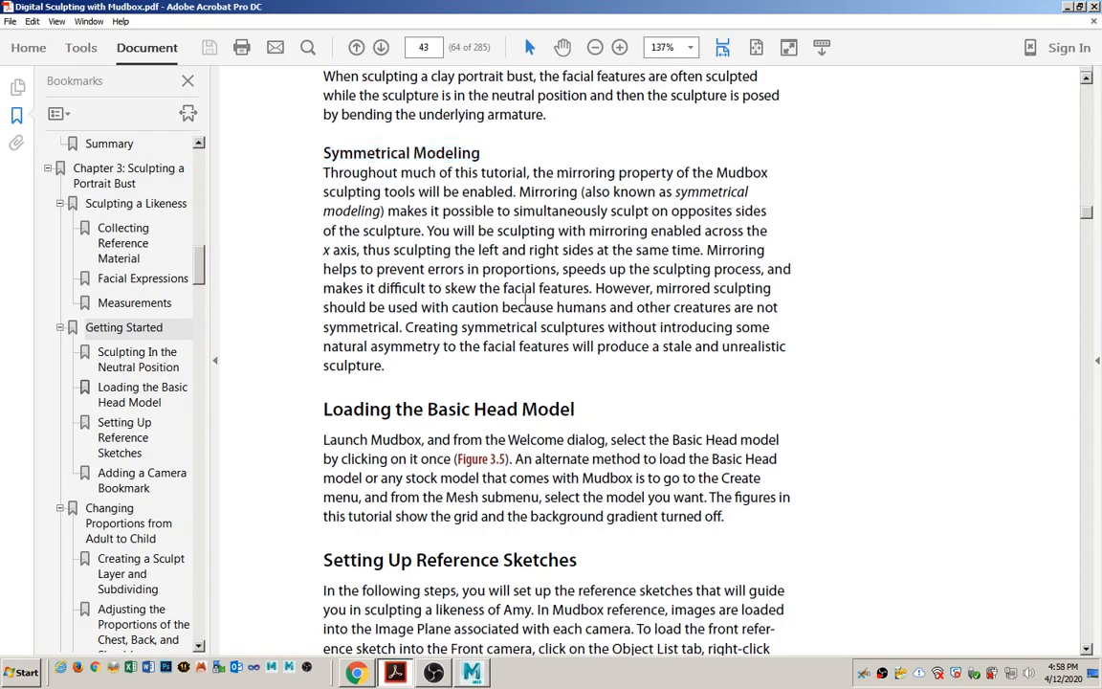
{"action": "scroll", "coordinate": [525, 299], "scroll_direction": "down", "scroll_amount": 10}
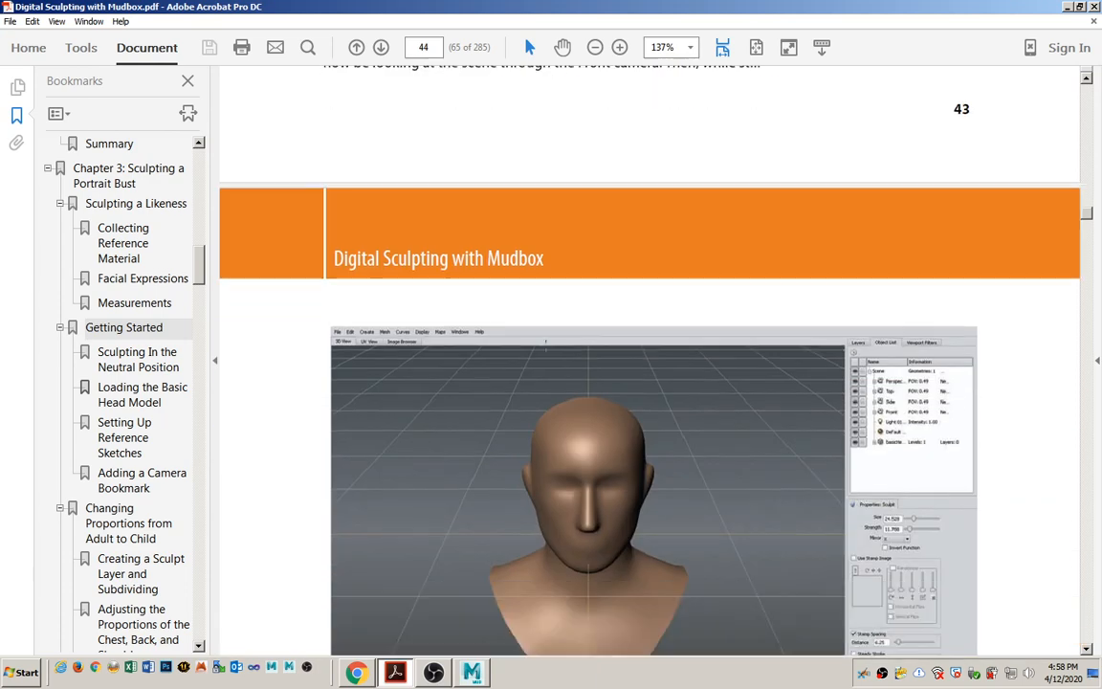
{"action": "scroll", "coordinate": [525, 299], "scroll_direction": "down", "scroll_amount": 10}
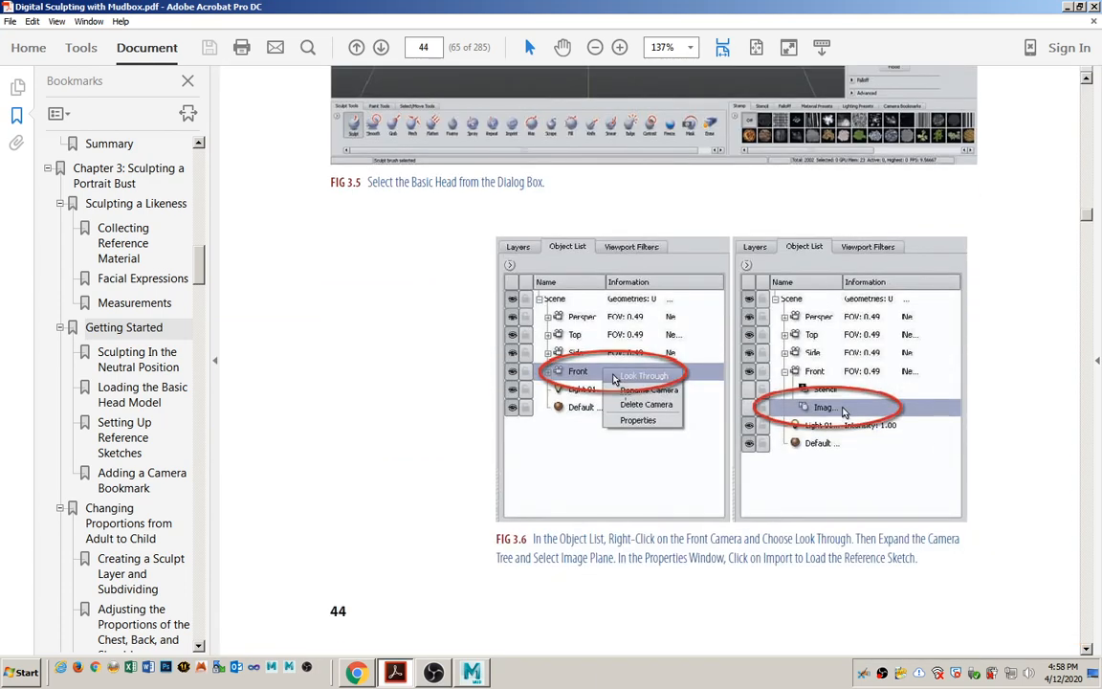
{"action": "scroll", "coordinate": [583, 402], "scroll_direction": "down", "scroll_amount": 10}
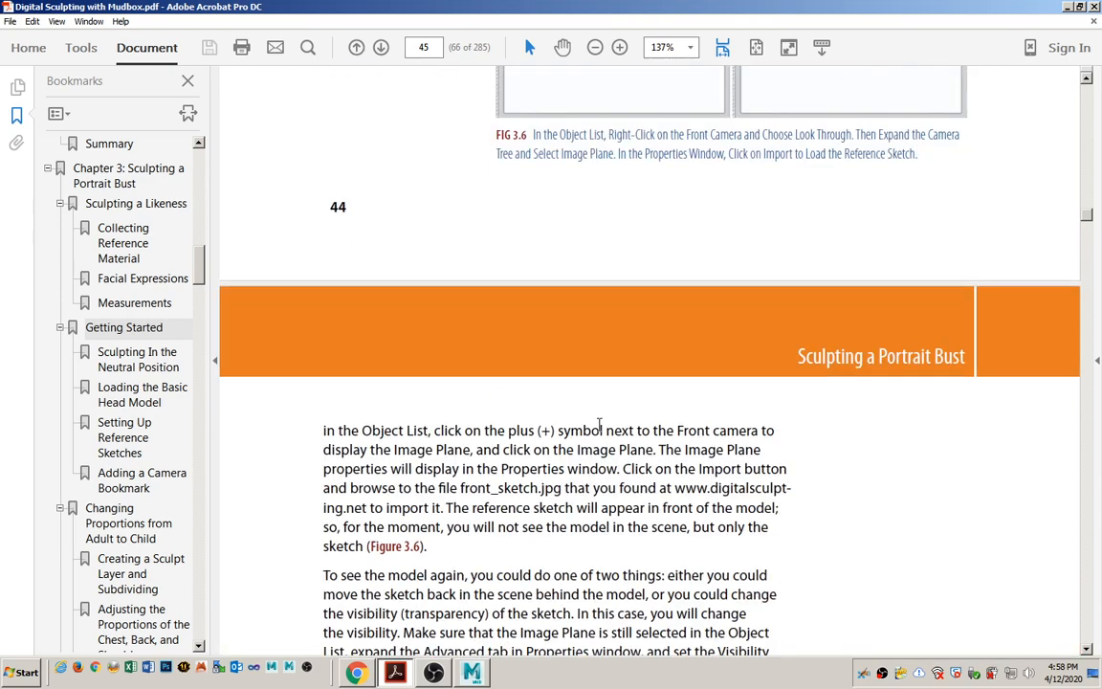
{"action": "scroll", "coordinate": [597, 421], "scroll_direction": "down", "scroll_amount": 8}
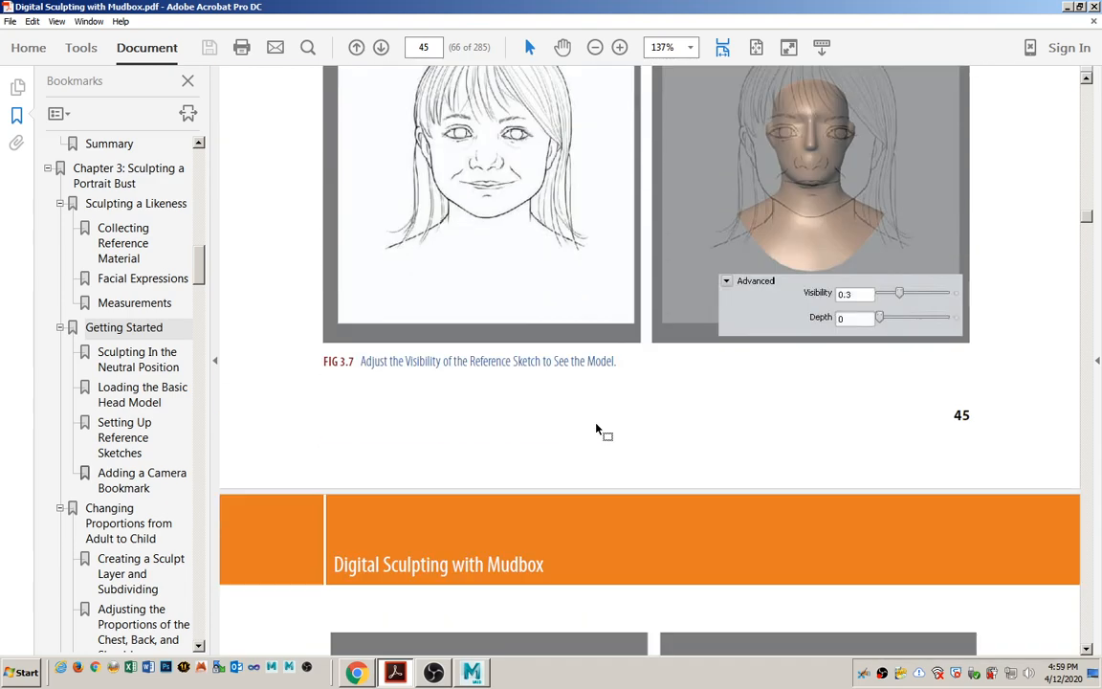
{"action": "scroll", "coordinate": [597, 431], "scroll_direction": "down", "scroll_amount": 3}
{"action": "scroll", "coordinate": [597, 431], "scroll_direction": "down", "scroll_amount": 10}
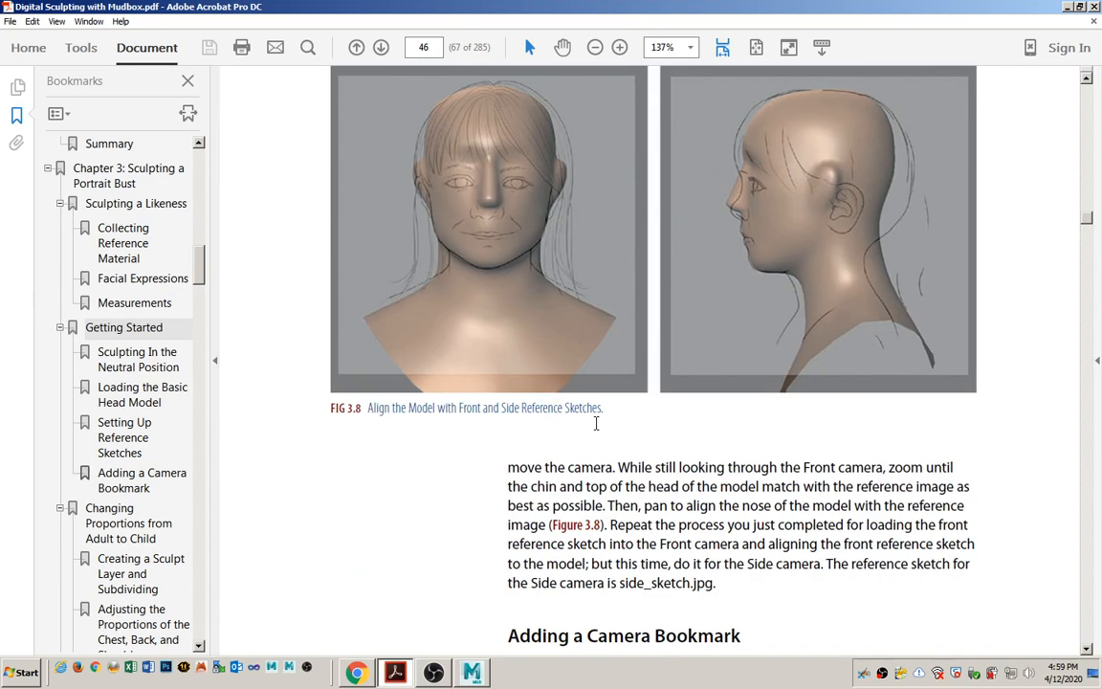
{"action": "scroll", "coordinate": [595, 421], "scroll_direction": "down", "scroll_amount": 10}
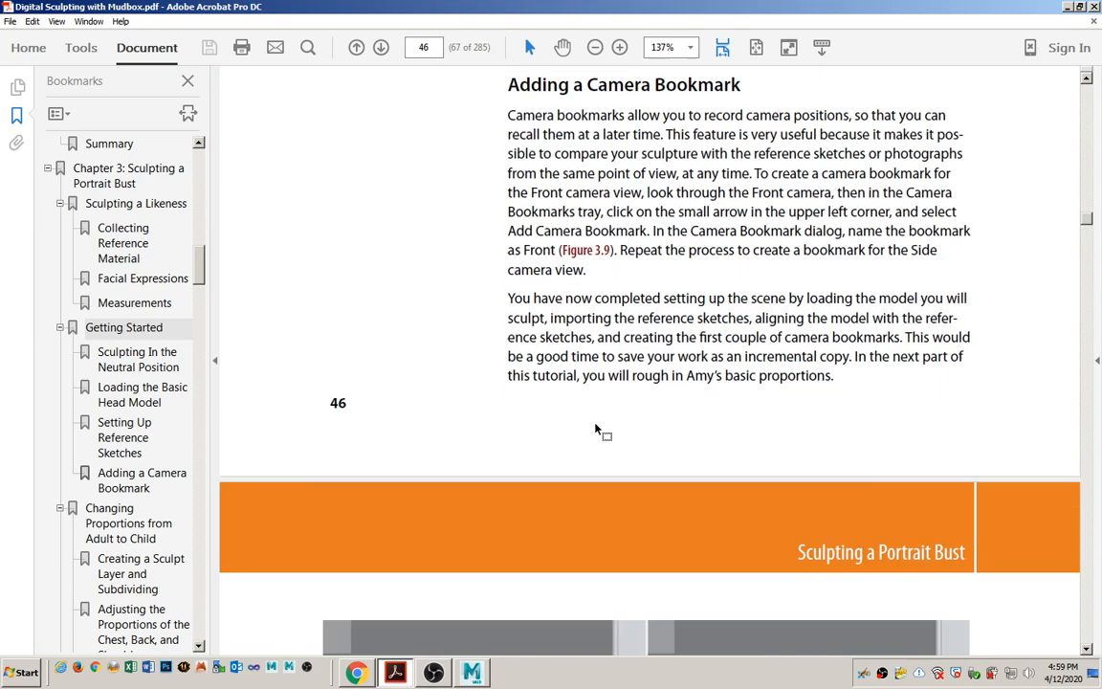
Read the Best Digital Sculpting Practices on page 47, marking the tips on moving the scene light and using different materials.
{"action": "scroll", "coordinate": [595, 424], "scroll_direction": "down", "scroll_amount": 8}
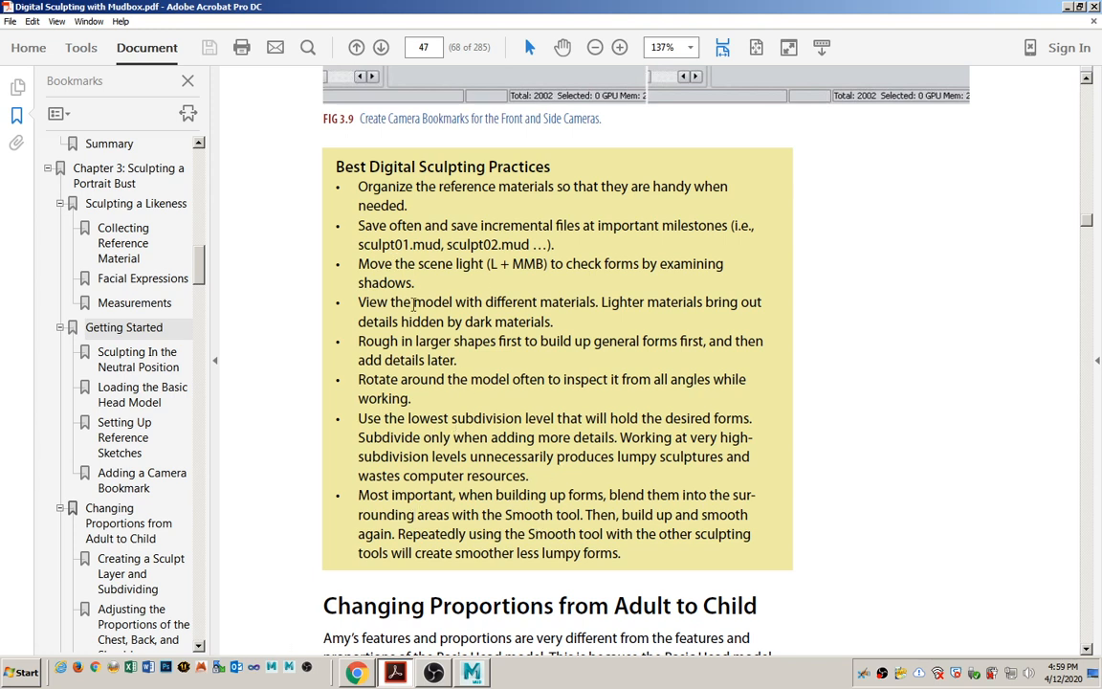
{"action": "left_click_drag", "start_coordinate": [359, 263], "coordinate": [536, 275]}
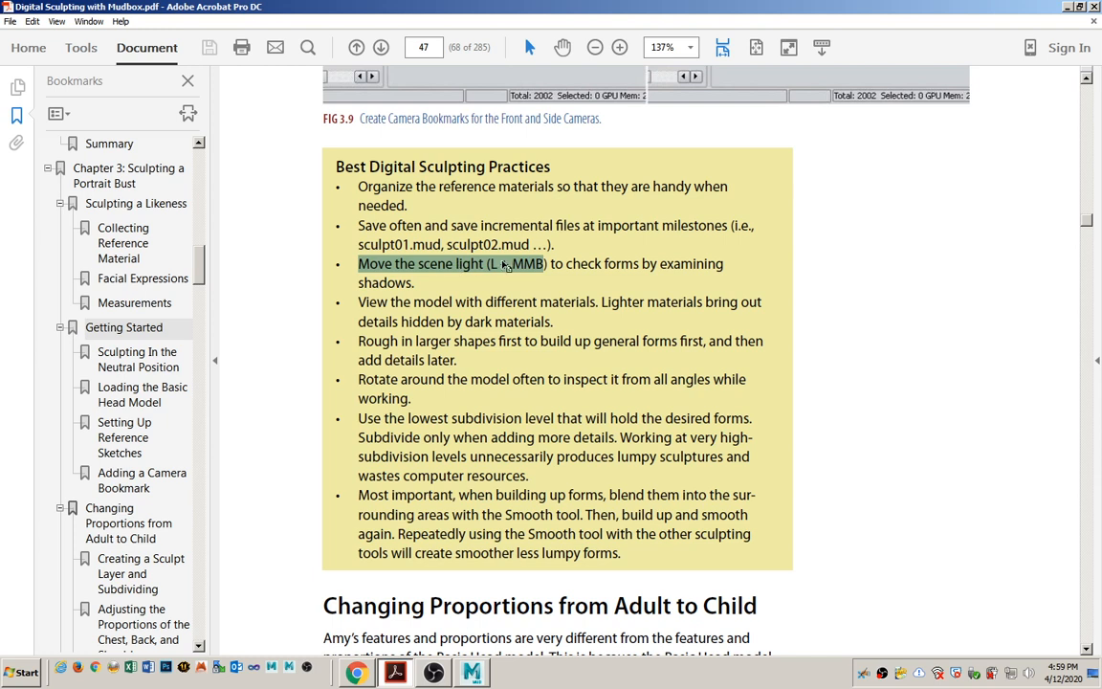
{"action": "left_click_drag", "start_coordinate": [486, 302], "coordinate": [596, 302]}
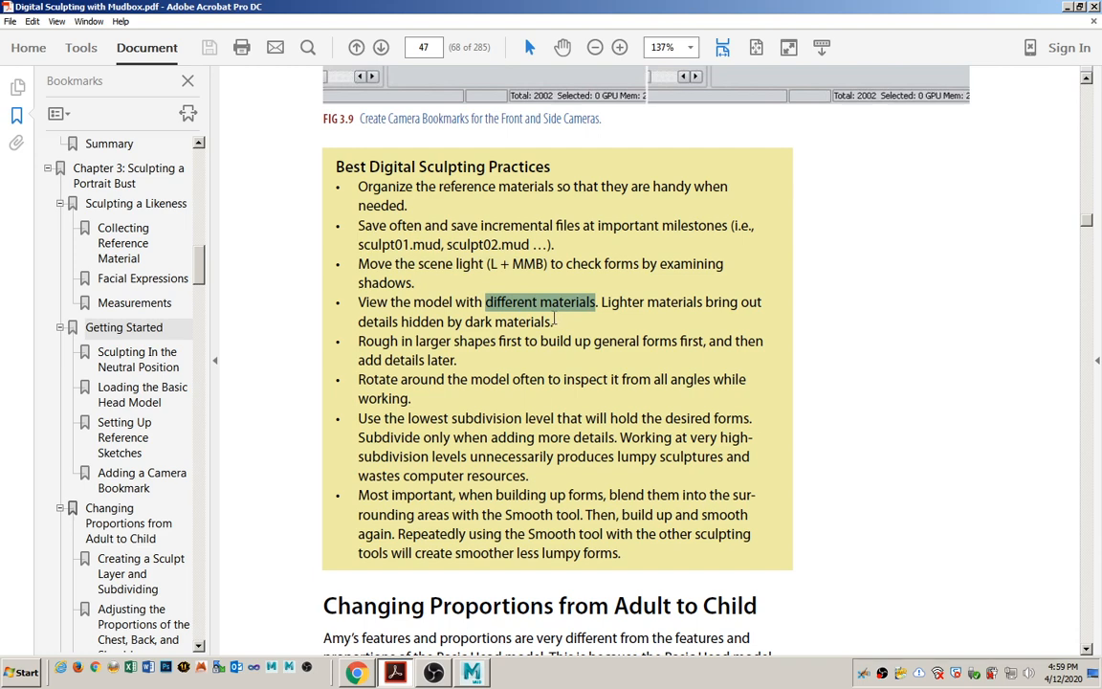
{"action": "scroll", "coordinate": [553, 322], "scroll_direction": "down", "scroll_amount": 2}
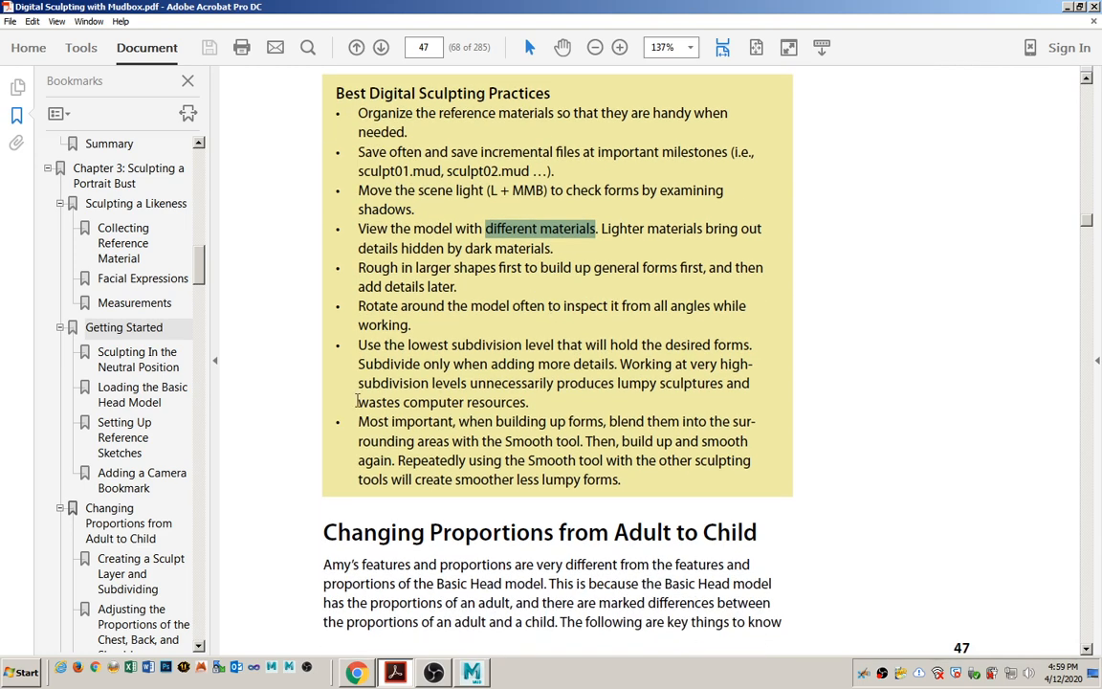
Mark the lowest subdivision level tip on page 47, then read the adult and child proportions on page 48, marking the list of differences.
{"action": "left_click_drag", "start_coordinate": [358, 344], "coordinate": [525, 347]}
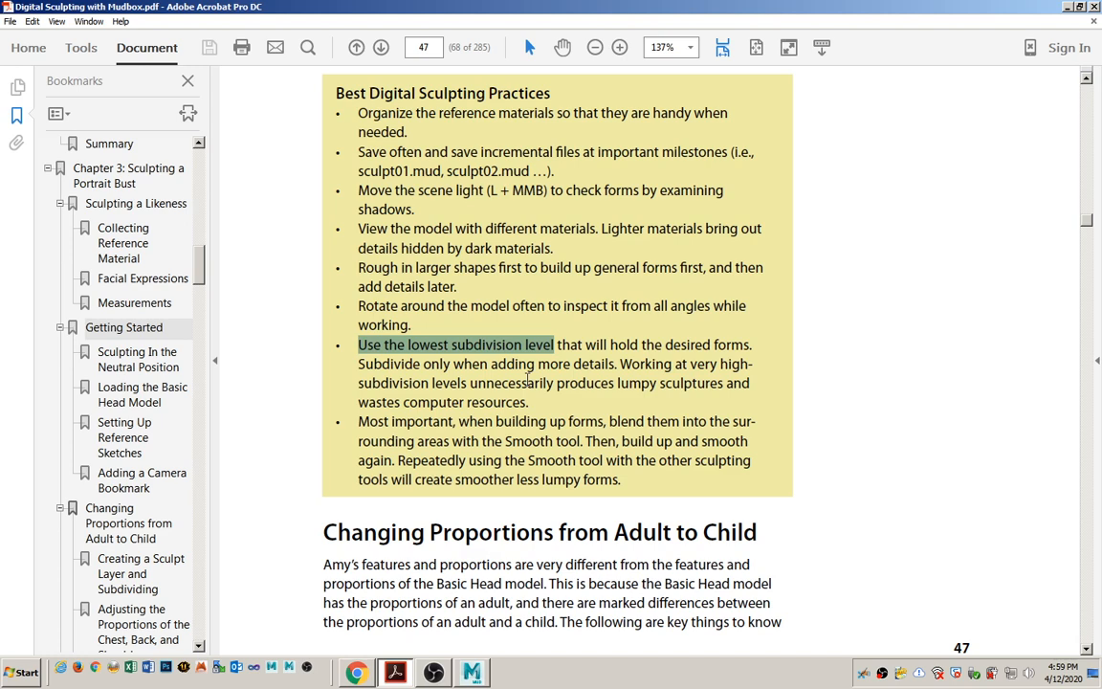
{"action": "scroll", "coordinate": [528, 381], "scroll_direction": "down", "scroll_amount": 15}
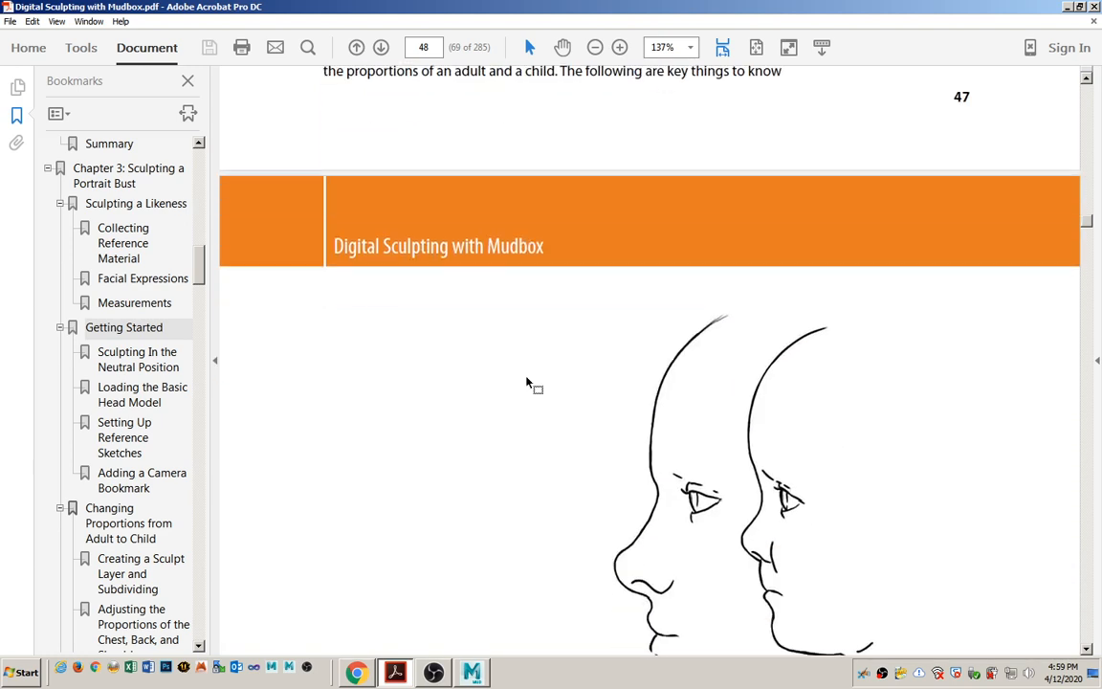
{"action": "scroll", "coordinate": [528, 381], "scroll_direction": "down", "scroll_amount": 10}
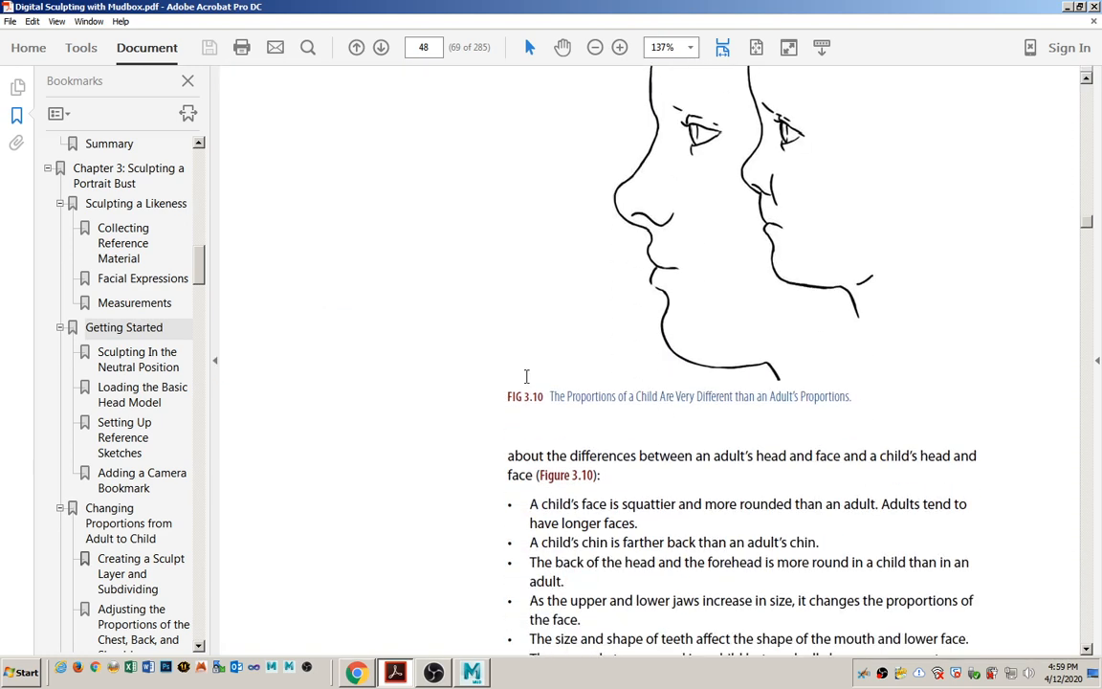
{"action": "scroll", "coordinate": [526, 376], "scroll_direction": "down", "scroll_amount": 1}
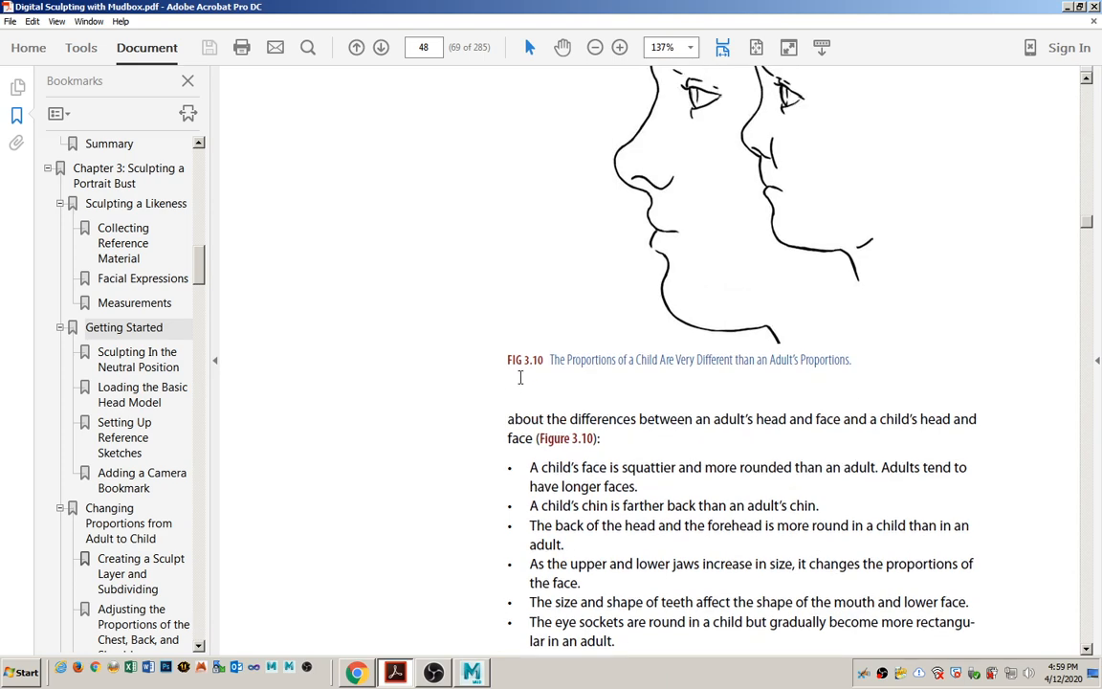
{"action": "scroll", "coordinate": [520, 381], "scroll_direction": "up", "scroll_amount": 3}
{"action": "scroll", "coordinate": [519, 379], "scroll_direction": "up", "scroll_amount": 2}
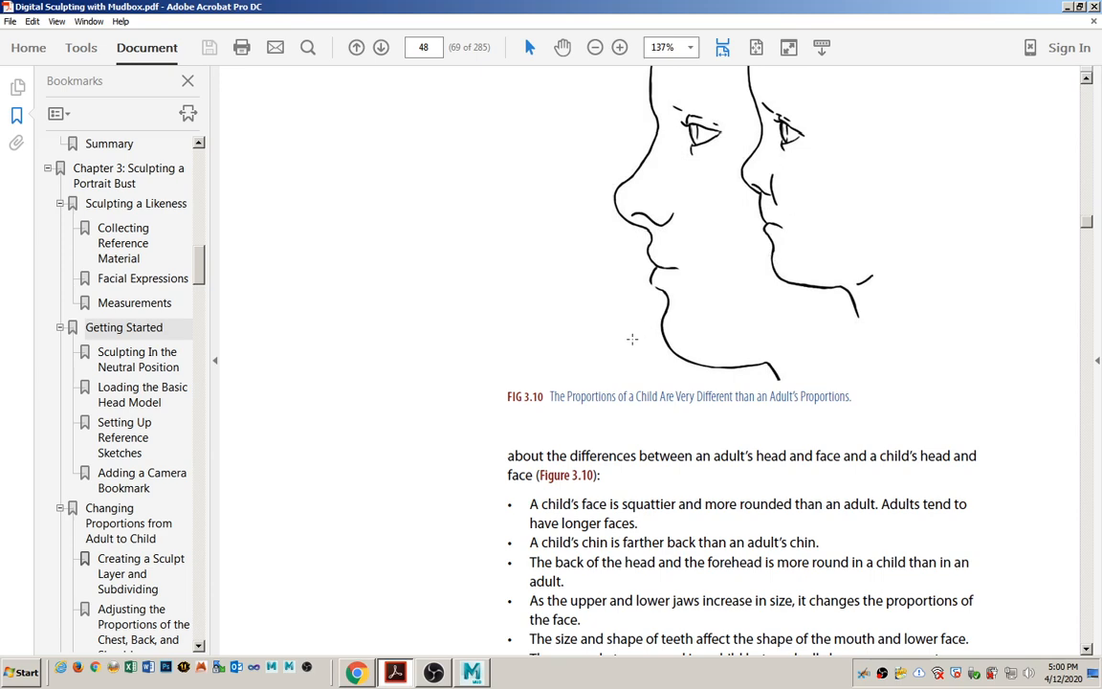
{"action": "scroll", "coordinate": [583, 335], "scroll_direction": "down", "scroll_amount": 3}
{"action": "scroll", "coordinate": [583, 329], "scroll_direction": "down", "scroll_amount": 1}
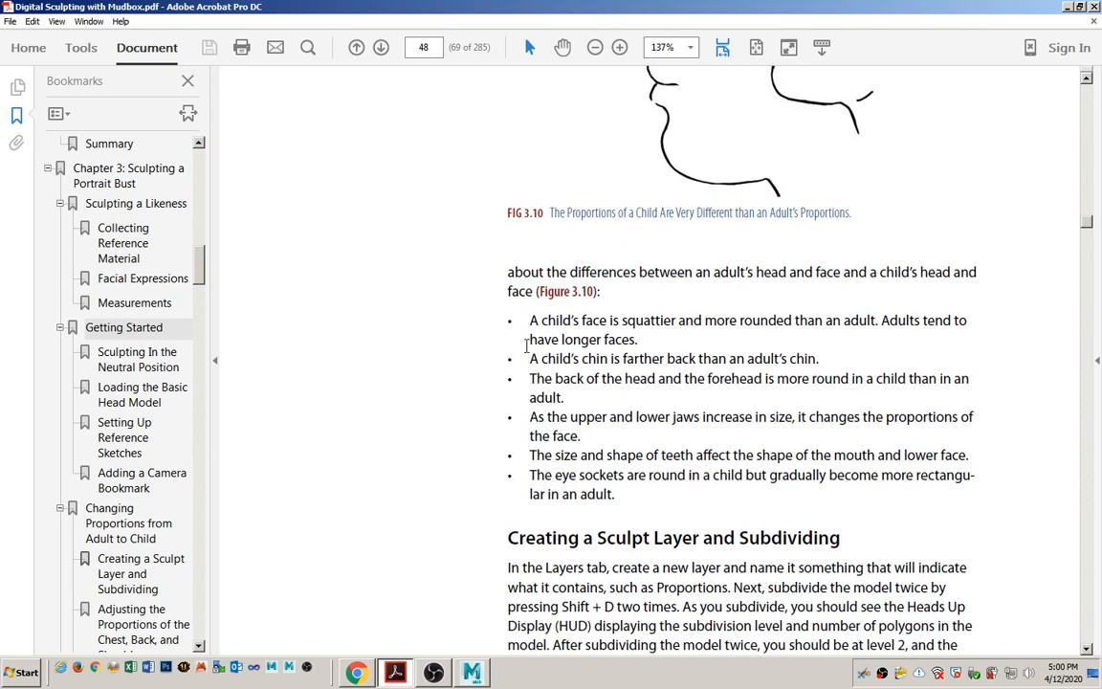
{"action": "left_click_drag", "start_coordinate": [529, 320], "coordinate": [617, 493]}
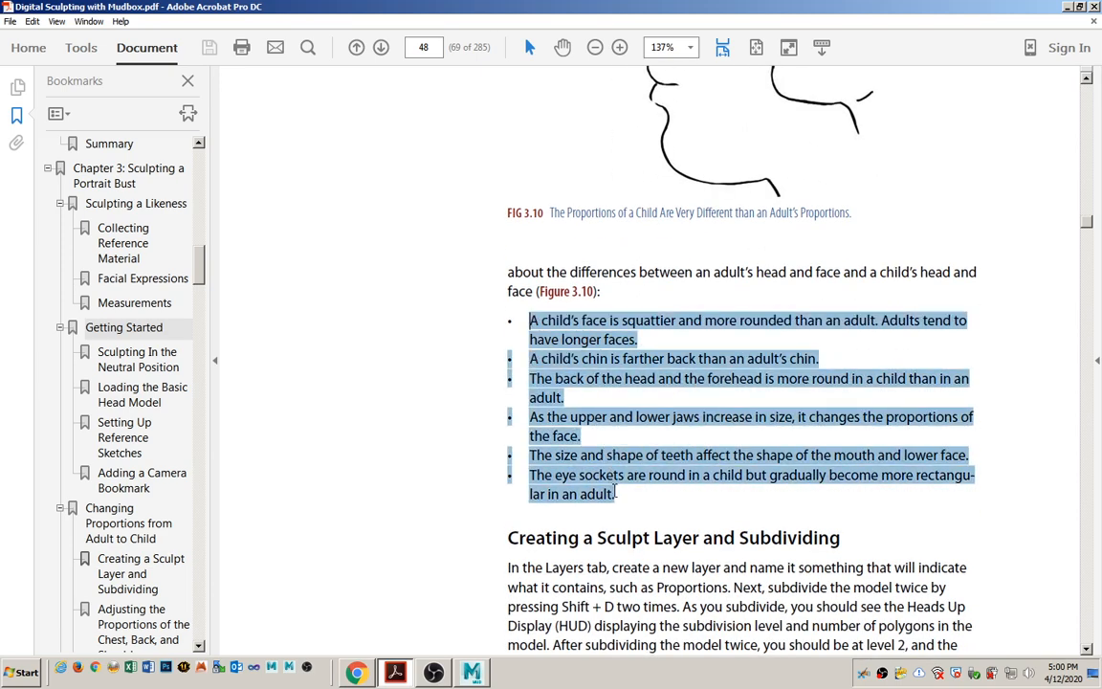
{"action": "left_click", "coordinate": [627, 493]}
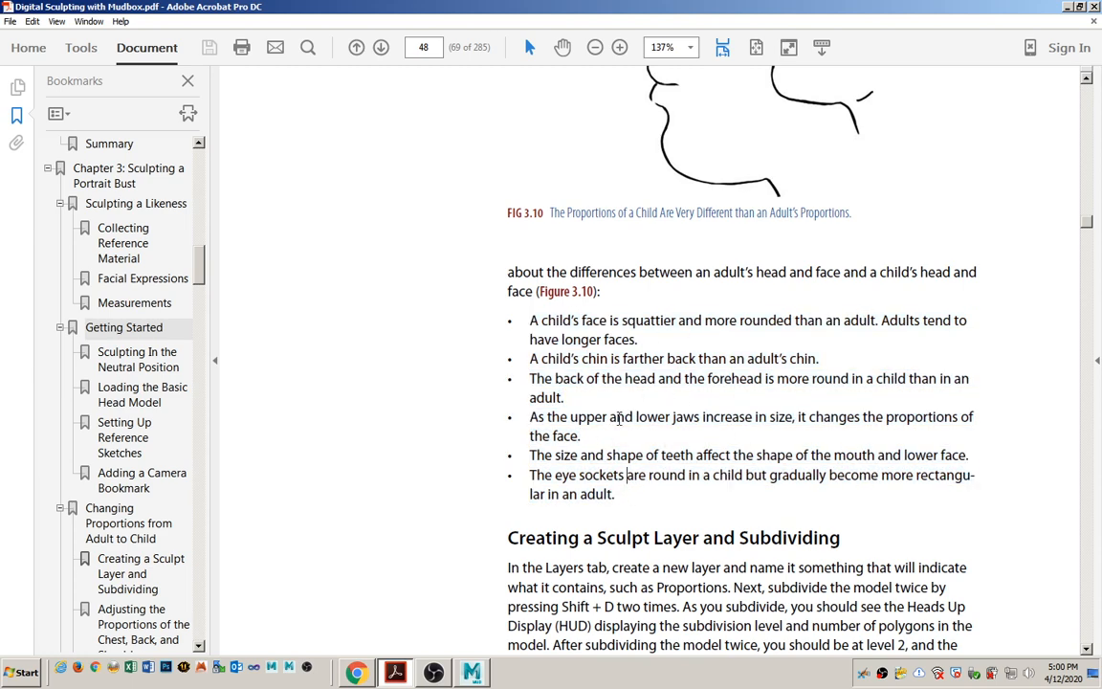
Find the Creating a Sculpt Layer and Subdividing section on page 48 and mark its heading.
{"action": "scroll", "coordinate": [629, 401], "scroll_direction": "down", "scroll_amount": 3}
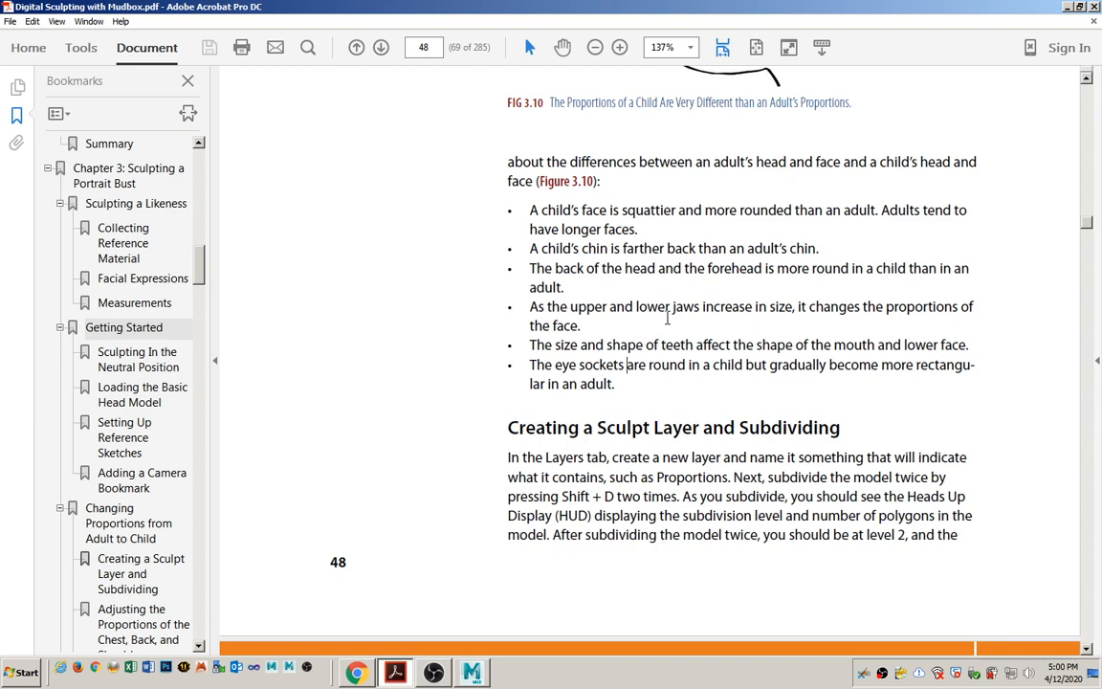
{"action": "scroll", "coordinate": [663, 307], "scroll_direction": "down", "scroll_amount": 4}
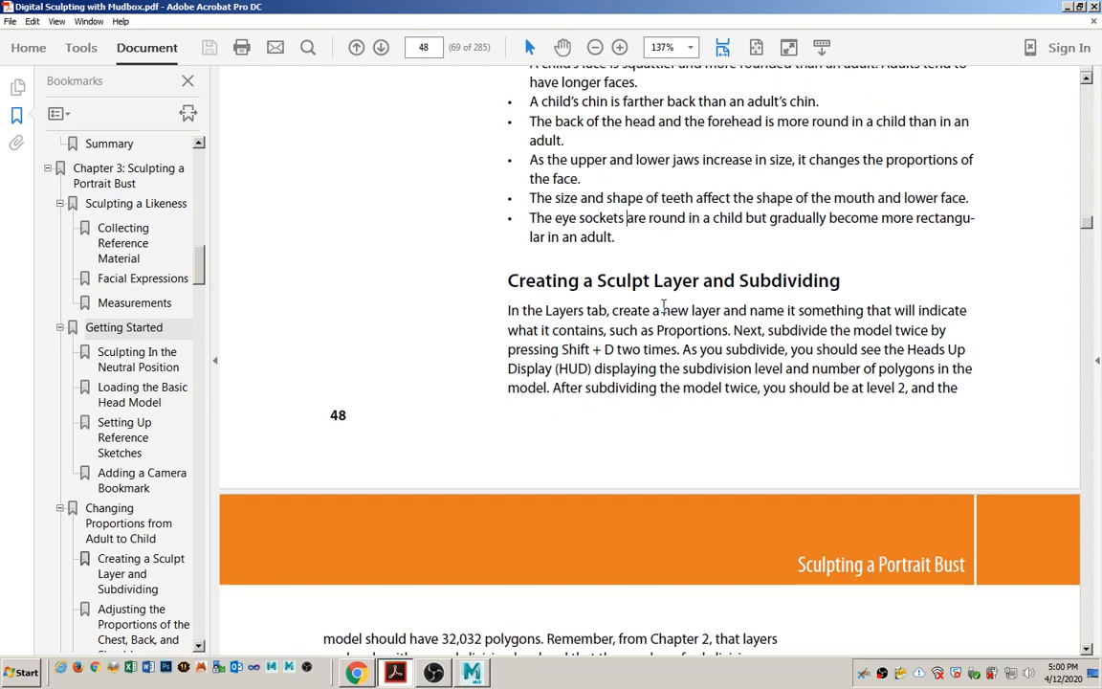
{"action": "scroll", "coordinate": [663, 306], "scroll_direction": "down", "scroll_amount": 1}
{"action": "left_click", "coordinate": [505, 247]}
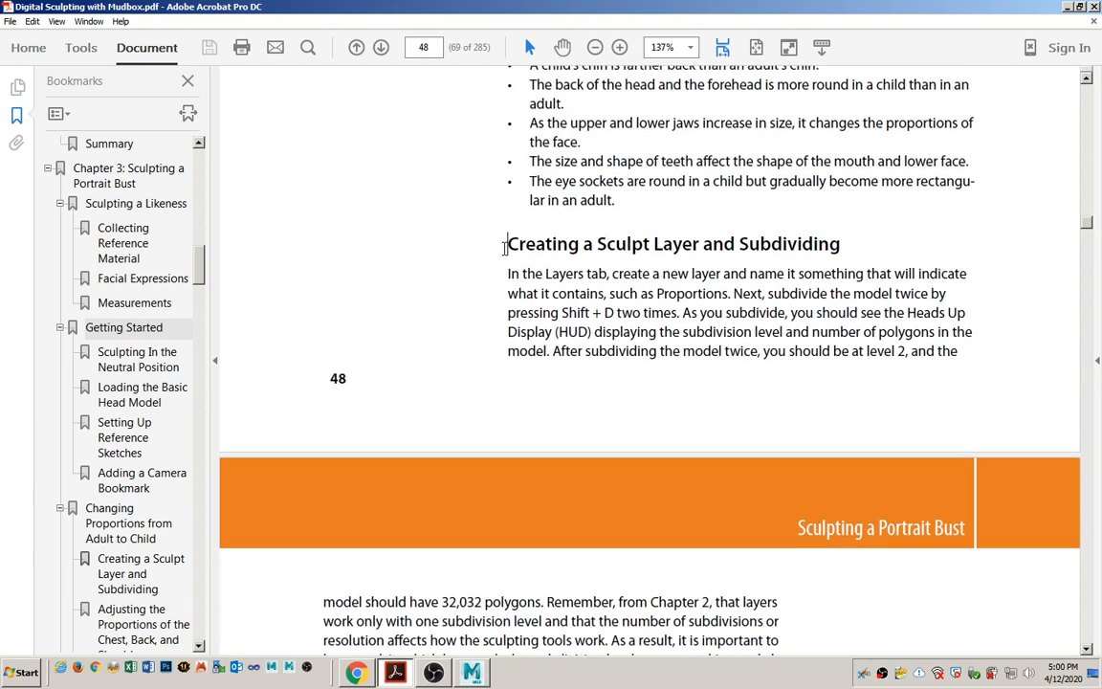
{"action": "left_click_drag", "start_coordinate": [505, 247], "coordinate": [842, 245]}
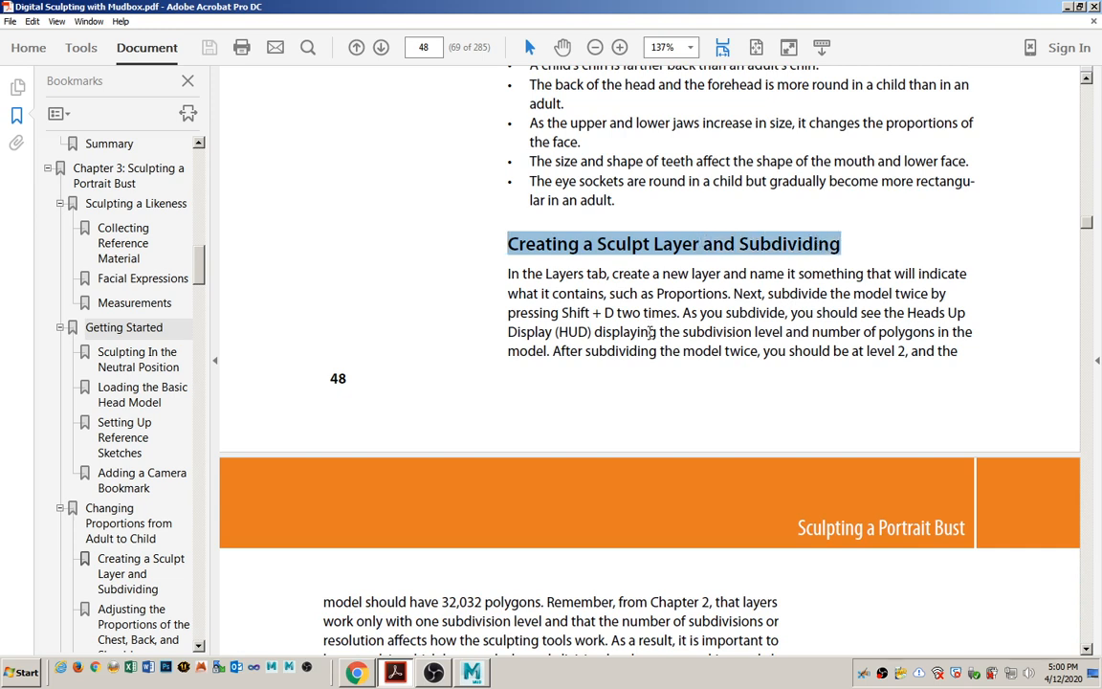
Switch to Mudbox and add a sculpt layer named low_poly to the basicHead model.
{"action": "left_click", "coordinate": [472, 674]}
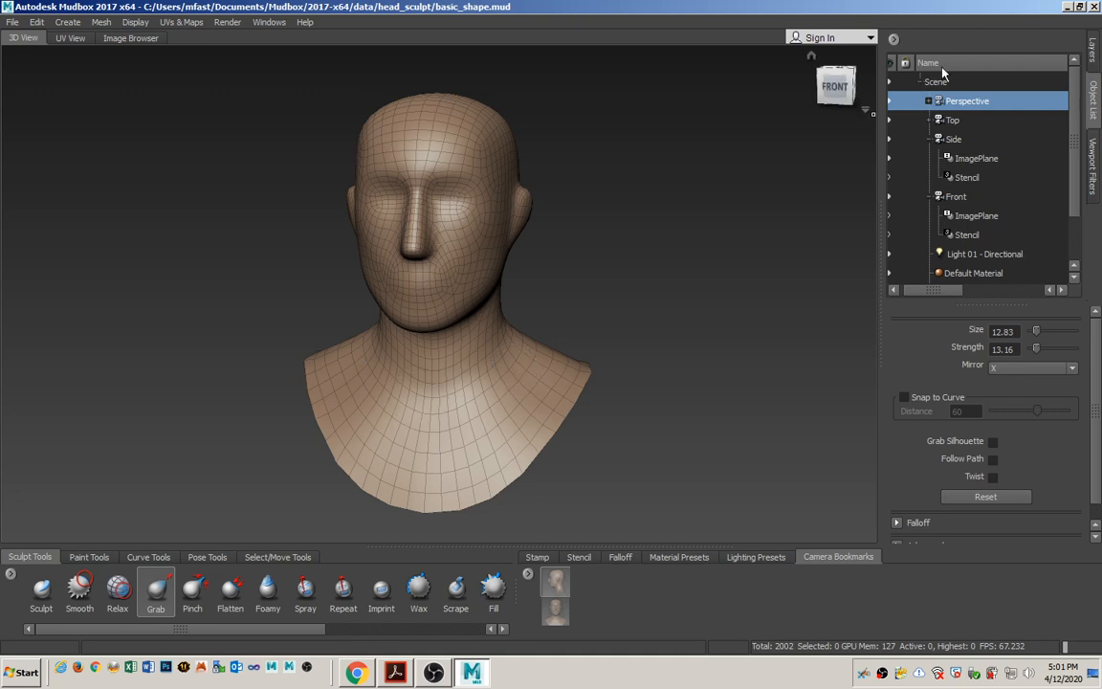
{"action": "left_click", "coordinate": [1094, 55]}
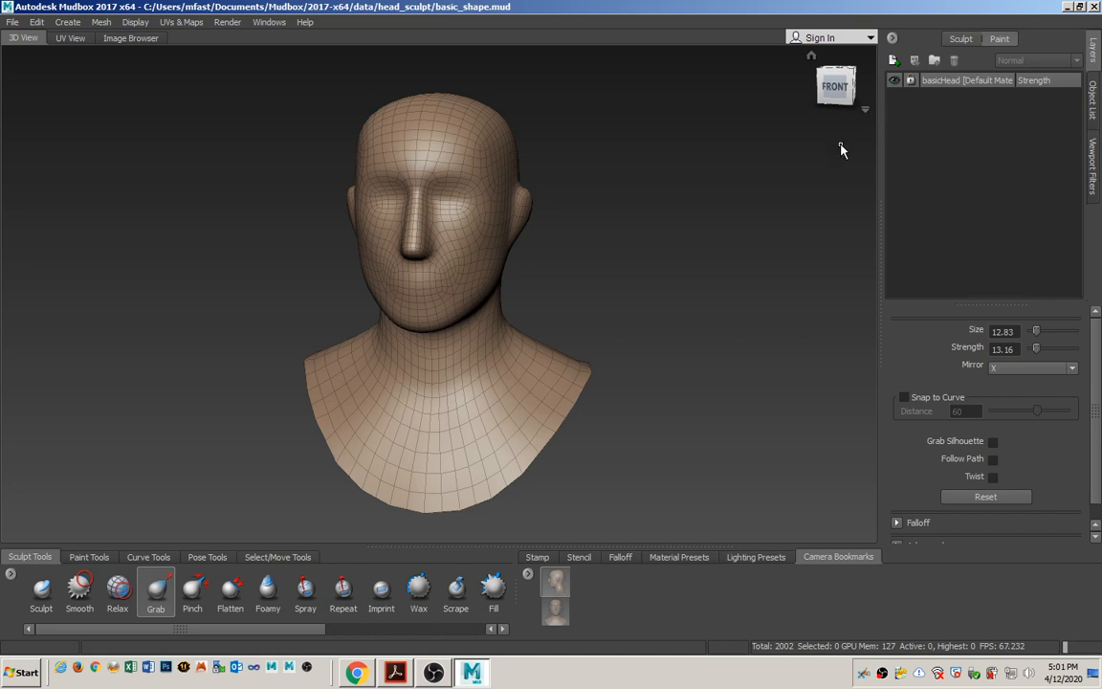
{"action": "left_click", "coordinate": [893, 60]}
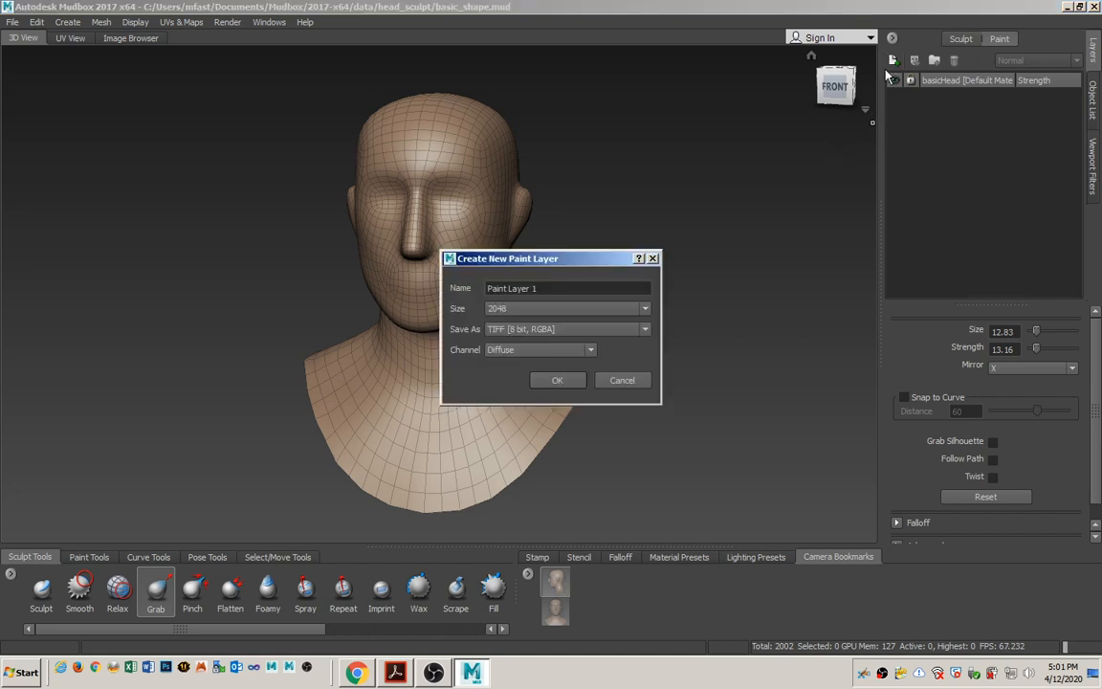
{"action": "left_click", "coordinate": [622, 380]}
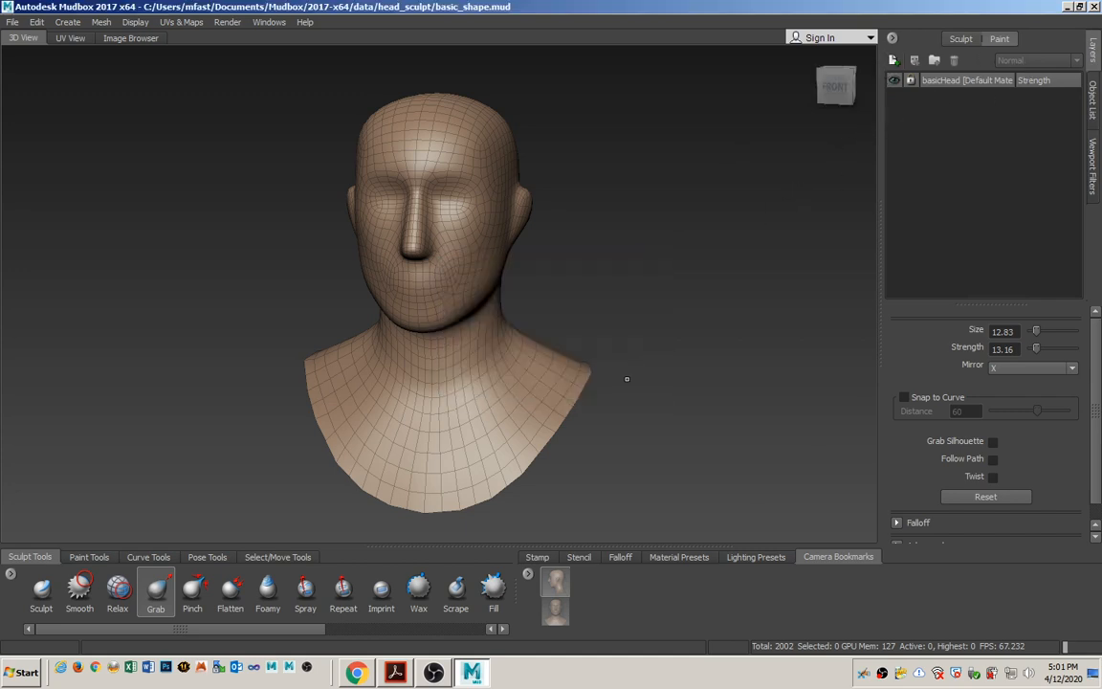
{"action": "left_click", "coordinate": [961, 39]}
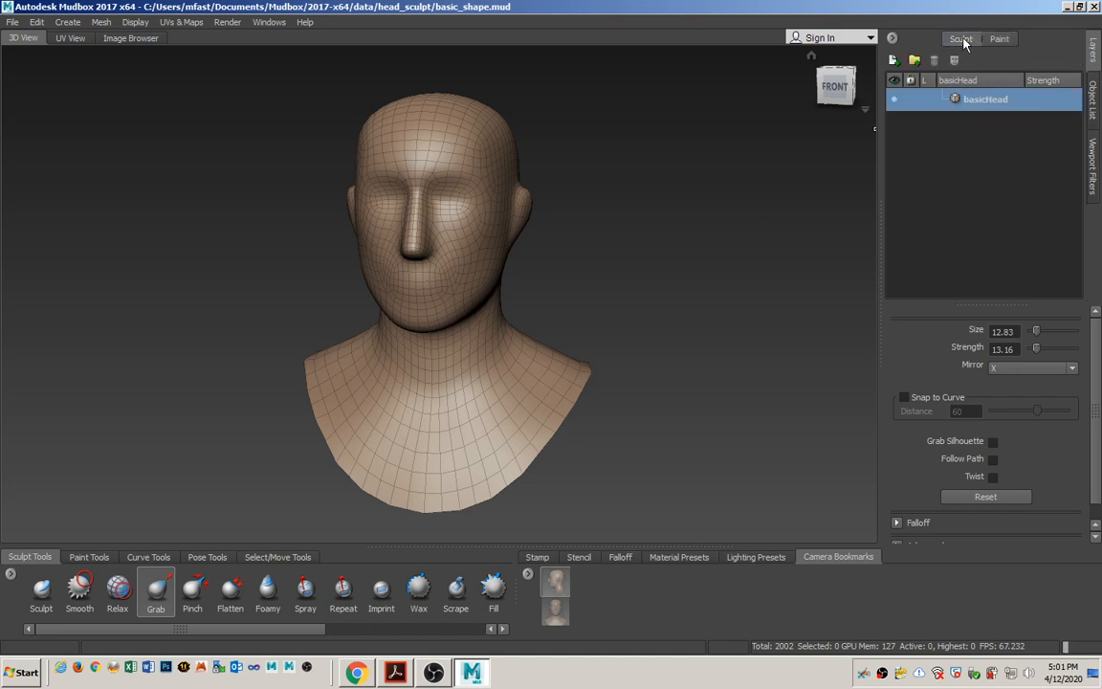
{"action": "left_click", "coordinate": [895, 60]}
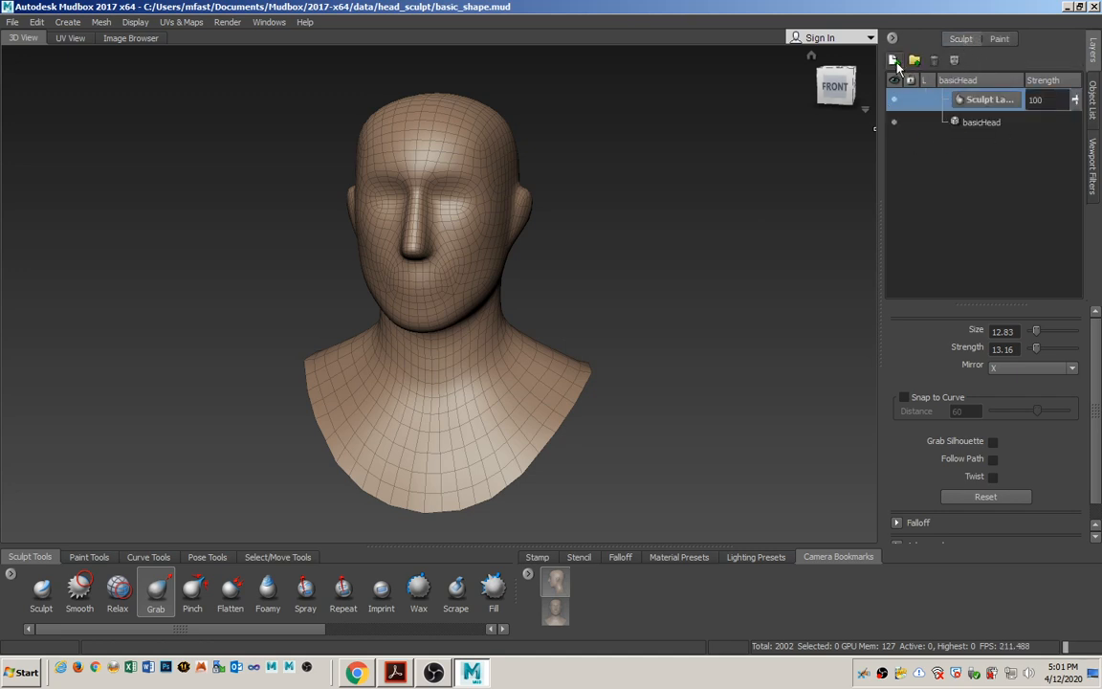
{"action": "double_click", "coordinate": [985, 100]}
{"action": "type", "text": "low"}
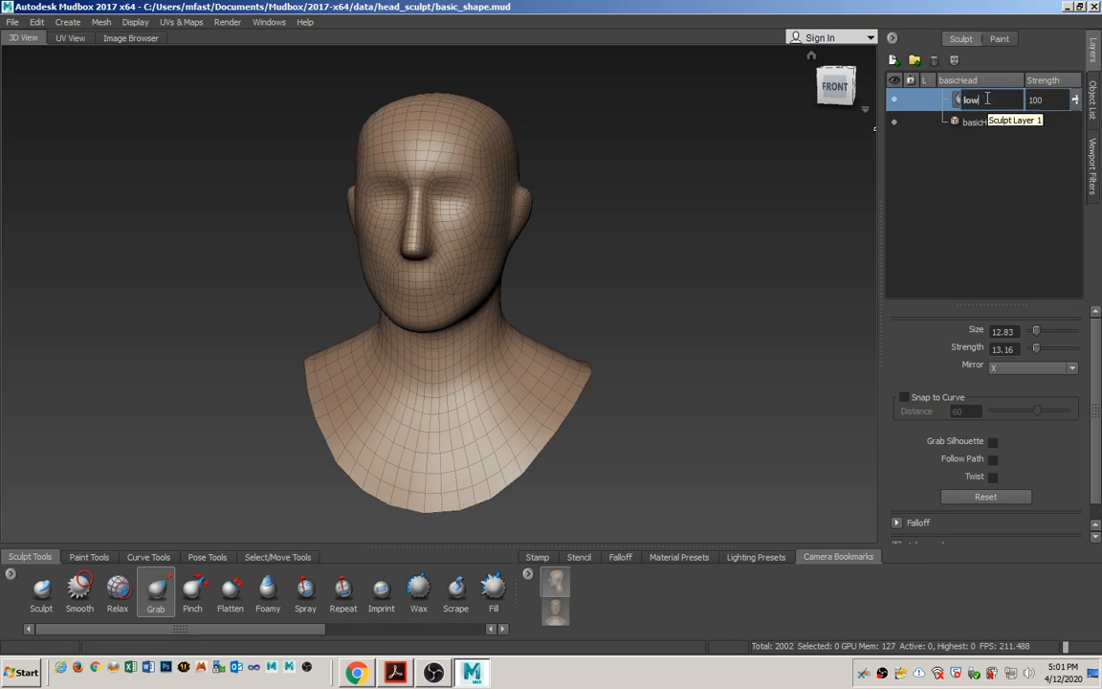
{"action": "type", "text": "_poly"}
{"action": "key", "text": "Return"}
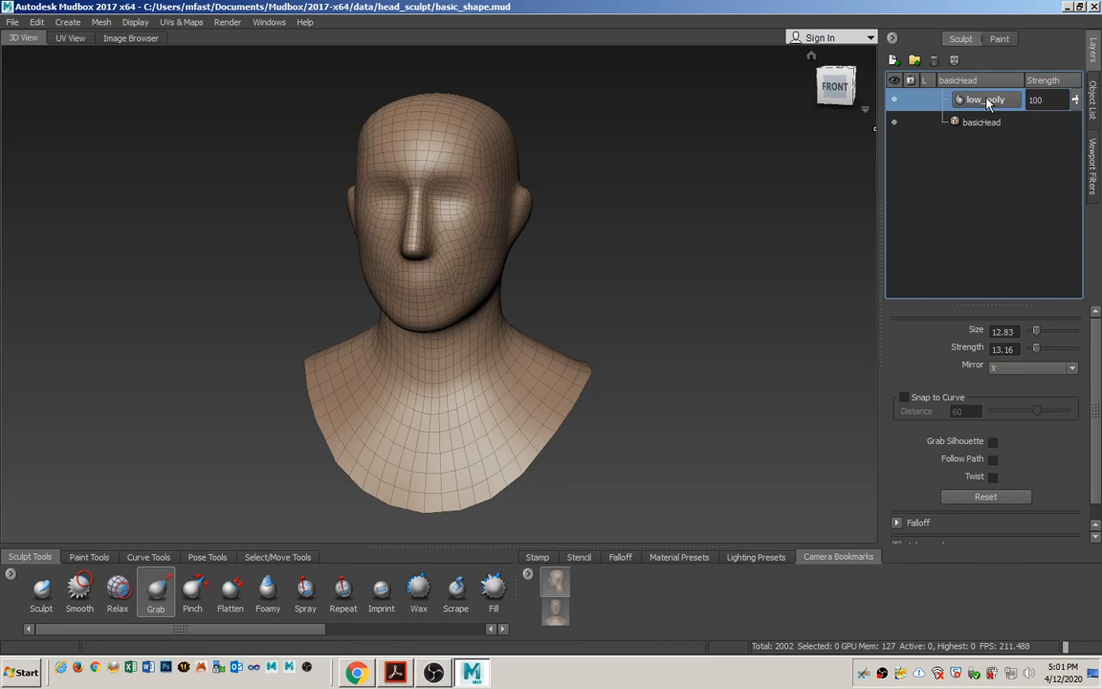
Switch to the PDF in Acrobat, review the chest and shoulder reshaping instructions on page 49, and mark "Grab and Smooth tools".
{"action": "key", "text": "alt+Tab"}
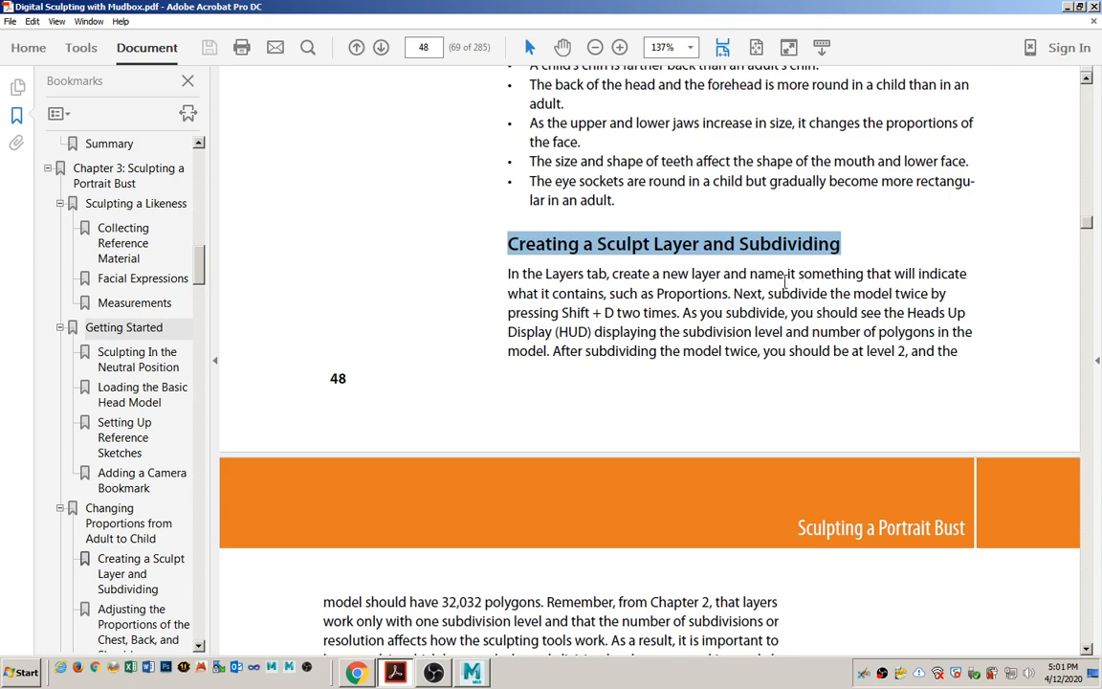
{"action": "scroll", "coordinate": [780, 300], "scroll_direction": "down", "scroll_amount": 10}
{"action": "scroll", "coordinate": [757, 284], "scroll_direction": "down", "scroll_amount": 5}
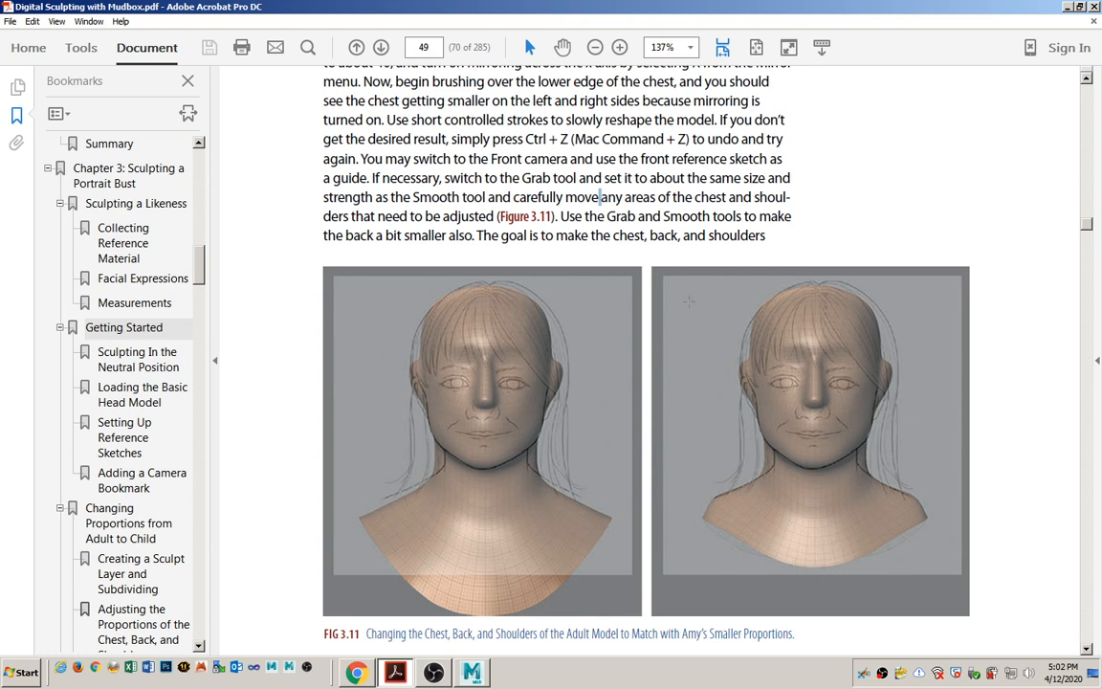
{"action": "left_click_drag", "start_coordinate": [606, 216], "coordinate": [741, 217]}
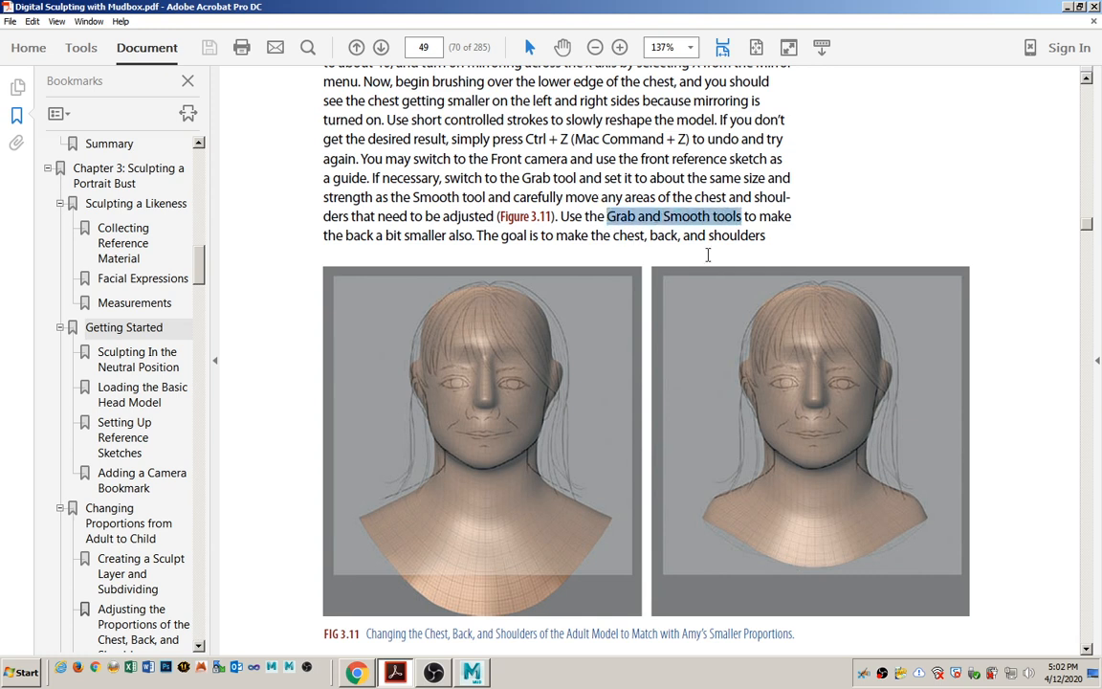
Return to Mudbox, then open the Press and Hold settings of Pen and Touch in the Windows Control Panel.
{"action": "key", "text": "alt+Tab"}
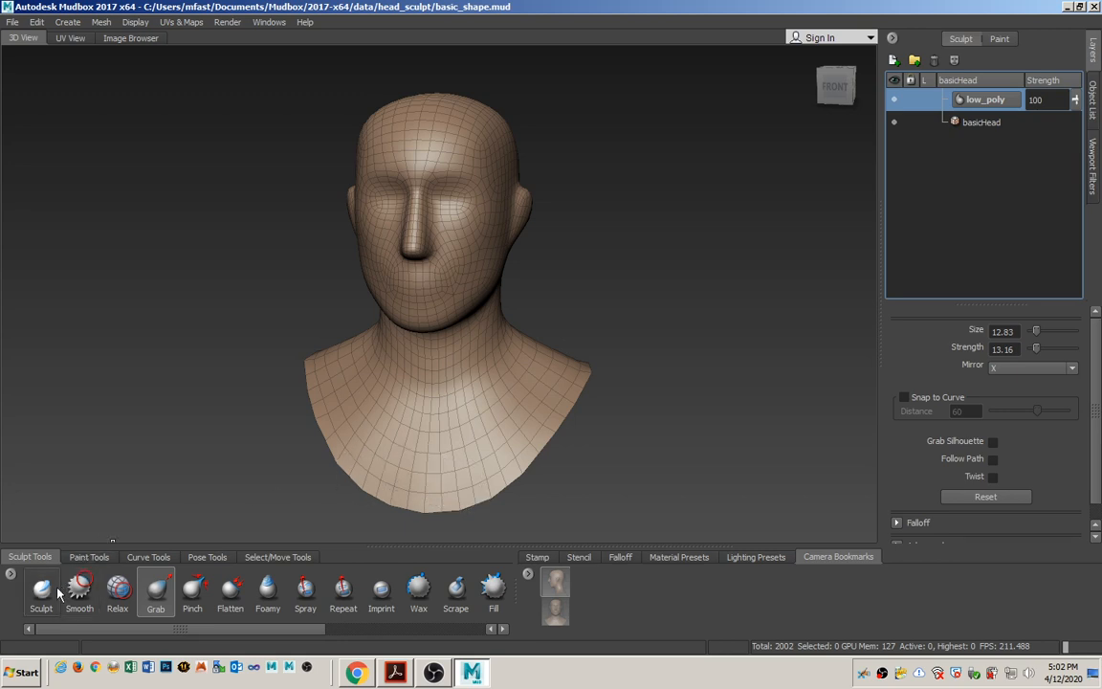
{"action": "left_click", "coordinate": [26, 673]}
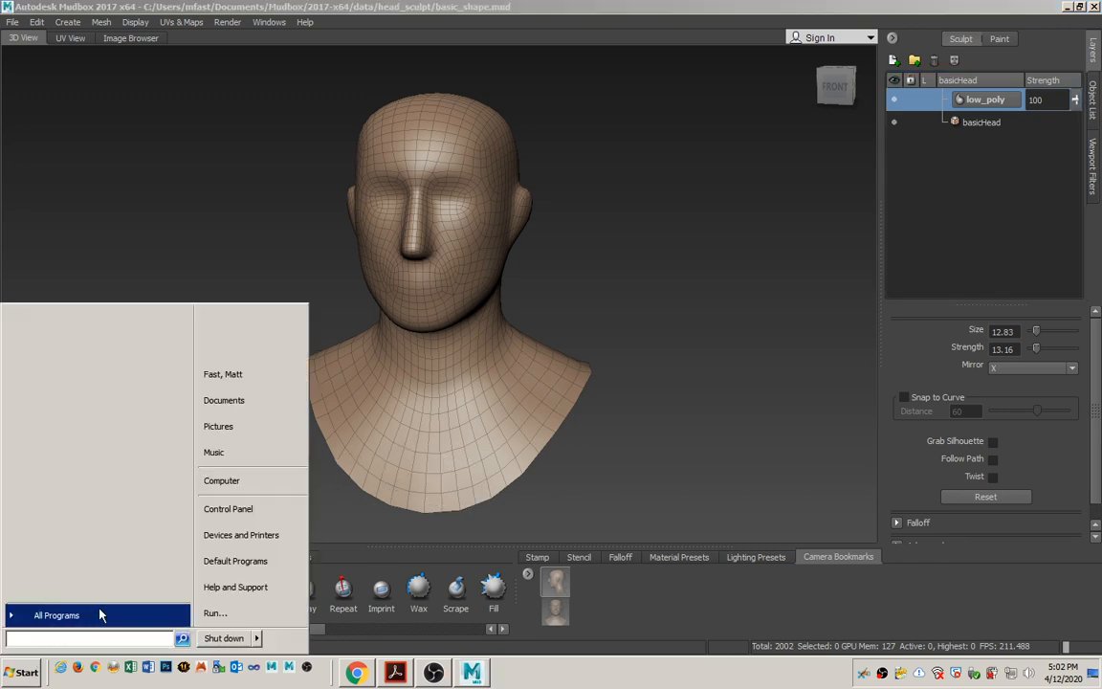
{"action": "left_click", "coordinate": [241, 509]}
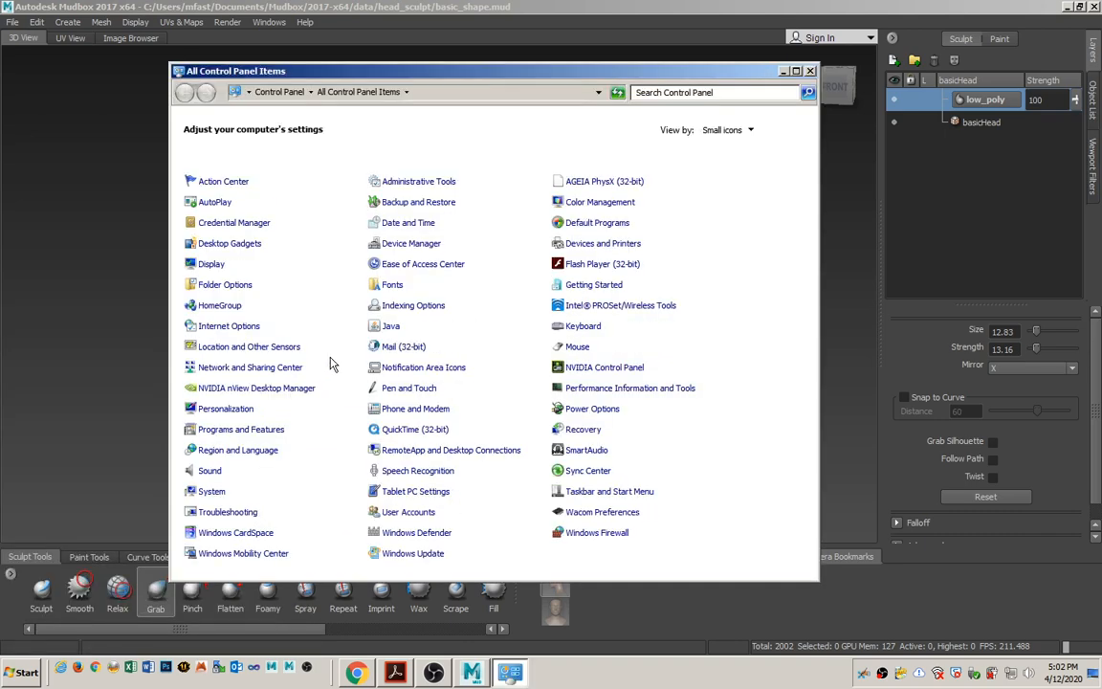
{"action": "left_click", "coordinate": [391, 389]}
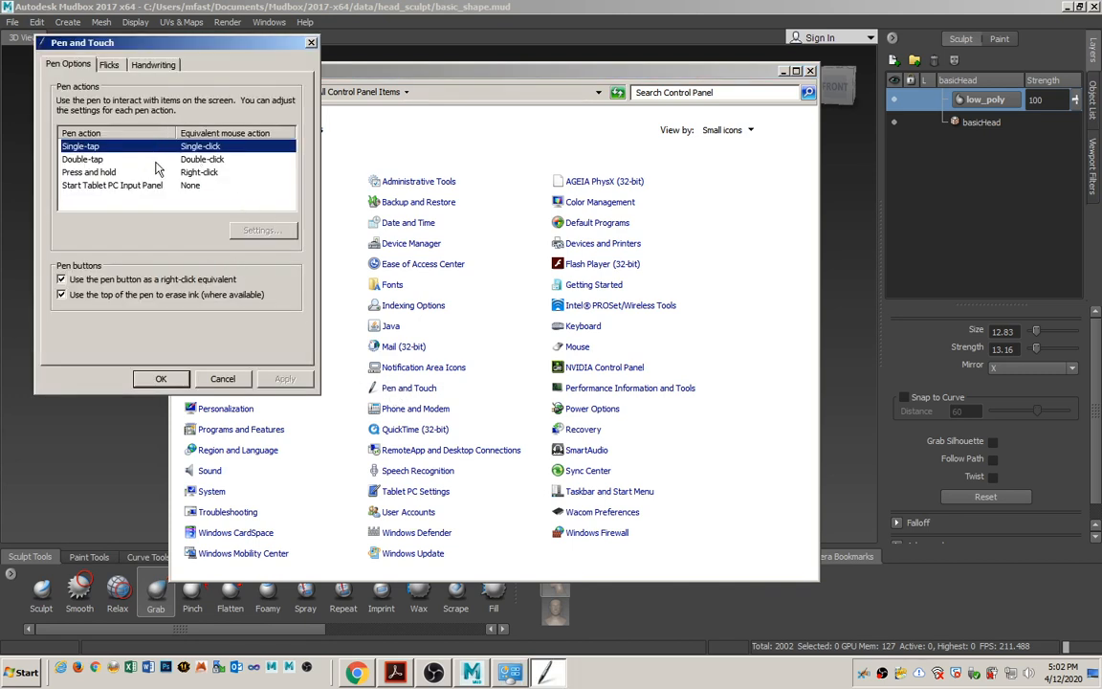
{"action": "left_click", "coordinate": [111, 173]}
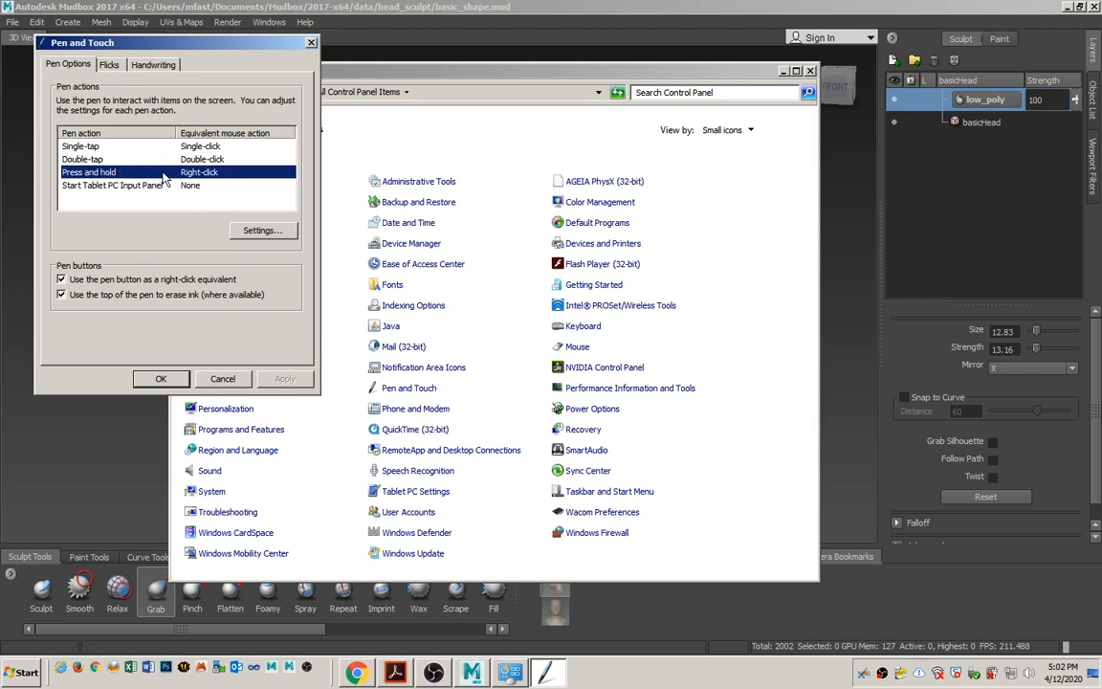
{"action": "left_click", "coordinate": [260, 229]}
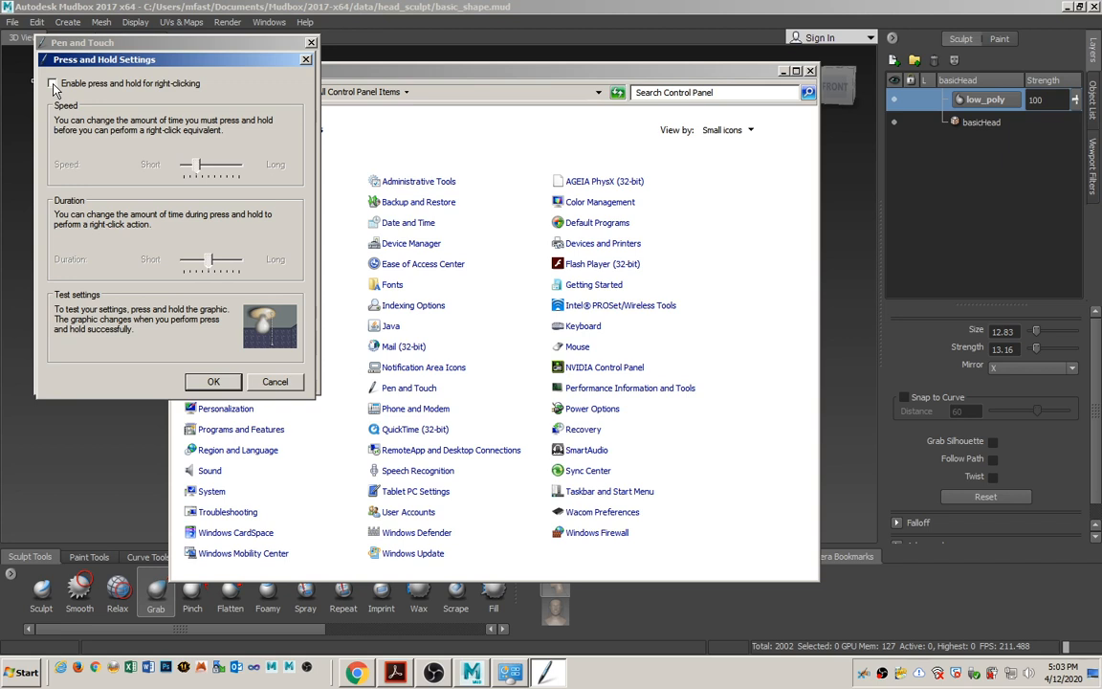
Enable press and hold for right-clicking and test it repeatedly on the sample graphic.
{"action": "left_click", "coordinate": [53, 84]}
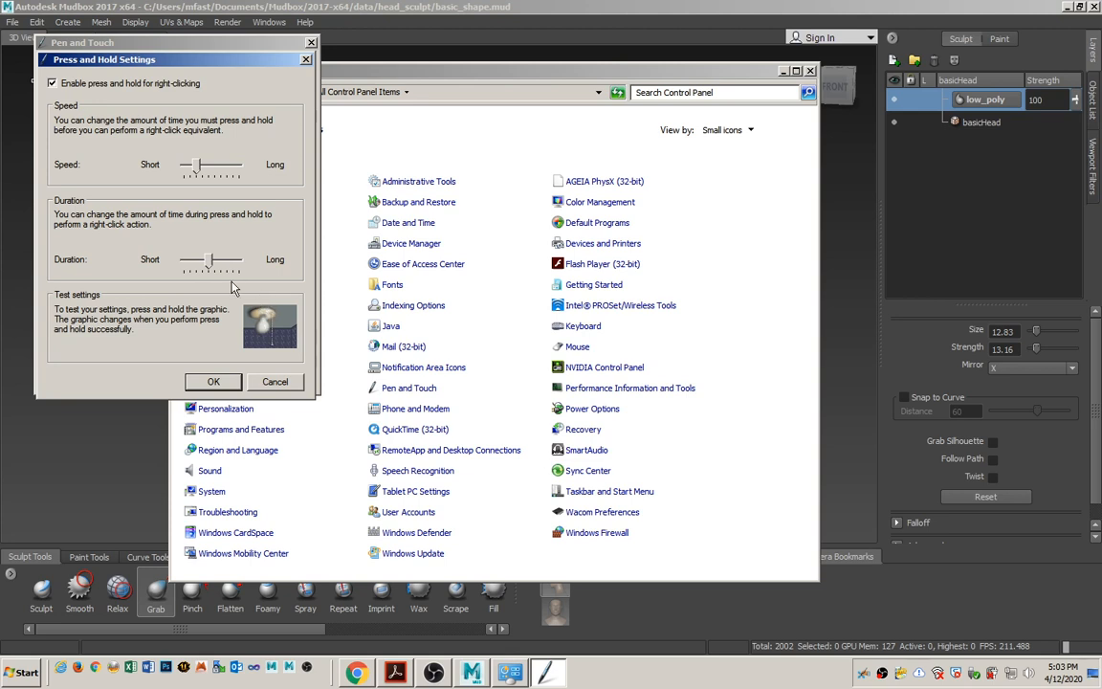
{"action": "right_click", "coordinate": [276, 318]}
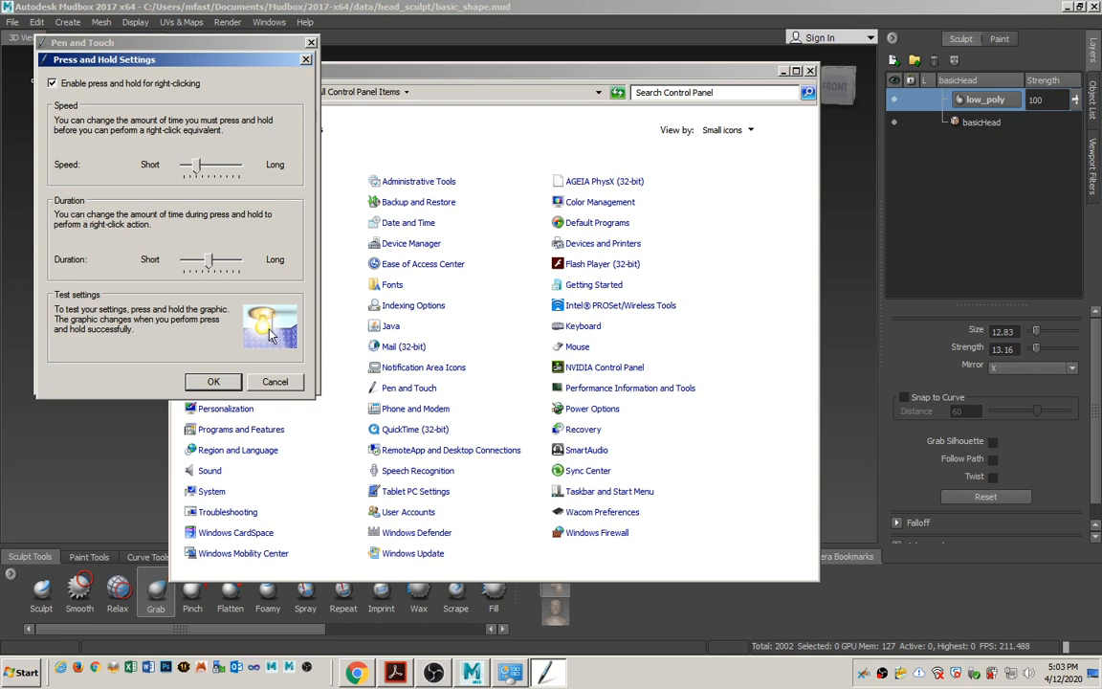
{"action": "right_click", "coordinate": [267, 332]}
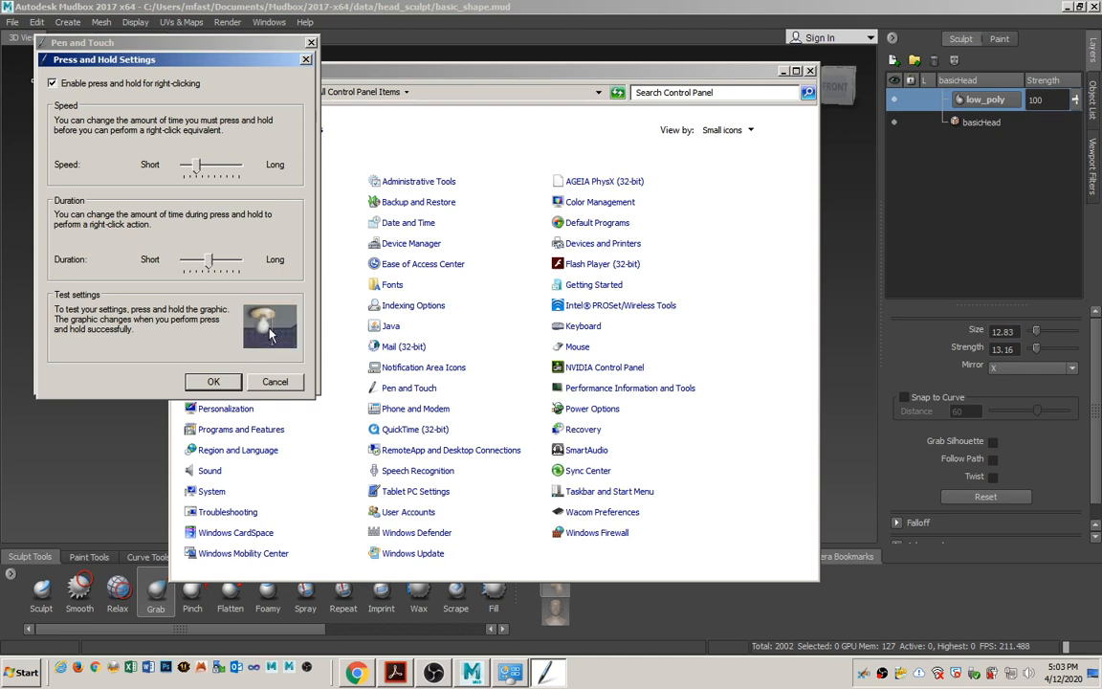
{"action": "right_click", "coordinate": [271, 332]}
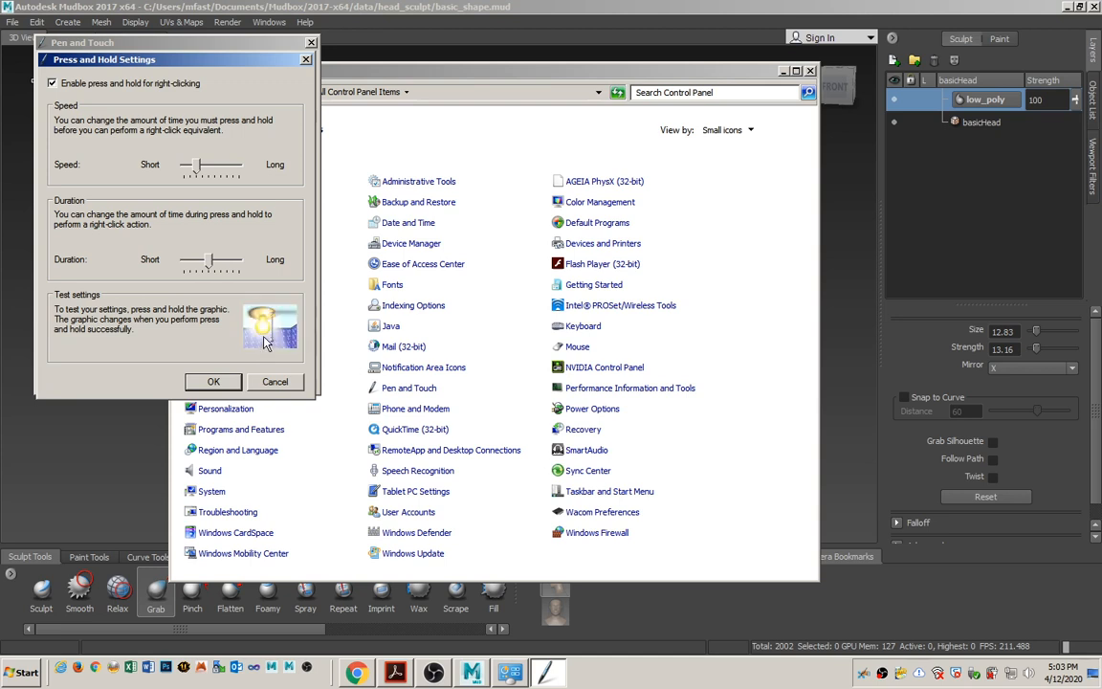
Disable press and hold for right-clicking again and close the Press and Hold and Pen and Touch dialogs.
{"action": "left_click", "coordinate": [54, 84]}
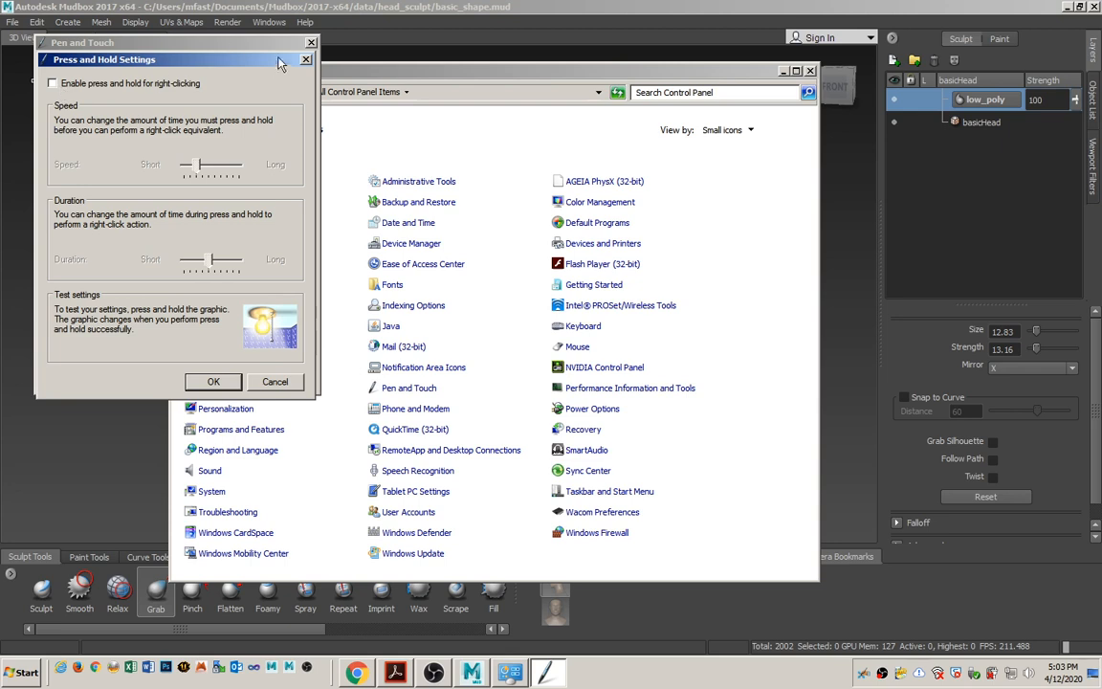
{"action": "left_click", "coordinate": [307, 59]}
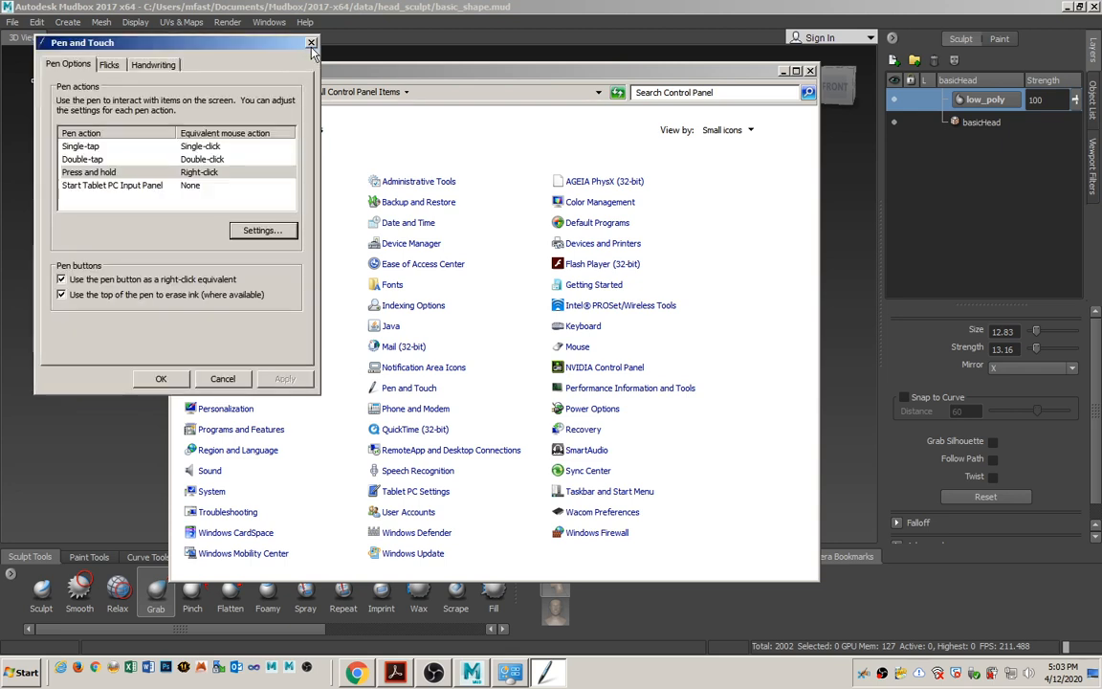
{"action": "left_click", "coordinate": [310, 43]}
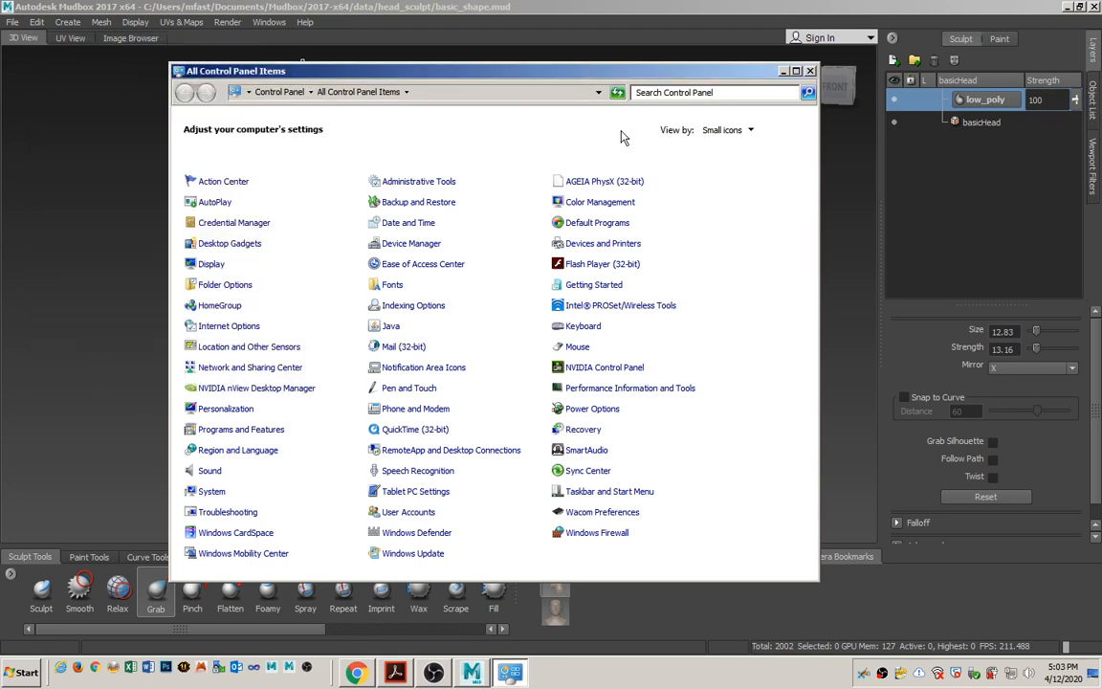
Close the Control Panel window and open Wacom Preferences from the installed Windows programs.
{"action": "left_click", "coordinate": [809, 71]}
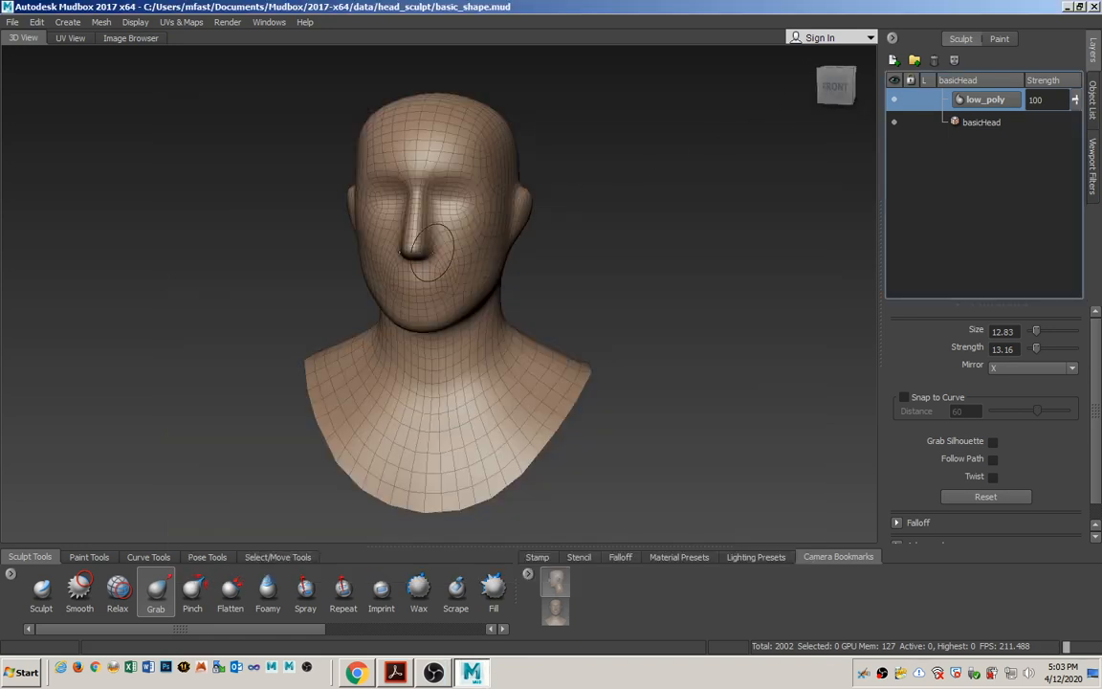
{"action": "left_click", "coordinate": [19, 671]}
{"action": "left_click", "coordinate": [53, 616]}
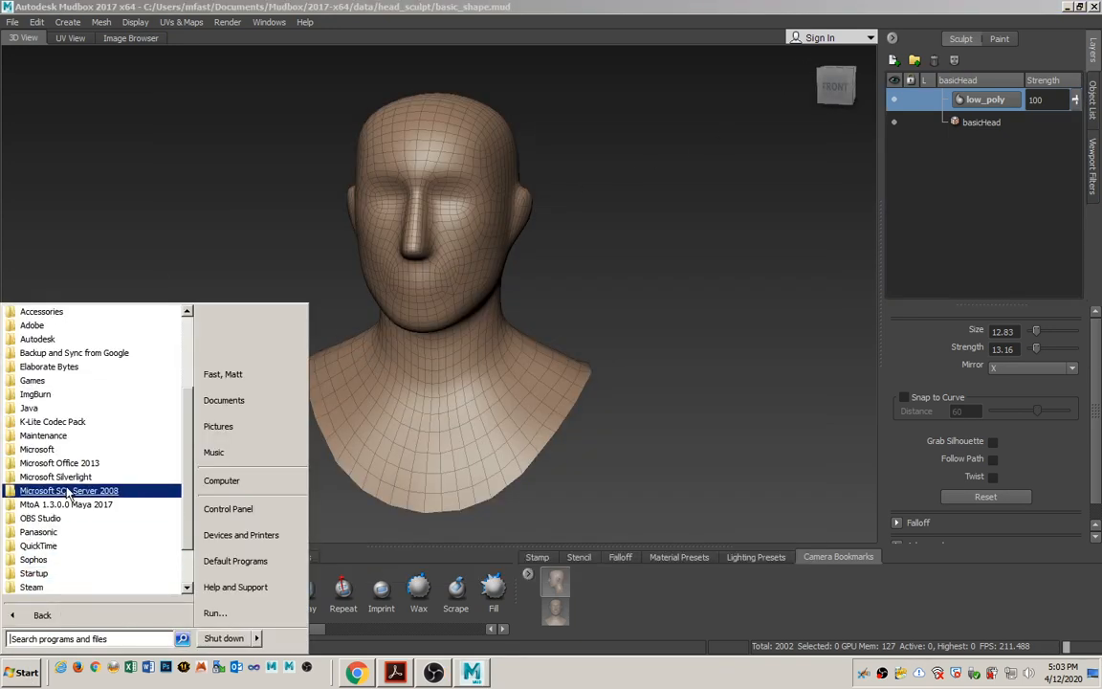
{"action": "left_click_drag", "start_coordinate": [189, 411], "coordinate": [187, 467]}
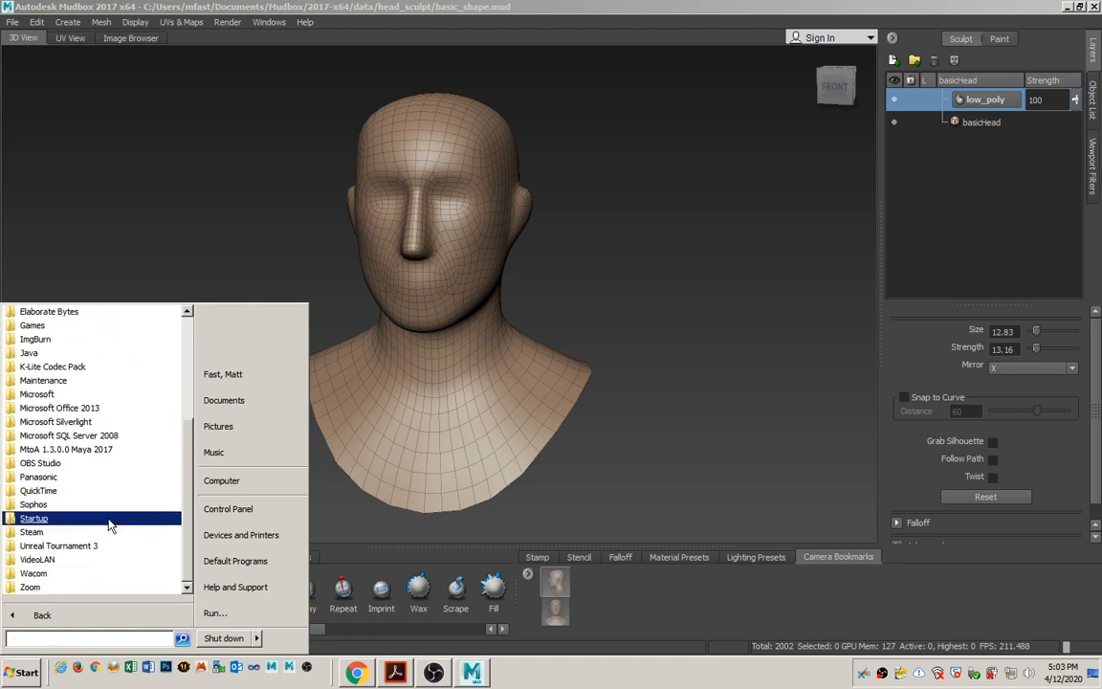
{"action": "left_click", "coordinate": [40, 577]}
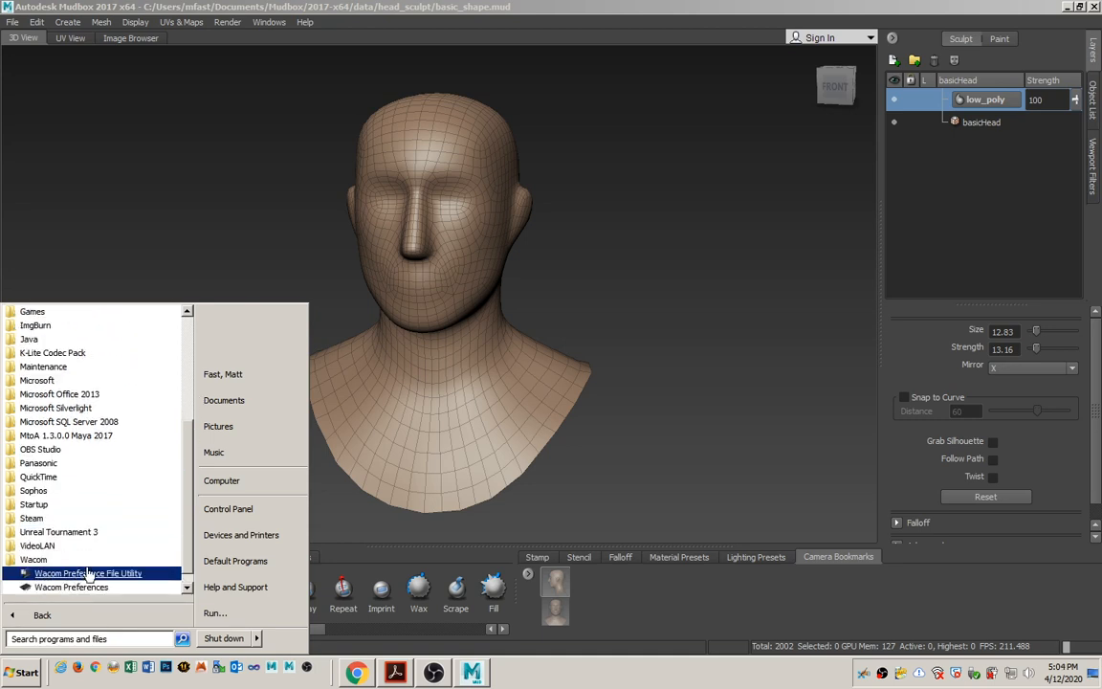
{"action": "left_click", "coordinate": [77, 588]}
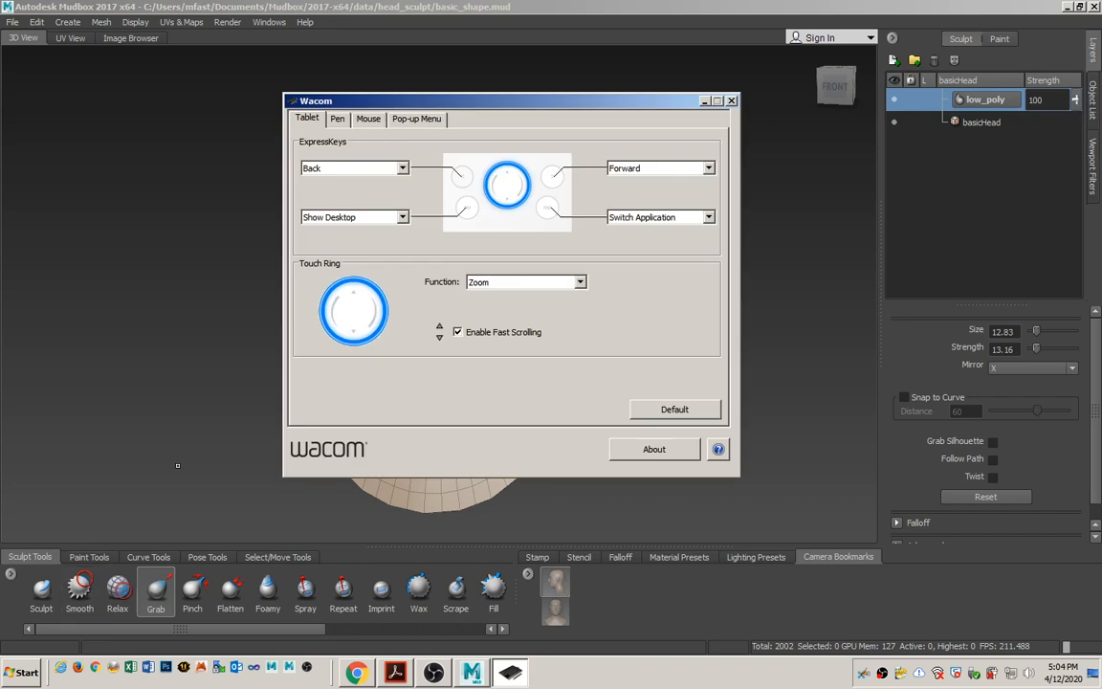
Assign Middle Click to the lower pen button in the Wacom pen settings and close the Wacom window.
{"action": "left_click", "coordinate": [337, 118]}
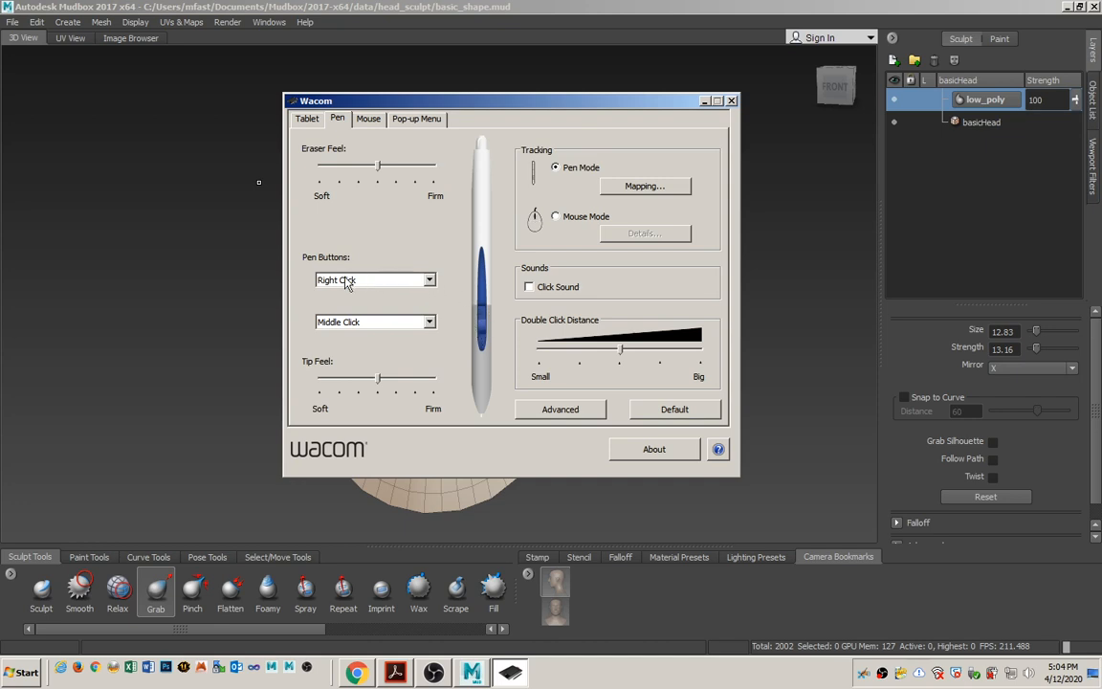
{"action": "left_click", "coordinate": [428, 322]}
{"action": "mouse_move", "coordinate": [392, 339]}
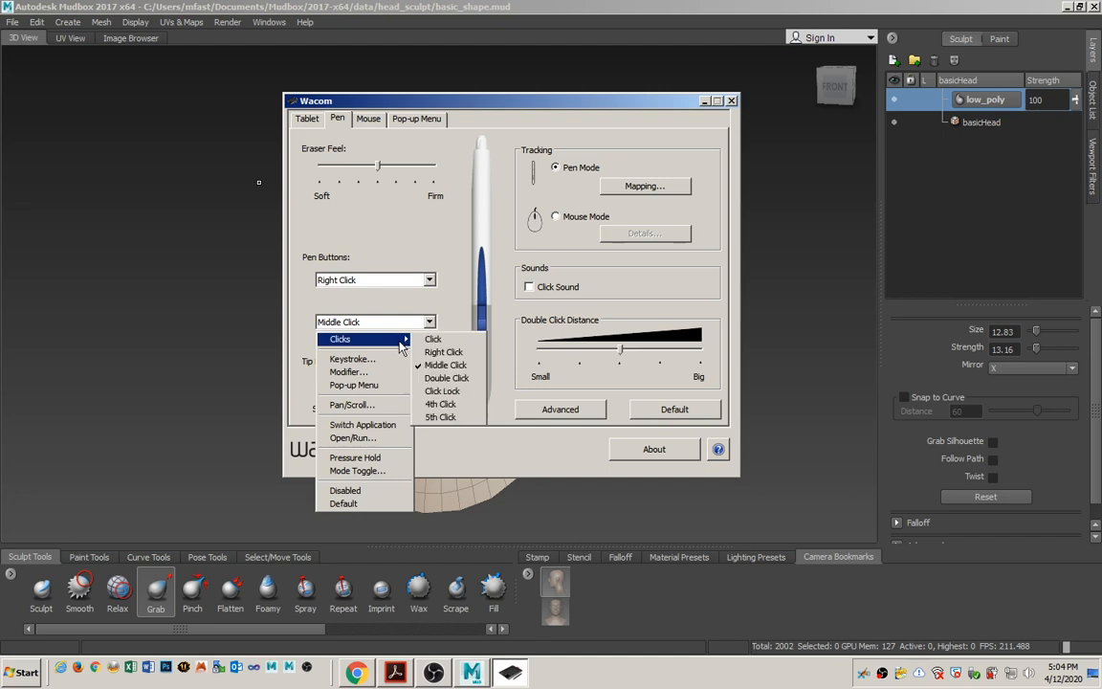
{"action": "left_click", "coordinate": [440, 368]}
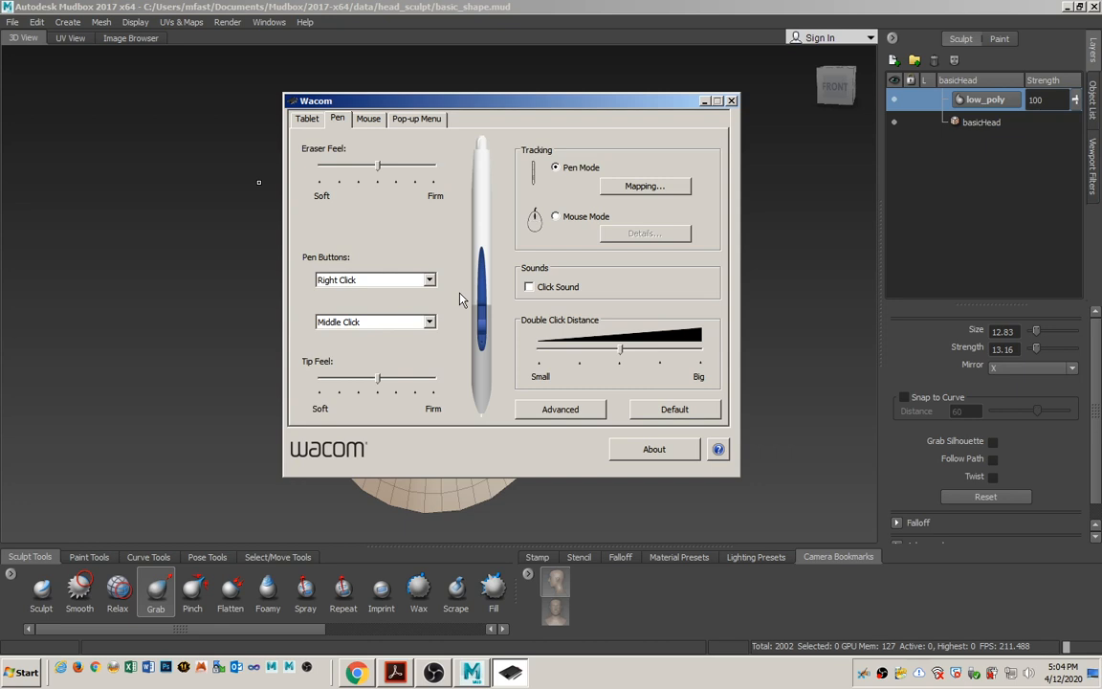
{"action": "left_click", "coordinate": [731, 102]}
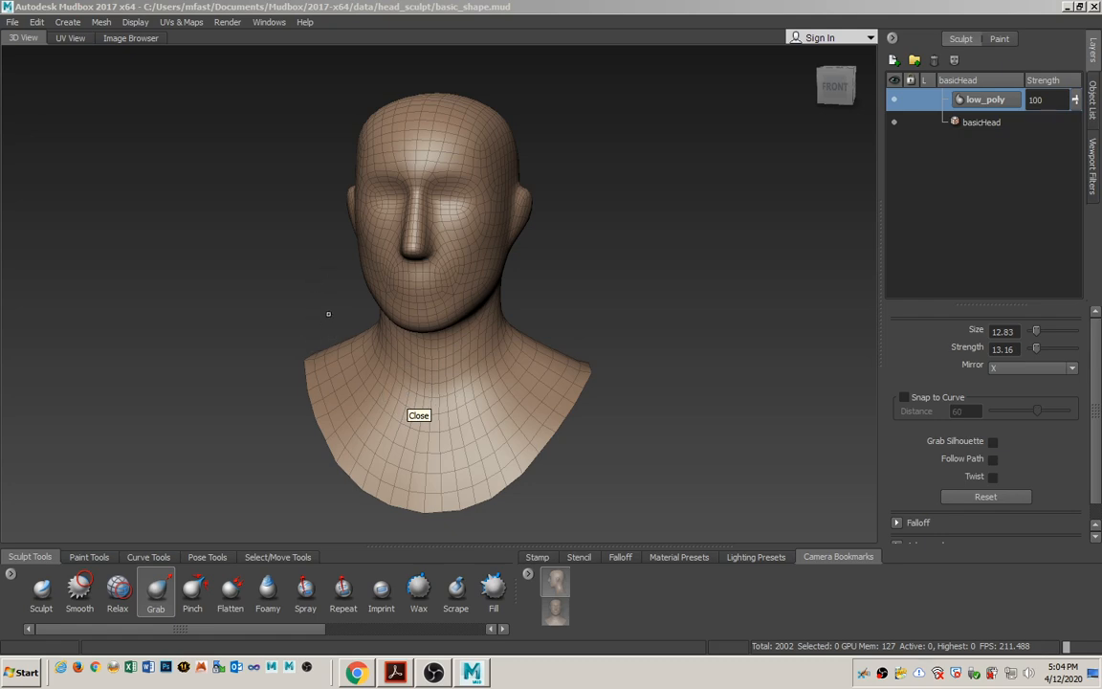
Inspect the bust from several angles in Mudbox, check the chest and shoulder comparison in the Acrobat PDF, and return to Mudbox.
{"action": "left_click_drag", "start_coordinate": [302, 275], "coordinate": [400, 305], "text": "alt"}
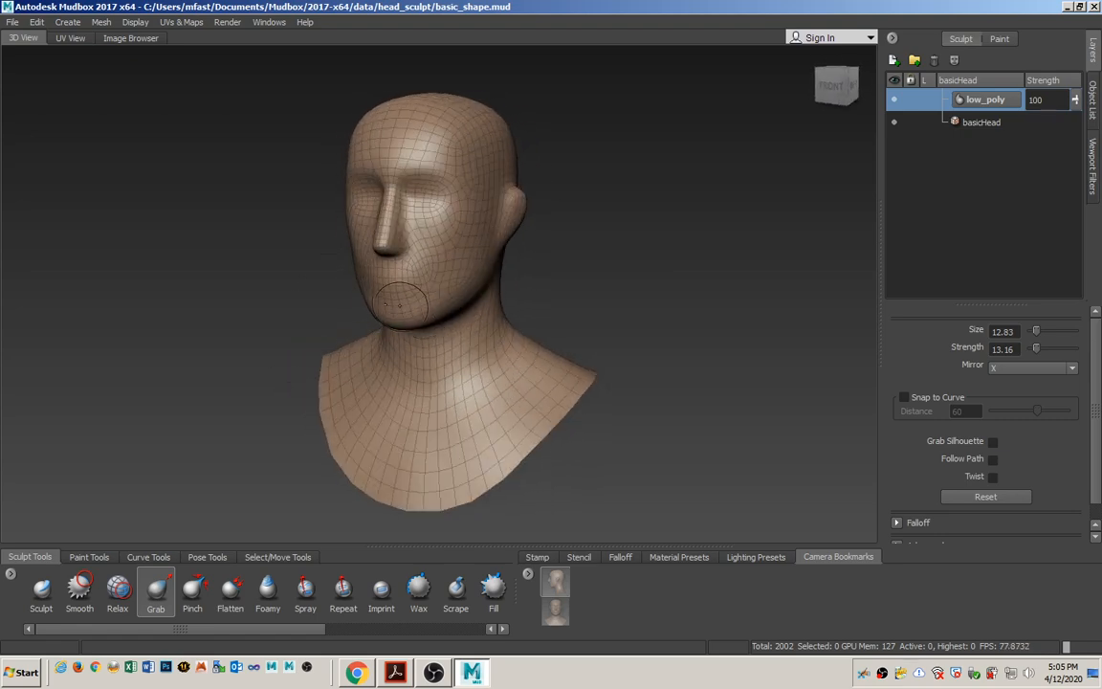
{"action": "mouse_move", "coordinate": [406, 312]}
{"action": "middle_mouse_down", "text": "alt"}
{"action": "mouse_move", "coordinate": [418, 358]}
{"action": "mouse_move", "coordinate": [461, 180]}
{"action": "mouse_move", "coordinate": [324, 345]}
{"action": "mouse_move", "coordinate": [495, 337]}
{"action": "mouse_move", "coordinate": [413, 358]}
{"action": "mouse_move", "coordinate": [421, 304]}
{"action": "middle_mouse_up", "text": "alt"}
{"action": "mouse_move", "coordinate": [415, 309]}
{"action": "right_mouse_down", "text": "alt"}
{"action": "mouse_move", "coordinate": [443, 263]}
{"action": "mouse_move", "coordinate": [435, 194]}
{"action": "mouse_move", "coordinate": [426, 337]}
{"action": "mouse_move", "coordinate": [409, 306]}
{"action": "right_mouse_up", "text": "alt"}
{"action": "mouse_move", "coordinate": [410, 306]}
{"action": "left_mouse_down", "text": "alt"}
{"action": "mouse_move", "coordinate": [422, 251]}
{"action": "mouse_move", "coordinate": [460, 313]}
{"action": "left_mouse_up", "text": "alt"}
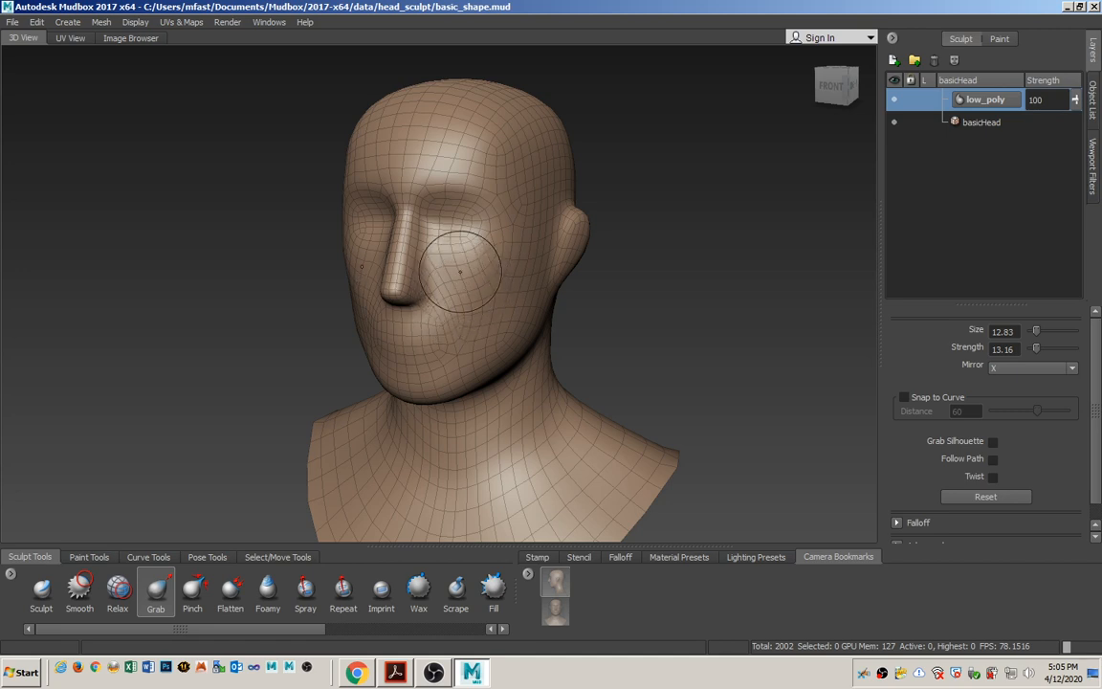
{"action": "mouse_move", "coordinate": [425, 352]}
{"action": "left_mouse_down", "text": "alt"}
{"action": "mouse_move", "coordinate": [475, 371]}
{"action": "mouse_move", "coordinate": [450, 347]}
{"action": "left_mouse_up", "text": "alt"}
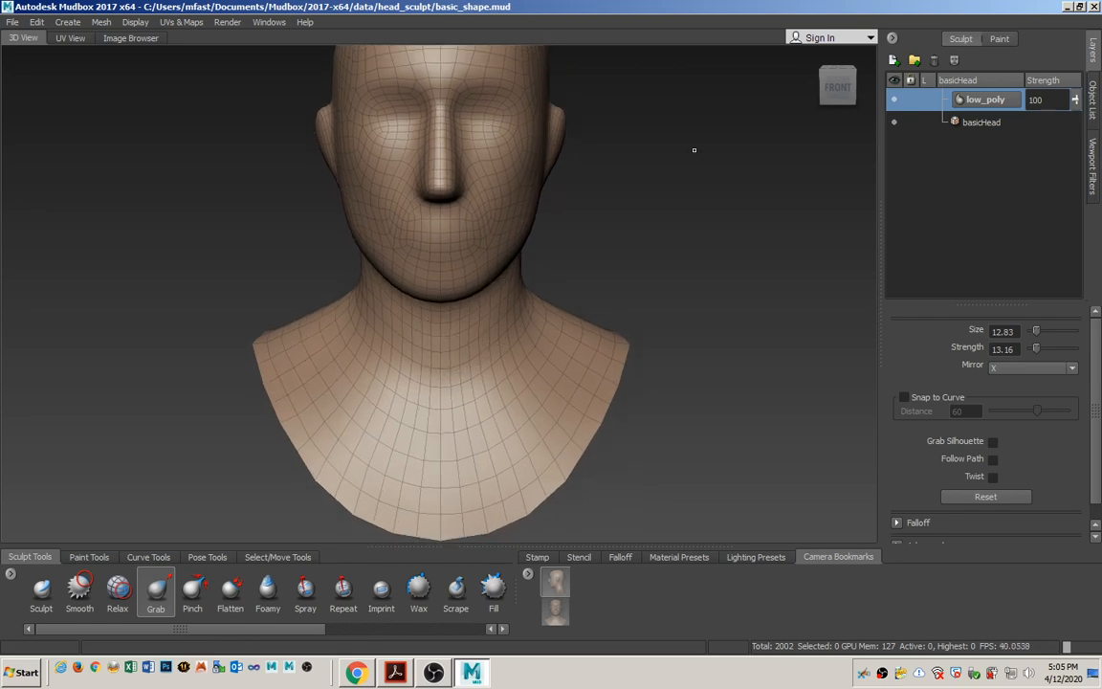
{"action": "key", "text": "alt+Tab"}
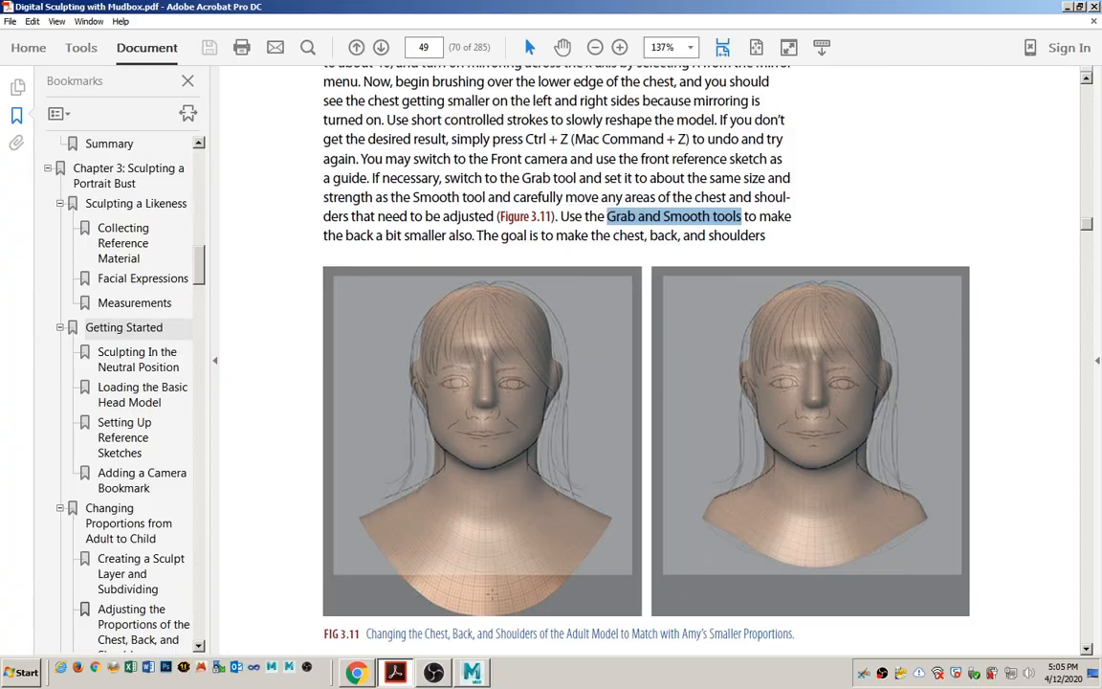
{"action": "key", "text": "alt+Tab"}
Look through the Front camera so the bust can be sculpted against the front reference sketch.
{"action": "left_click", "coordinate": [1096, 110]}
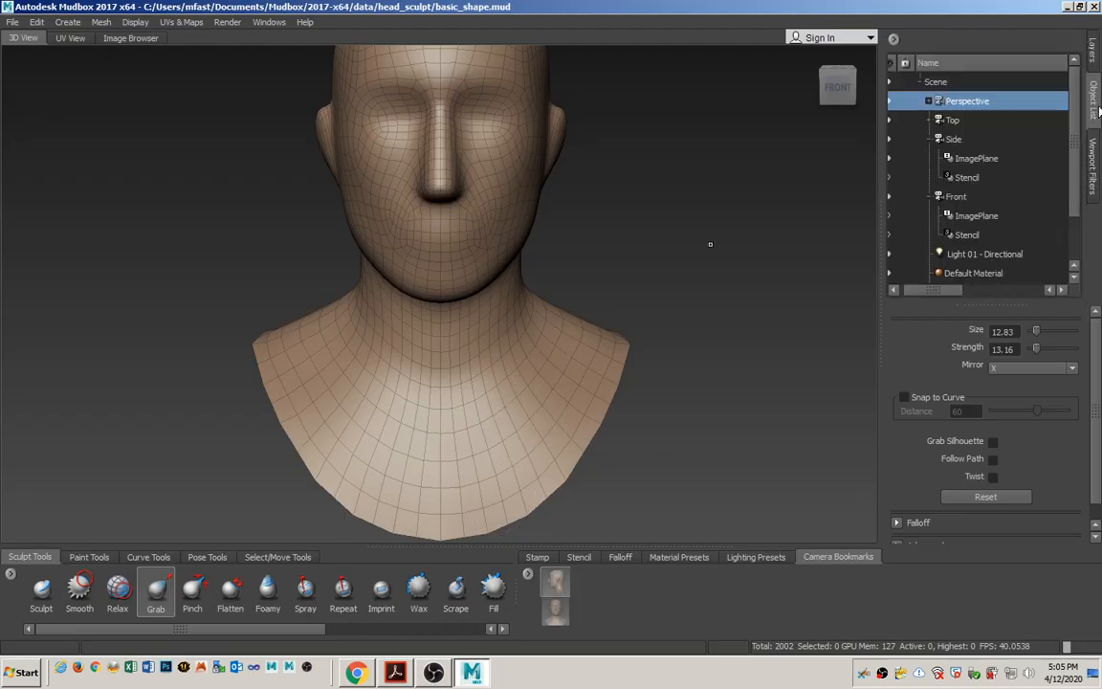
{"action": "left_click", "coordinate": [960, 197]}
{"action": "right_click", "coordinate": [971, 204]}
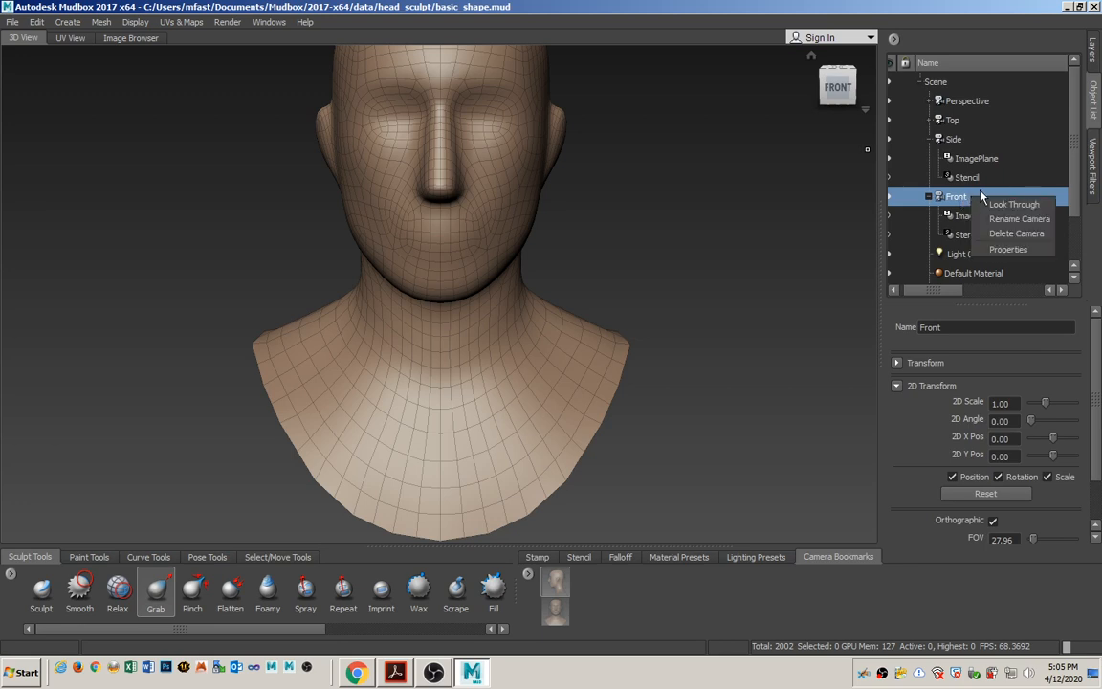
{"action": "left_click", "coordinate": [995, 205]}
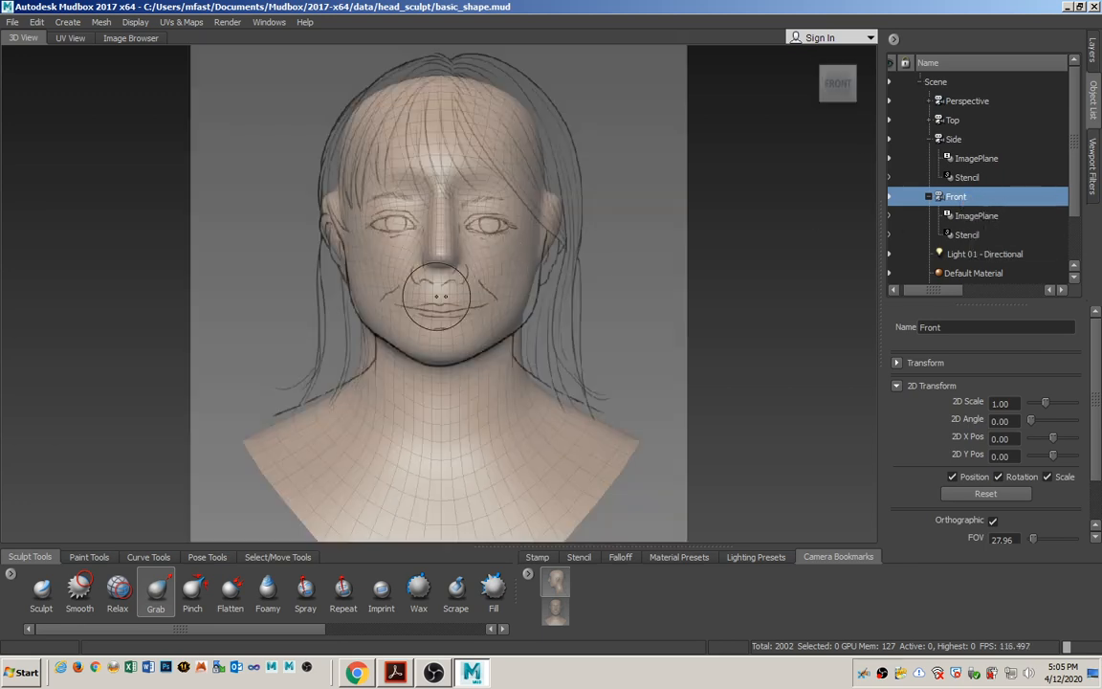
Set the Grab tool to size 69.14 and strength 51.92, and pull the shoulders up and outward toward the reference sketch.
{"action": "left_click", "coordinate": [155, 588]}
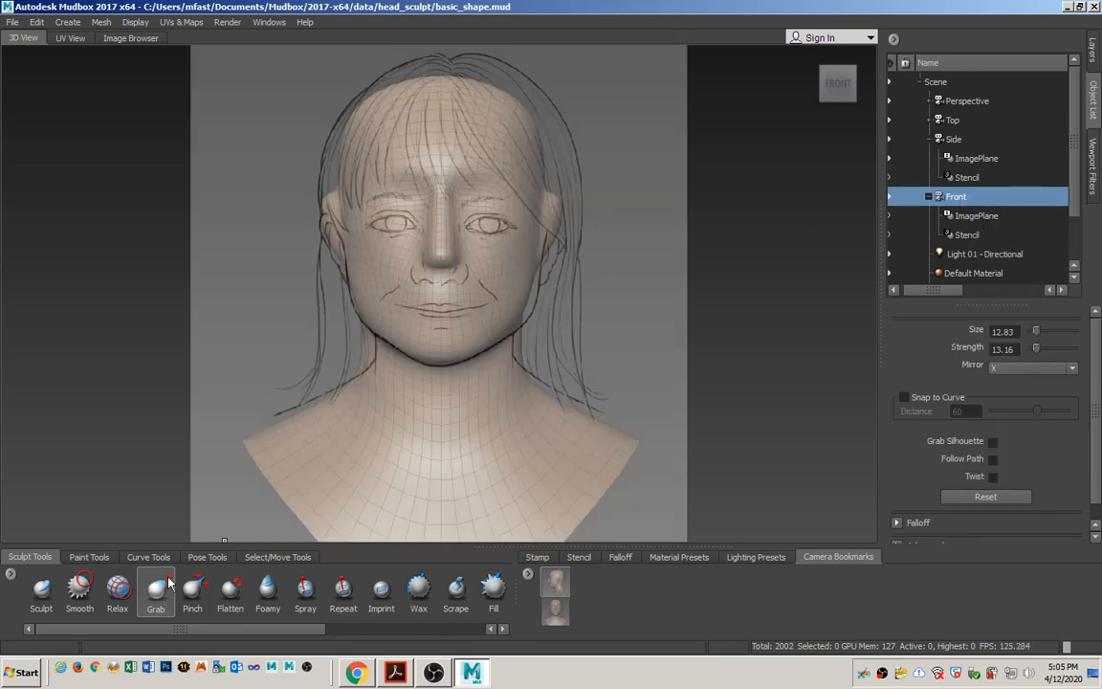
{"action": "key", "text": "b"}
{"action": "left_click_drag", "start_coordinate": [300, 428], "coordinate": [393, 395]}
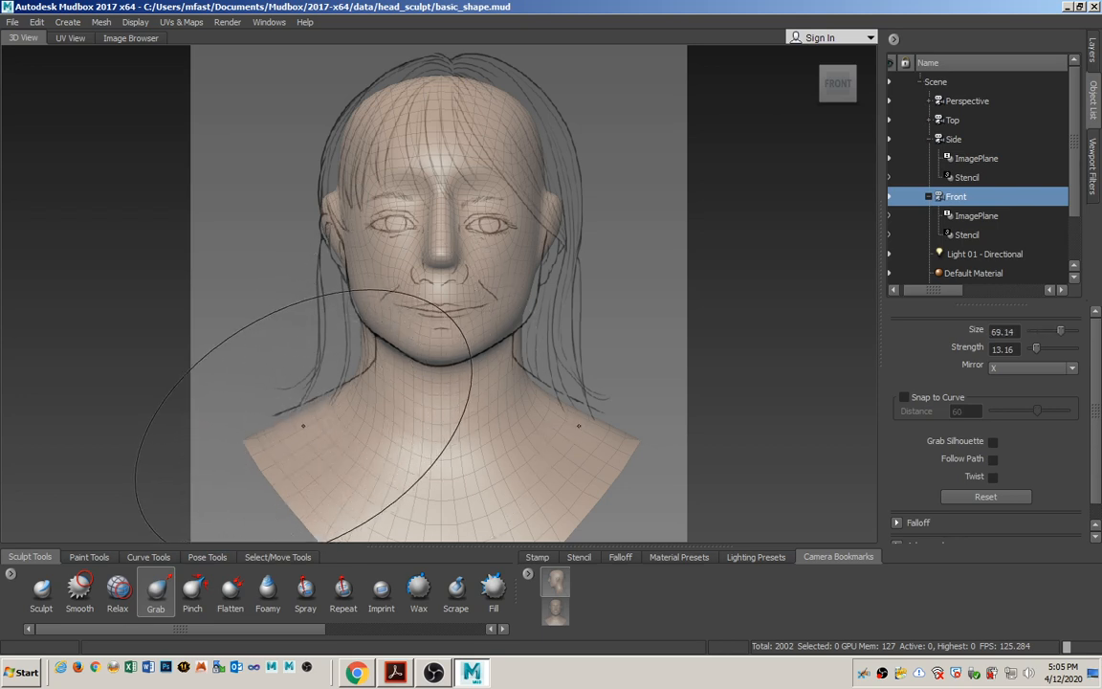
{"action": "key", "text": "m"}
{"action": "left_click_drag", "start_coordinate": [305, 431], "coordinate": [302, 304]}
{"action": "mouse_move", "coordinate": [283, 427]}
{"action": "left_mouse_down"}
{"action": "mouse_move", "coordinate": [274, 404]}
{"action": "mouse_move", "coordinate": [257, 403]}
{"action": "mouse_move", "coordinate": [264, 418]}
{"action": "left_mouse_up"}
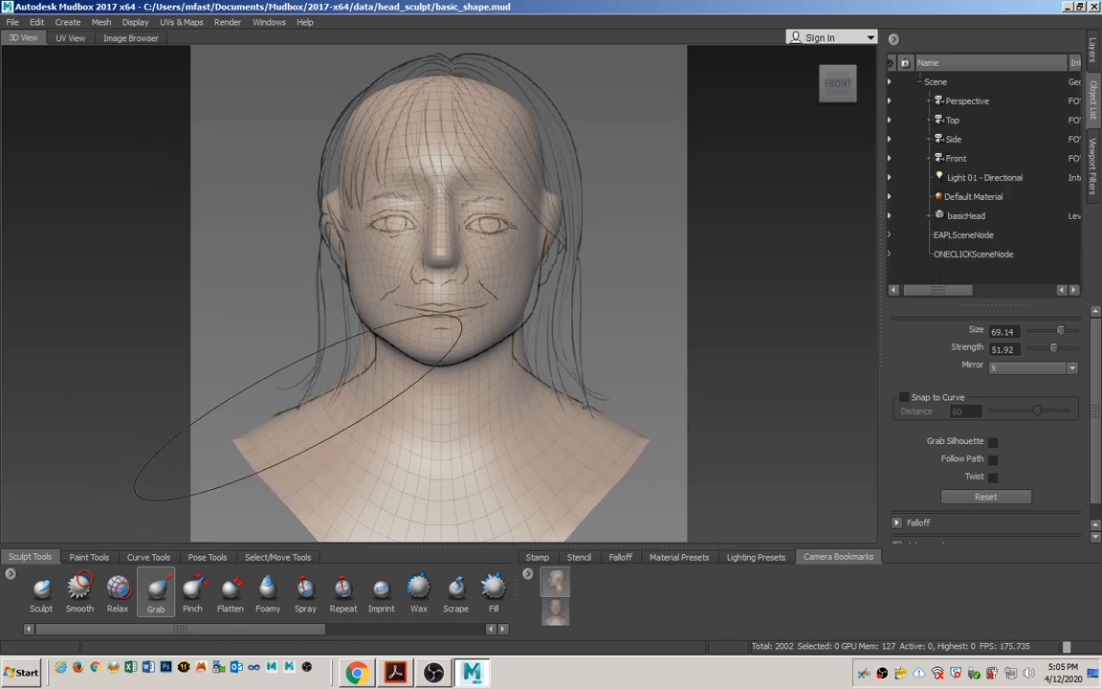
Reduce the Grab tool size to 45.01 and reshape the shoulder tips and upper shoulder line to follow the reference sketch.
{"action": "key", "text": "b"}
{"action": "mouse_move", "coordinate": [300, 383]}
{"action": "left_mouse_down"}
{"action": "mouse_move", "coordinate": [184, 382]}
{"action": "mouse_move", "coordinate": [223, 383]}
{"action": "left_mouse_up"}
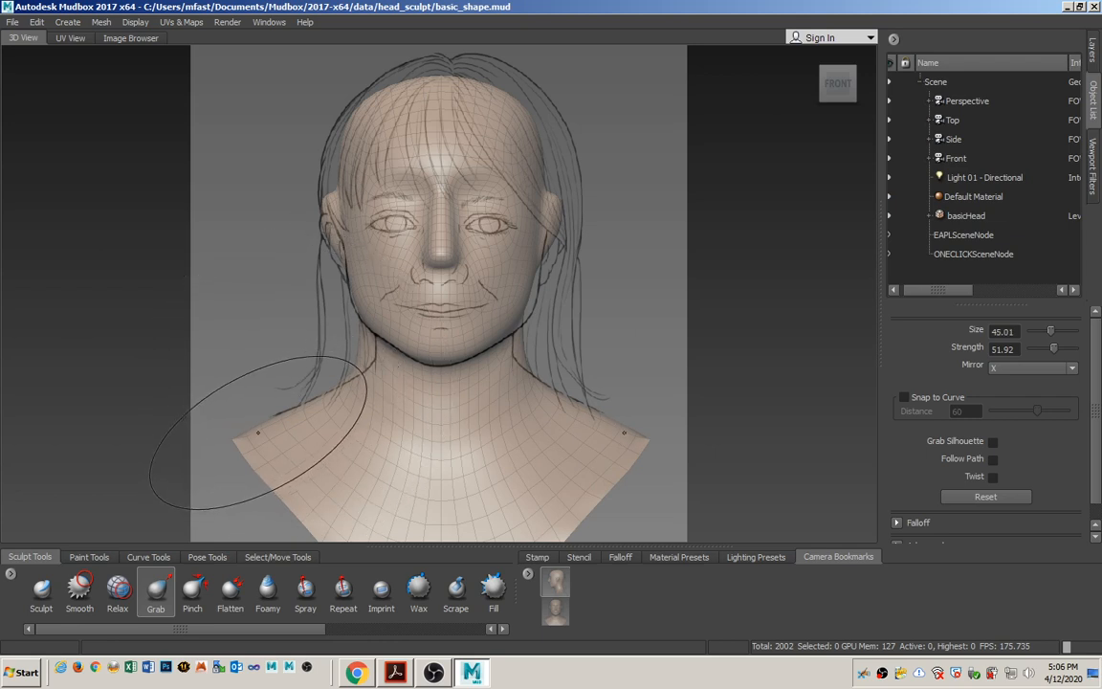
{"action": "mouse_move", "coordinate": [264, 424]}
{"action": "left_mouse_down"}
{"action": "mouse_move", "coordinate": [255, 415]}
{"action": "mouse_move", "coordinate": [241, 443]}
{"action": "mouse_move", "coordinate": [261, 450]}
{"action": "mouse_move", "coordinate": [280, 411]}
{"action": "mouse_move", "coordinate": [267, 411]}
{"action": "mouse_move", "coordinate": [255, 450]}
{"action": "left_mouse_up"}
{"action": "mouse_move", "coordinate": [335, 390]}
{"action": "left_mouse_down"}
{"action": "mouse_move", "coordinate": [374, 384]}
{"action": "mouse_move", "coordinate": [371, 361]}
{"action": "left_mouse_up"}
{"action": "left_click_drag", "start_coordinate": [280, 421], "coordinate": [273, 412]}
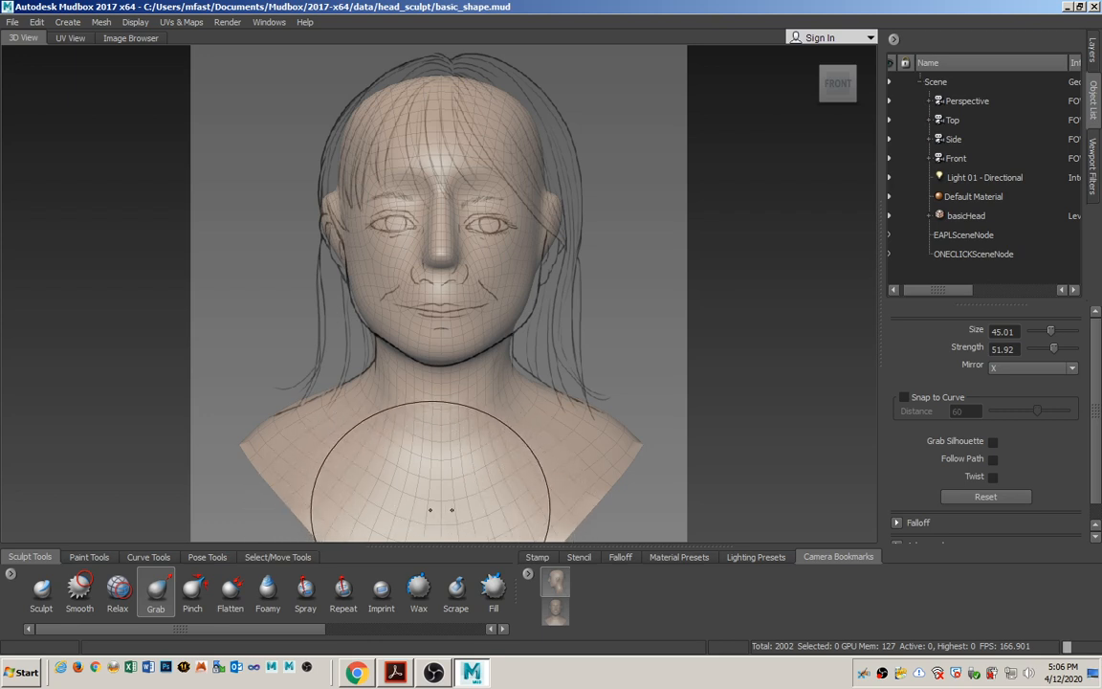
Realign the Front camera with its bookmark, and pan and zoom the model and reference sketch together to frame the chest.
{"action": "left_click_drag", "start_coordinate": [441, 449], "coordinate": [454, 352]}
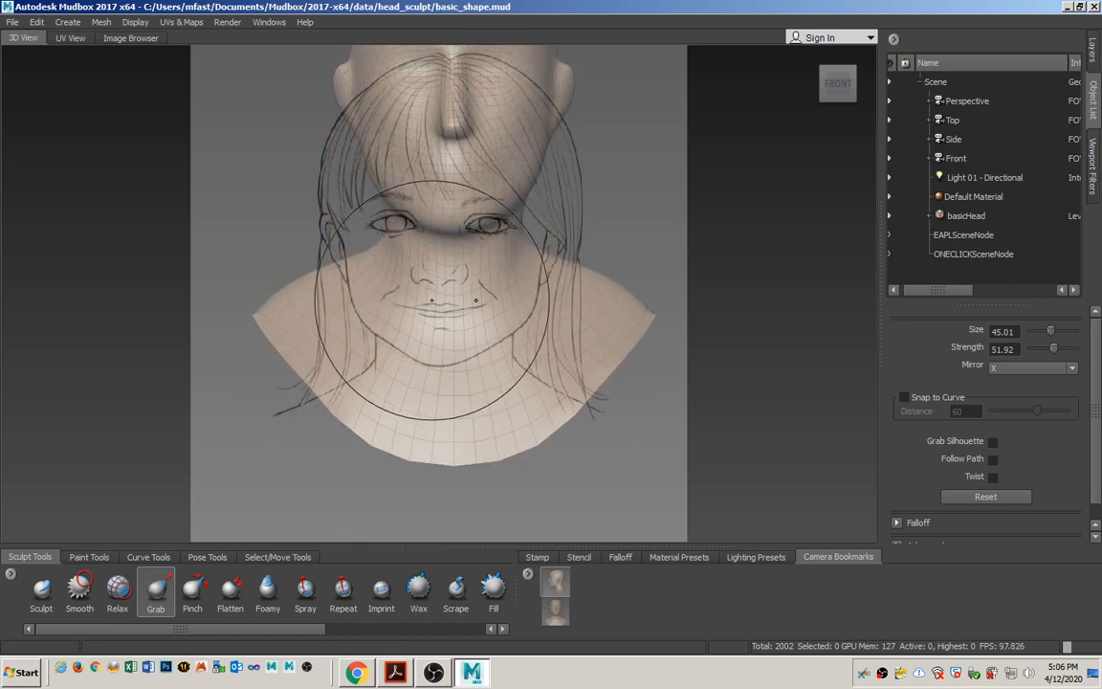
{"action": "left_click", "coordinate": [553, 613]}
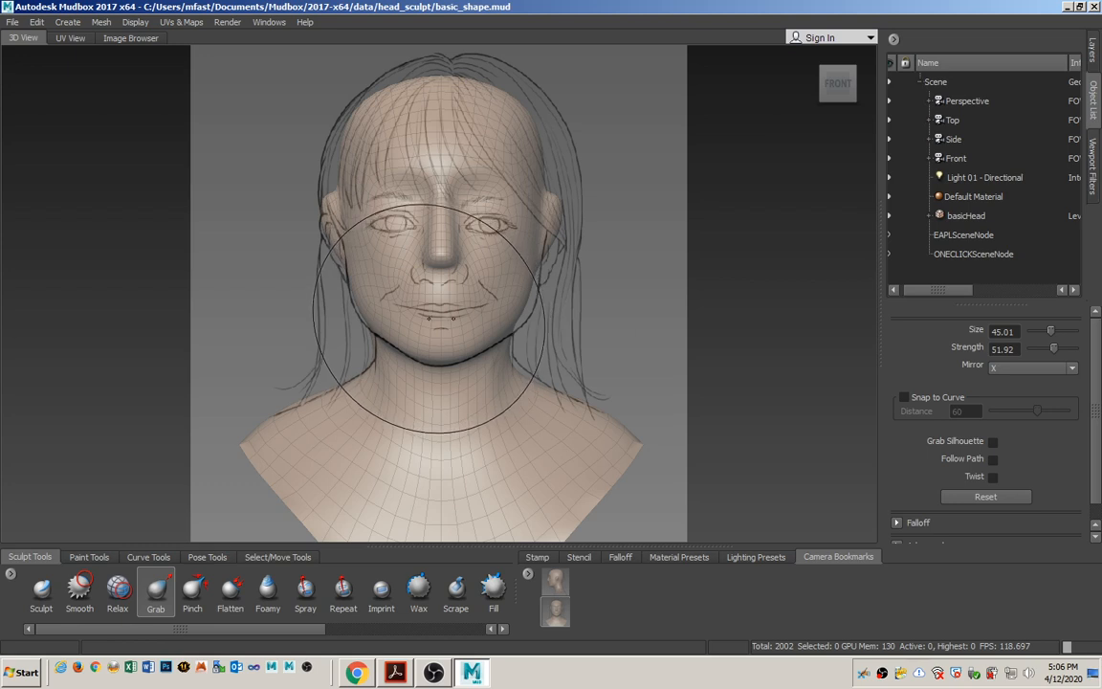
{"action": "mouse_move", "coordinate": [465, 250]}
{"action": "middle_mouse_down", "text": "alt"}
{"action": "mouse_move", "coordinate": [443, 413]}
{"action": "mouse_move", "coordinate": [476, 240]}
{"action": "mouse_move", "coordinate": [446, 394]}
{"action": "mouse_move", "coordinate": [462, 340]}
{"action": "mouse_move", "coordinate": [460, 356]}
{"action": "middle_mouse_up", "text": "alt"}
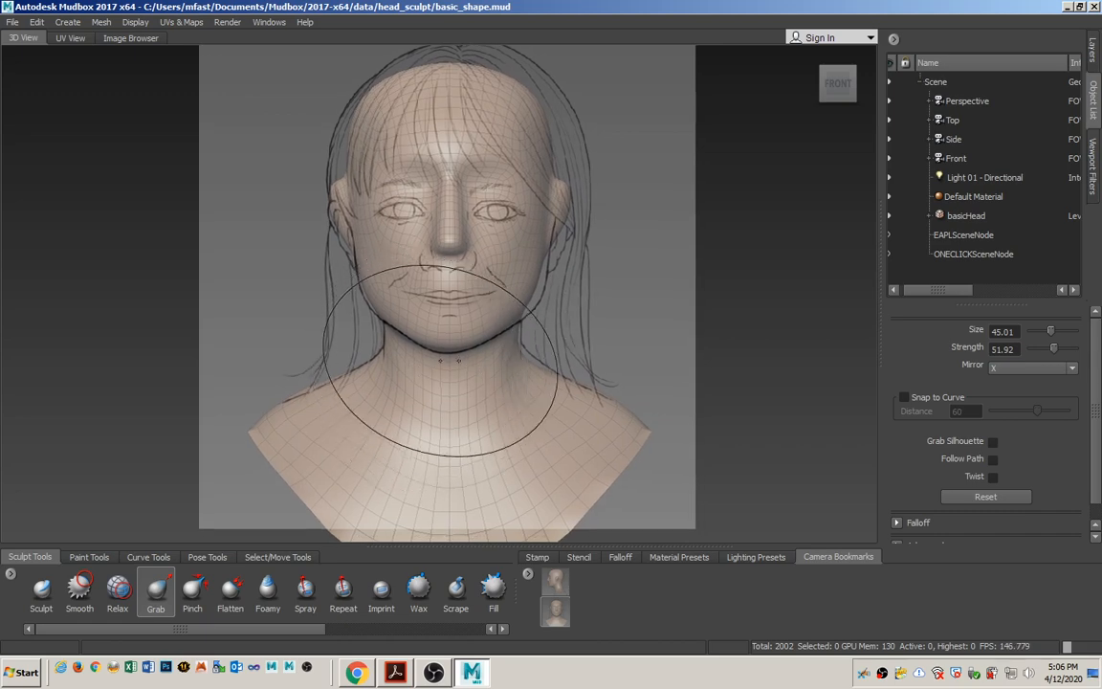
{"action": "mouse_move", "coordinate": [440, 361]}
{"action": "right_mouse_down", "text": "alt"}
{"action": "mouse_move", "coordinate": [441, 285]}
{"action": "mouse_move", "coordinate": [410, 371]}
{"action": "mouse_move", "coordinate": [406, 214]}
{"action": "mouse_move", "coordinate": [408, 440]}
{"action": "mouse_move", "coordinate": [394, 443]}
{"action": "right_mouse_up", "text": "alt"}
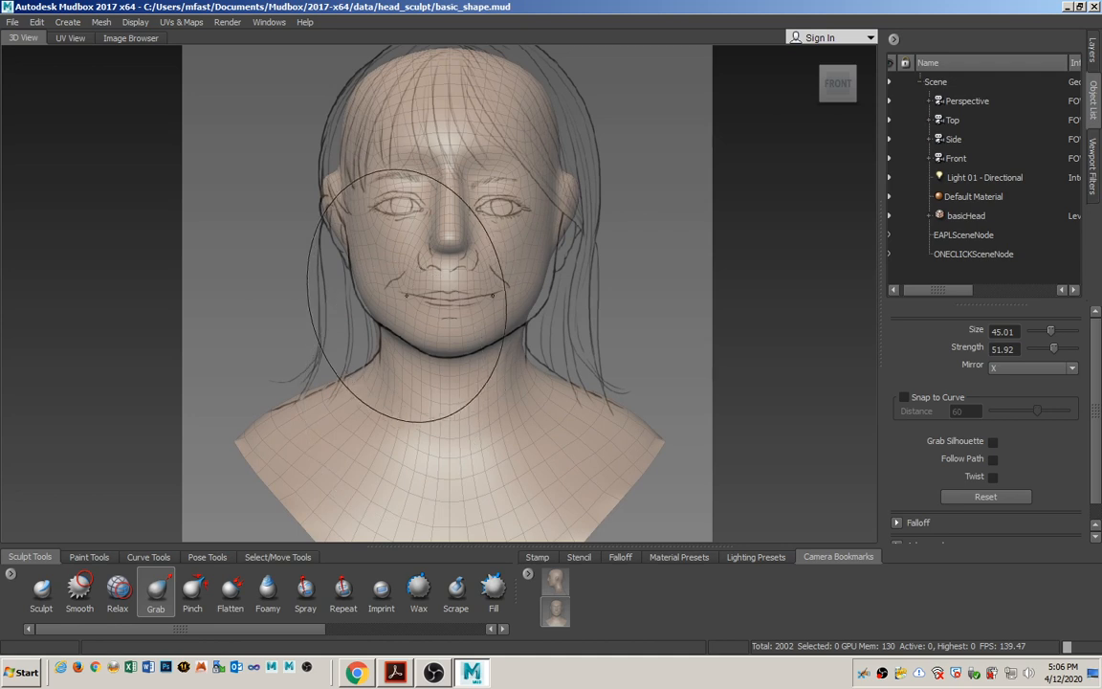
{"action": "middle_click_drag", "start_coordinate": [407, 302], "coordinate": [413, 213], "text": "alt"}
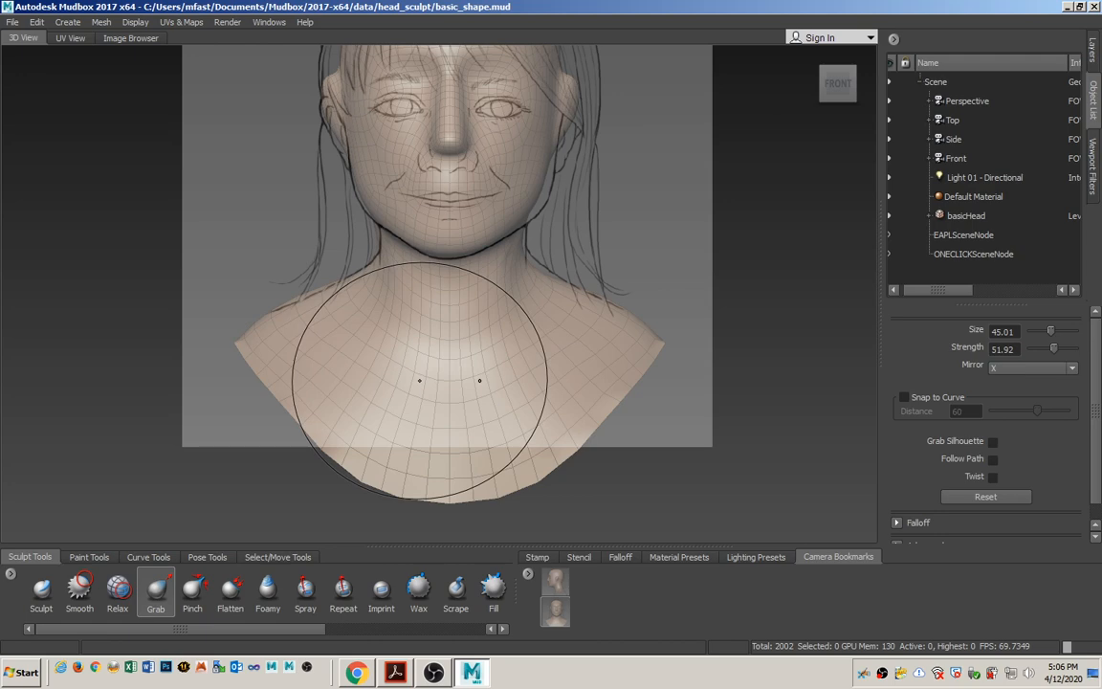
{"action": "mouse_move", "coordinate": [442, 279]}
{"action": "middle_mouse_down", "text": "alt"}
{"action": "mouse_move", "coordinate": [457, 288]}
{"action": "mouse_move", "coordinate": [445, 192]}
{"action": "mouse_move", "coordinate": [443, 375]}
{"action": "middle_mouse_up", "text": "alt"}
{"action": "mouse_move", "coordinate": [424, 194]}
{"action": "middle_mouse_down", "text": "alt"}
{"action": "mouse_move", "coordinate": [435, 269]}
{"action": "mouse_move", "coordinate": [429, 119]}
{"action": "mouse_move", "coordinate": [441, 94]}
{"action": "middle_mouse_up", "text": "alt"}
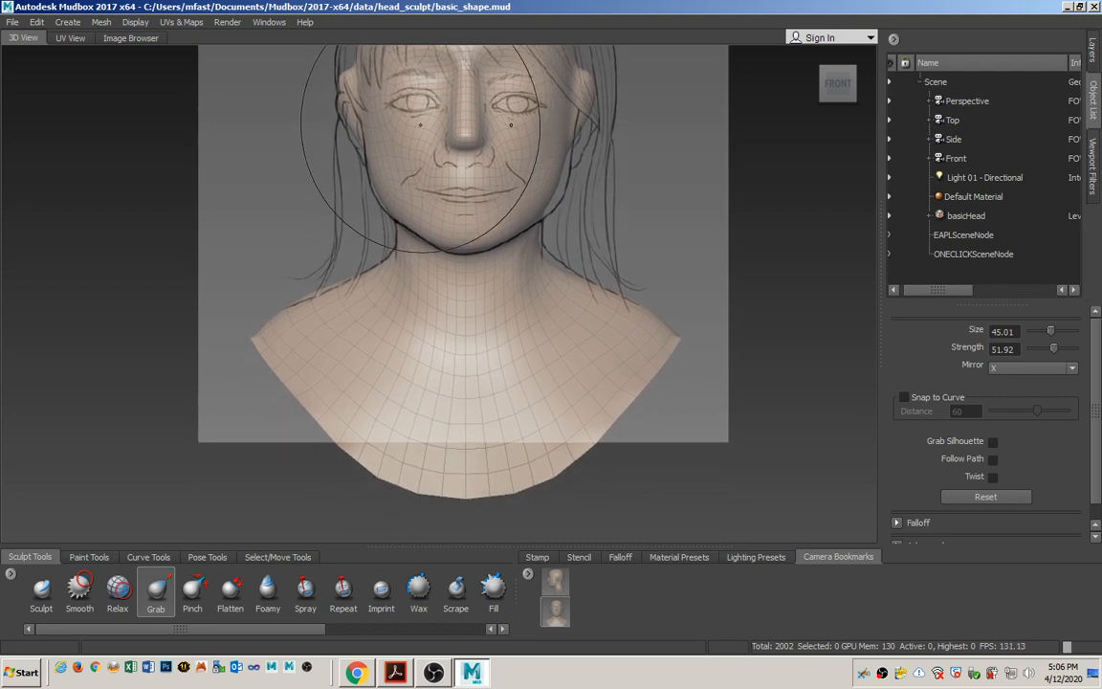
Shrink the lower edge of the chest with the Smooth tool at size 45.01 and strength 71.90, mirrored across X.
{"action": "left_click", "coordinate": [81, 591]}
{"action": "mouse_move", "coordinate": [443, 474]}
{"action": "left_mouse_down"}
{"action": "mouse_move", "coordinate": [450, 455]}
{"action": "mouse_move", "coordinate": [509, 445]}
{"action": "left_mouse_up"}
{"action": "mouse_move", "coordinate": [431, 441]}
{"action": "left_mouse_down"}
{"action": "mouse_move", "coordinate": [474, 440]}
{"action": "mouse_move", "coordinate": [376, 410]}
{"action": "mouse_move", "coordinate": [488, 429]}
{"action": "mouse_move", "coordinate": [374, 416]}
{"action": "mouse_move", "coordinate": [485, 429]}
{"action": "mouse_move", "coordinate": [399, 416]}
{"action": "mouse_move", "coordinate": [430, 406]}
{"action": "mouse_move", "coordinate": [413, 408]}
{"action": "mouse_move", "coordinate": [465, 414]}
{"action": "mouse_move", "coordinate": [405, 418]}
{"action": "mouse_move", "coordinate": [465, 418]}
{"action": "mouse_move", "coordinate": [465, 393]}
{"action": "mouse_move", "coordinate": [403, 387]}
{"action": "mouse_move", "coordinate": [454, 387]}
{"action": "mouse_move", "coordinate": [463, 430]}
{"action": "mouse_move", "coordinate": [455, 415]}
{"action": "mouse_move", "coordinate": [394, 409]}
{"action": "mouse_move", "coordinate": [460, 423]}
{"action": "mouse_move", "coordinate": [450, 383]}
{"action": "mouse_move", "coordinate": [393, 308]}
{"action": "mouse_move", "coordinate": [499, 431]}
{"action": "mouse_move", "coordinate": [513, 415]}
{"action": "mouse_move", "coordinate": [595, 396]}
{"action": "mouse_move", "coordinate": [497, 409]}
{"action": "left_mouse_up"}
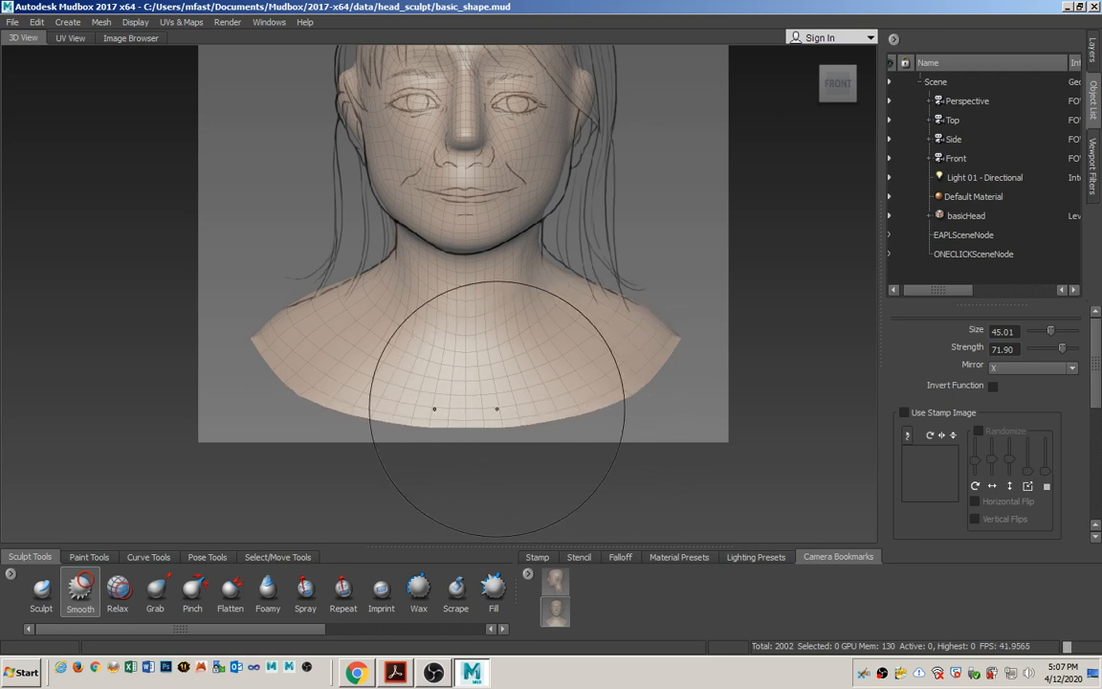
{"action": "mouse_move", "coordinate": [511, 332]}
{"action": "middle_mouse_down", "text": "alt"}
{"action": "mouse_move", "coordinate": [526, 354]}
{"action": "mouse_move", "coordinate": [529, 401]}
{"action": "middle_mouse_up", "text": "alt"}
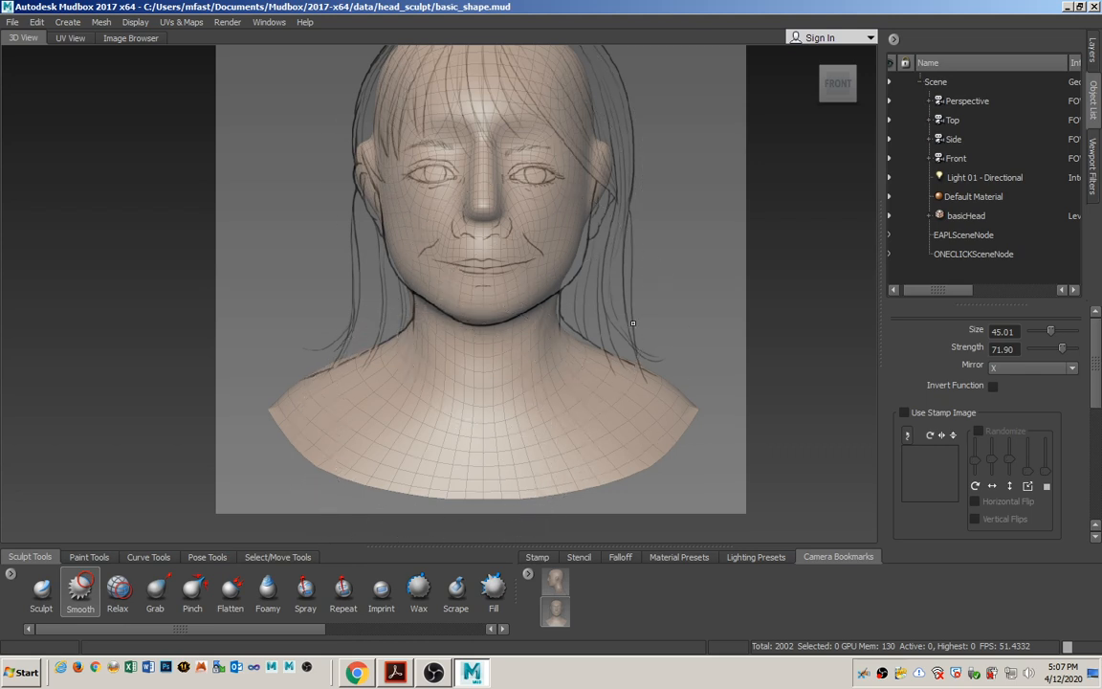
Switch to Acrobat, review the head proportion instructions and Figure 3.12 on page 50, and return to the bust in Mudbox.
{"action": "key", "text": "alt+Tab"}
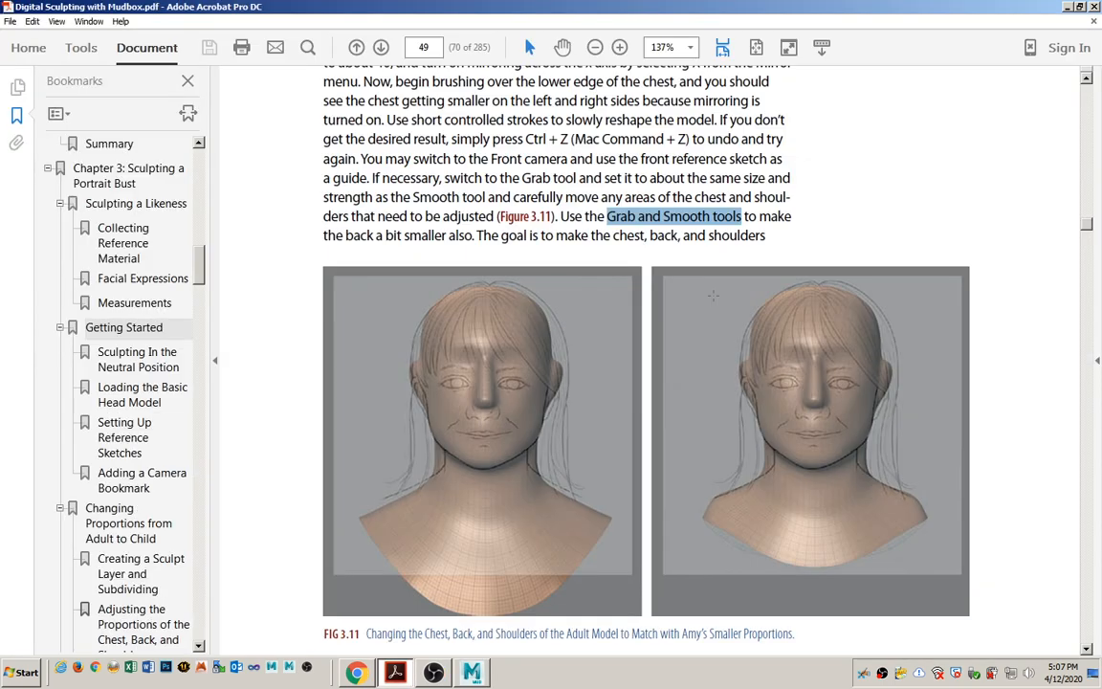
{"action": "scroll", "coordinate": [782, 433], "scroll_direction": "down", "scroll_amount": 10}
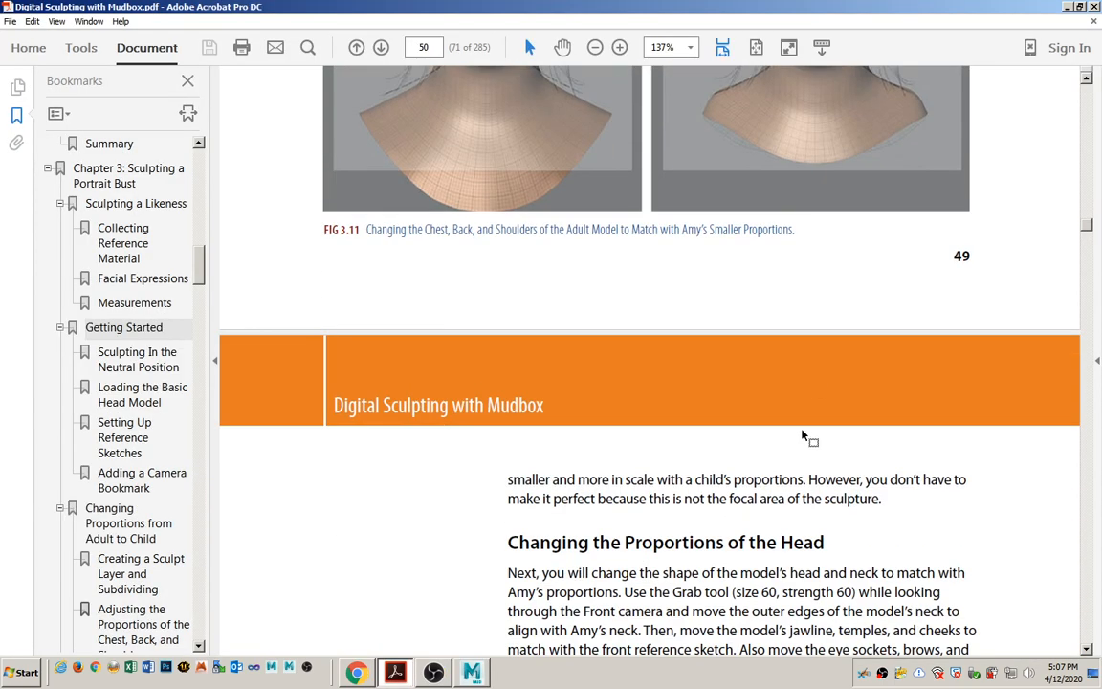
{"action": "scroll", "coordinate": [783, 434], "scroll_direction": "down", "scroll_amount": 10}
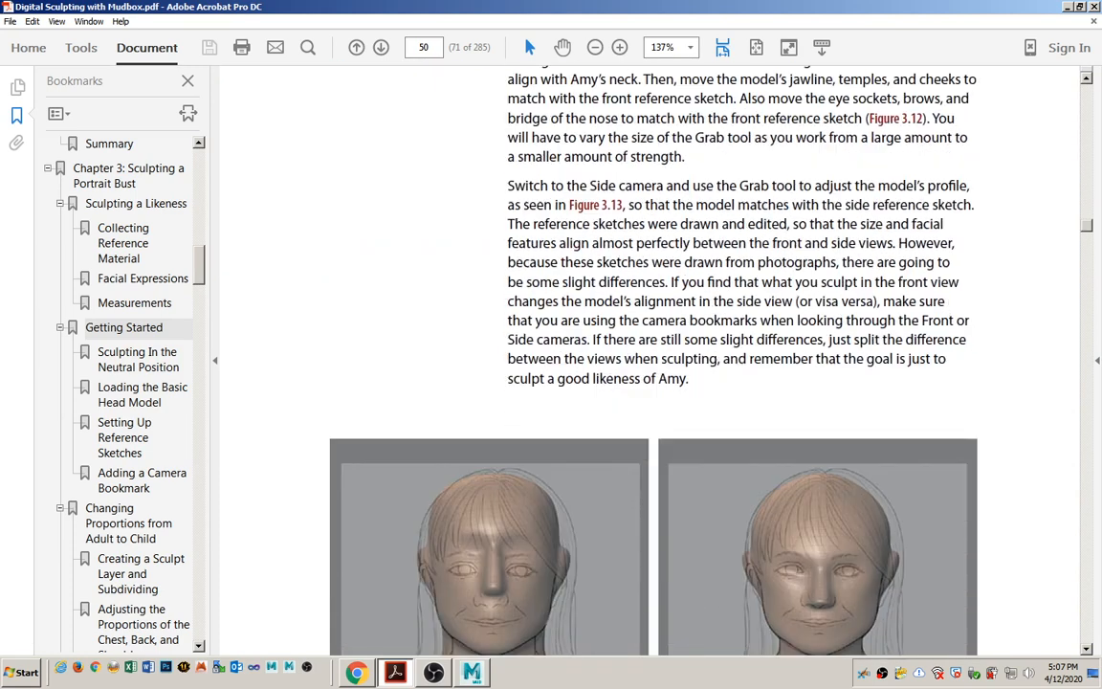
{"action": "scroll", "coordinate": [740, 442], "scroll_direction": "down", "scroll_amount": 3}
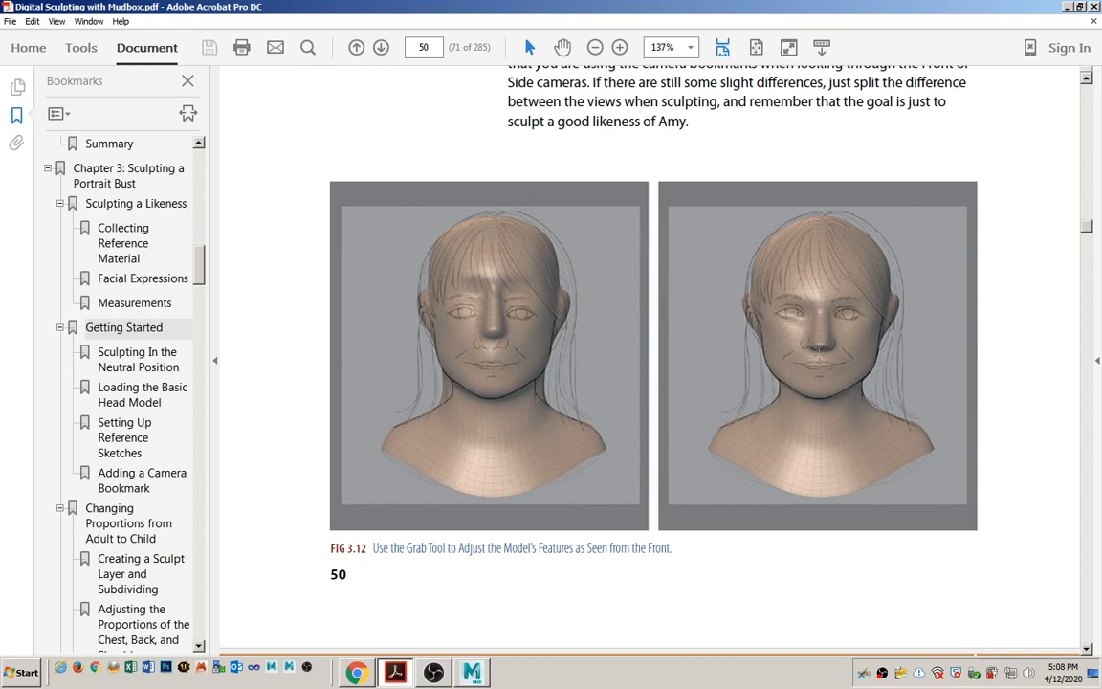
{"action": "key", "text": "alt+Tab"}
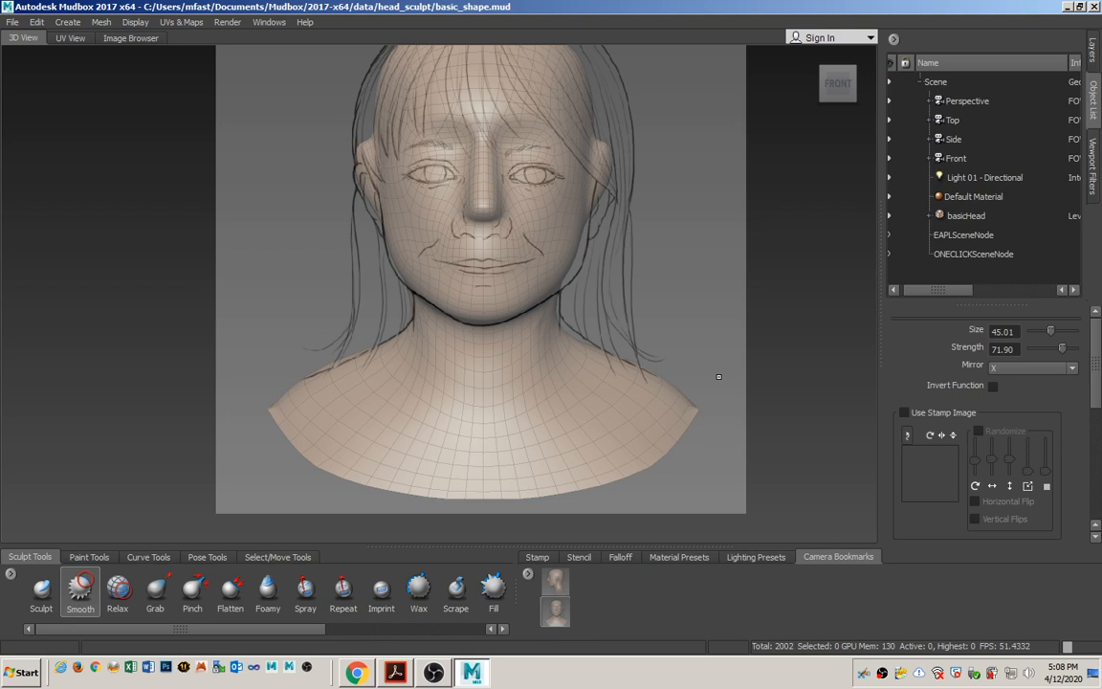
{"action": "scroll", "coordinate": [545, 426], "scroll_direction": "up", "scroll_amount": 5}
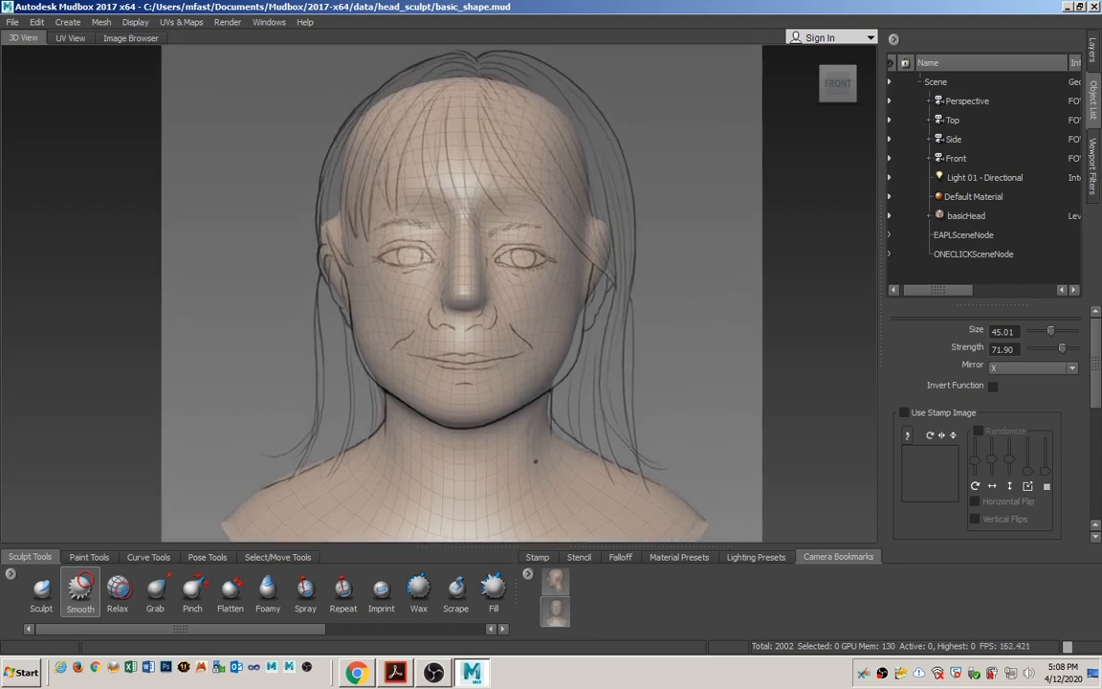
Activate the Grab tool and reduce its size to 10.41 for reshaping the facial features.
{"action": "scroll", "coordinate": [545, 426], "scroll_direction": "up", "scroll_amount": 4}
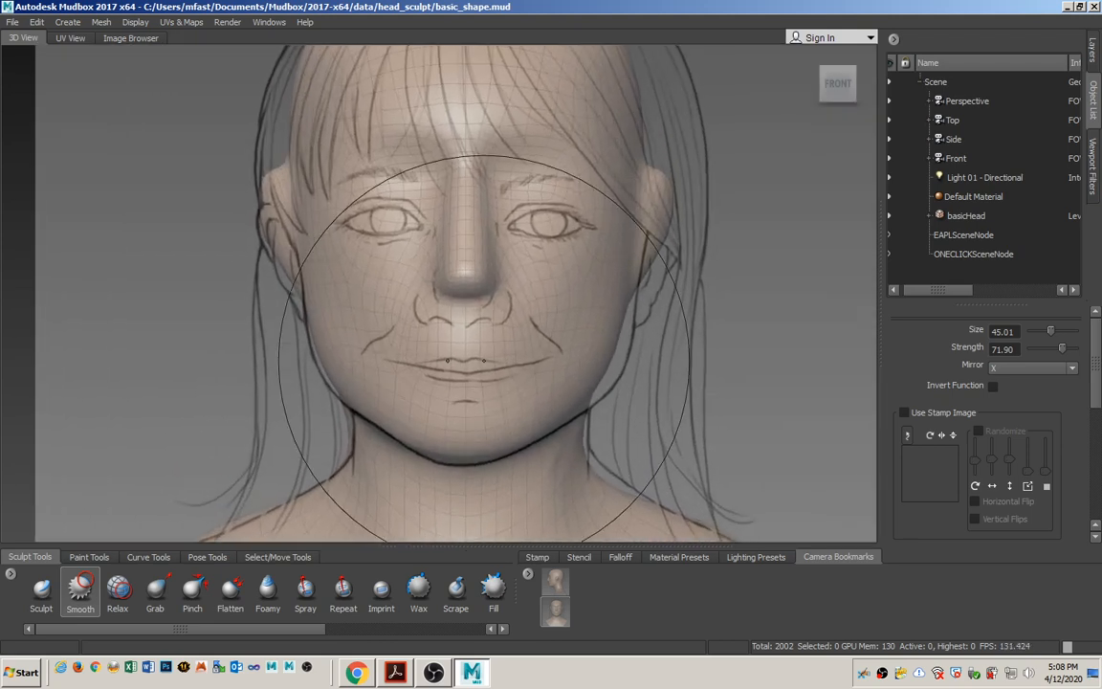
{"action": "middle_click_drag", "start_coordinate": [527, 275], "coordinate": [502, 299], "text": "alt"}
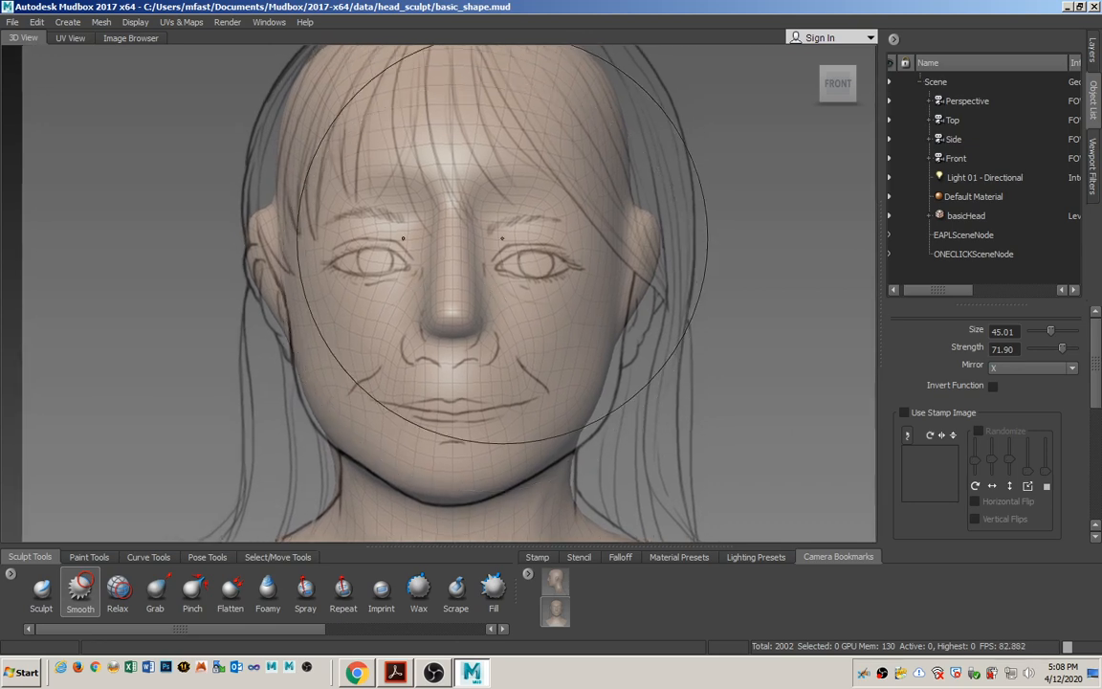
{"action": "left_click", "coordinate": [155, 593]}
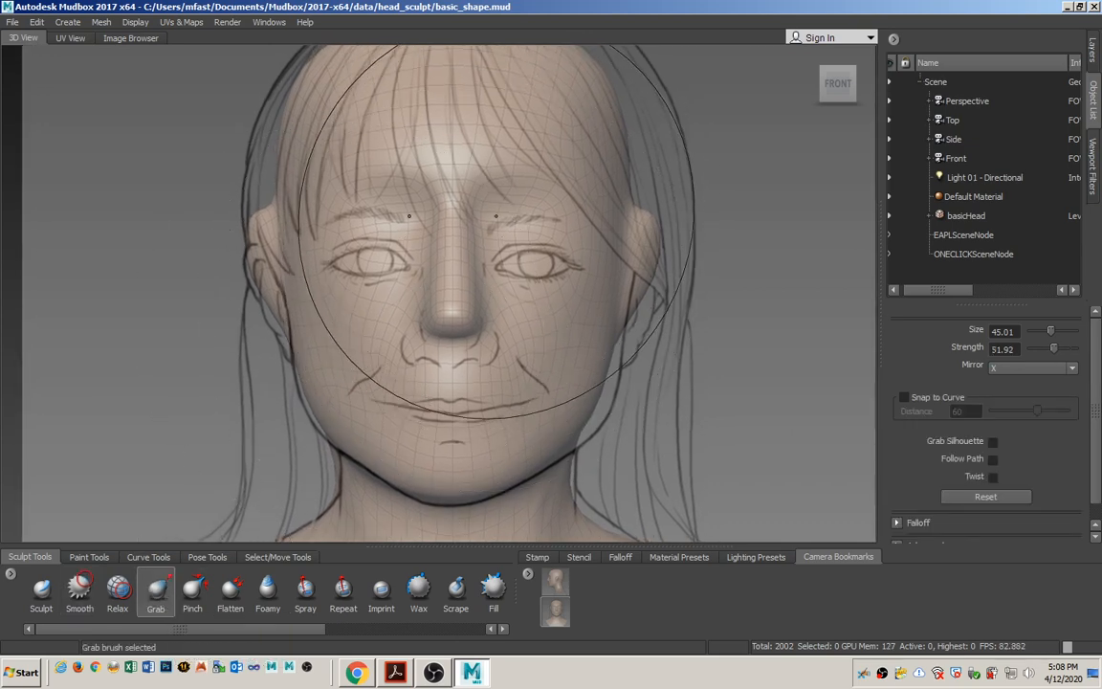
{"action": "left_click_drag", "start_coordinate": [508, 218], "coordinate": [361, 217]}
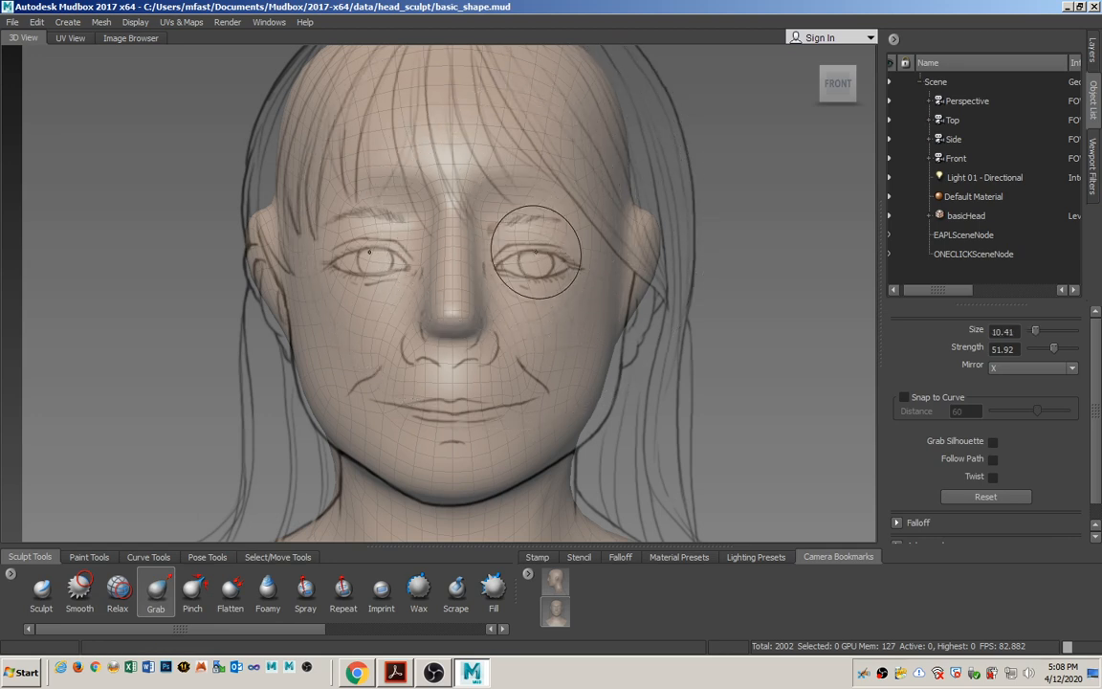
Try to reshape the brows and eye sockets with the Grab tool to follow the eyes in the front sketch.
{"action": "mouse_move", "coordinate": [508, 216]}
{"action": "left_mouse_down"}
{"action": "mouse_move", "coordinate": [509, 234]}
{"action": "mouse_move", "coordinate": [553, 229]}
{"action": "mouse_move", "coordinate": [527, 270]}
{"action": "left_mouse_up"}
{"action": "left_click_drag", "start_coordinate": [506, 265], "coordinate": [505, 256]}
{"action": "left_click_drag", "start_coordinate": [540, 266], "coordinate": [570, 242]}
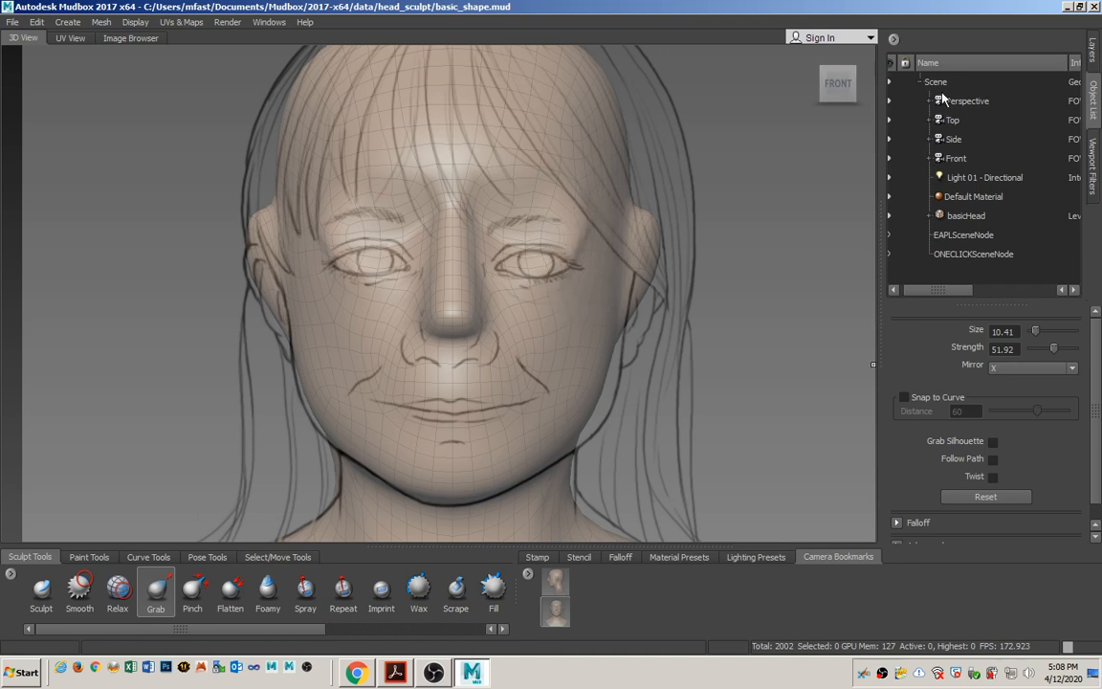
Hide the front sketch by lowering the Front camera's image plane visibility to 0.00.
{"action": "left_click", "coordinate": [956, 159]}
{"action": "left_click", "coordinate": [928, 159]}
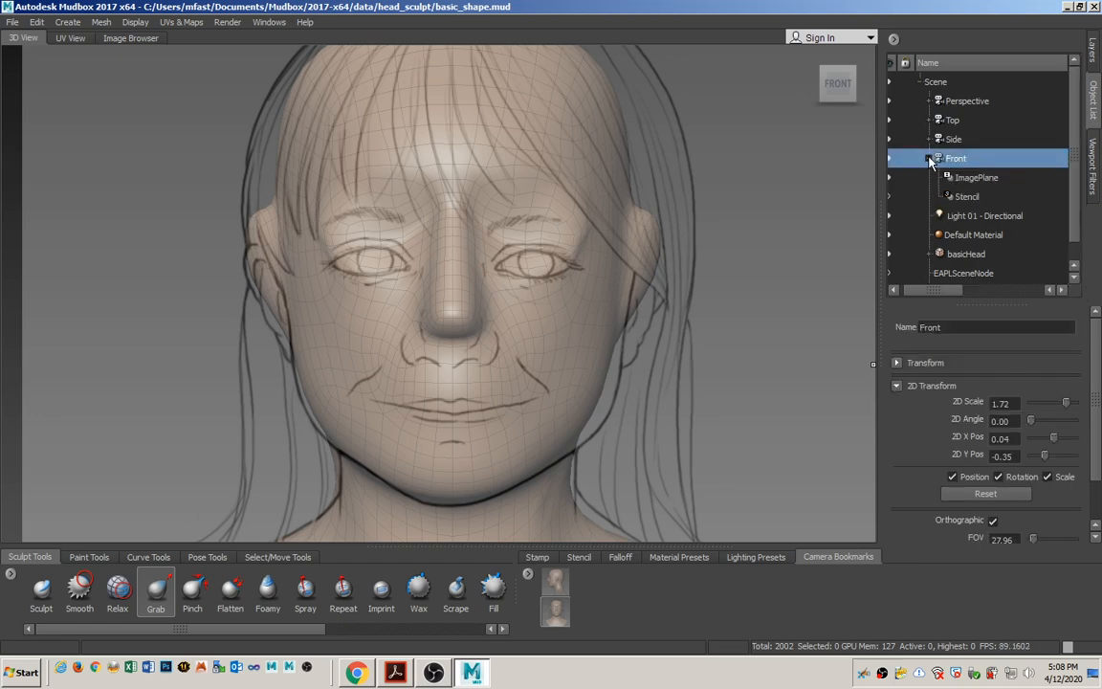
{"action": "left_click", "coordinate": [968, 179]}
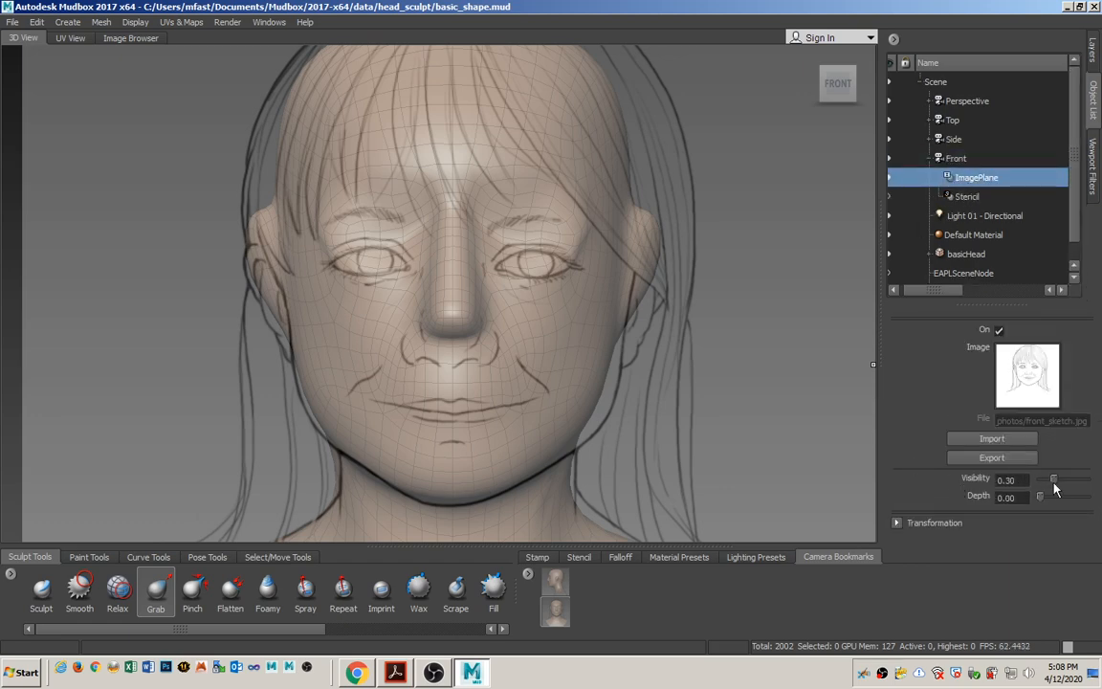
{"action": "left_click_drag", "start_coordinate": [1056, 484], "coordinate": [1036, 484]}
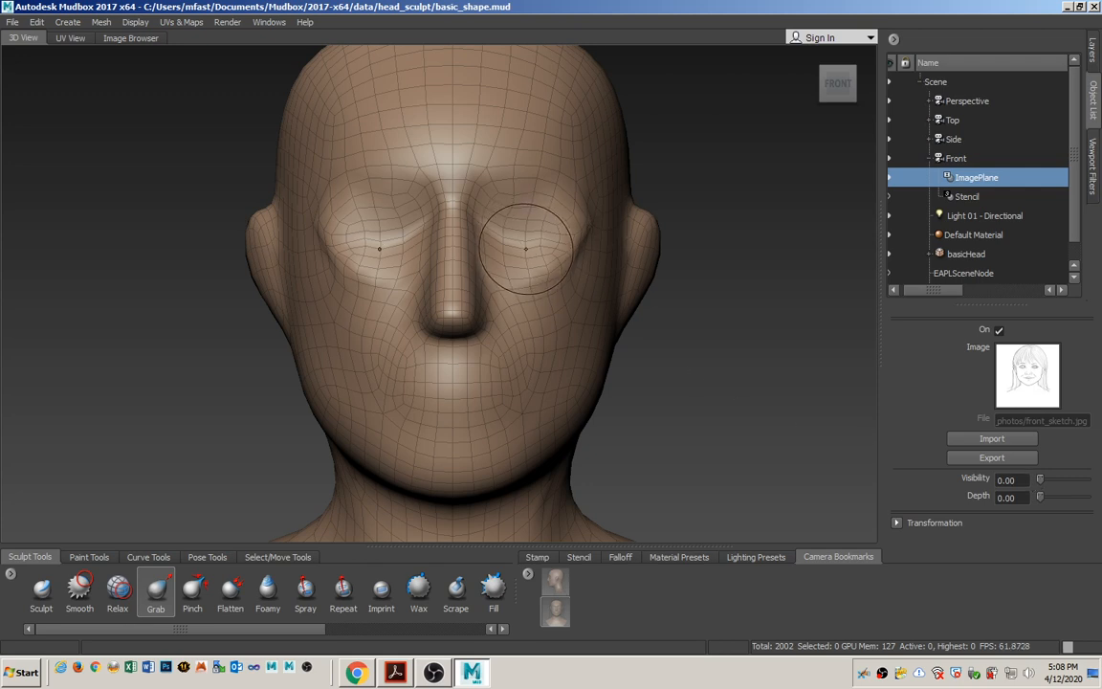
Undo the recent Grab strokes around both eyes.
{"action": "key", "text": "ctrl+z"}
{"action": "key", "text": "ctrl+z"}
{"action": "key", "text": "ctrl+z"}
{"action": "key", "text": "ctrl+z"}
{"action": "key", "text": "ctrl+z"}
{"action": "key", "text": "ctrl+z"}
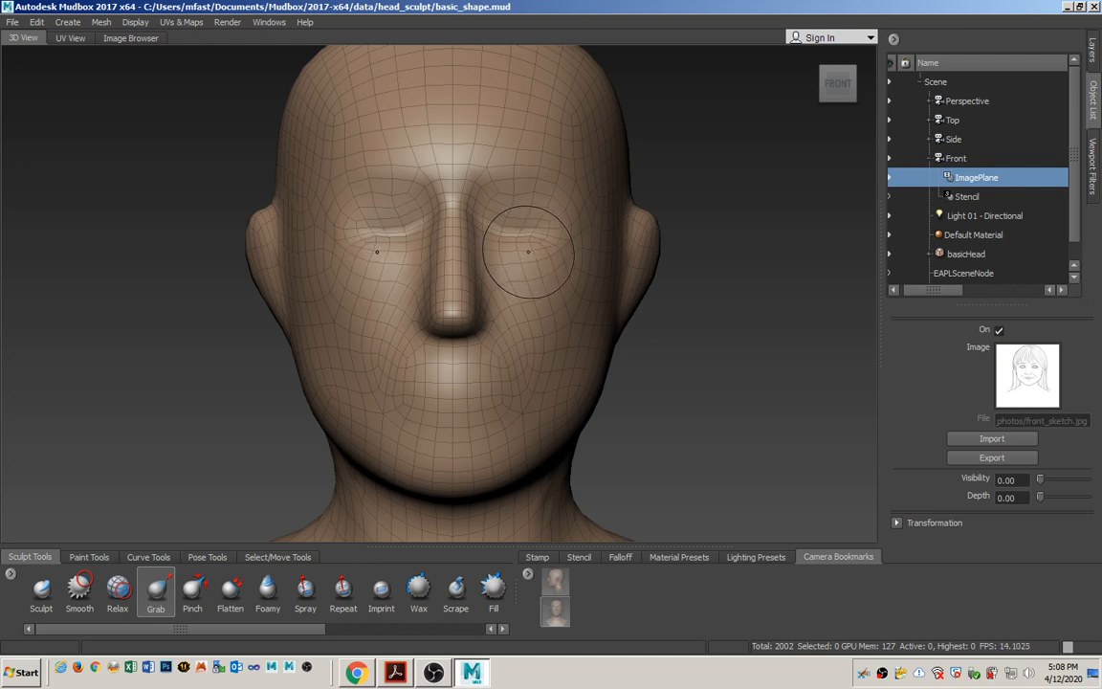
{"action": "key", "text": "ctrl+z"}
{"action": "key", "text": "ctrl+z"}
{"action": "key", "text": "ctrl+z"}
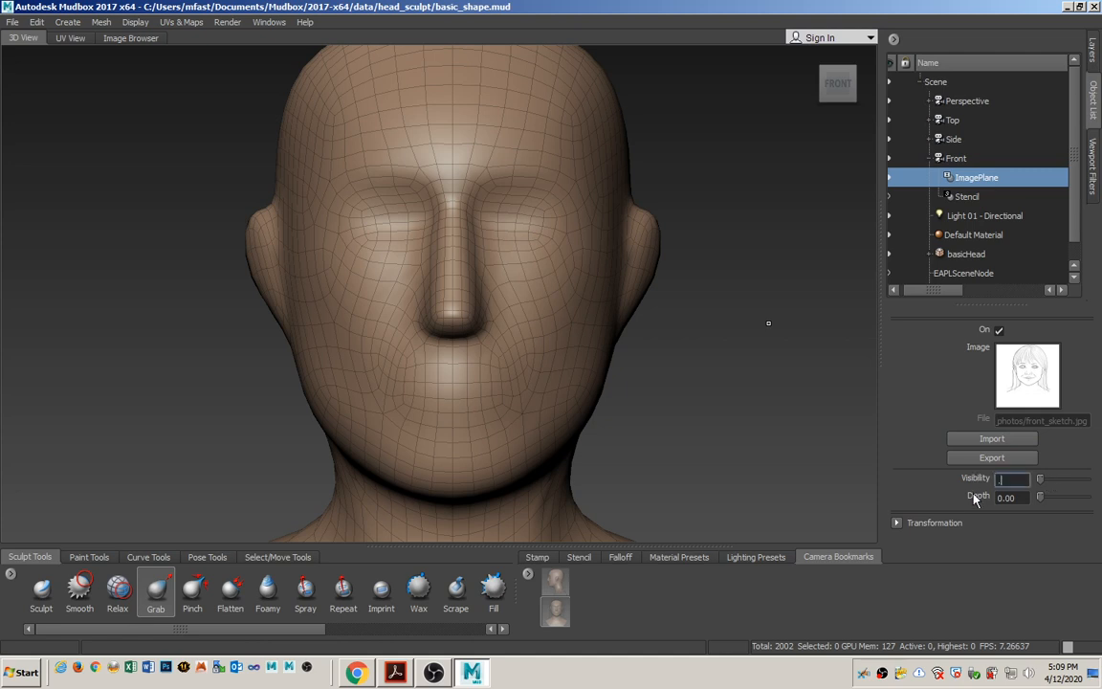
Set the front image plane's visibility to 0.30 and reshape the eye sockets and nose bridge with the Grab tool to match the sketch.
{"action": "type", "text": "3"}
{"action": "key", "text": "Return"}
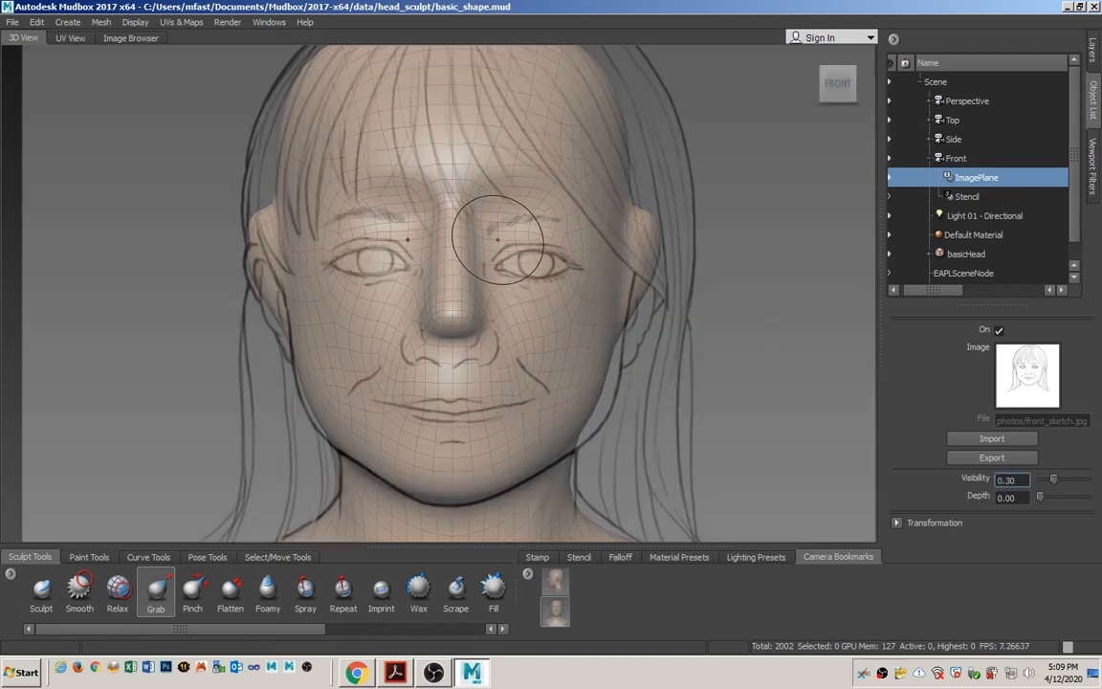
{"action": "left_click_drag", "start_coordinate": [511, 250], "coordinate": [568, 240]}
{"action": "key", "text": "b"}
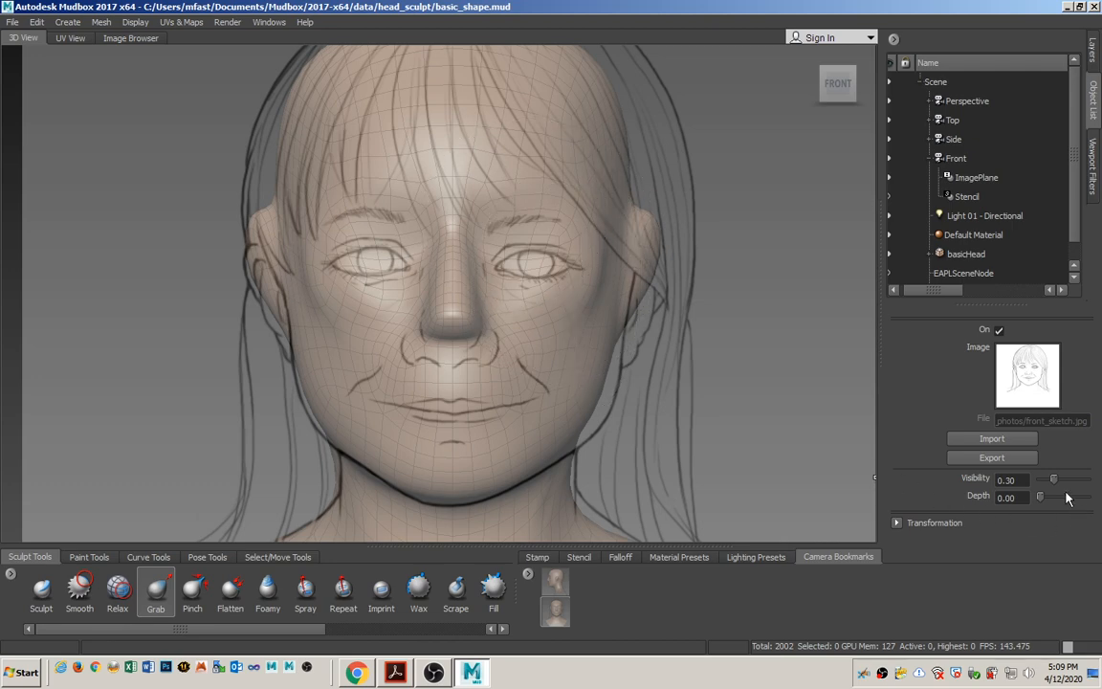
Refine the brow and eye sockets with the front sketch hidden, and return the image plane's visibility to 0.30.
{"action": "left_click_drag", "start_coordinate": [1051, 485], "coordinate": [1030, 481]}
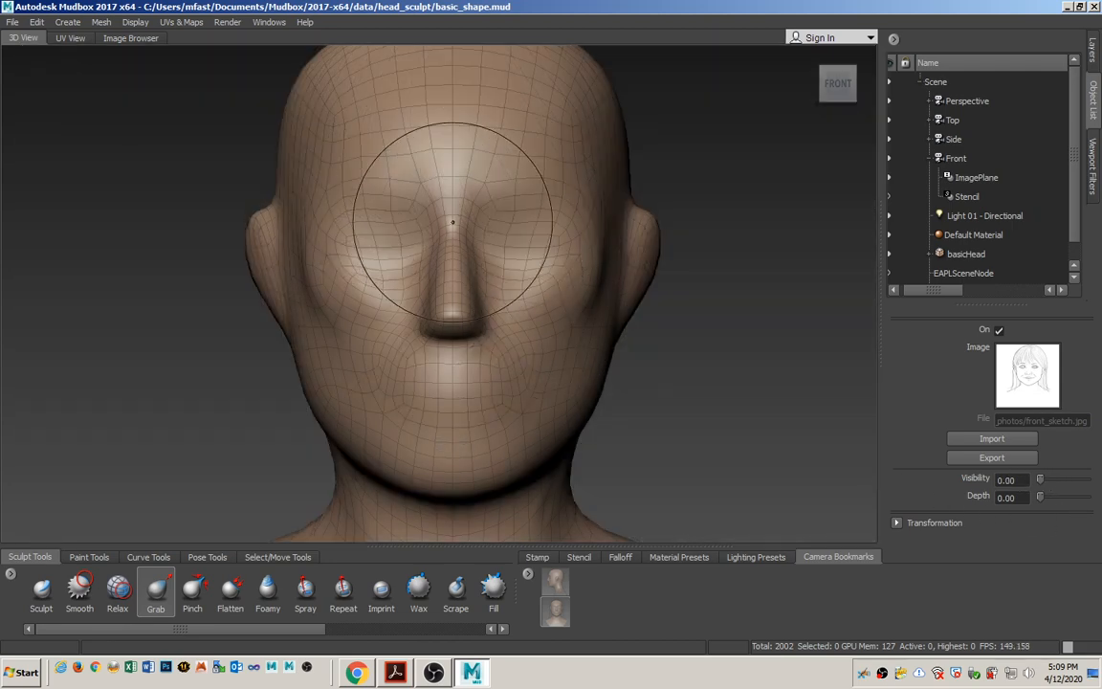
{"action": "left_click_drag", "start_coordinate": [508, 196], "coordinate": [516, 237]}
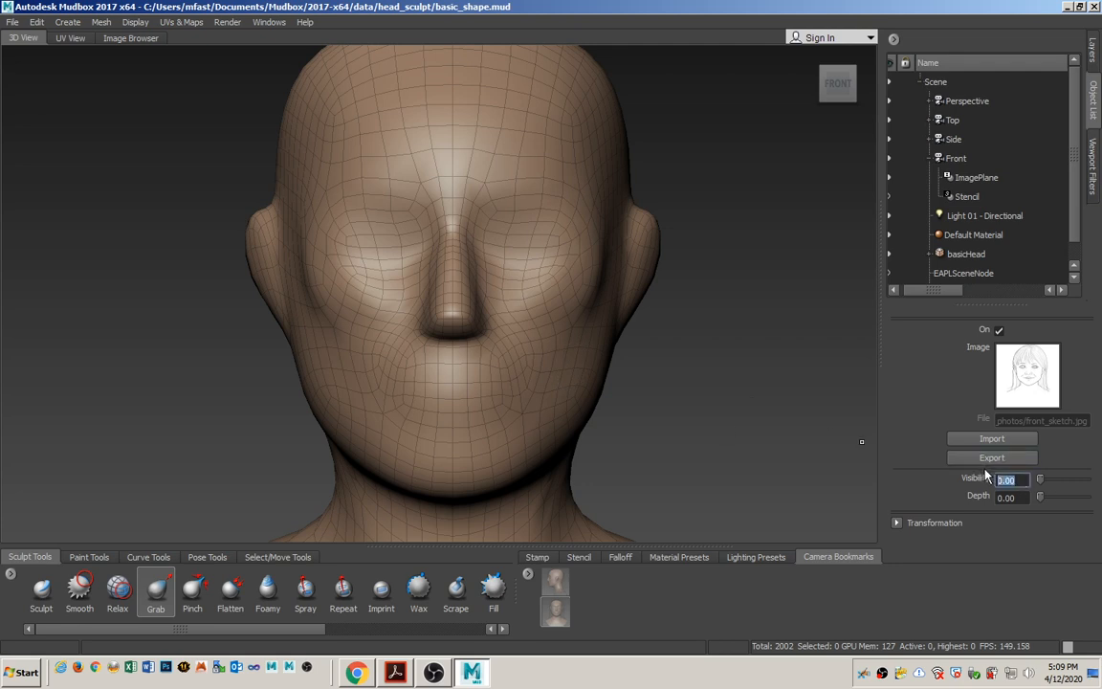
{"action": "type", "text": "0.3"}
{"action": "key", "text": "Return"}
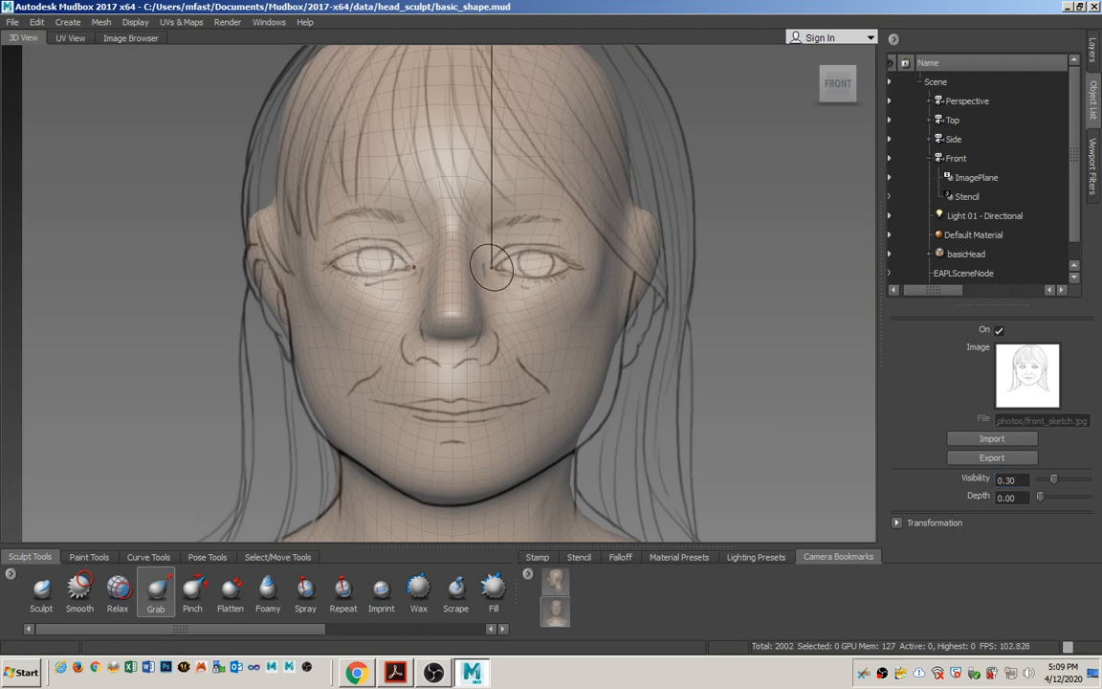
Resize the Grab brush and reshape the inner eye areas, nose tip and nostrils to fit the front sketch.
{"action": "key", "text": "b"}
{"action": "left_click_drag", "start_coordinate": [496, 276], "coordinate": [548, 276]}
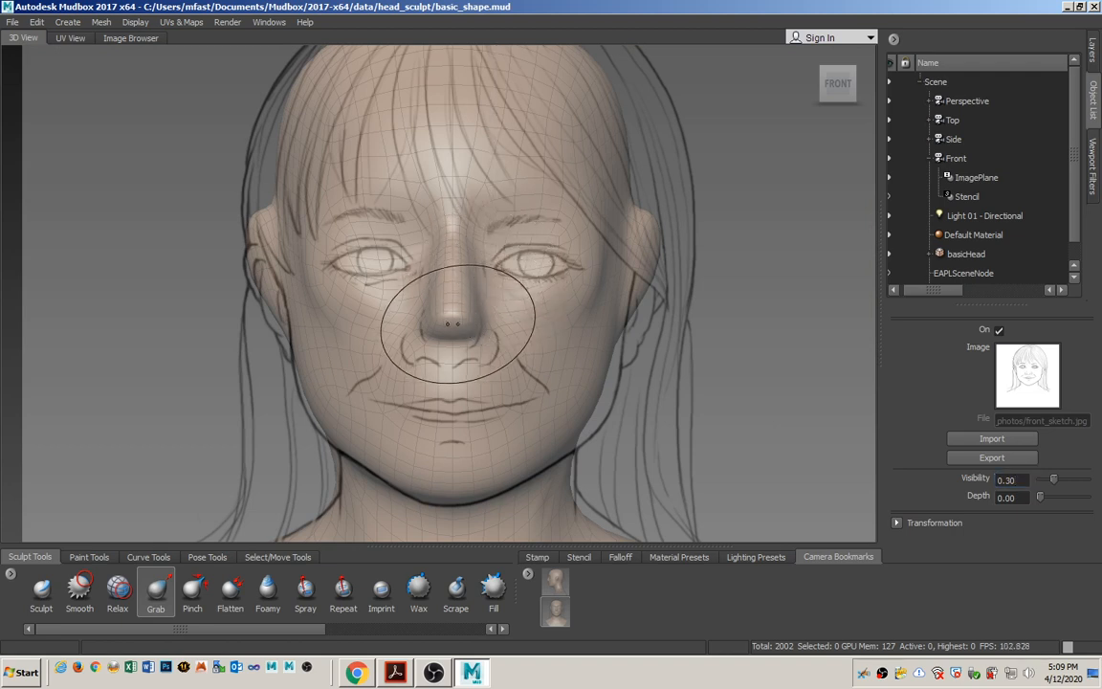
{"action": "mouse_move", "coordinate": [457, 342]}
{"action": "left_mouse_down"}
{"action": "mouse_move", "coordinate": [458, 315]}
{"action": "mouse_move", "coordinate": [514, 315]}
{"action": "mouse_move", "coordinate": [461, 352]}
{"action": "left_mouse_up"}
{"action": "key", "text": "b"}
{"action": "left_click_drag", "start_coordinate": [501, 327], "coordinate": [528, 330]}
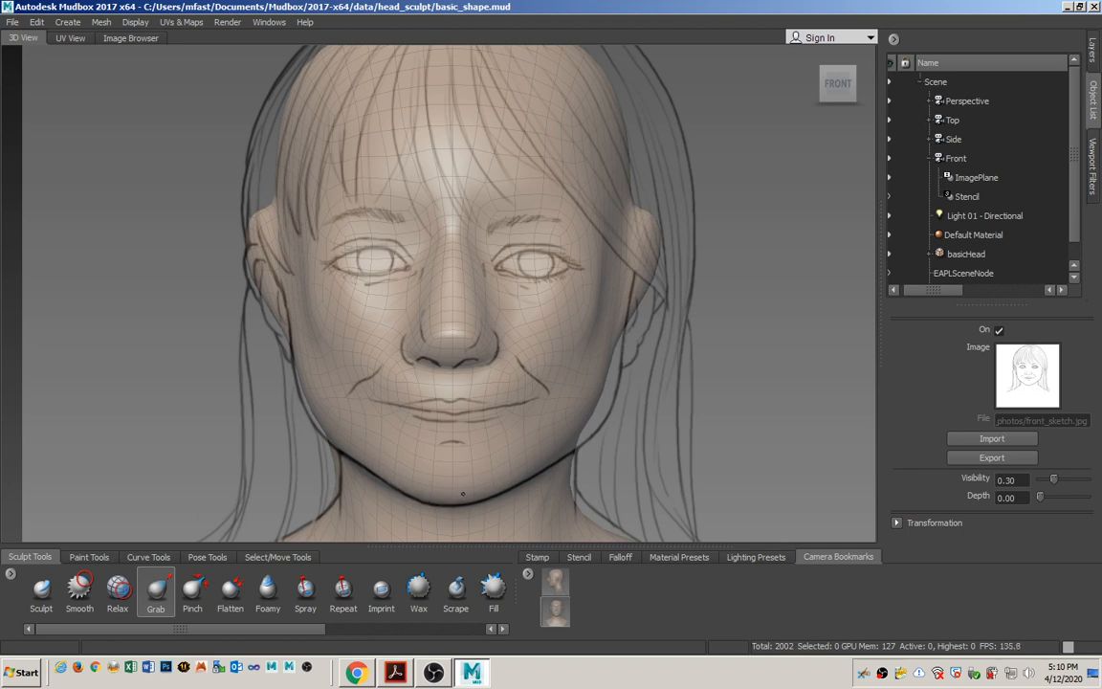
Widen the jaw and lower cheeks with the Grab tool to follow the face outline in the front sketch.
{"action": "left_click_drag", "start_coordinate": [582, 408], "coordinate": [613, 422]}
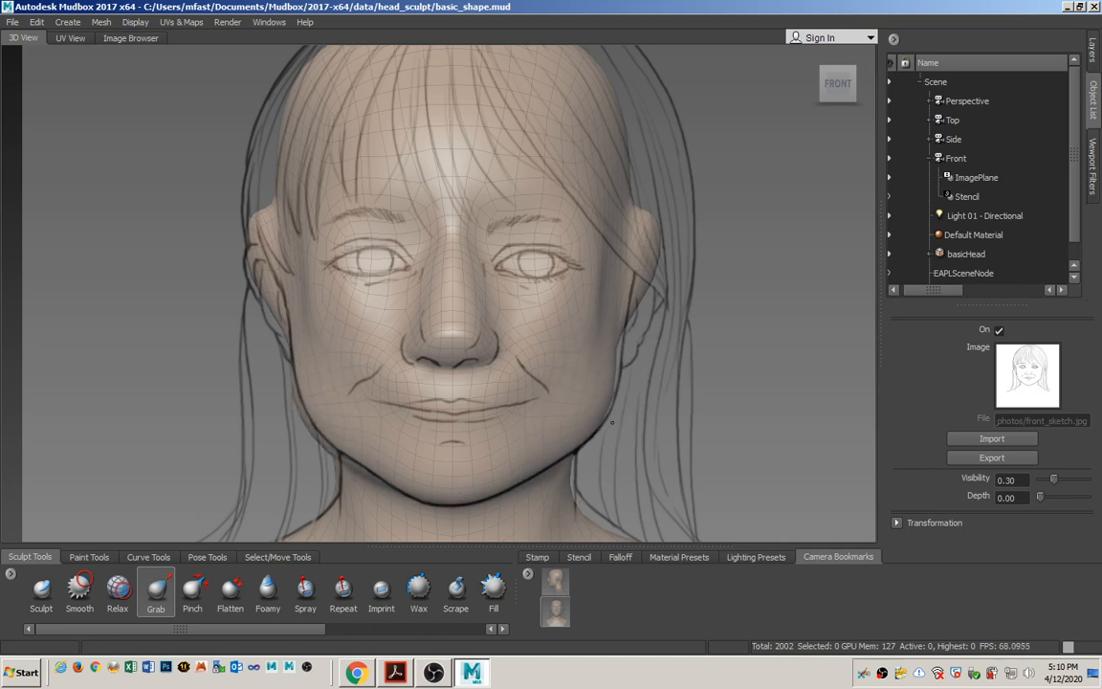
{"action": "left_click_drag", "start_coordinate": [615, 368], "coordinate": [625, 289]}
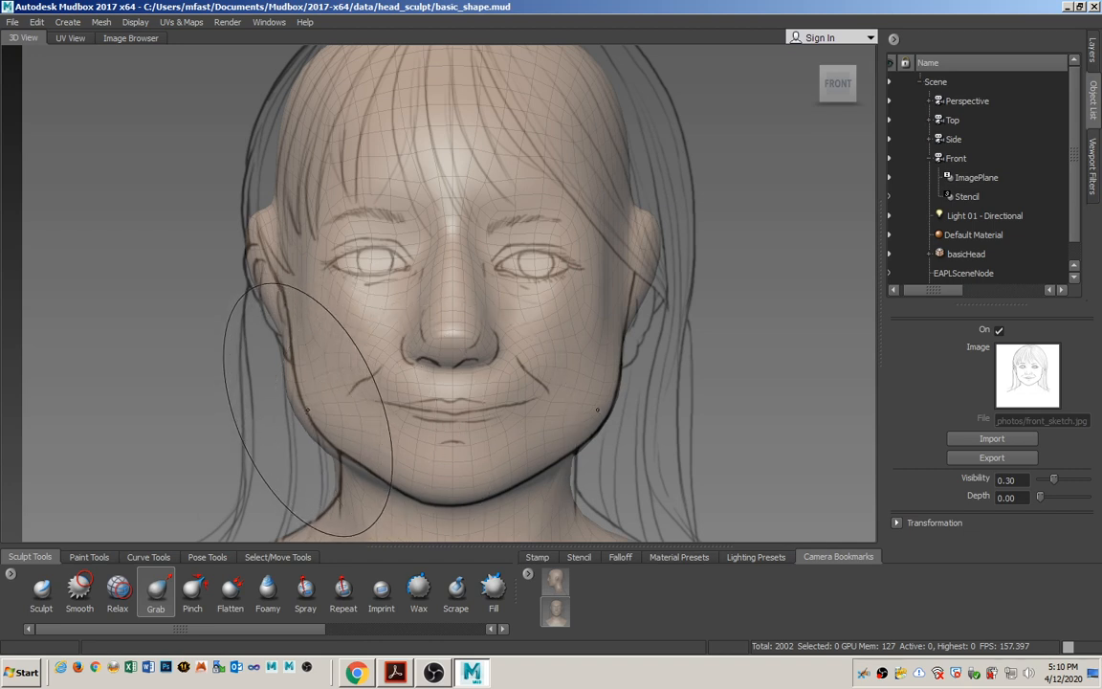
{"action": "left_click_drag", "start_coordinate": [307, 405], "coordinate": [314, 406]}
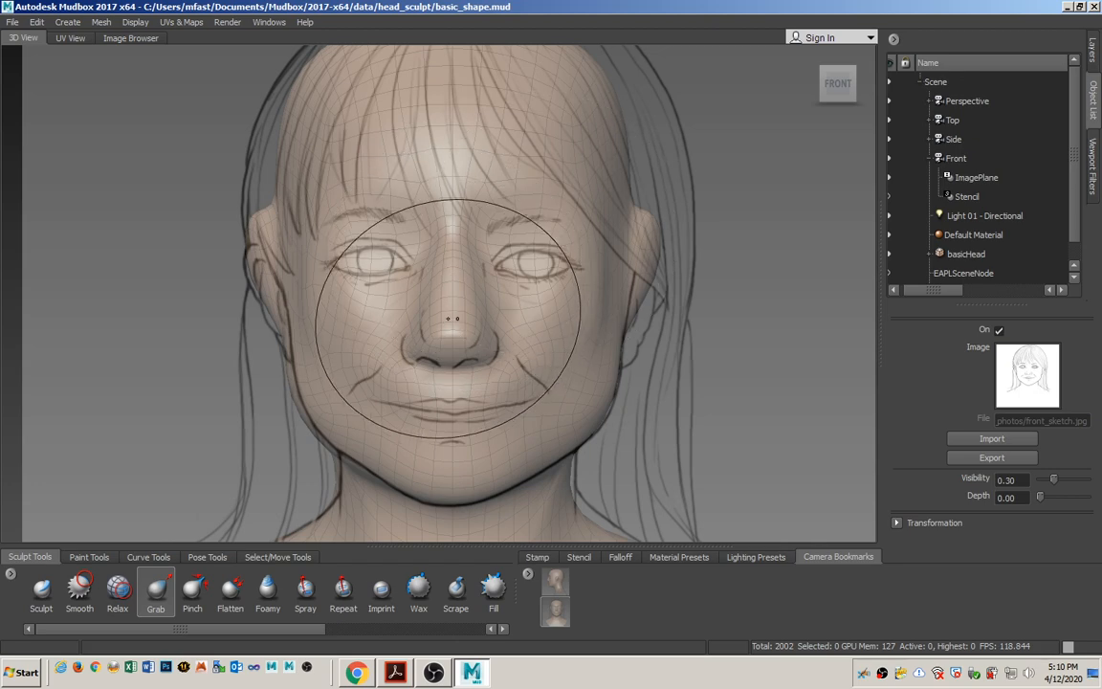
Check the whole head from the front, switch to Acrobat to study the side-view adjustments in Figure 3.13, and return to Mudbox.
{"action": "scroll", "coordinate": [430, 370], "scroll_direction": "down", "scroll_amount": 2}
{"action": "scroll", "coordinate": [472, 231], "scroll_direction": "down", "scroll_amount": 4}
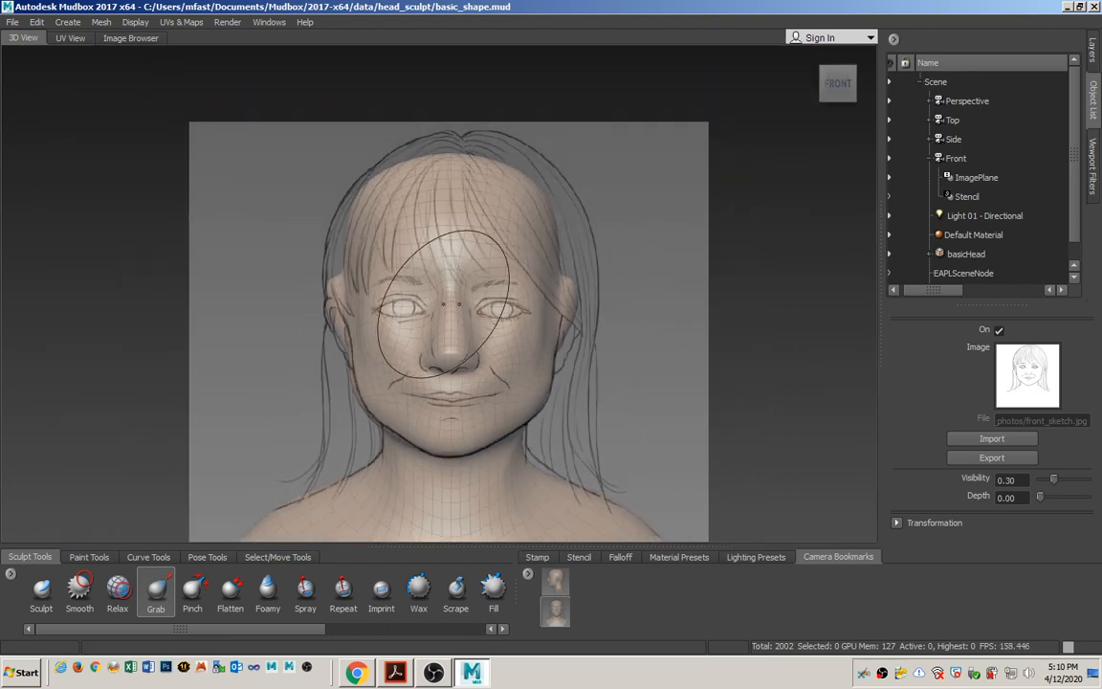
{"action": "scroll", "coordinate": [460, 274], "scroll_direction": "up", "scroll_amount": 3}
{"action": "scroll", "coordinate": [467, 268], "scroll_direction": "down", "scroll_amount": 2}
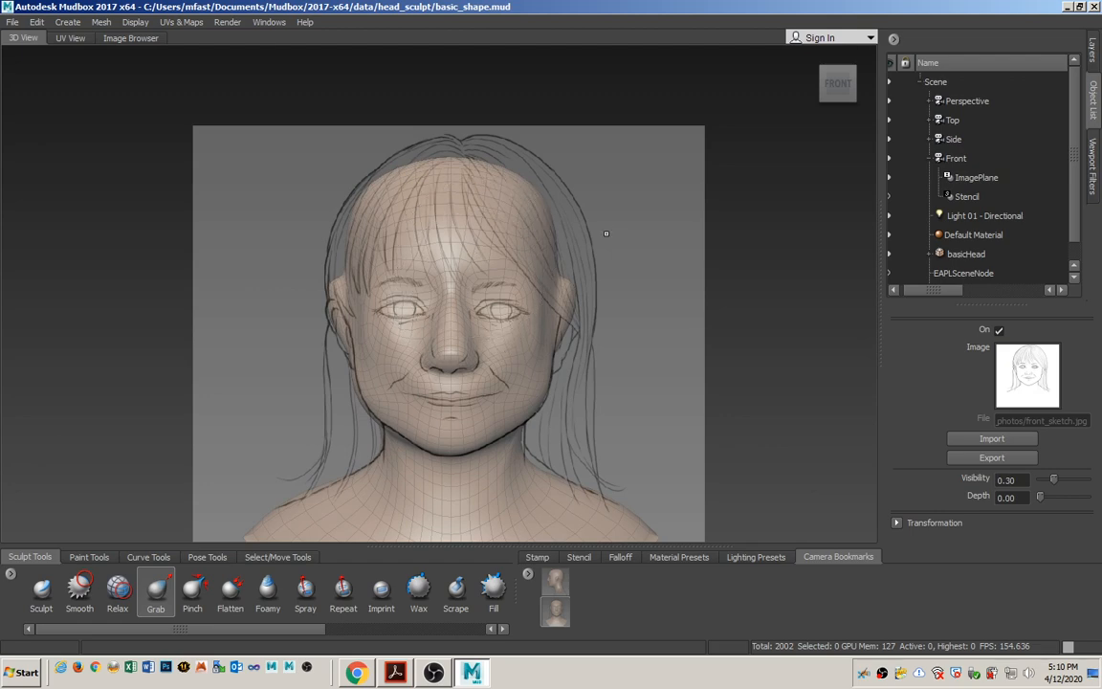
{"action": "key", "text": "alt+Tab"}
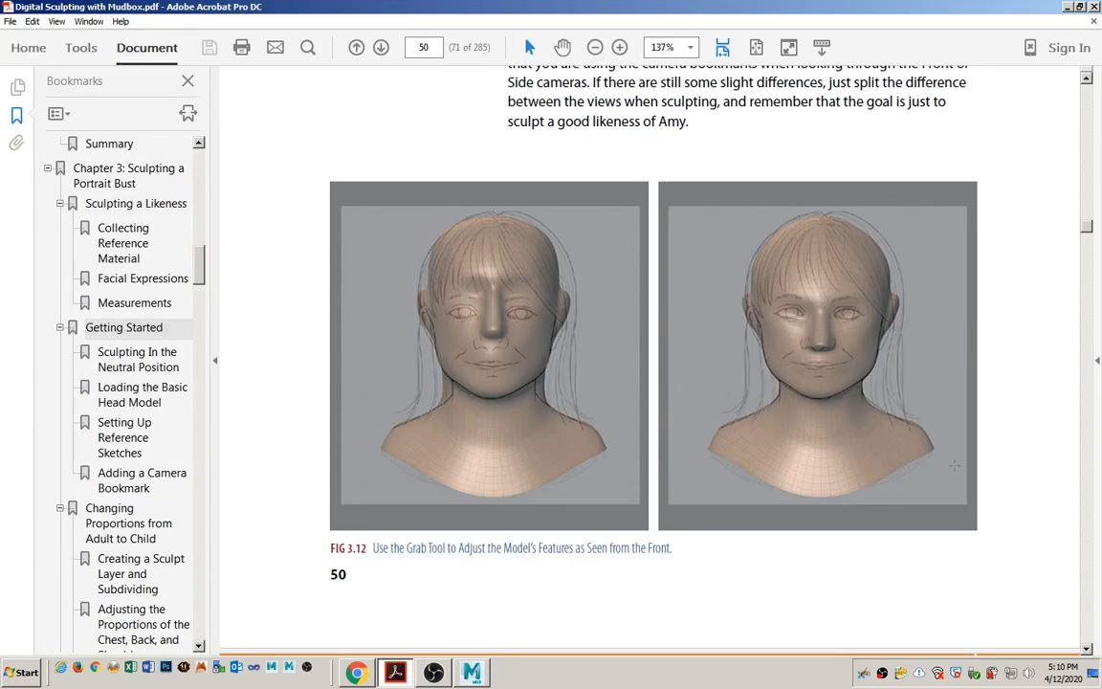
{"action": "scroll", "coordinate": [281, 524], "scroll_direction": "down", "scroll_amount": 10}
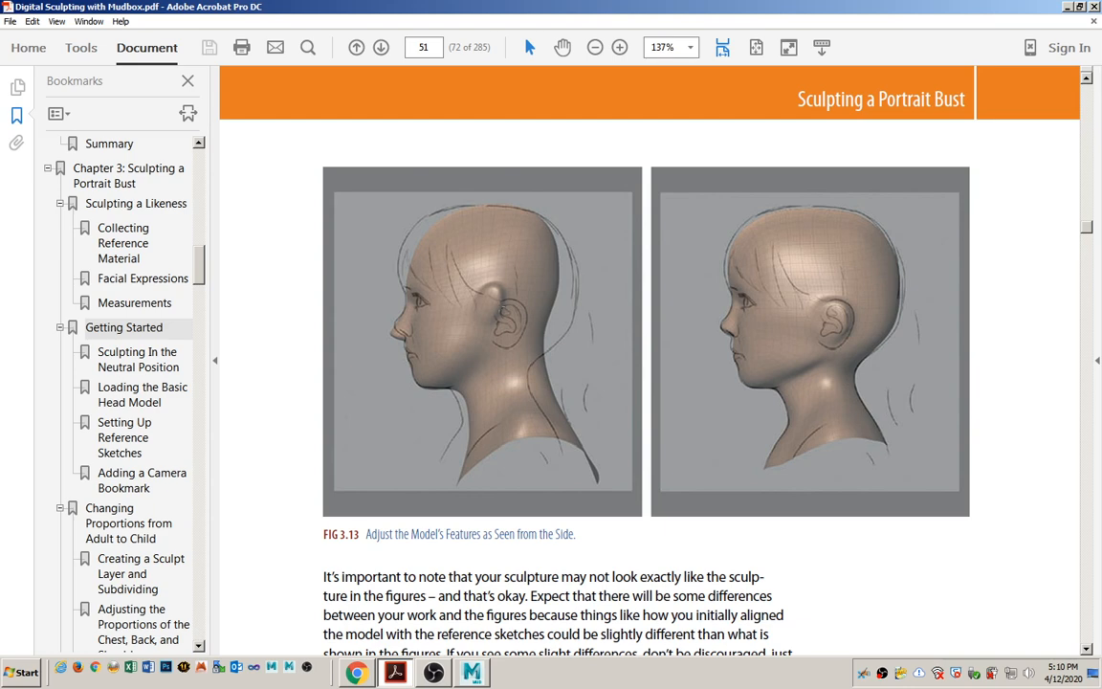
{"action": "key", "text": "alt+Tab"}
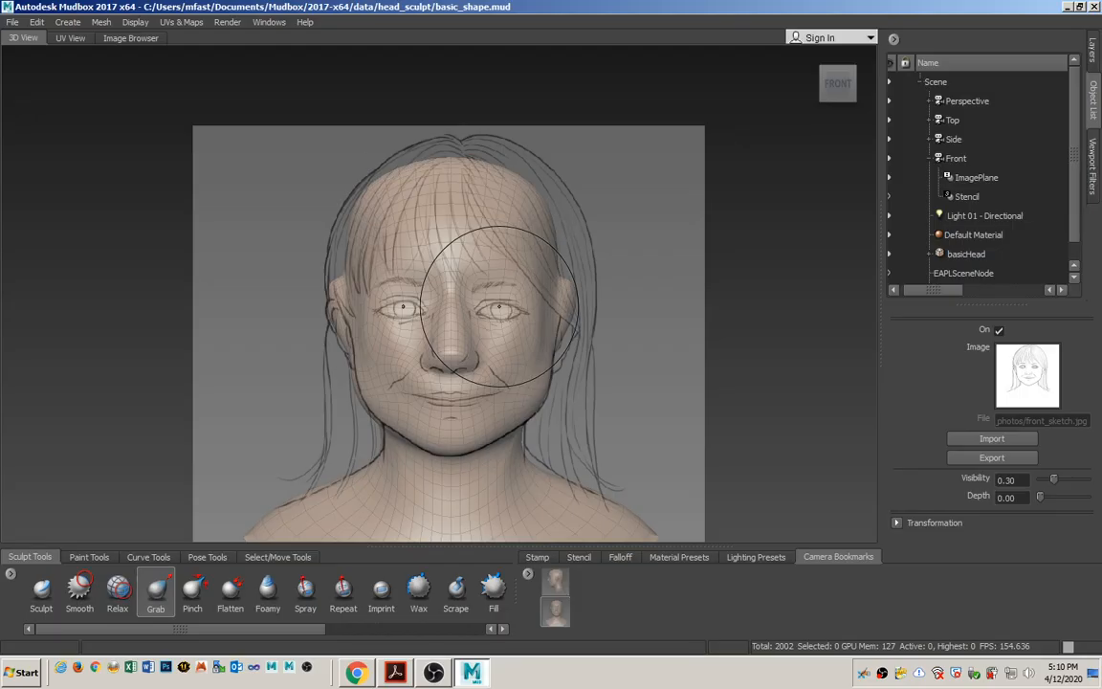
Look through the Side camera and move the nose tip with the Grab tool to match the profile sketch.
{"action": "right_click", "coordinate": [956, 140]}
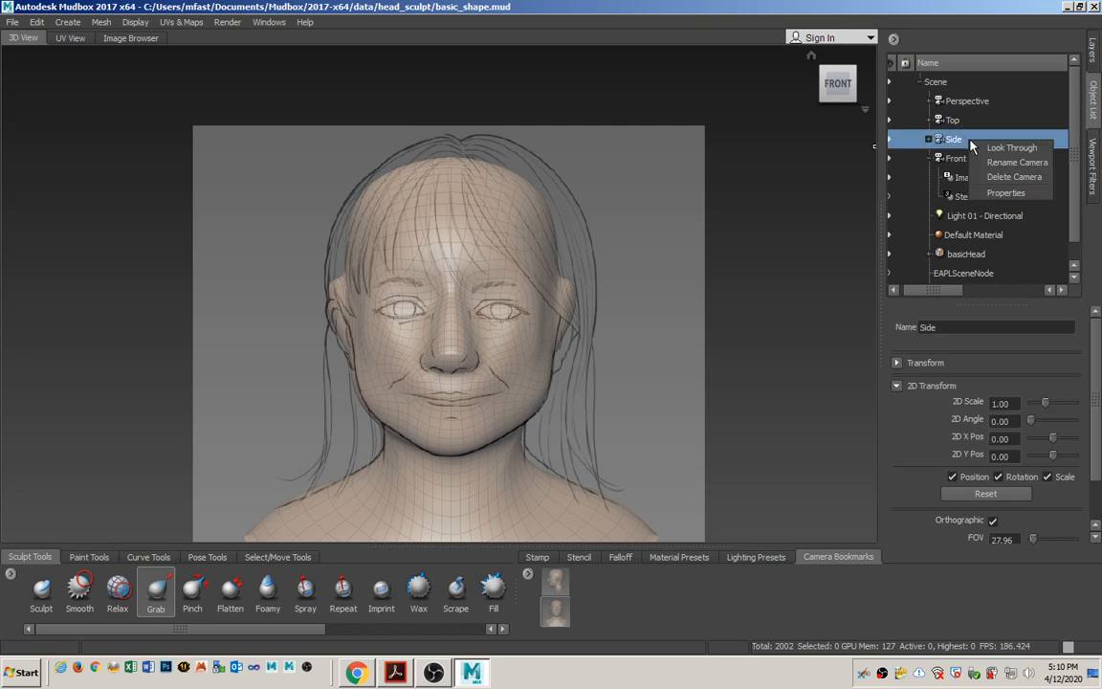
{"action": "left_click", "coordinate": [1003, 152]}
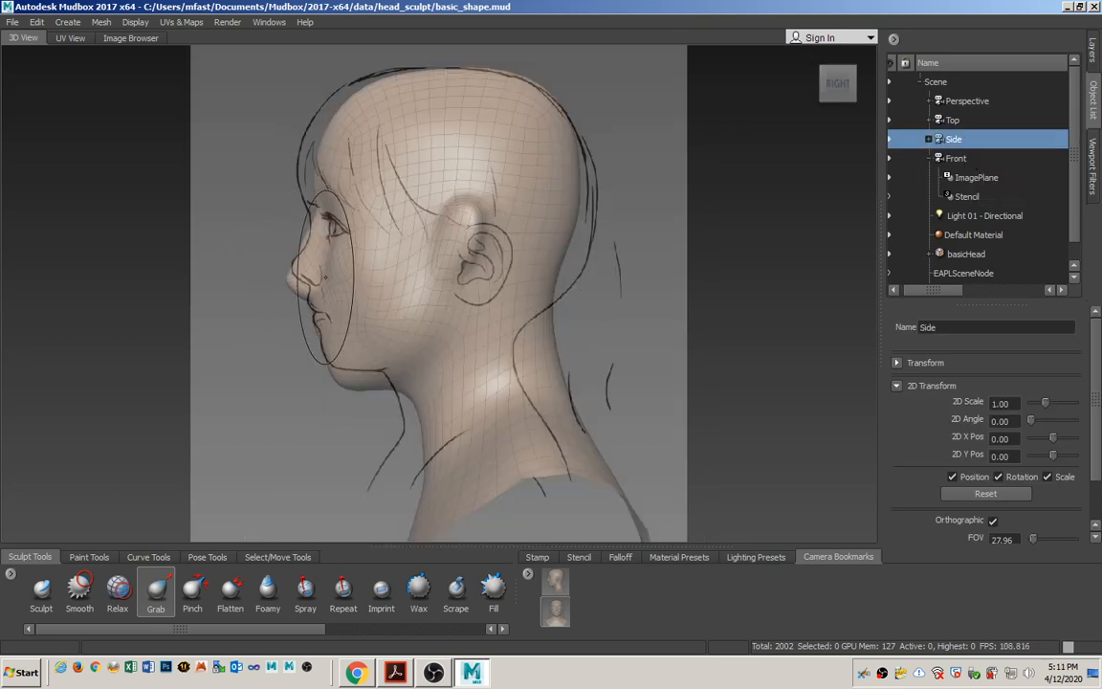
{"action": "left_click_drag", "start_coordinate": [297, 279], "coordinate": [301, 269]}
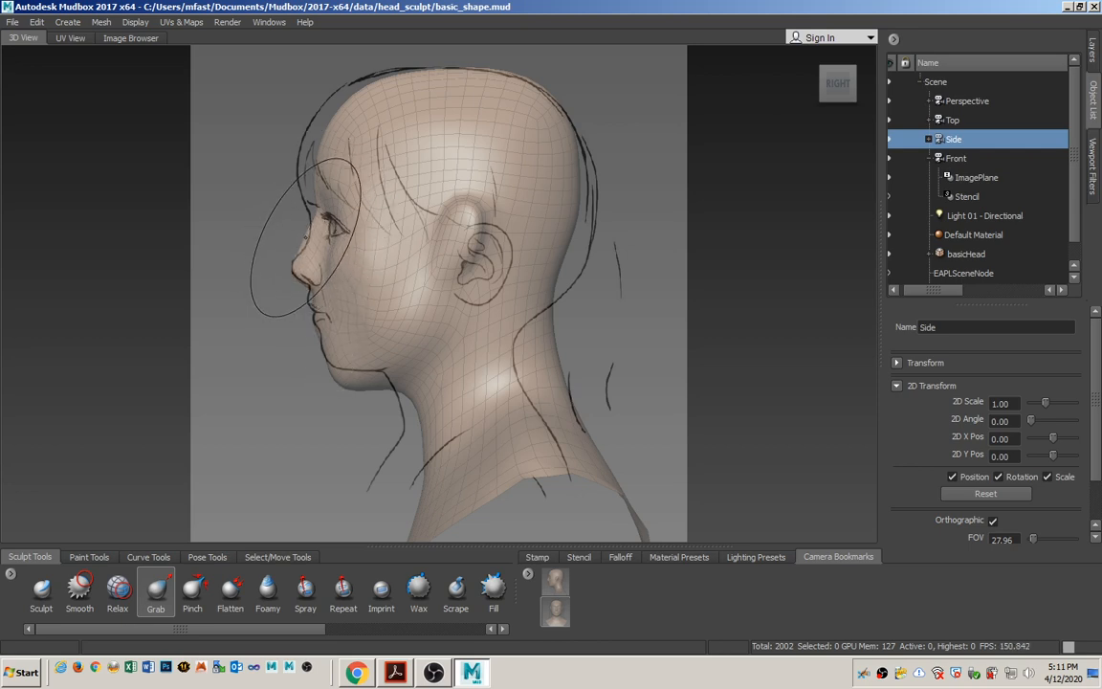
Raise the chin and jawline and pull the front of the neck forward with the Grab tool to match the profile sketch.
{"action": "mouse_move", "coordinate": [307, 250]}
{"action": "right_mouse_down"}
{"action": "mouse_move", "coordinate": [347, 317]}
{"action": "mouse_move", "coordinate": [368, 314]}
{"action": "right_mouse_up"}
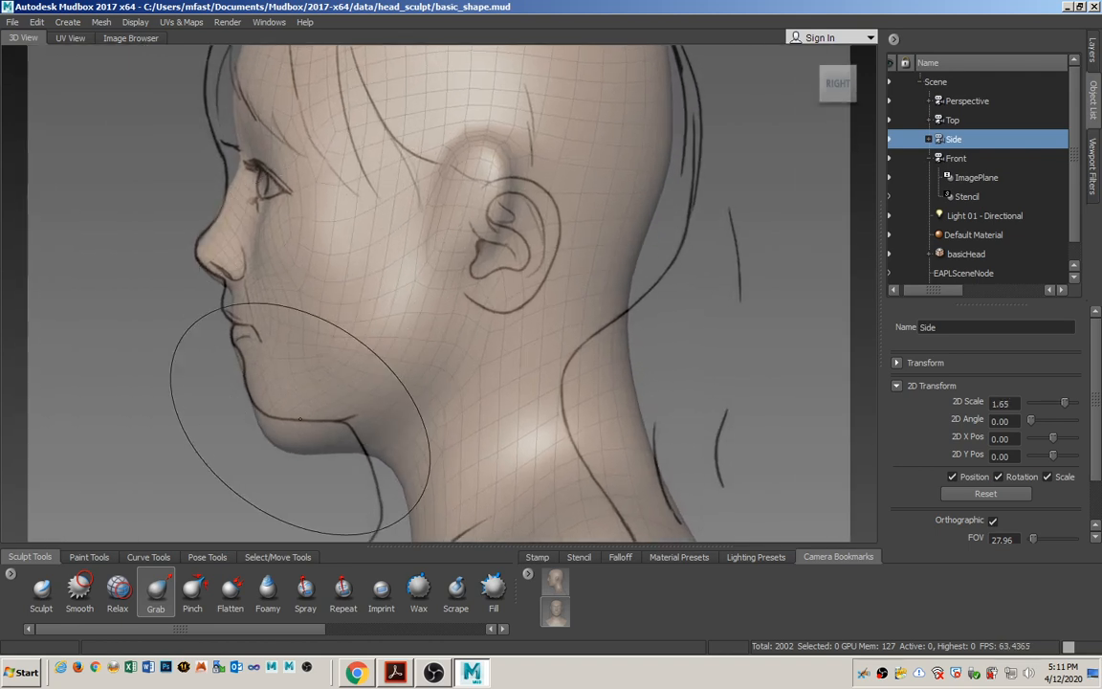
{"action": "mouse_move", "coordinate": [298, 442]}
{"action": "left_mouse_down"}
{"action": "mouse_move", "coordinate": [302, 424]}
{"action": "mouse_move", "coordinate": [281, 398]}
{"action": "left_mouse_up"}
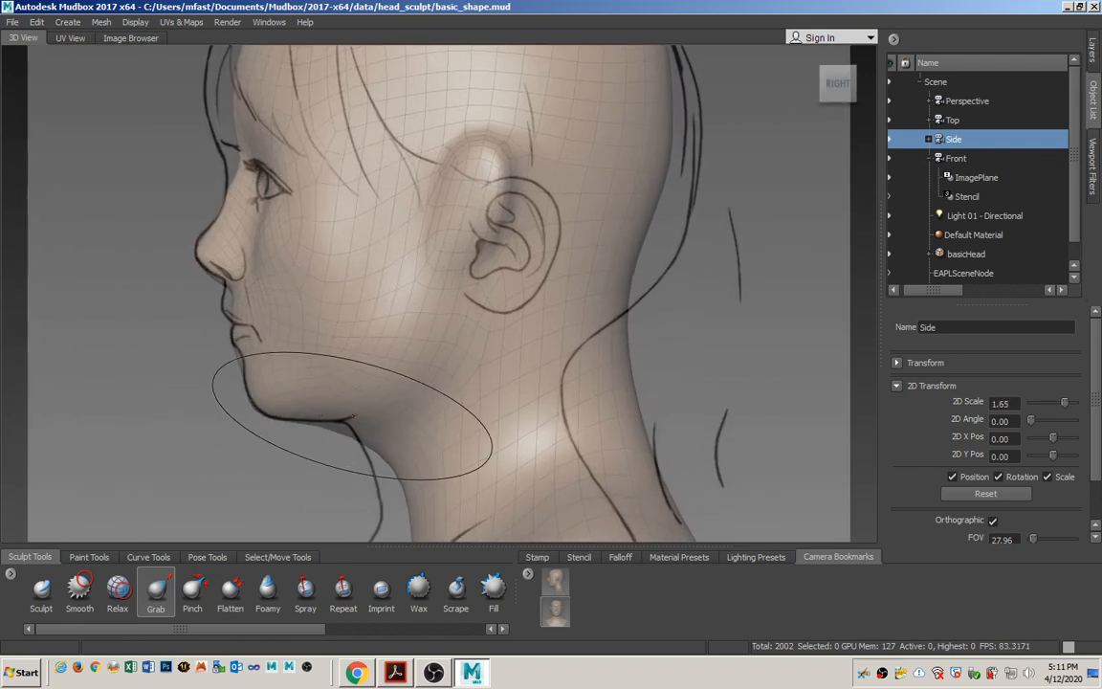
{"action": "left_click_drag", "start_coordinate": [353, 437], "coordinate": [350, 424]}
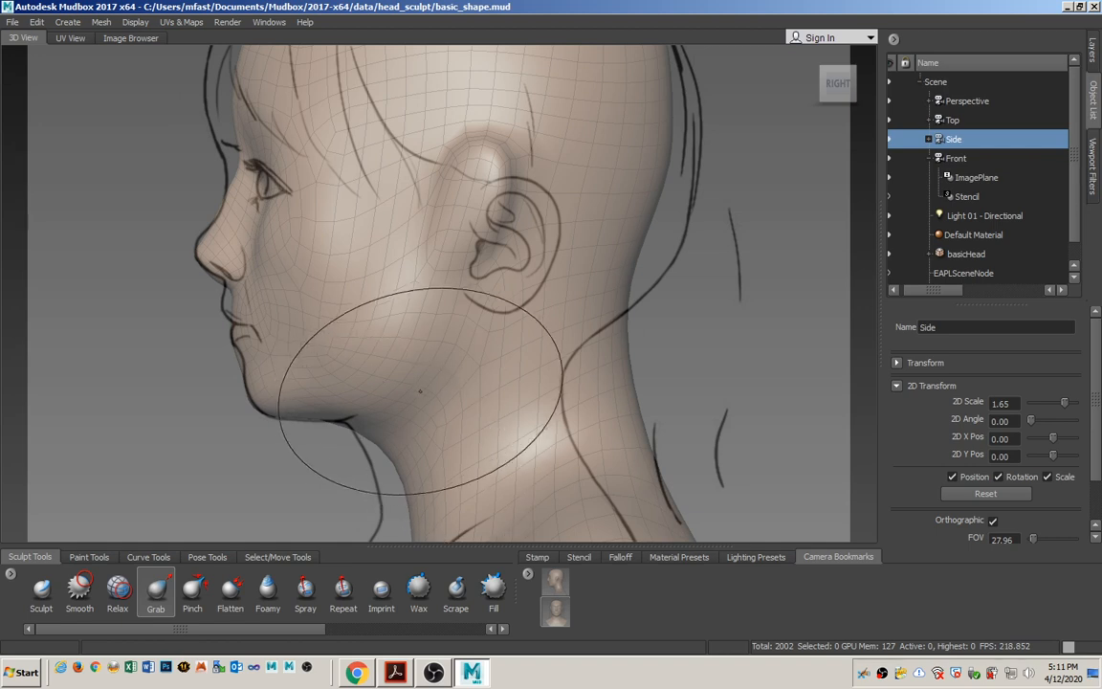
{"action": "right_click_drag", "start_coordinate": [403, 378], "coordinate": [386, 373], "text": "alt"}
{"action": "mouse_move", "coordinate": [415, 403]}
{"action": "middle_mouse_down", "text": "alt"}
{"action": "mouse_move", "coordinate": [448, 302]}
{"action": "mouse_move", "coordinate": [488, 253]}
{"action": "middle_mouse_up", "text": "alt"}
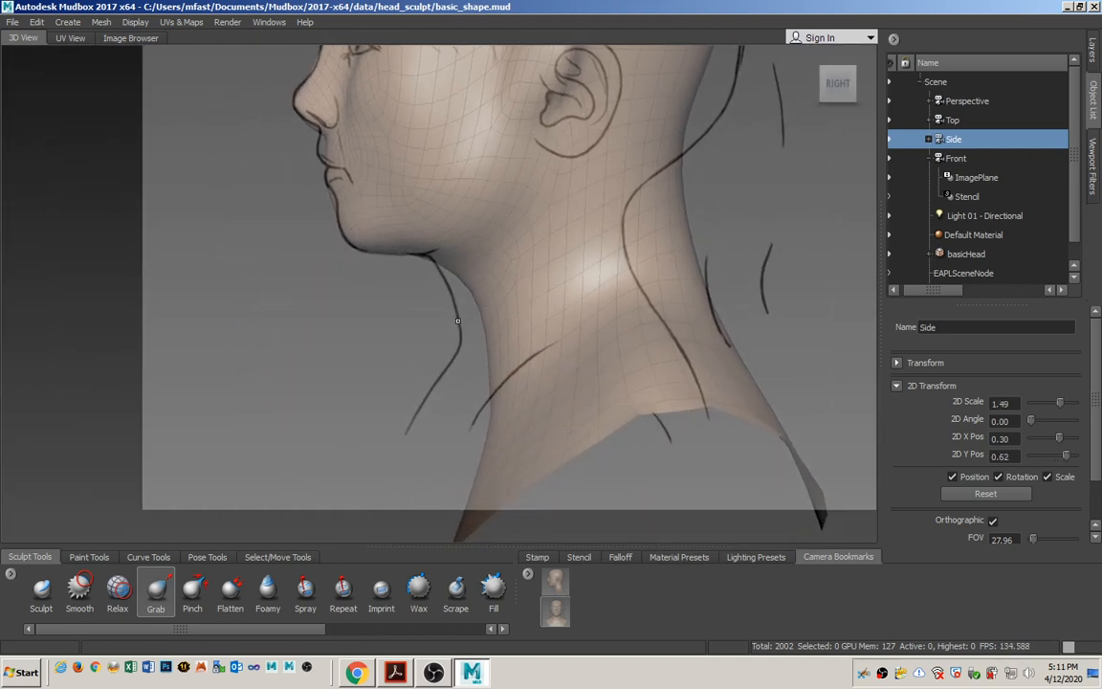
{"action": "left_click_drag", "start_coordinate": [482, 295], "coordinate": [476, 288]}
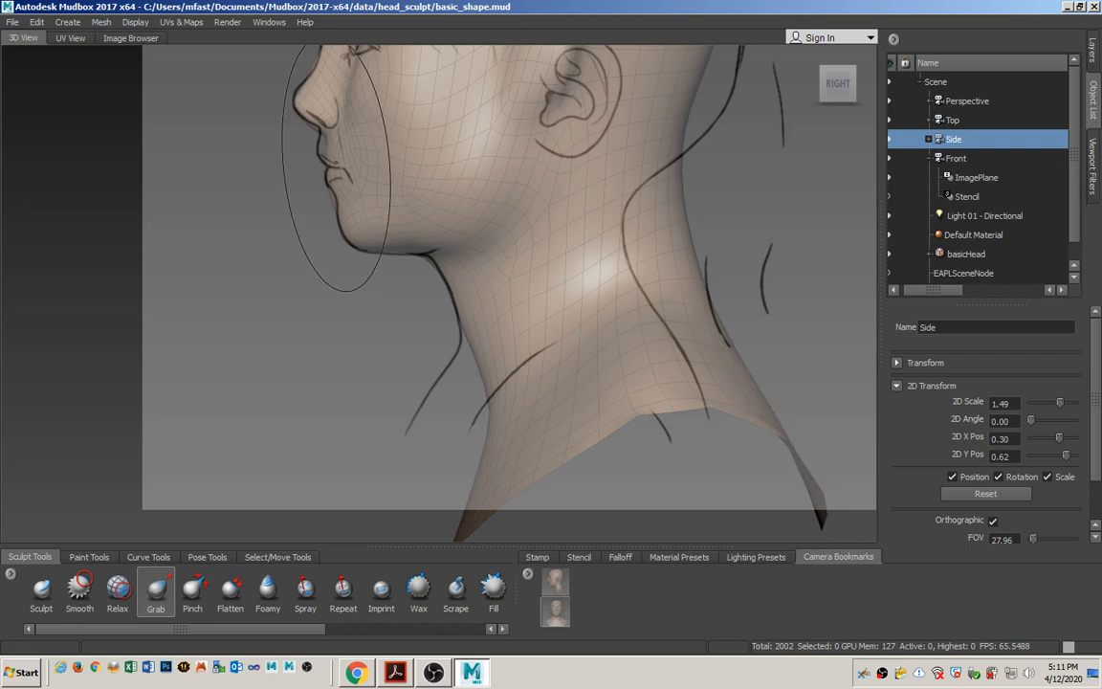
Try to pull the forehead forward with the Grab tool to meet the profile sketch in the side view.
{"action": "right_click_drag", "start_coordinate": [336, 164], "coordinate": [351, 263], "text": "alt"}
{"action": "middle_click_drag", "start_coordinate": [385, 196], "coordinate": [429, 415], "text": "alt"}
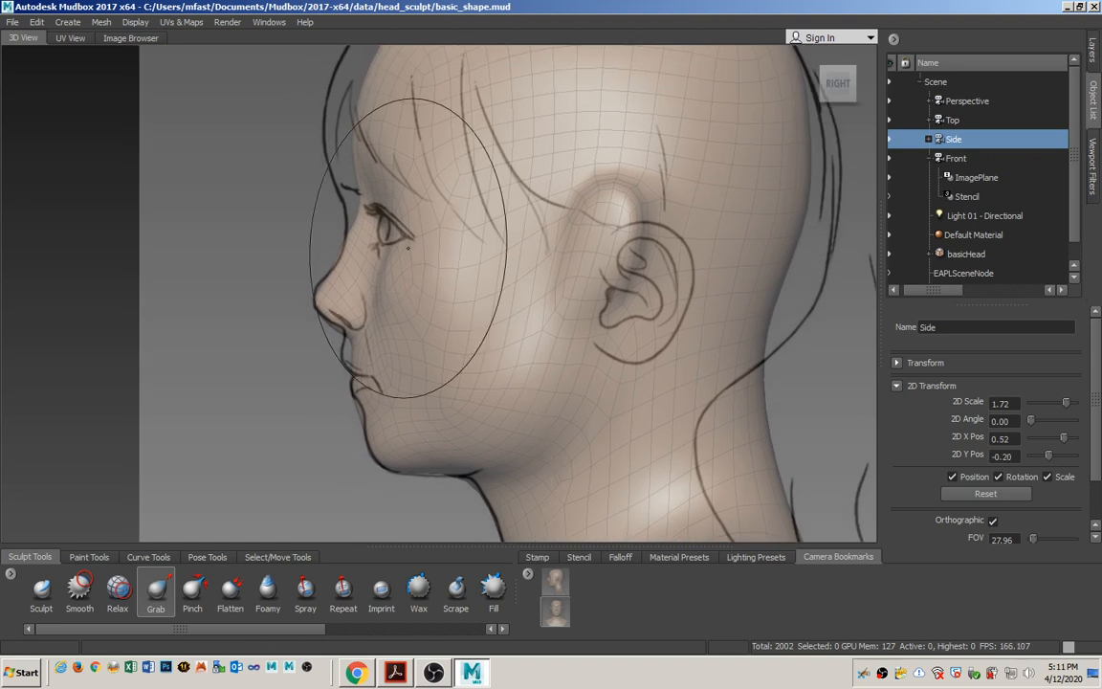
{"action": "middle_click_drag", "start_coordinate": [407, 247], "coordinate": [426, 349], "text": "alt"}
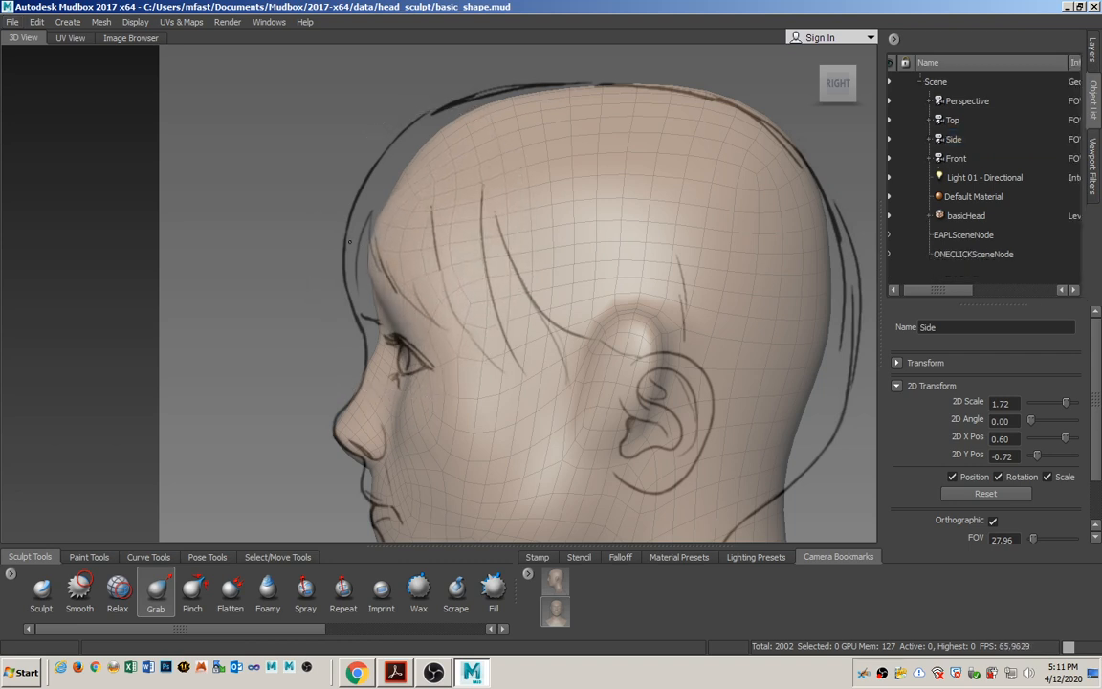
{"action": "left_click_drag", "start_coordinate": [388, 274], "coordinate": [370, 268]}
{"action": "mouse_move", "coordinate": [402, 198]}
{"action": "left_mouse_down"}
{"action": "mouse_move", "coordinate": [387, 174]}
{"action": "mouse_move", "coordinate": [391, 140]}
{"action": "left_mouse_up"}
{"action": "left_click_drag", "start_coordinate": [382, 224], "coordinate": [372, 219]}
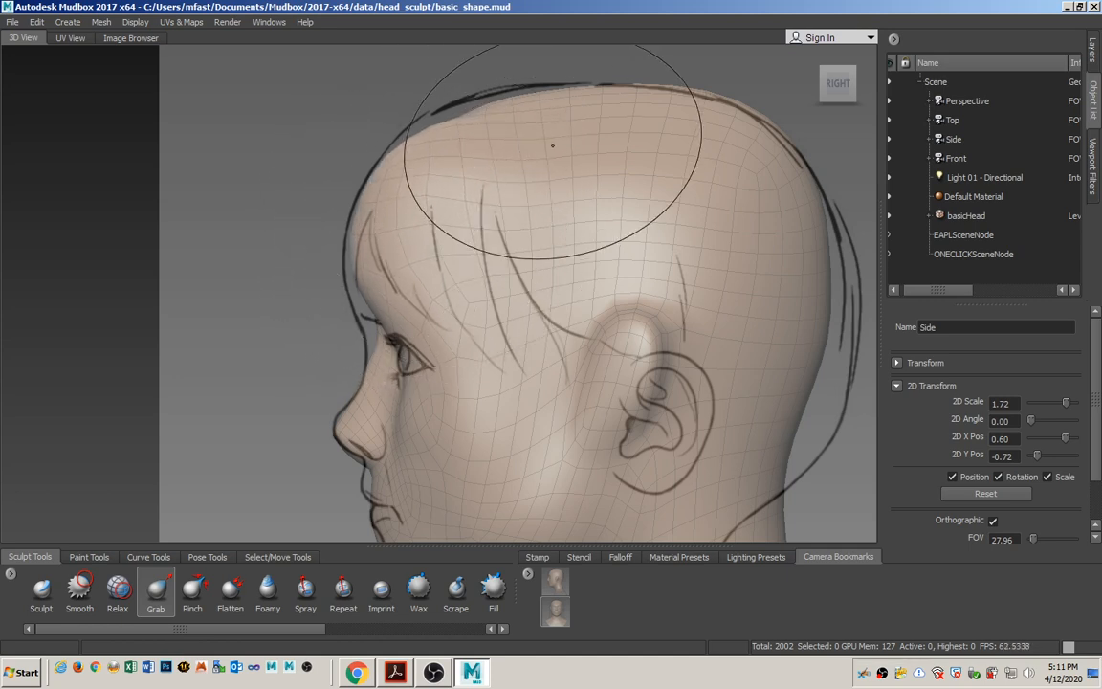
Look through the Perspective camera and inspect the forehead shape from a three-quarter angle.
{"action": "right_click", "coordinate": [988, 100]}
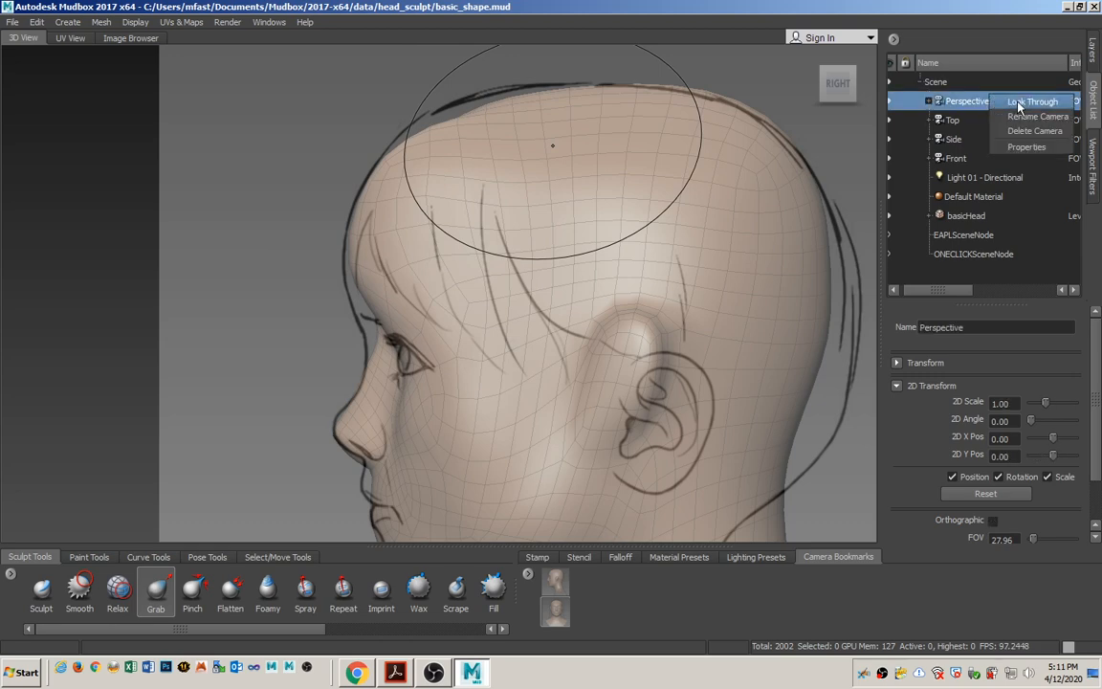
{"action": "left_click", "coordinate": [1016, 101]}
{"action": "mouse_move", "coordinate": [569, 163]}
{"action": "left_mouse_down", "text": "alt"}
{"action": "mouse_move", "coordinate": [597, 238]}
{"action": "mouse_move", "coordinate": [474, 239]}
{"action": "mouse_move", "coordinate": [581, 206]}
{"action": "mouse_move", "coordinate": [546, 253]}
{"action": "mouse_move", "coordinate": [529, 253]}
{"action": "left_mouse_up", "text": "alt"}
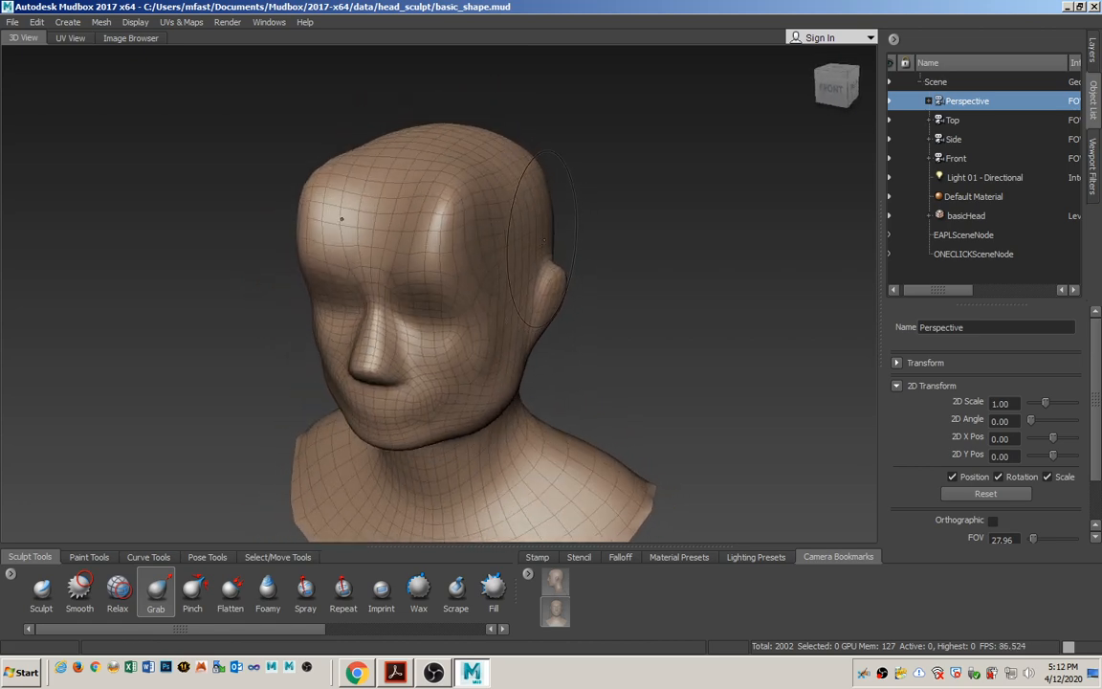
Undo the recent Grab strokes on the forehead.
{"action": "key", "text": "ctrl+z"}
{"action": "key", "text": "ctrl+z"}
{"action": "key", "text": "ctrl+z"}
{"action": "key", "text": "ctrl+z"}
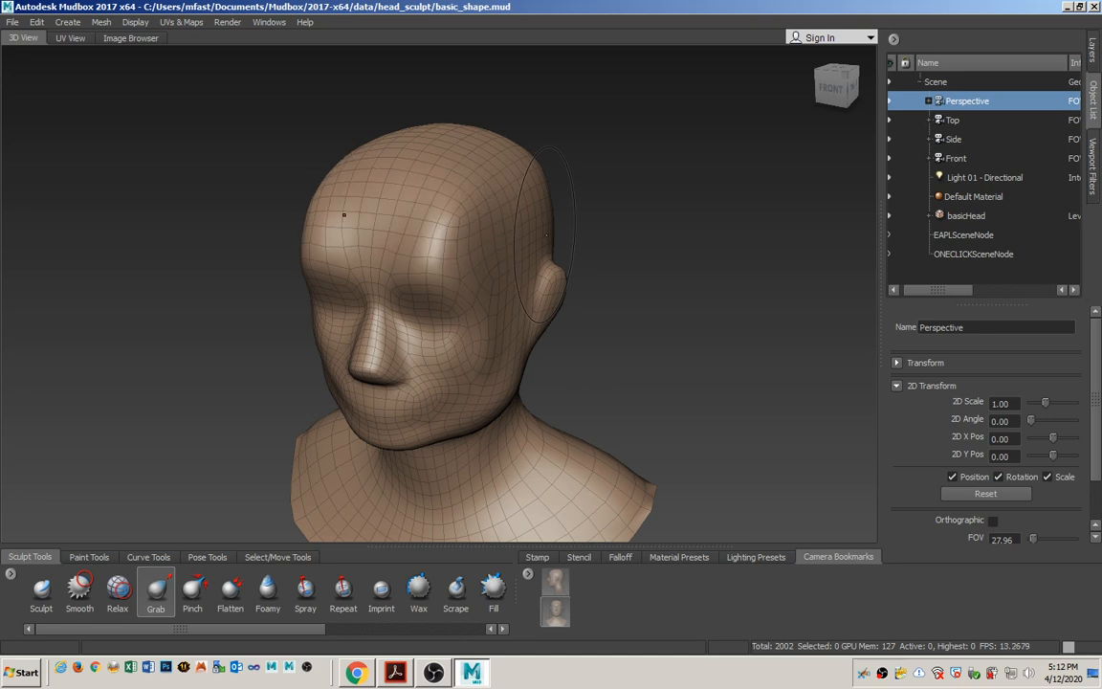
{"action": "key", "text": "ctrl+z"}
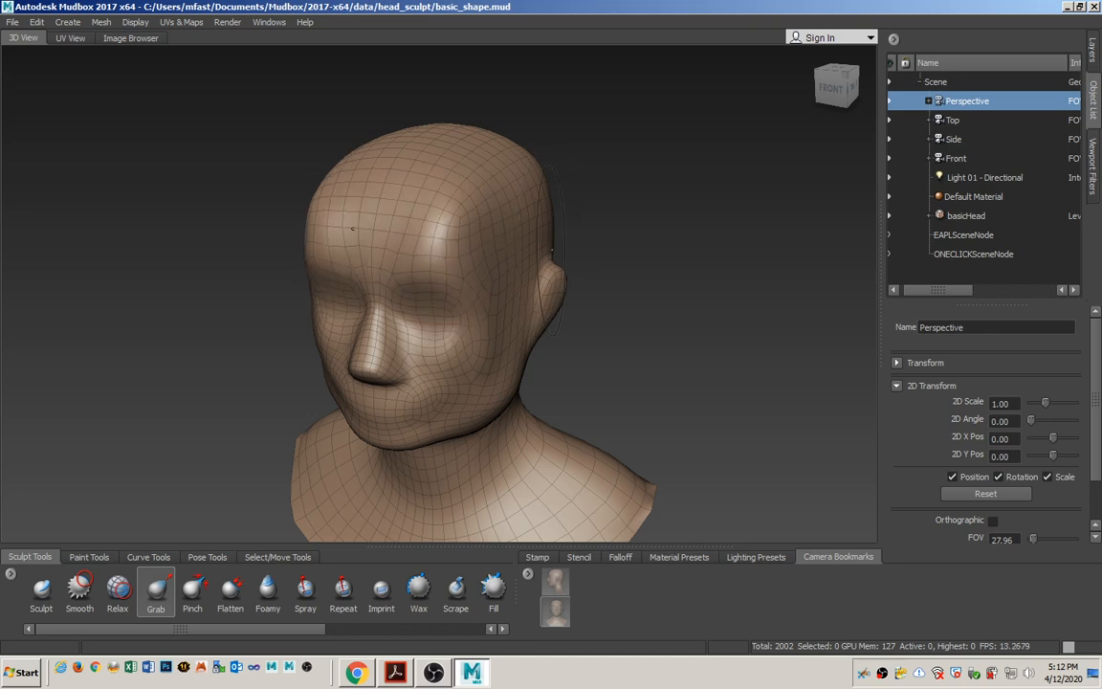
{"action": "left_click_drag", "start_coordinate": [542, 280], "coordinate": [468, 272], "text": "alt"}
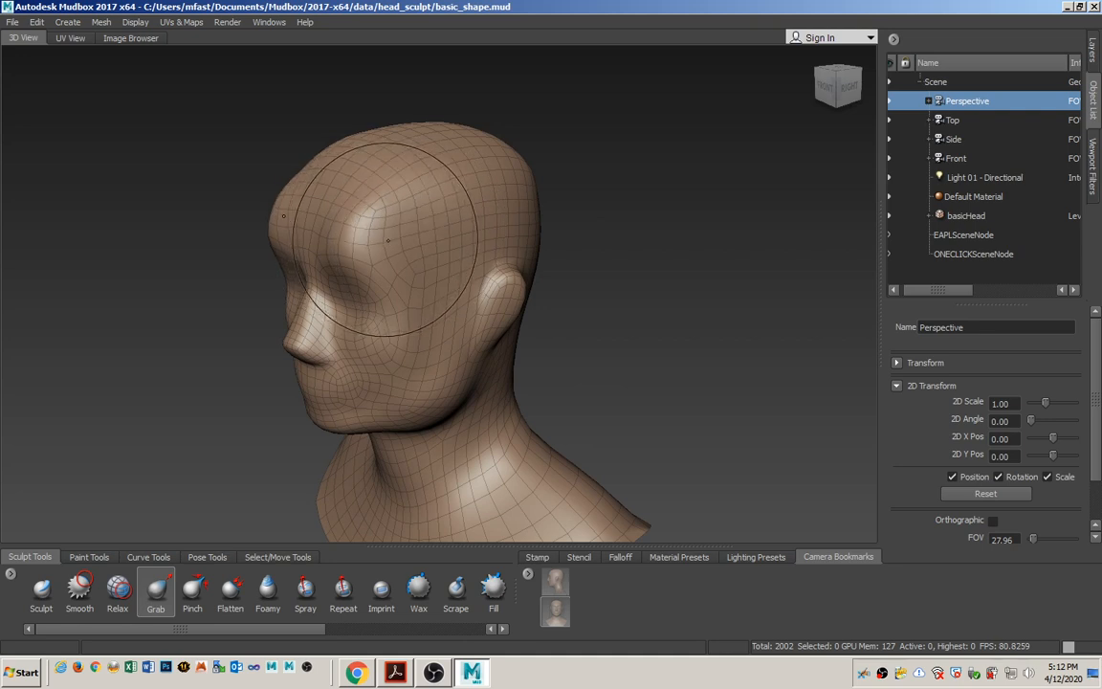
{"action": "key", "text": "ctrl+z"}
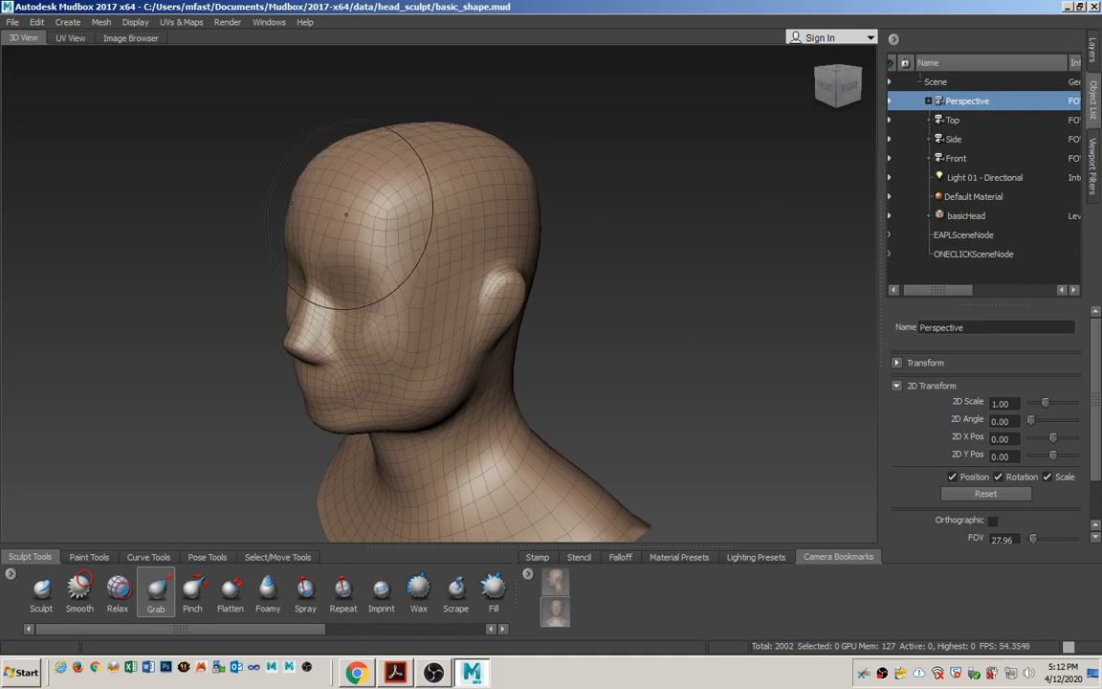
Lift and round out the upper forehead toward the crown with the Grab tool in the perspective view.
{"action": "mouse_move", "coordinate": [346, 173]}
{"action": "left_mouse_down"}
{"action": "mouse_move", "coordinate": [335, 160]}
{"action": "mouse_move", "coordinate": [398, 141]}
{"action": "left_mouse_up"}
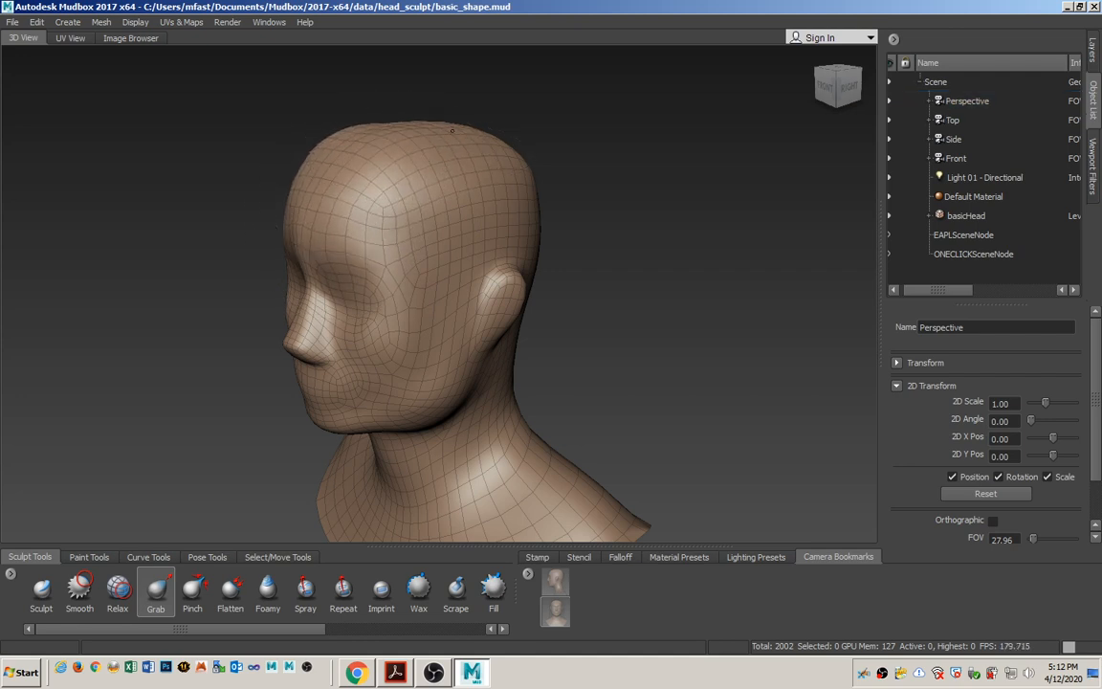
{"action": "mouse_move", "coordinate": [362, 253]}
{"action": "left_mouse_down", "text": "alt"}
{"action": "mouse_move", "coordinate": [448, 265]}
{"action": "mouse_move", "coordinate": [421, 263]}
{"action": "left_mouse_up", "text": "alt"}
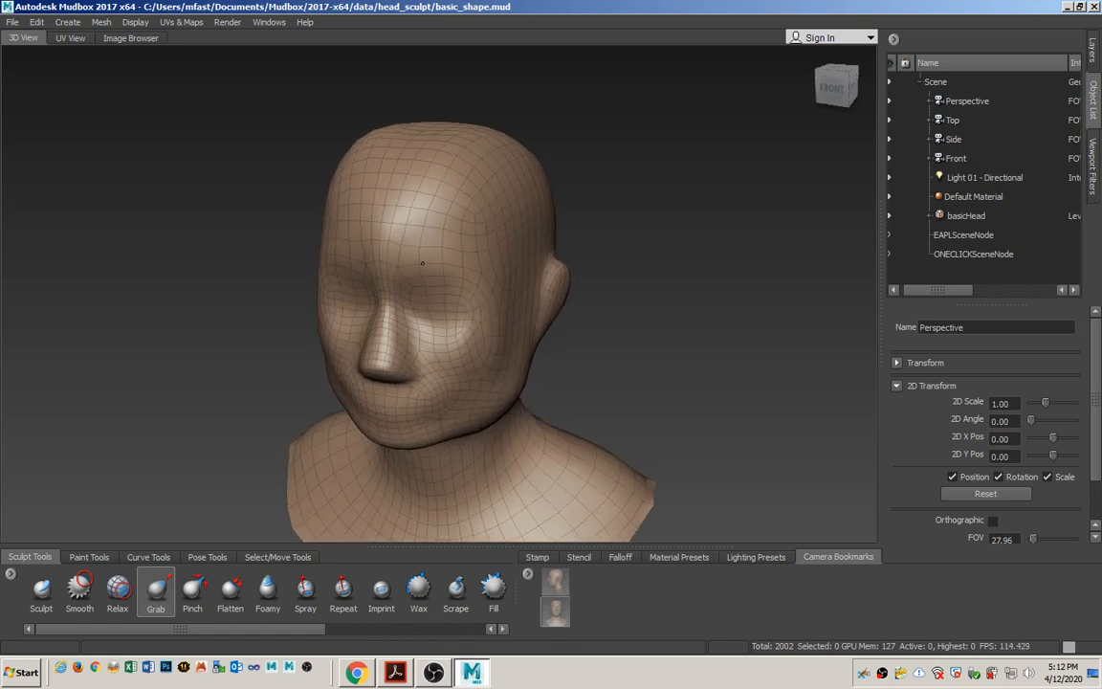
{"action": "left_click_drag", "start_coordinate": [475, 237], "coordinate": [449, 328], "text": "alt"}
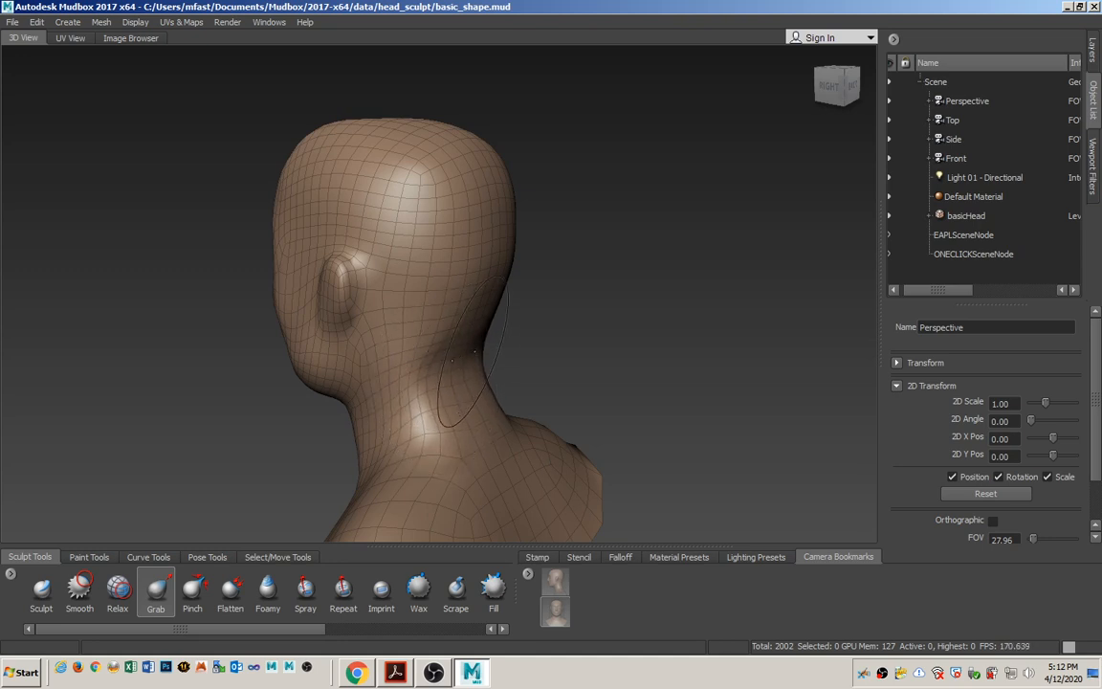
Reshape the nape beneath the back of the skull with the Grab tool, undoing the last unwanted stroke.
{"action": "left_click_drag", "start_coordinate": [451, 361], "coordinate": [451, 323], "text": "alt"}
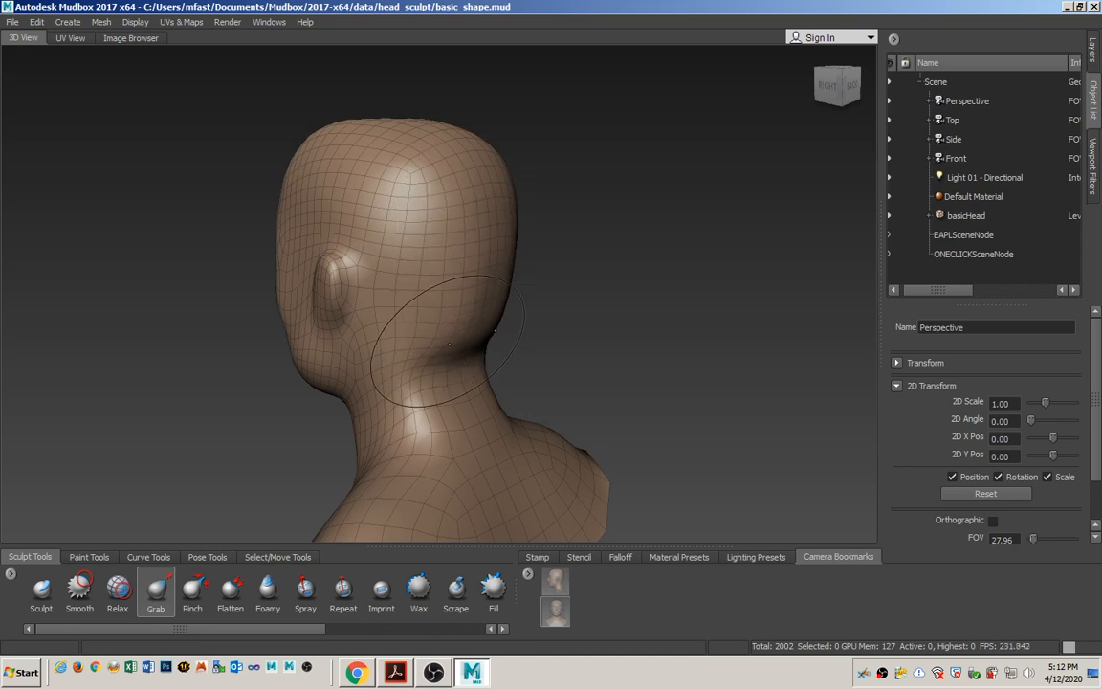
{"action": "mouse_move", "coordinate": [444, 344]}
{"action": "left_mouse_down", "text": "alt"}
{"action": "mouse_move", "coordinate": [495, 376]}
{"action": "mouse_move", "coordinate": [463, 390]}
{"action": "left_mouse_up", "text": "alt"}
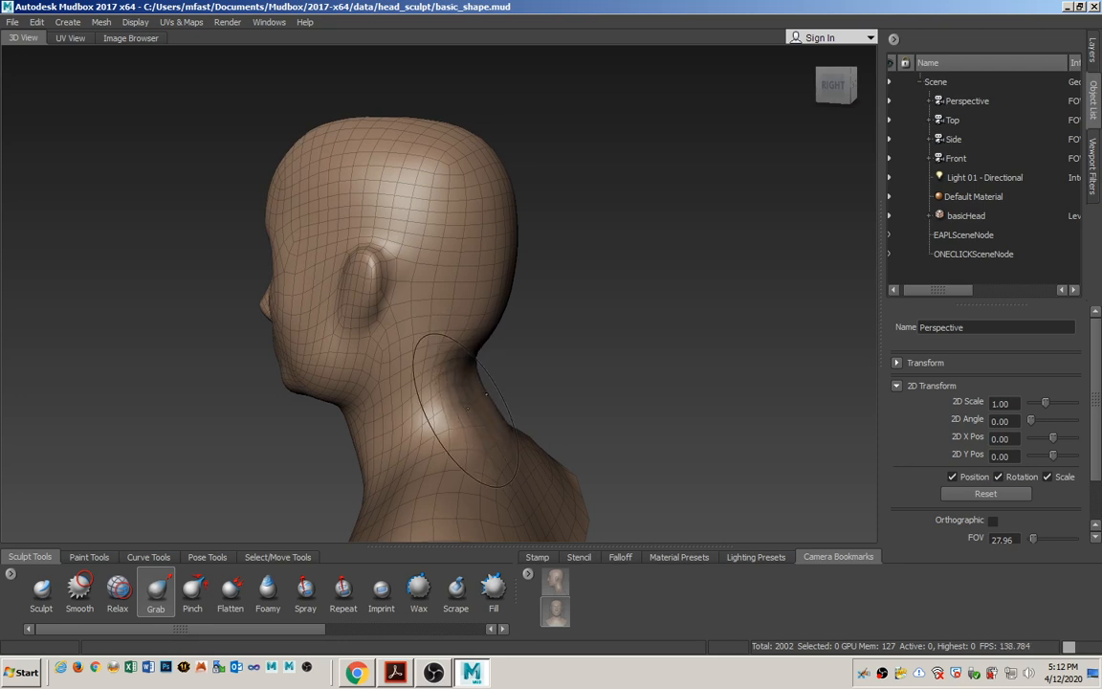
{"action": "key", "text": "ctrl+z"}
{"action": "left_click_drag", "start_coordinate": [424, 305], "coordinate": [583, 298], "text": "alt"}
Look through the Side camera and pull the forehead and brow out to the profile sketch with the Grab tool.
{"action": "left_click", "coordinate": [968, 139]}
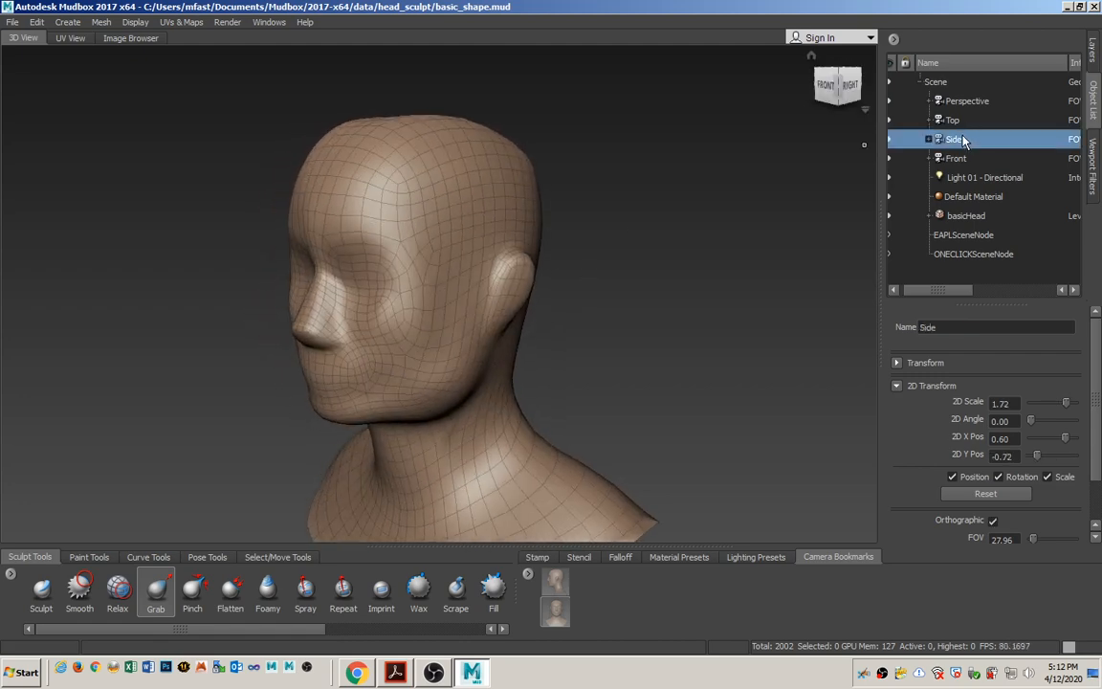
{"action": "right_click", "coordinate": [978, 147]}
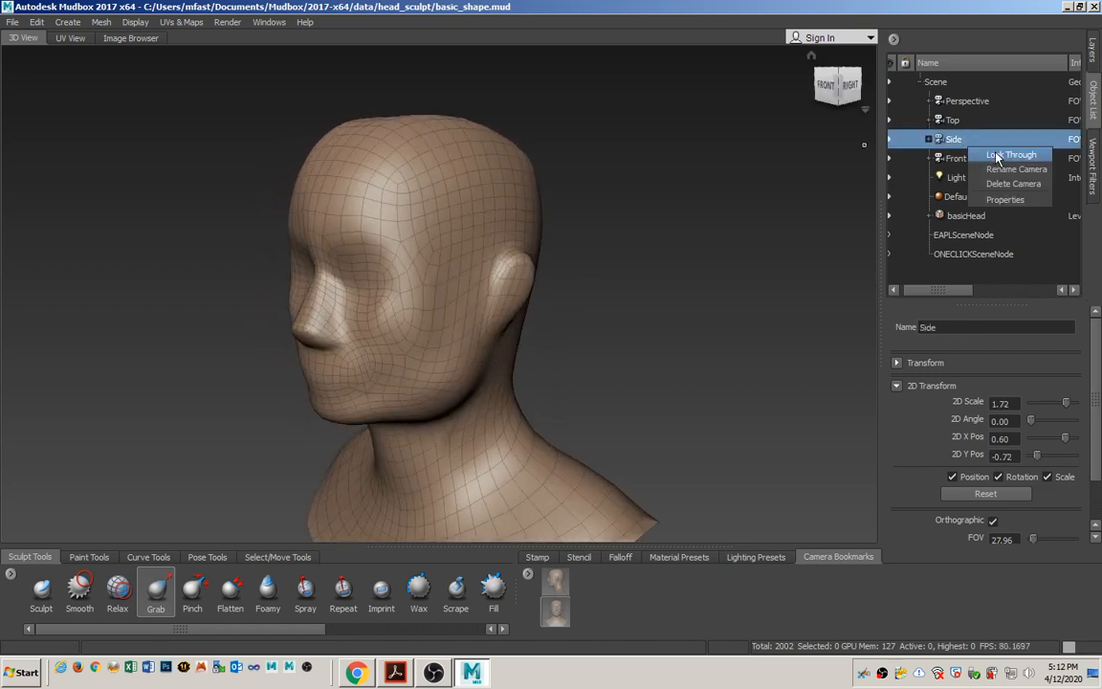
{"action": "left_click", "coordinate": [996, 156]}
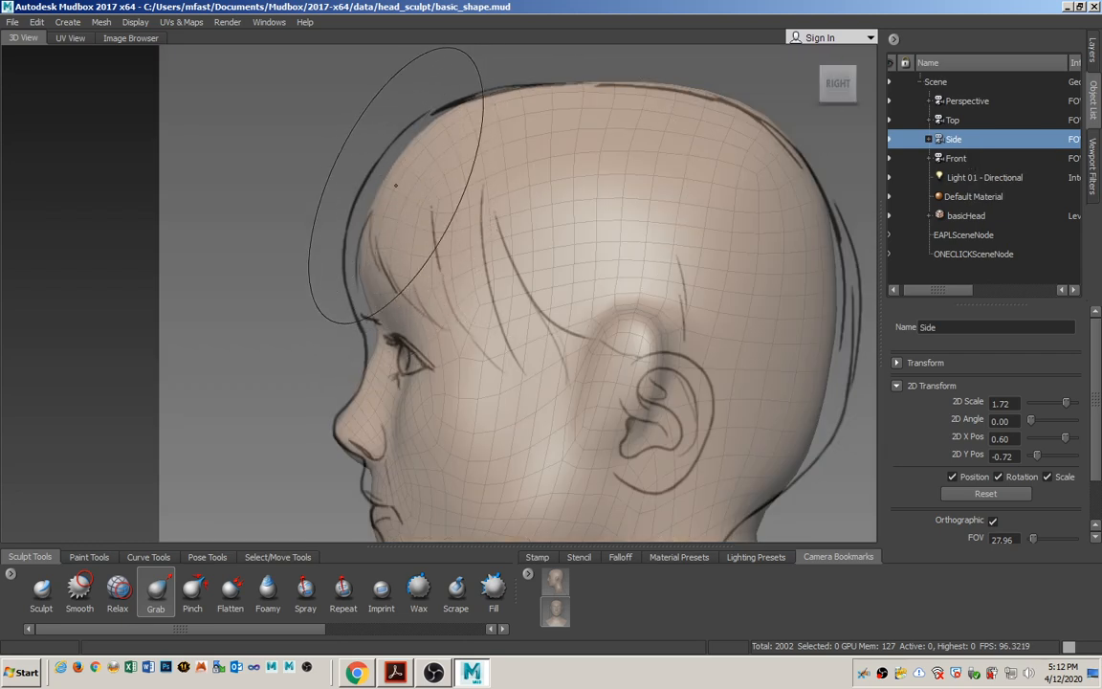
{"action": "left_click_drag", "start_coordinate": [386, 180], "coordinate": [383, 178]}
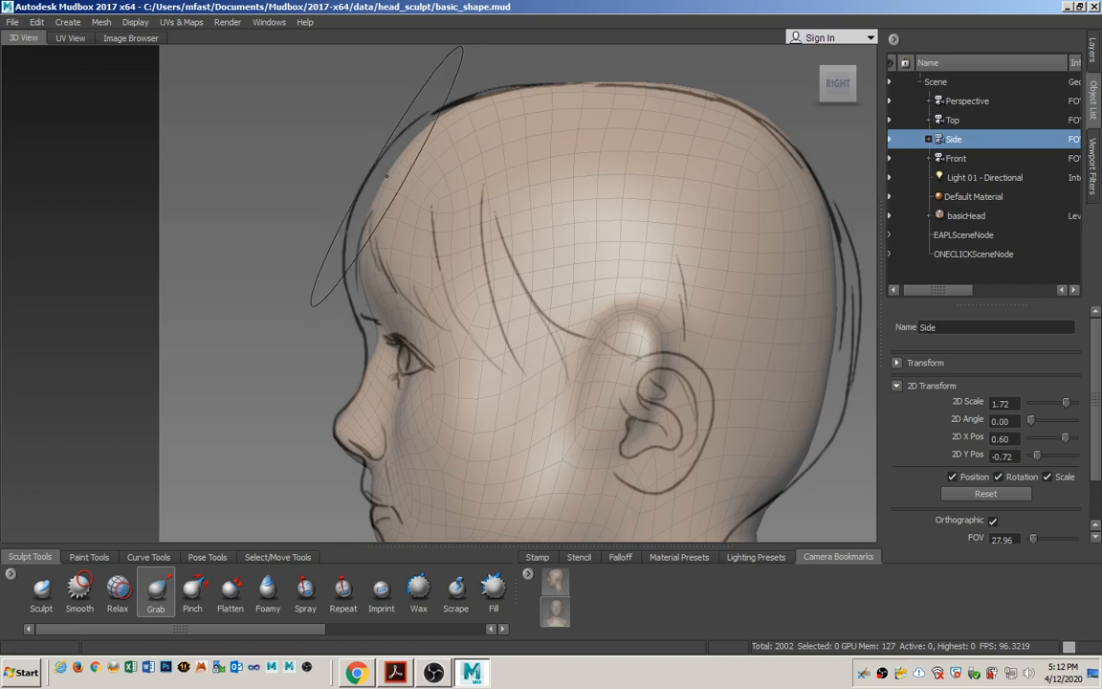
{"action": "key", "text": "ctrl+z"}
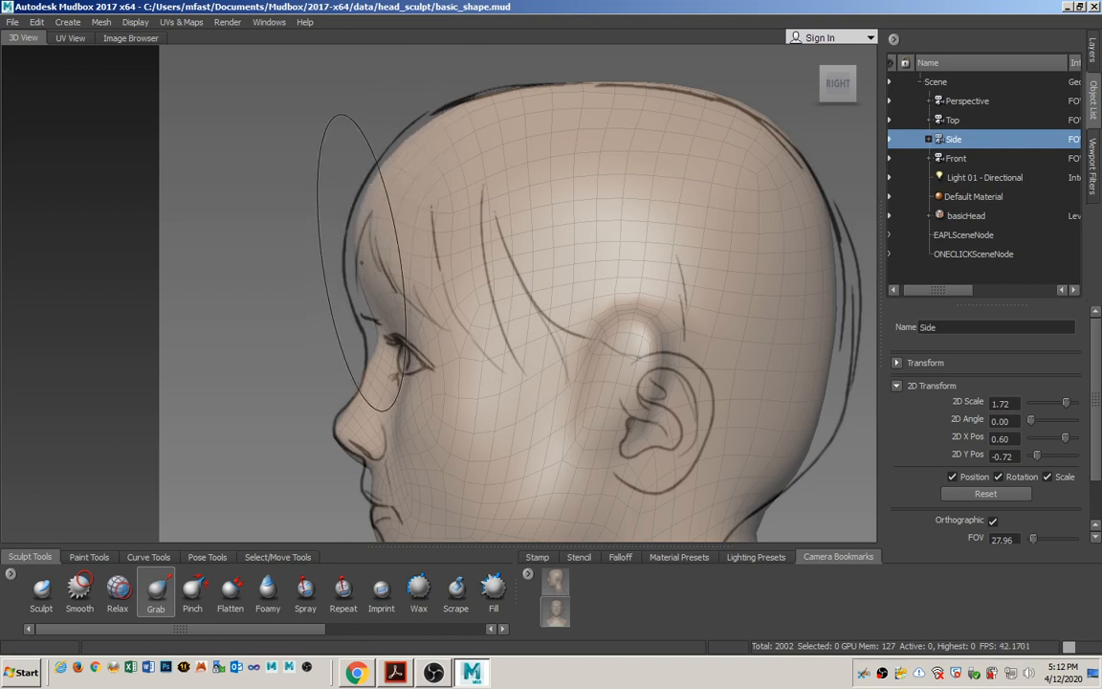
{"action": "left_click_drag", "start_coordinate": [369, 308], "coordinate": [365, 310]}
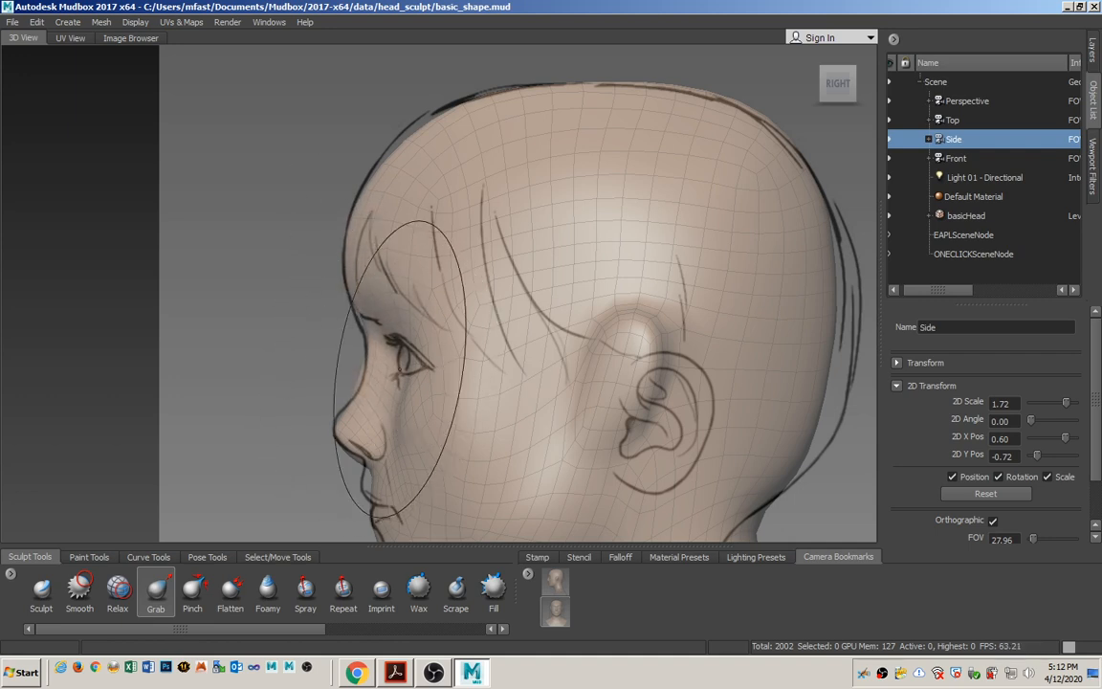
Resize the Grab brush and refine the nose bridge and mouth profile to match the side sketch.
{"action": "middle_click_drag", "start_coordinate": [375, 410], "coordinate": [470, 335], "text": "alt"}
{"action": "mouse_move", "coordinate": [451, 342]}
{"action": "right_mouse_down", "text": "alt"}
{"action": "mouse_move", "coordinate": [428, 425]}
{"action": "mouse_move", "coordinate": [438, 416]}
{"action": "right_mouse_up", "text": "alt"}
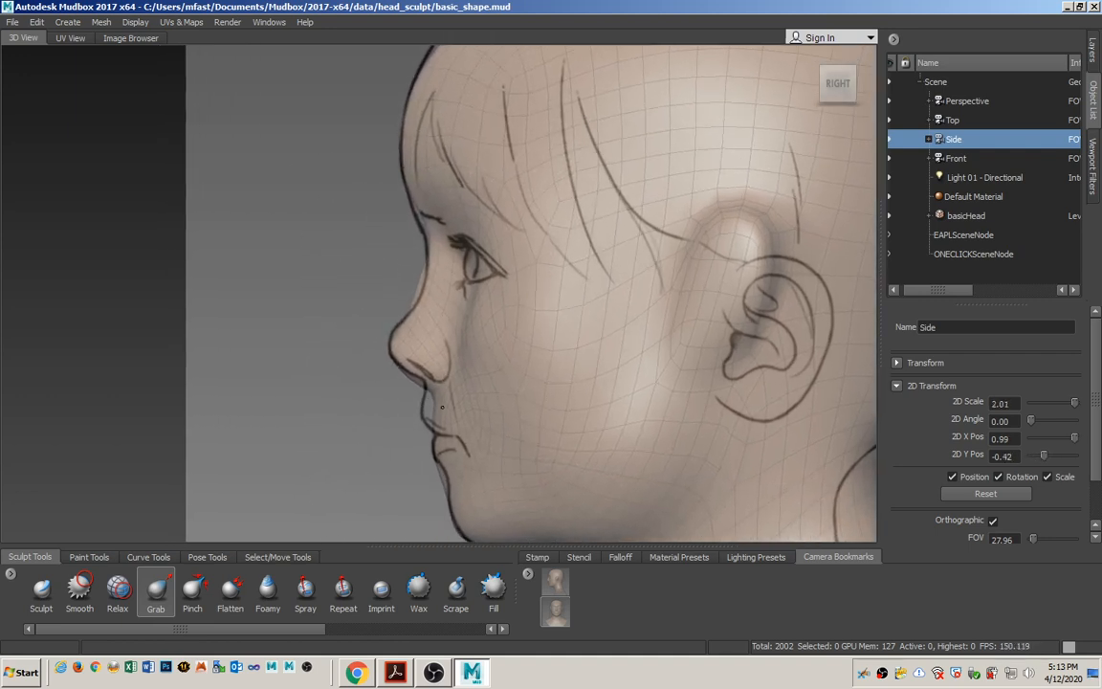
{"action": "right_click_drag", "start_coordinate": [466, 318], "coordinate": [458, 436], "text": "alt"}
{"action": "left_click_drag", "start_coordinate": [477, 331], "coordinate": [486, 321], "text": "alt"}
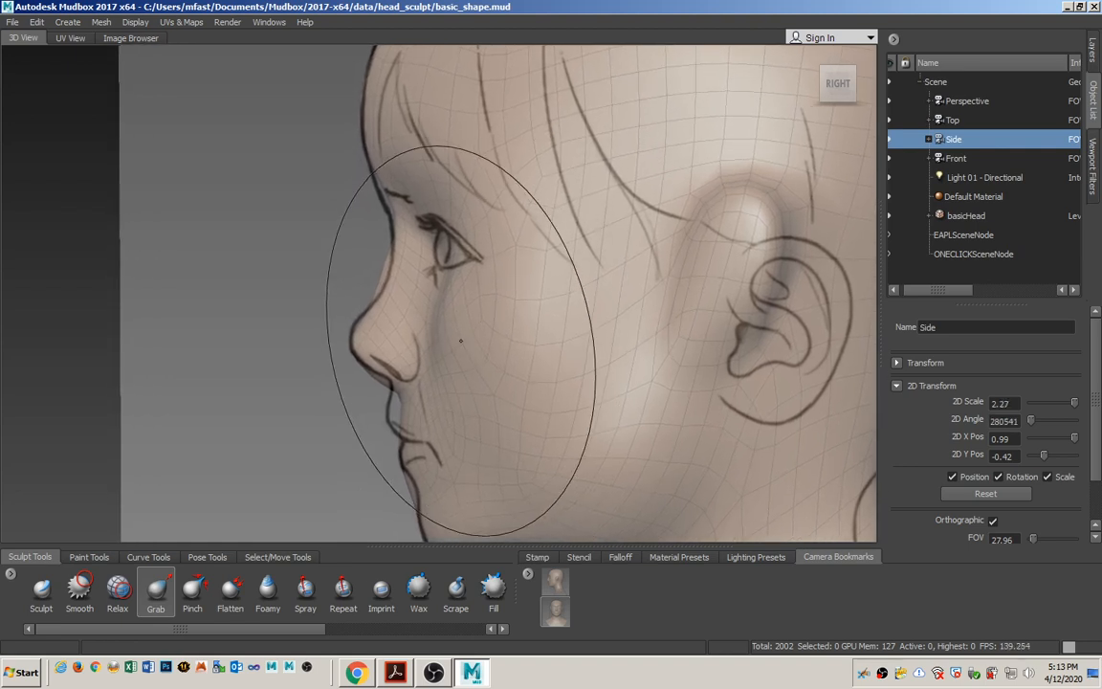
{"action": "middle_click_drag", "start_coordinate": [460, 340], "coordinate": [522, 314], "text": "alt"}
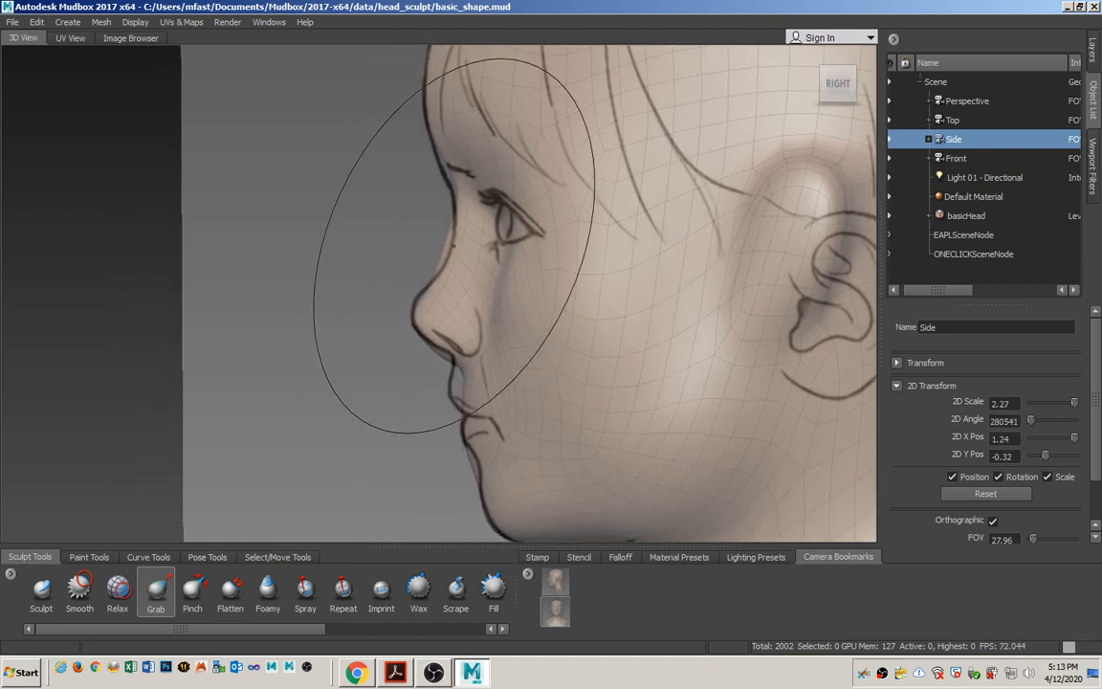
{"action": "key", "text": "b"}
{"action": "mouse_move", "coordinate": [468, 254]}
{"action": "left_mouse_down"}
{"action": "mouse_move", "coordinate": [409, 253]}
{"action": "mouse_move", "coordinate": [454, 251]}
{"action": "left_mouse_up"}
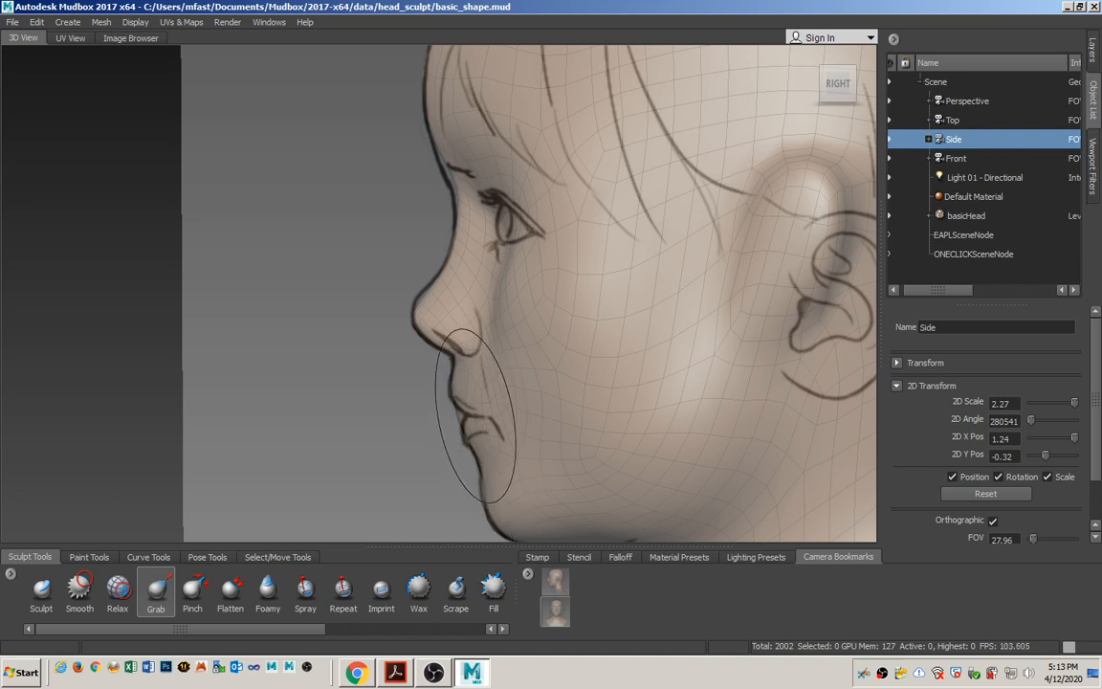
{"action": "middle_click_drag", "start_coordinate": [464, 451], "coordinate": [493, 374], "text": "alt"}
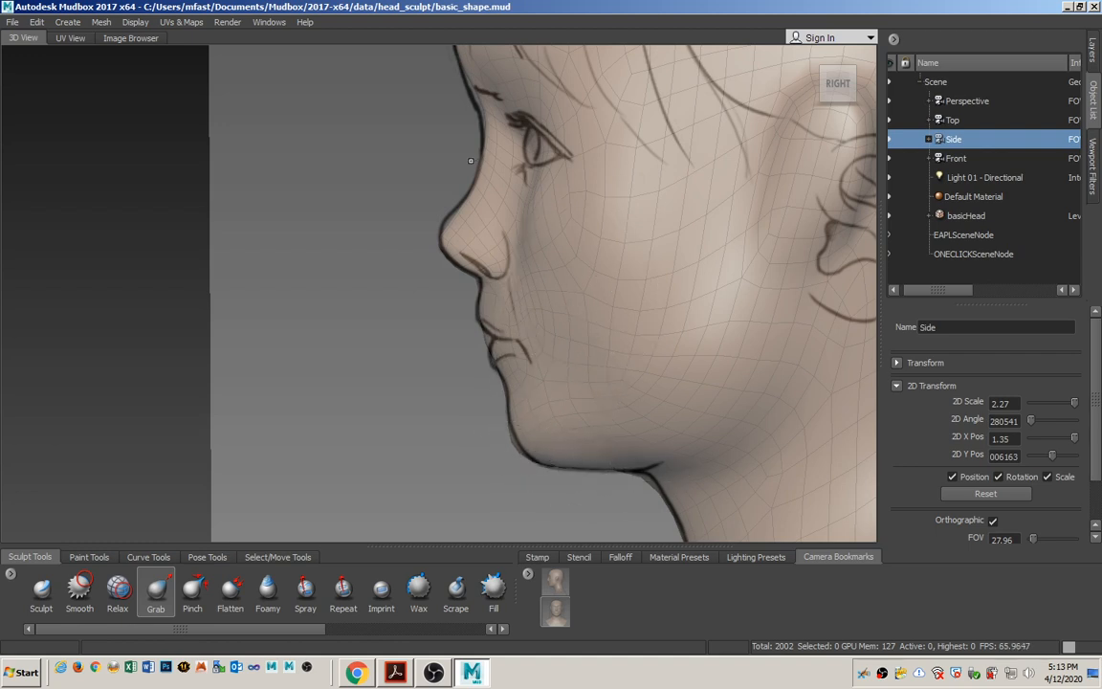
Resize the Grab brush and pull the back of the skull outward toward the side sketch outline.
{"action": "mouse_move", "coordinate": [553, 162]}
{"action": "middle_mouse_down", "text": "alt"}
{"action": "mouse_move", "coordinate": [459, 291]}
{"action": "mouse_move", "coordinate": [472, 228]}
{"action": "mouse_move", "coordinate": [535, 221]}
{"action": "mouse_move", "coordinate": [456, 232]}
{"action": "middle_mouse_up", "text": "alt"}
{"action": "mouse_move", "coordinate": [456, 233]}
{"action": "right_mouse_down", "text": "alt"}
{"action": "mouse_move", "coordinate": [457, 158]}
{"action": "mouse_move", "coordinate": [483, 152]}
{"action": "right_mouse_up", "text": "alt"}
{"action": "right_click_drag", "start_coordinate": [466, 272], "coordinate": [459, 245], "text": "alt"}
{"action": "middle_click_drag", "start_coordinate": [426, 313], "coordinate": [449, 219], "text": "alt"}
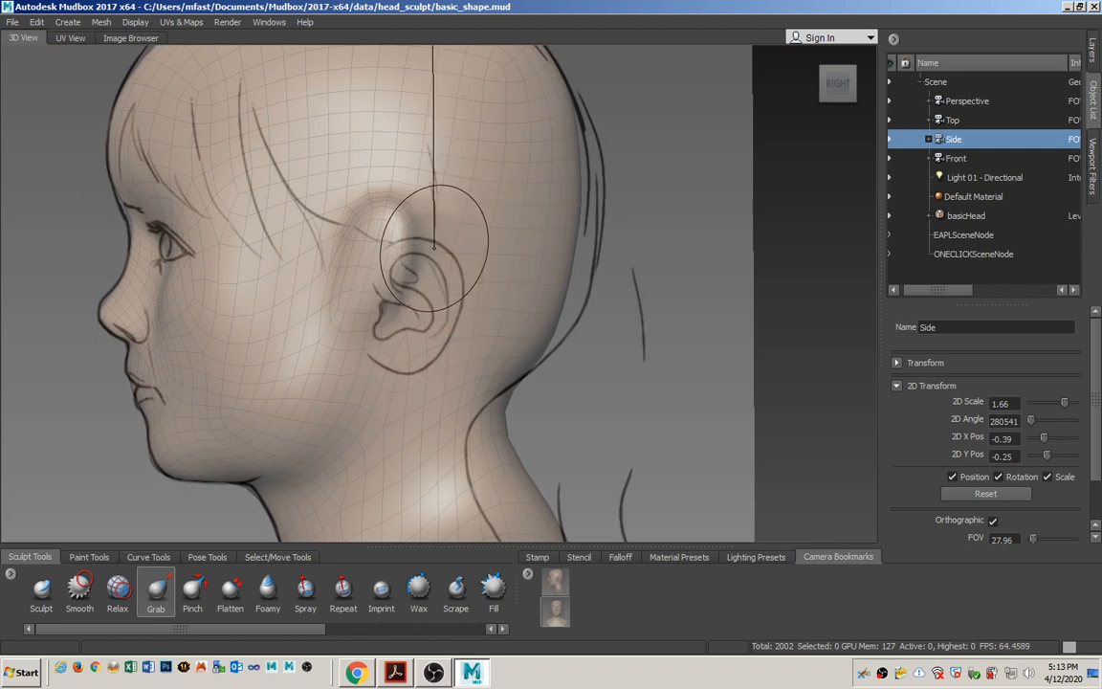
{"action": "key", "text": "b"}
{"action": "left_click_drag", "start_coordinate": [390, 223], "coordinate": [456, 236]}
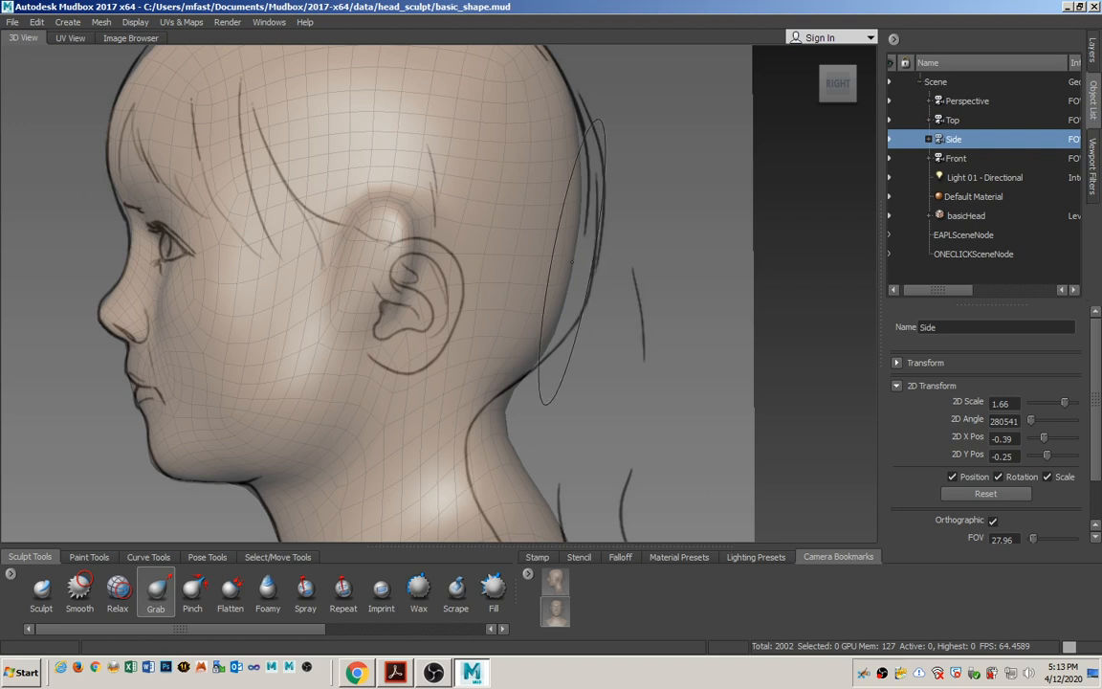
{"action": "left_click_drag", "start_coordinate": [570, 260], "coordinate": [586, 270]}
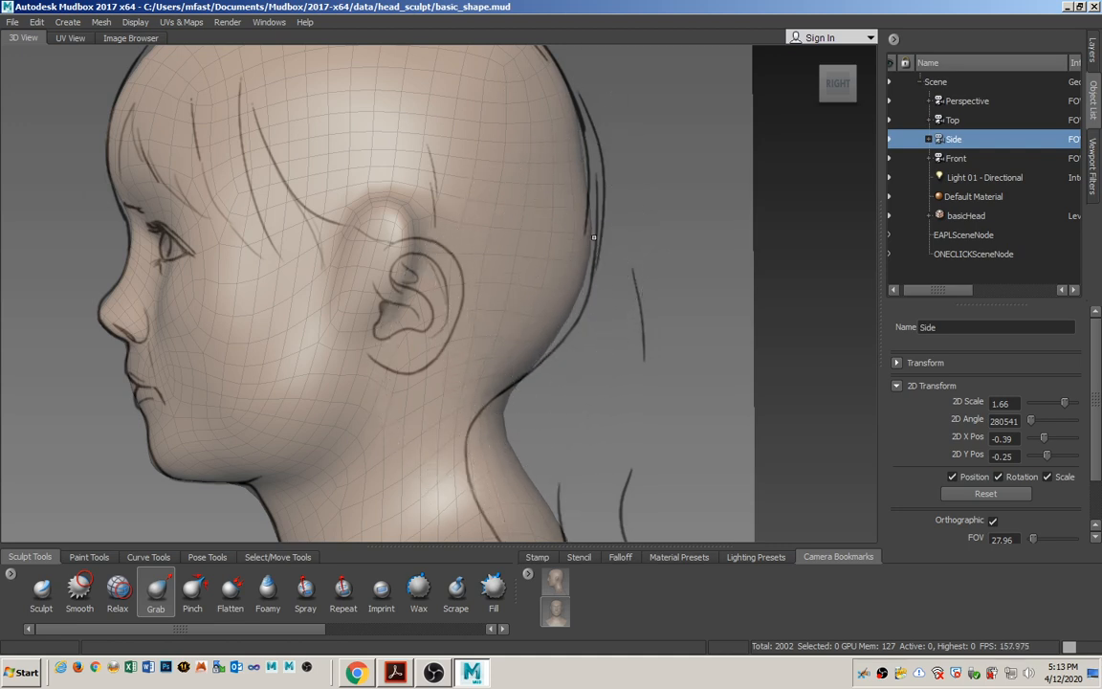
{"action": "left_click", "coordinate": [978, 103]}
{"action": "right_click", "coordinate": [1000, 98]}
{"action": "left_click", "coordinate": [1020, 115]}
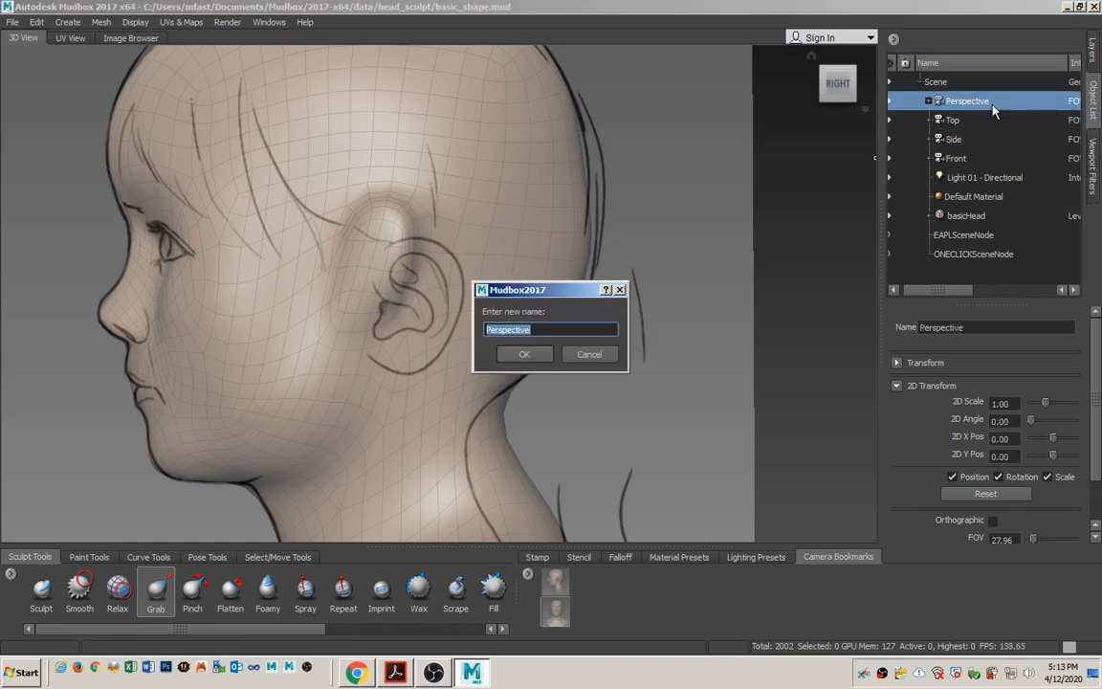
{"action": "left_click", "coordinate": [585, 357]}
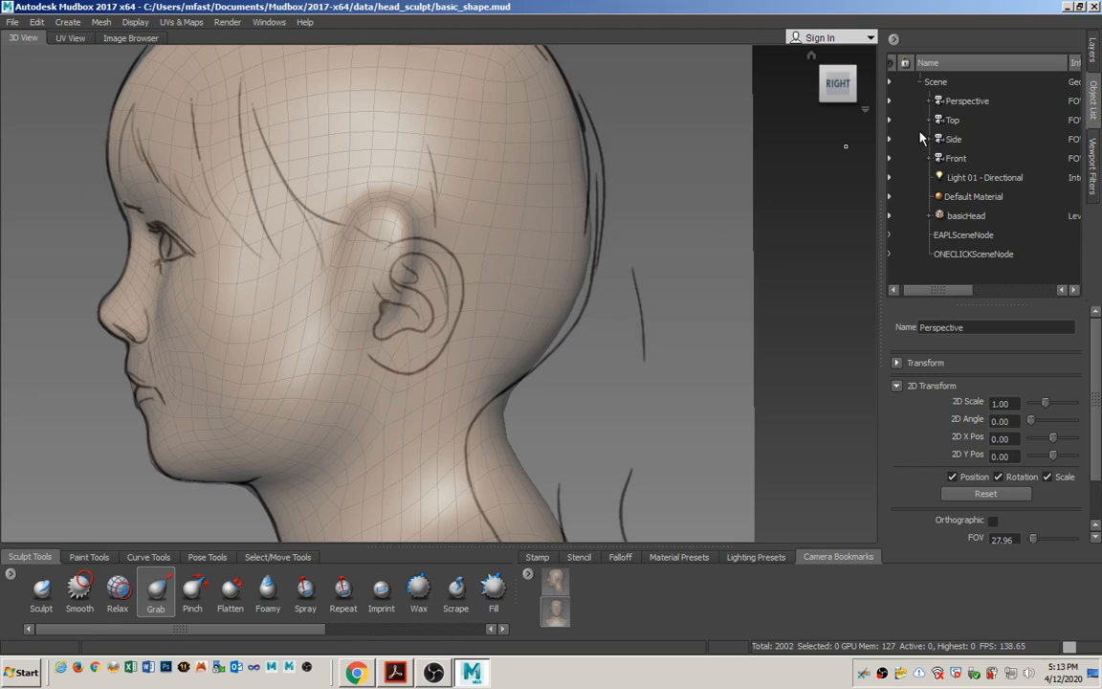
Look through the Perspective camera, check the head from behind and front, and adjust the temples with the Grab tool.
{"action": "left_click", "coordinate": [966, 101]}
{"action": "right_click", "coordinate": [966, 101]}
{"action": "left_click", "coordinate": [986, 107]}
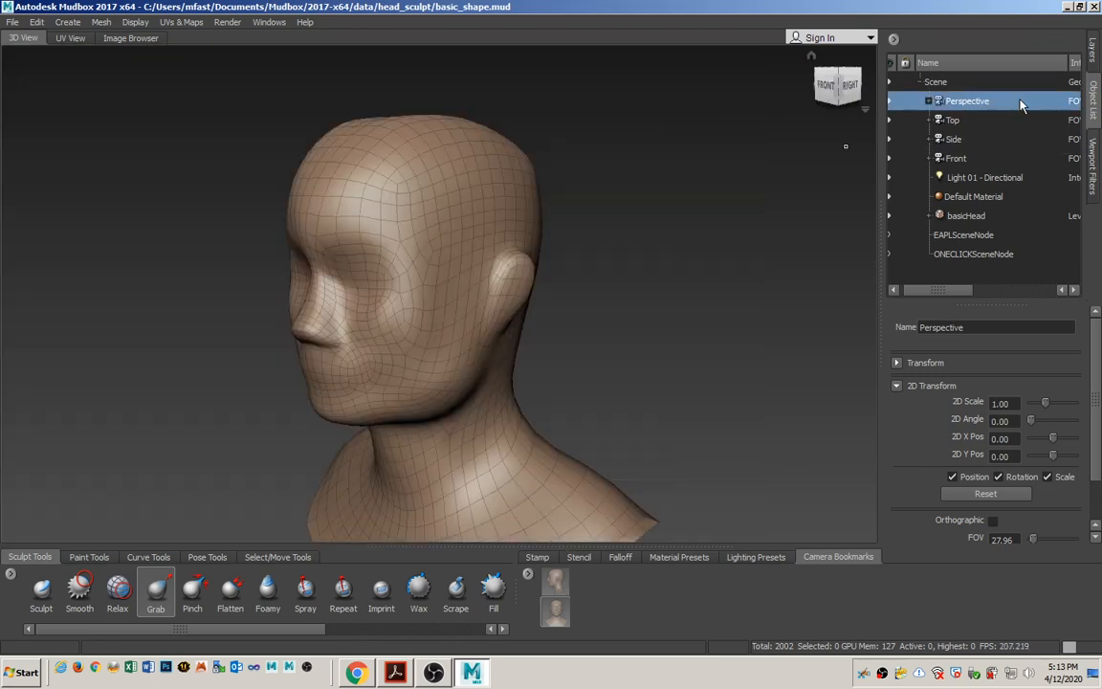
{"action": "mouse_move", "coordinate": [724, 230]}
{"action": "left_mouse_down", "text": "alt"}
{"action": "mouse_move", "coordinate": [440, 268]}
{"action": "mouse_move", "coordinate": [471, 272]}
{"action": "left_mouse_up", "text": "alt"}
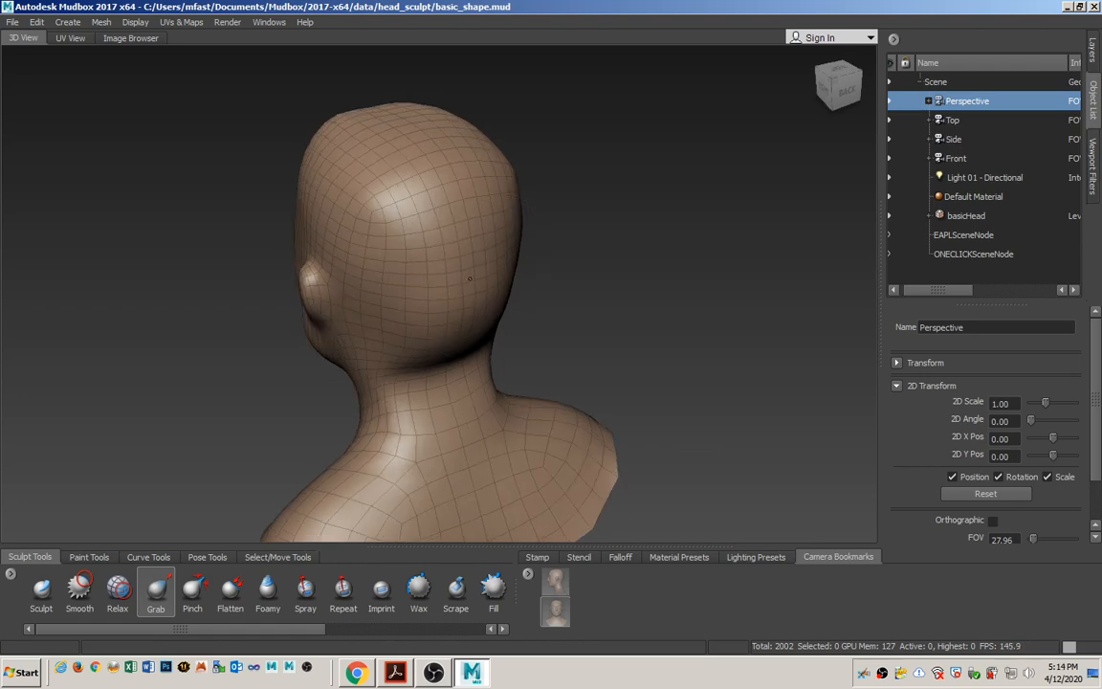
{"action": "mouse_move", "coordinate": [541, 305]}
{"action": "left_mouse_down", "text": "alt"}
{"action": "mouse_move", "coordinate": [705, 279]}
{"action": "mouse_move", "coordinate": [499, 340]}
{"action": "mouse_move", "coordinate": [612, 289]}
{"action": "left_mouse_up", "text": "alt"}
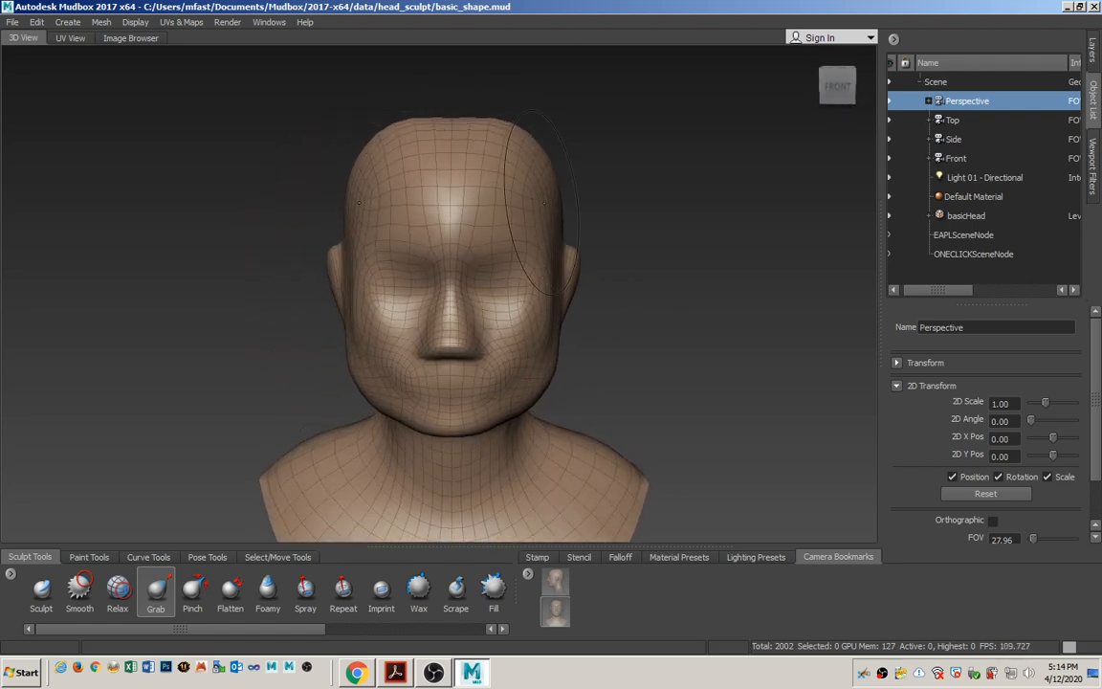
{"action": "mouse_move", "coordinate": [543, 203]}
{"action": "left_mouse_down", "text": "alt"}
{"action": "mouse_move", "coordinate": [574, 201]}
{"action": "mouse_move", "coordinate": [496, 224]}
{"action": "mouse_move", "coordinate": [546, 201]}
{"action": "left_mouse_up", "text": "alt"}
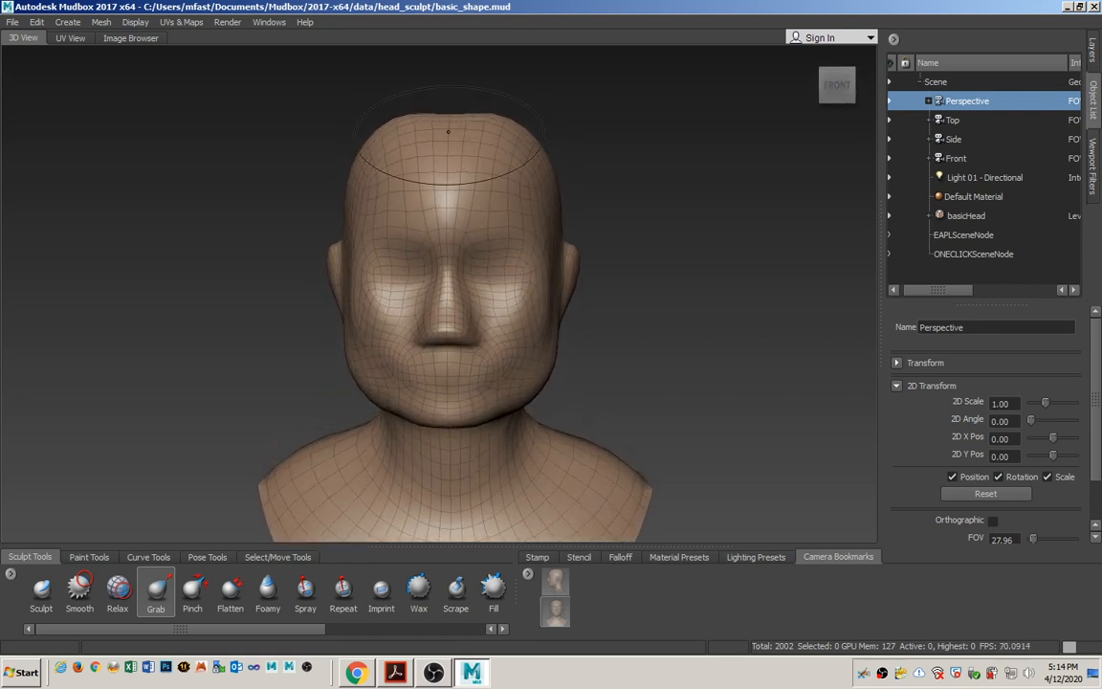
Even out the forehead and flat crown of the head with the Smooth tool.
{"action": "left_click", "coordinate": [81, 596]}
{"action": "left_click_drag", "start_coordinate": [446, 199], "coordinate": [425, 234], "text": "alt"}
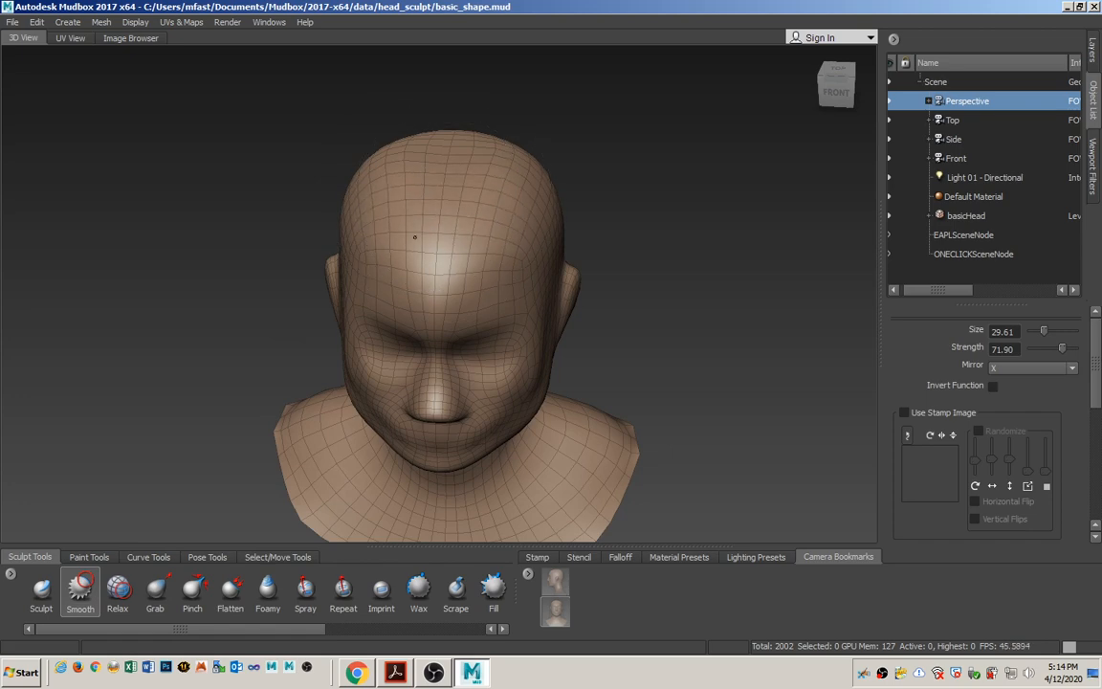
Look through the Side camera and pull the upper forehead outward to the side sketch outline with the Grab tool.
{"action": "left_click_drag", "start_coordinate": [438, 230], "coordinate": [488, 192], "text": "alt"}
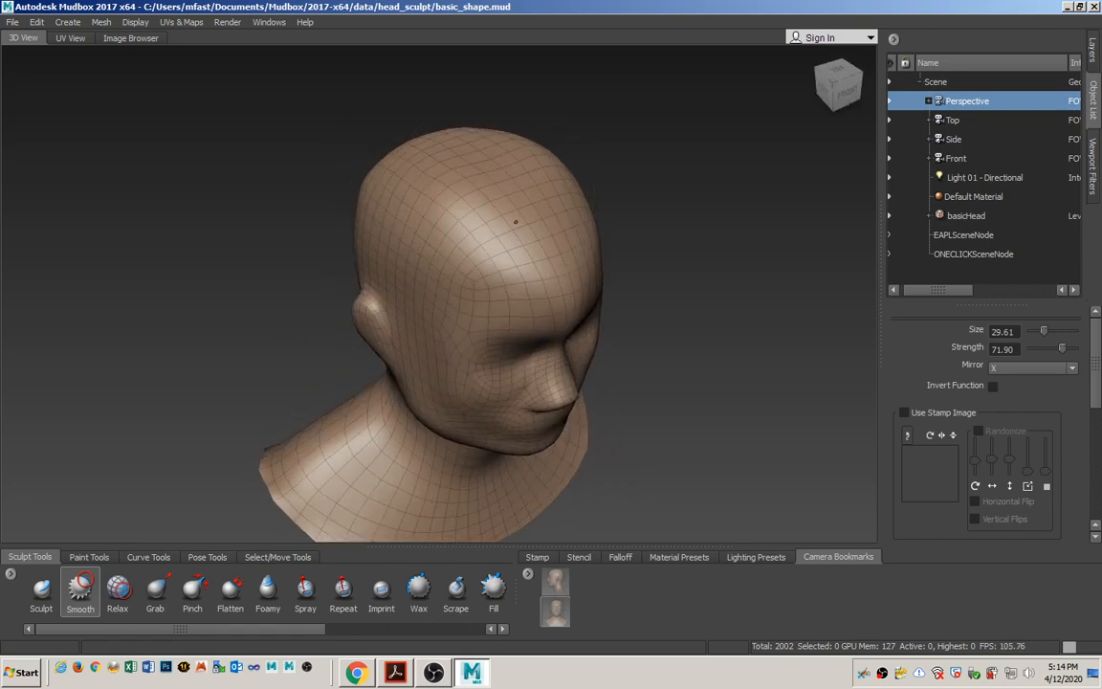
{"action": "left_click_drag", "start_coordinate": [528, 272], "coordinate": [373, 241], "text": "alt"}
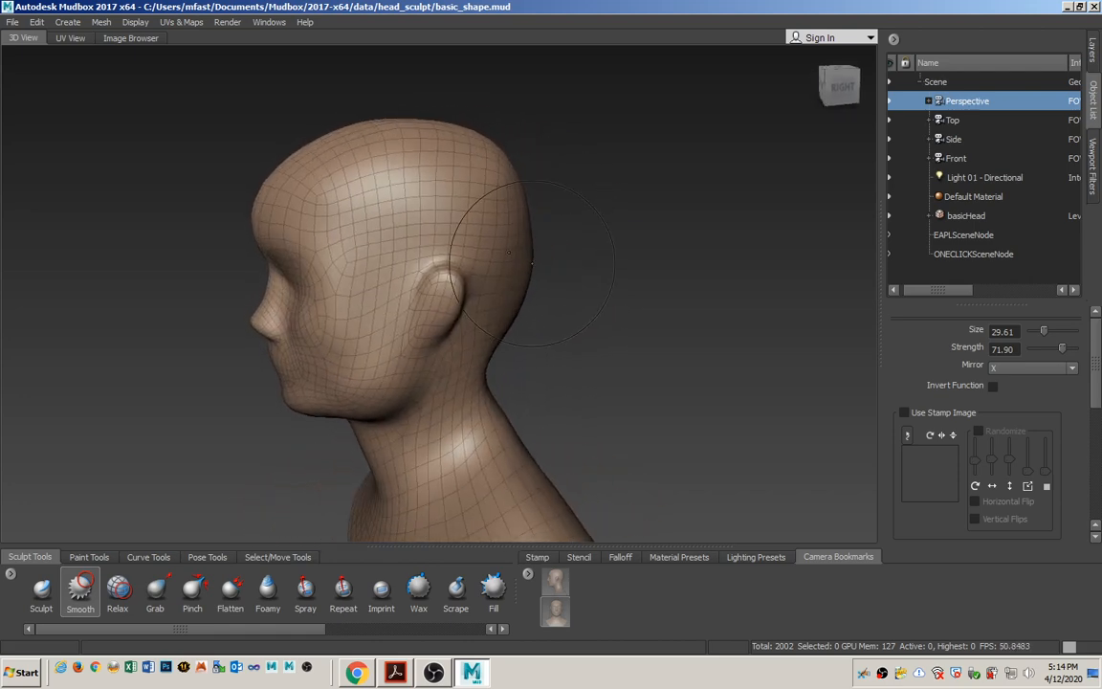
{"action": "left_click", "coordinate": [971, 140]}
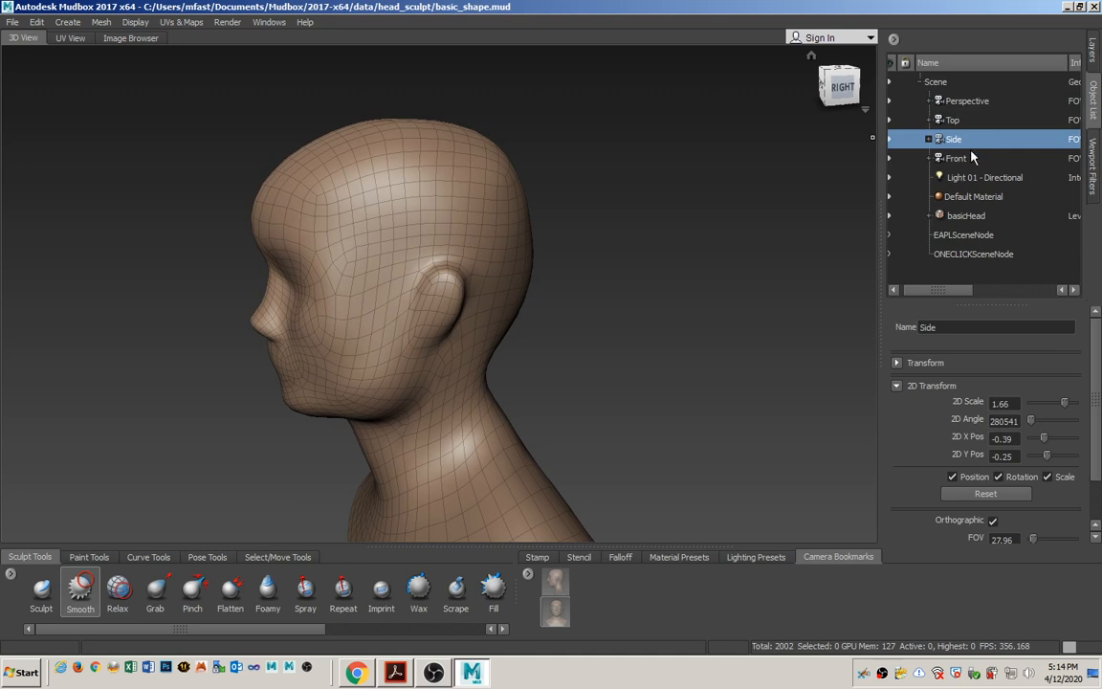
{"action": "right_click", "coordinate": [971, 142]}
{"action": "left_click", "coordinate": [1012, 158]}
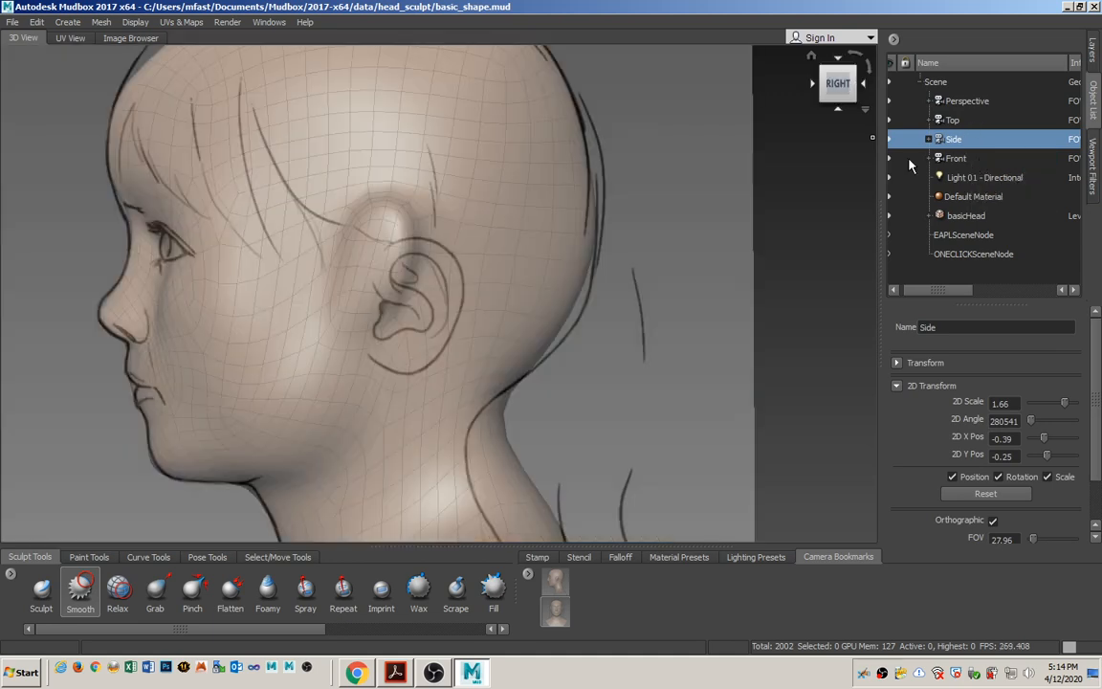
{"action": "mouse_move", "coordinate": [385, 221]}
{"action": "middle_mouse_down", "text": "alt"}
{"action": "mouse_move", "coordinate": [433, 237]}
{"action": "mouse_move", "coordinate": [516, 306]}
{"action": "middle_mouse_up", "text": "alt"}
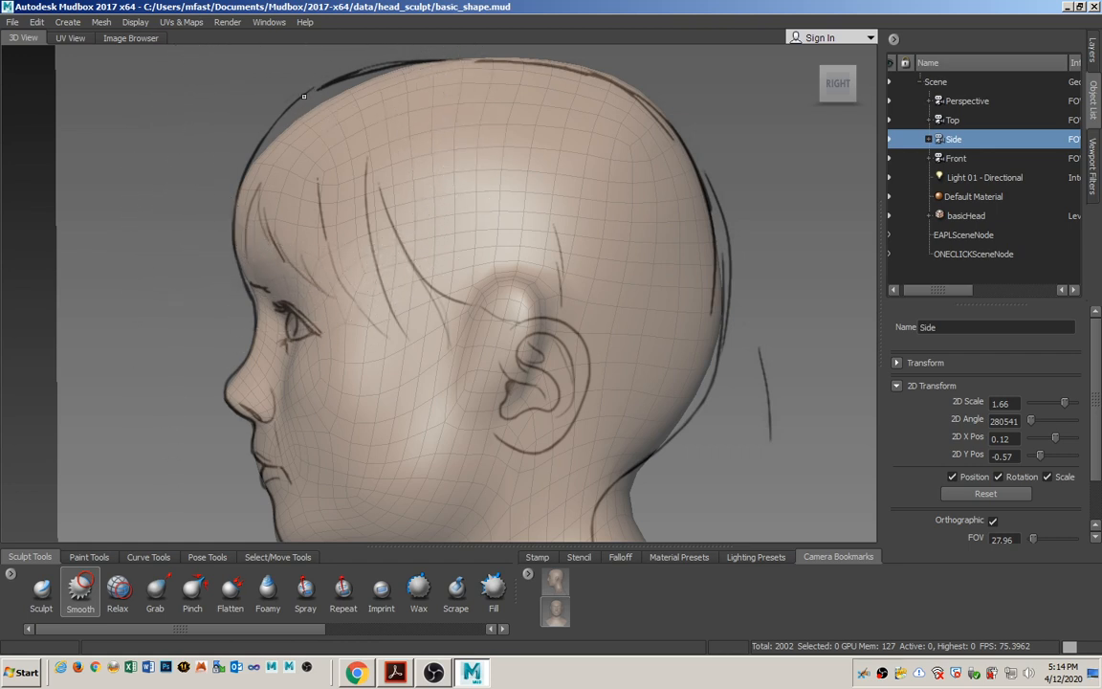
{"action": "left_click", "coordinate": [158, 602]}
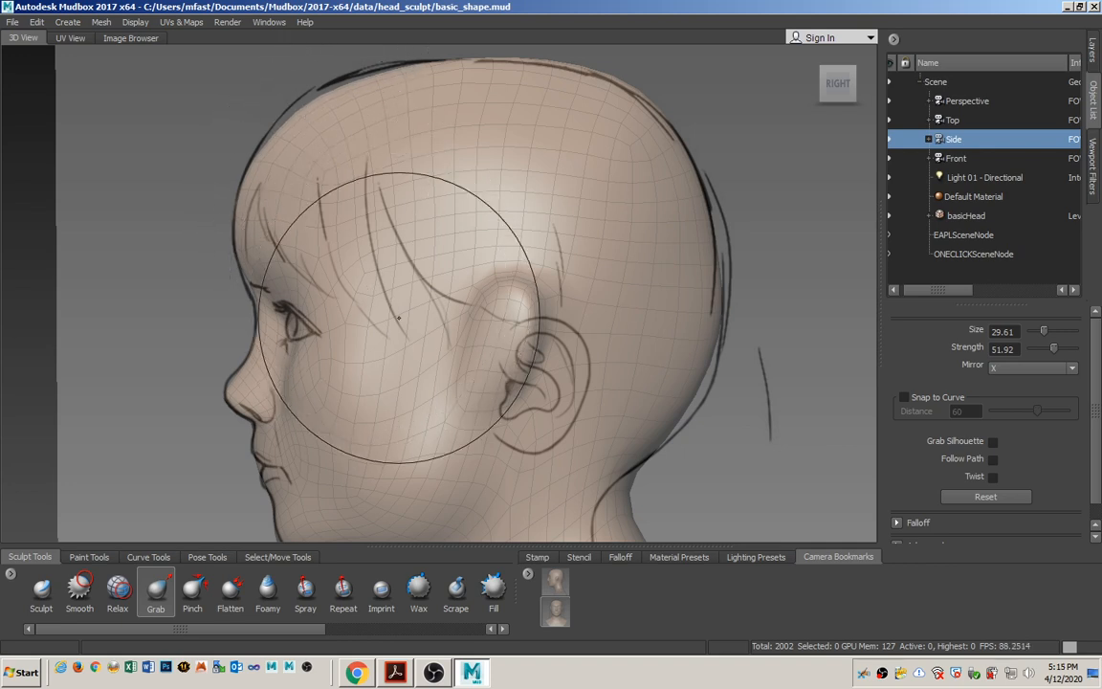
{"action": "middle_click_drag", "start_coordinate": [396, 378], "coordinate": [403, 322], "text": "alt"}
{"action": "right_click_drag", "start_coordinate": [404, 321], "coordinate": [374, 128], "text": "alt"}
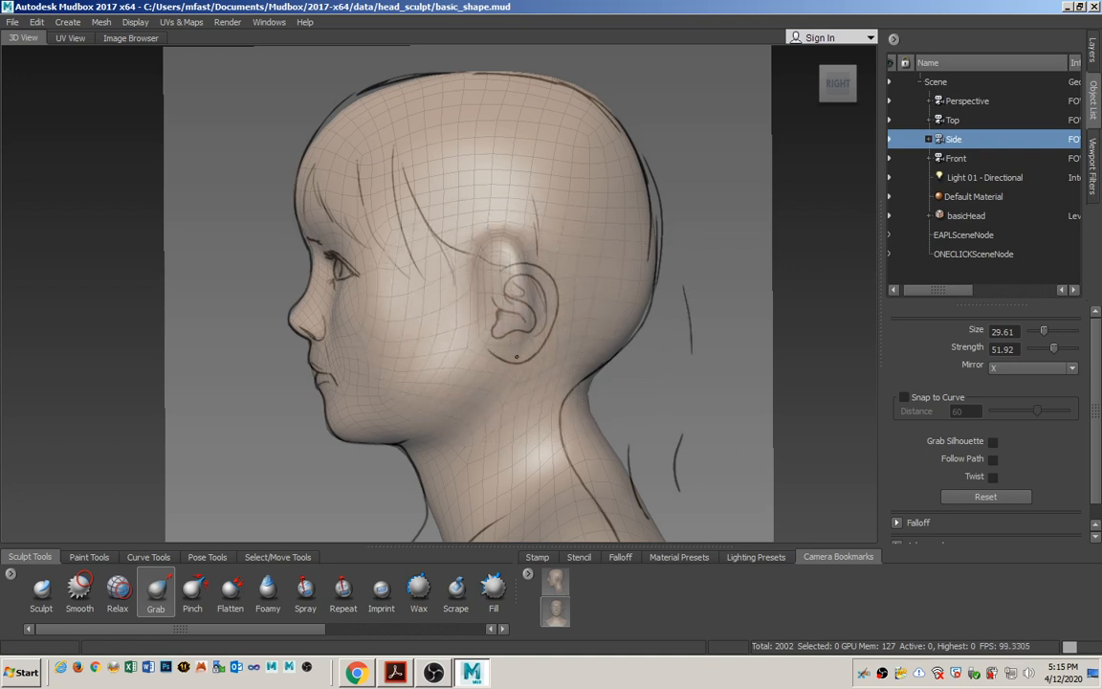
Move the ear back and down with the Grab tool and shape its edges to match the ear in the side sketch.
{"action": "mouse_move", "coordinate": [435, 262]}
{"action": "left_mouse_down"}
{"action": "mouse_move", "coordinate": [495, 276]}
{"action": "mouse_move", "coordinate": [507, 256]}
{"action": "mouse_move", "coordinate": [516, 268]}
{"action": "left_mouse_up"}
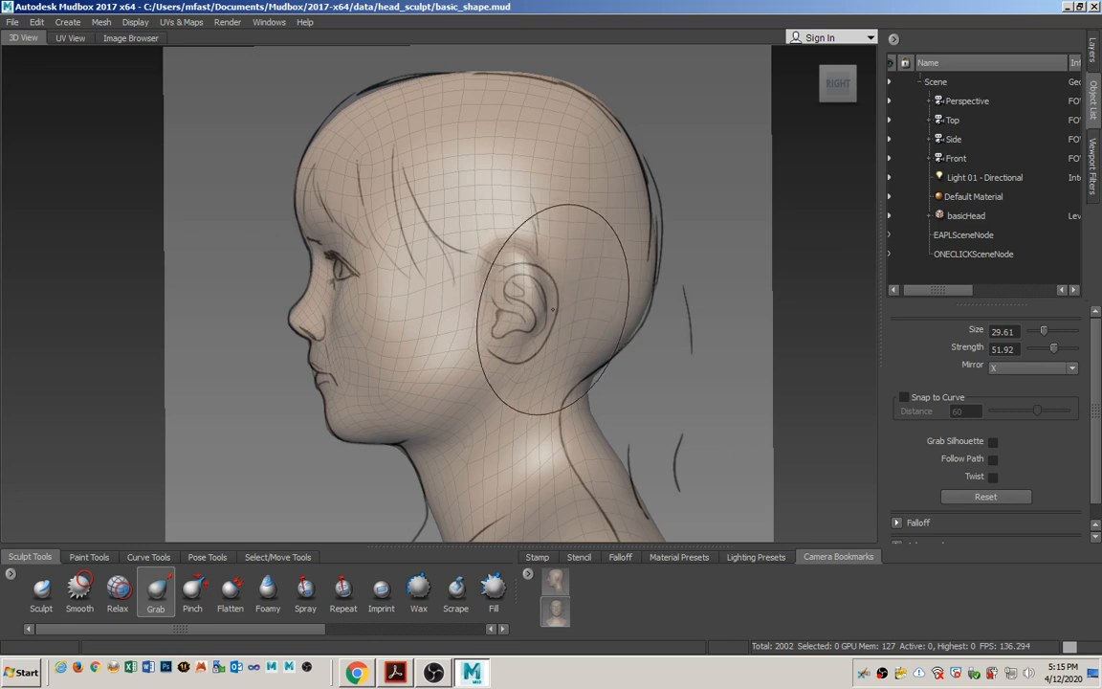
{"action": "left_click_drag", "start_coordinate": [541, 332], "coordinate": [551, 343]}
{"action": "mouse_move", "coordinate": [547, 268]}
{"action": "left_mouse_down"}
{"action": "mouse_move", "coordinate": [567, 283]}
{"action": "mouse_move", "coordinate": [547, 258]}
{"action": "left_mouse_up"}
{"action": "left_click_drag", "start_coordinate": [531, 350], "coordinate": [542, 359]}
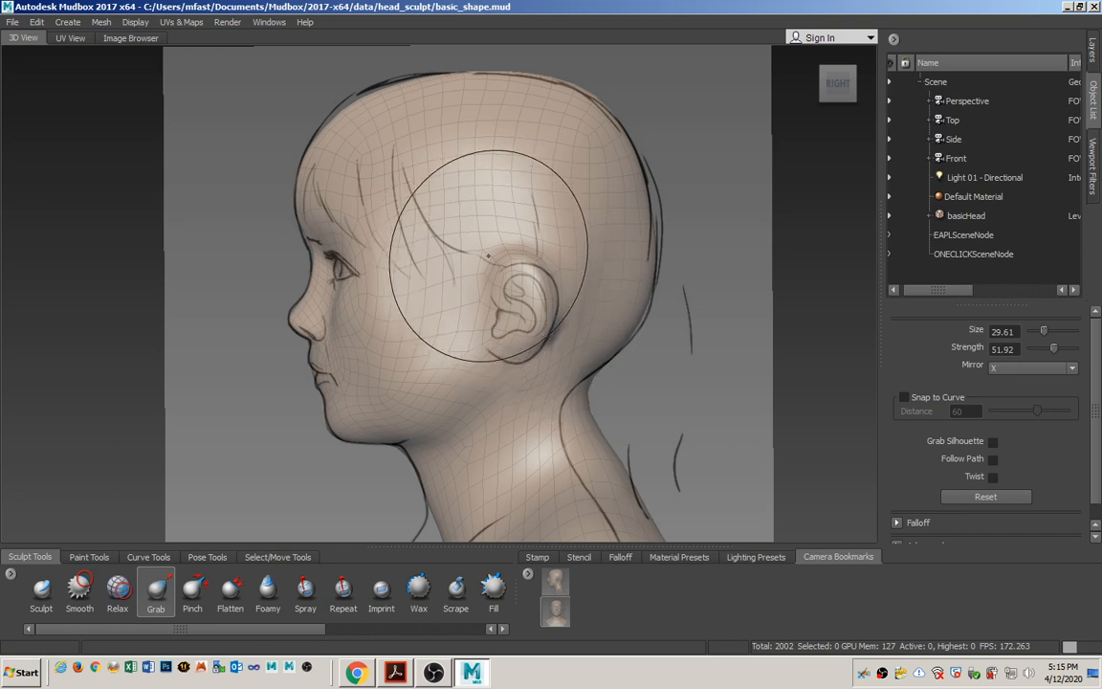
{"action": "left_click_drag", "start_coordinate": [488, 255], "coordinate": [518, 259]}
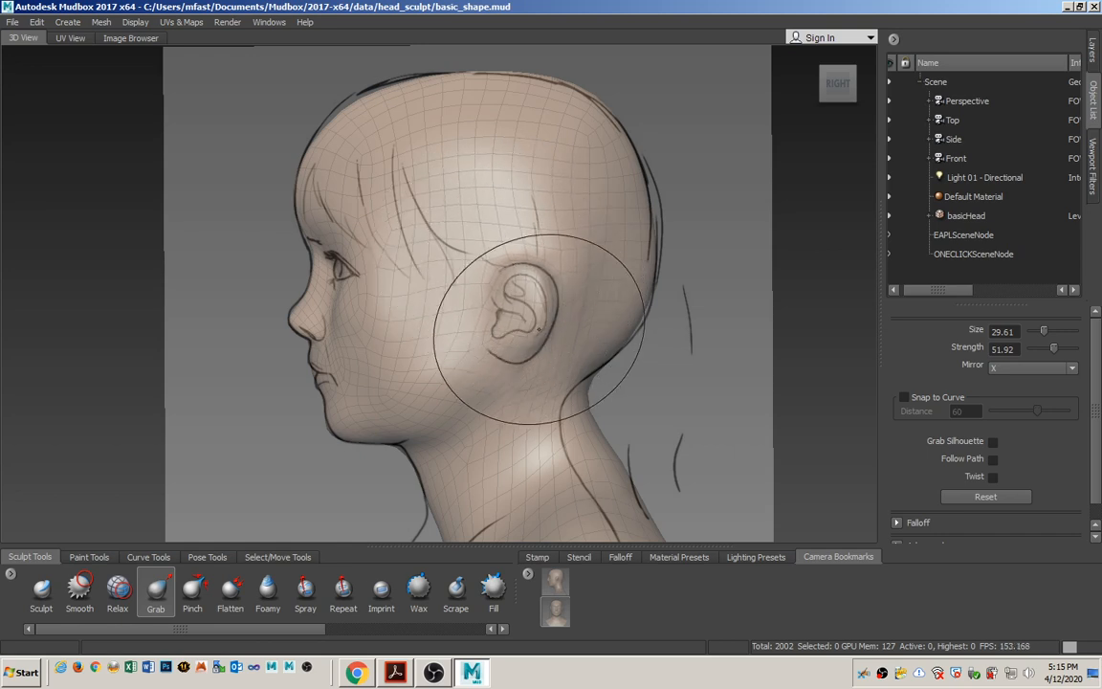
{"action": "left_click_drag", "start_coordinate": [519, 354], "coordinate": [517, 369]}
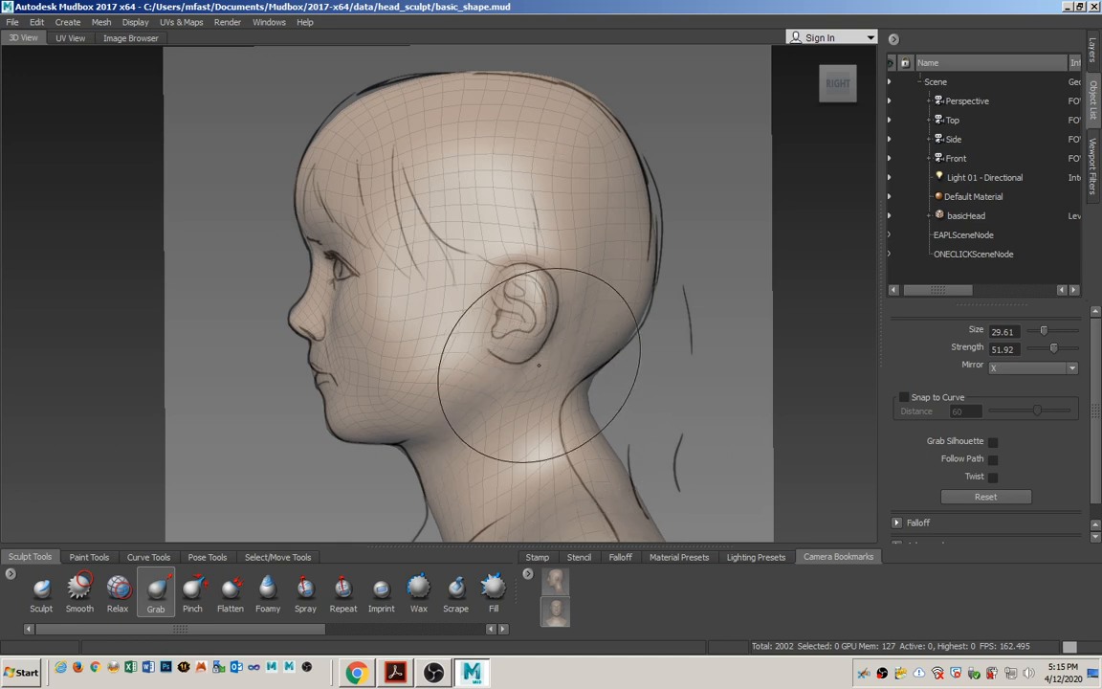
{"action": "mouse_move", "coordinate": [538, 365]}
{"action": "middle_mouse_down", "text": "alt"}
{"action": "mouse_move", "coordinate": [598, 206]}
{"action": "mouse_move", "coordinate": [548, 216]}
{"action": "mouse_move", "coordinate": [556, 254]}
{"action": "middle_mouse_up", "text": "alt"}
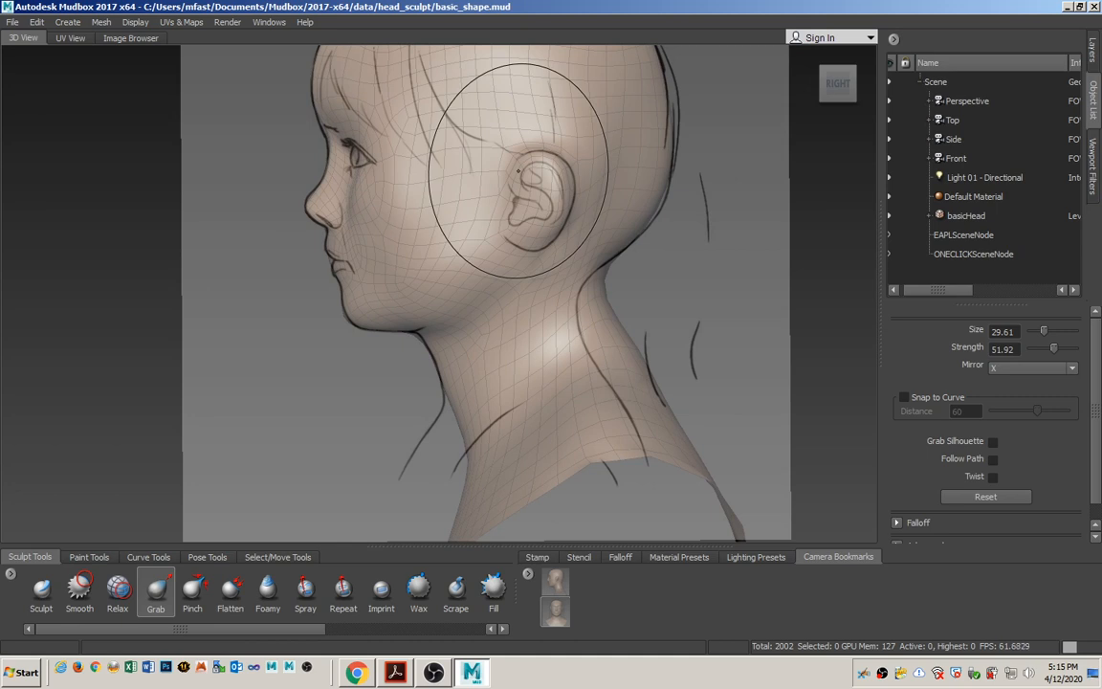
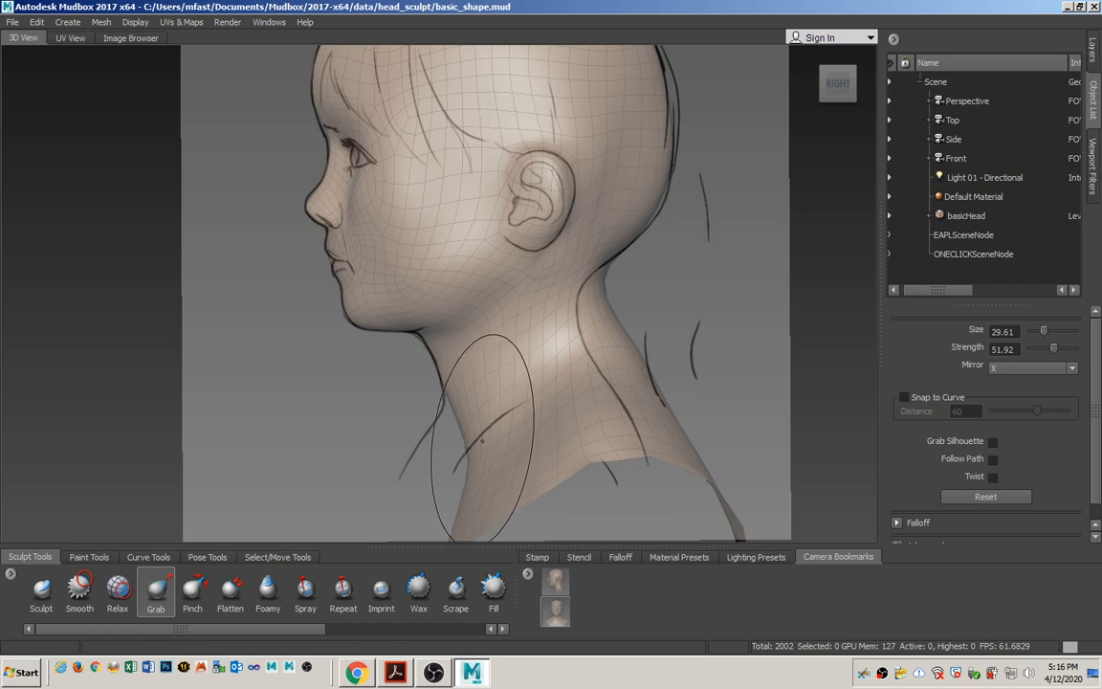
Pull the front of the neck and upper chest to the side sketch outline with the Grab tool.
{"action": "left_click_drag", "start_coordinate": [481, 424], "coordinate": [503, 422]}
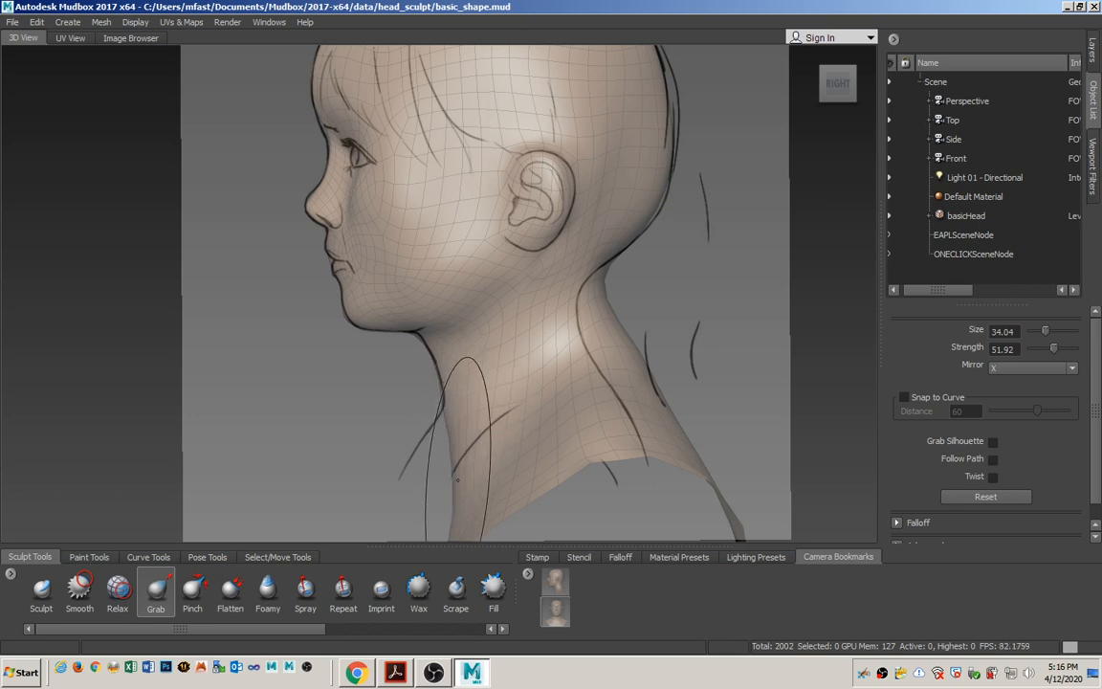
{"action": "left_click_drag", "start_coordinate": [412, 468], "coordinate": [374, 470]}
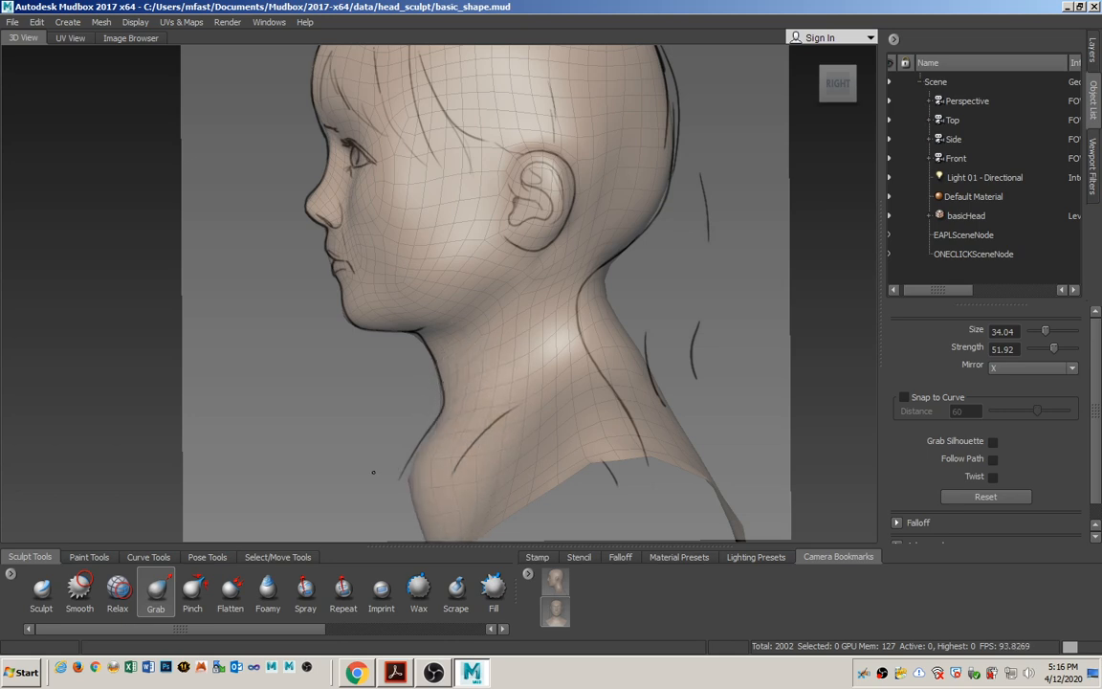
{"action": "left_click_drag", "start_coordinate": [496, 457], "coordinate": [490, 457]}
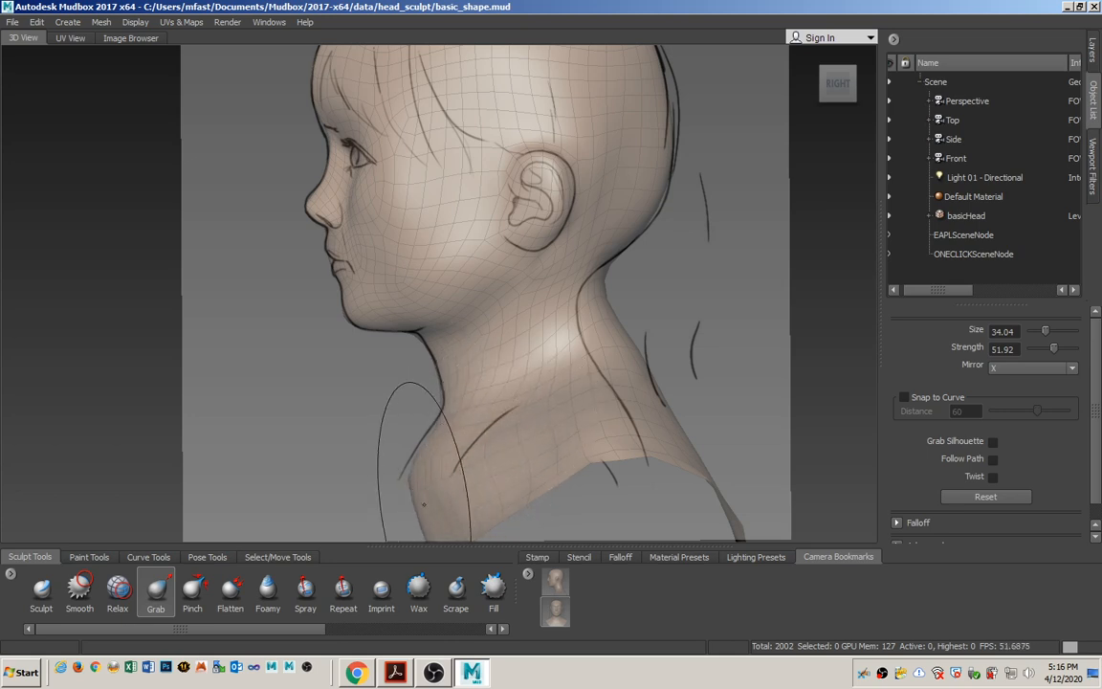
{"action": "middle_click_drag", "start_coordinate": [440, 464], "coordinate": [492, 406], "text": "alt"}
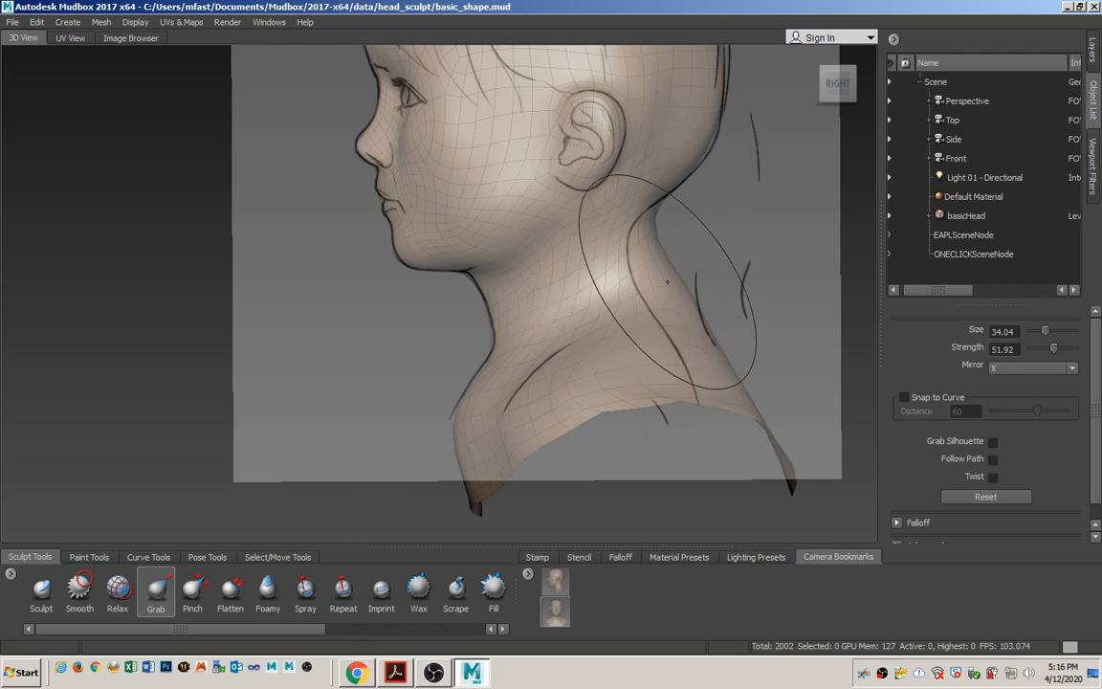
Push in the nape and upper back with the Grab tool to follow the side sketch's back line.
{"action": "left_click_drag", "start_coordinate": [663, 284], "coordinate": [637, 292]}
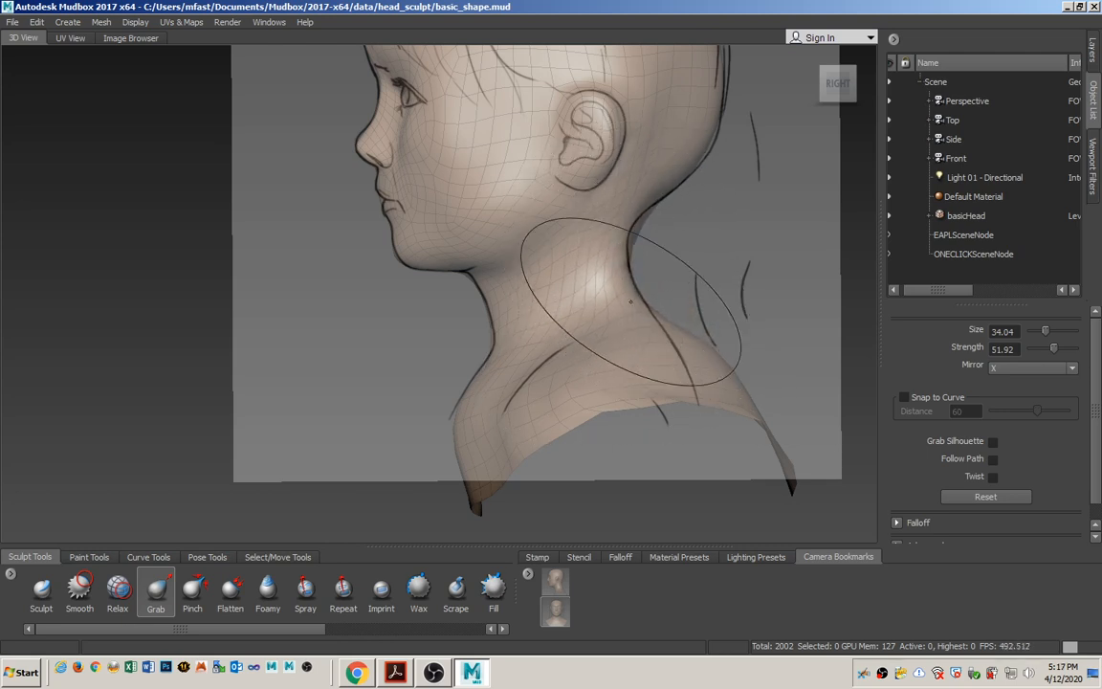
{"action": "left_click_drag", "start_coordinate": [694, 363], "coordinate": [719, 356]}
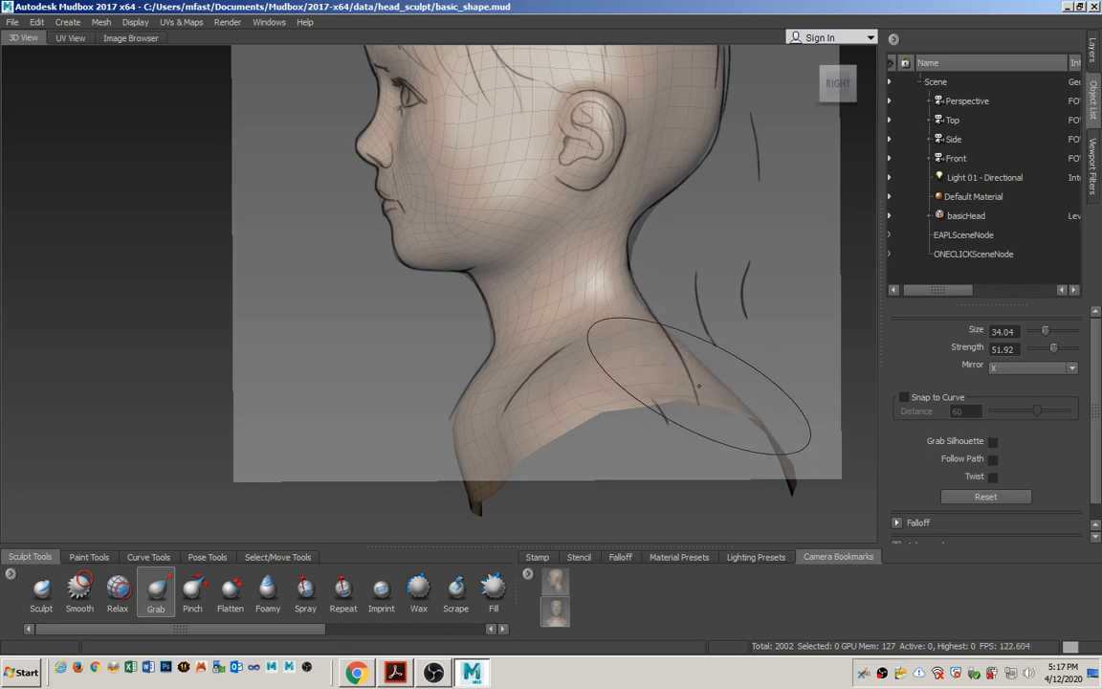
{"action": "left_click_drag", "start_coordinate": [705, 426], "coordinate": [725, 405]}
{"action": "mouse_move", "coordinate": [784, 467]}
{"action": "left_mouse_down"}
{"action": "mouse_move", "coordinate": [726, 454]}
{"action": "mouse_move", "coordinate": [751, 456]}
{"action": "left_mouse_up"}
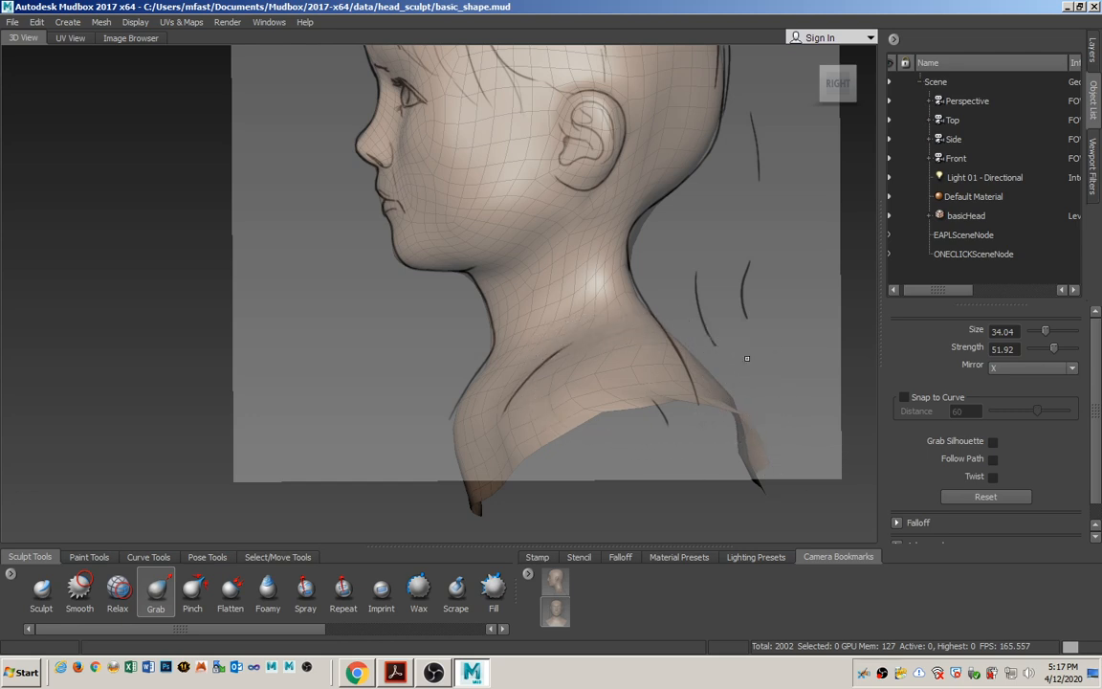
Look through the Perspective camera and even out the jagged lower edge of the back with the Smooth tool.
{"action": "left_click", "coordinate": [979, 102]}
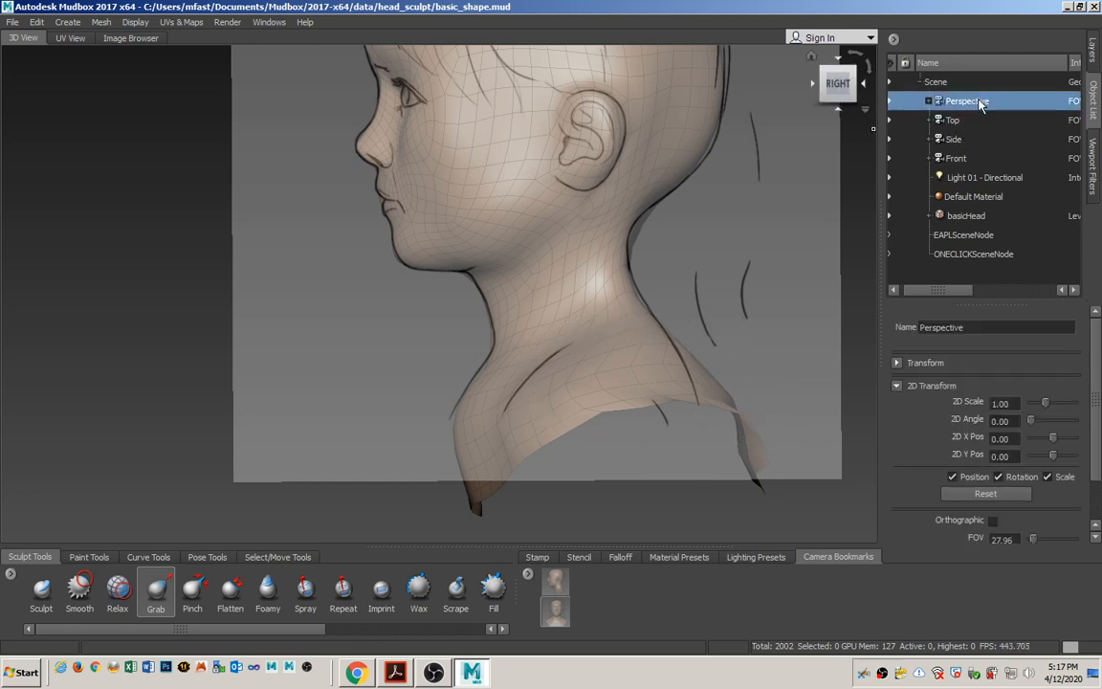
{"action": "left_click", "coordinate": [985, 121]}
{"action": "right_click", "coordinate": [985, 120]}
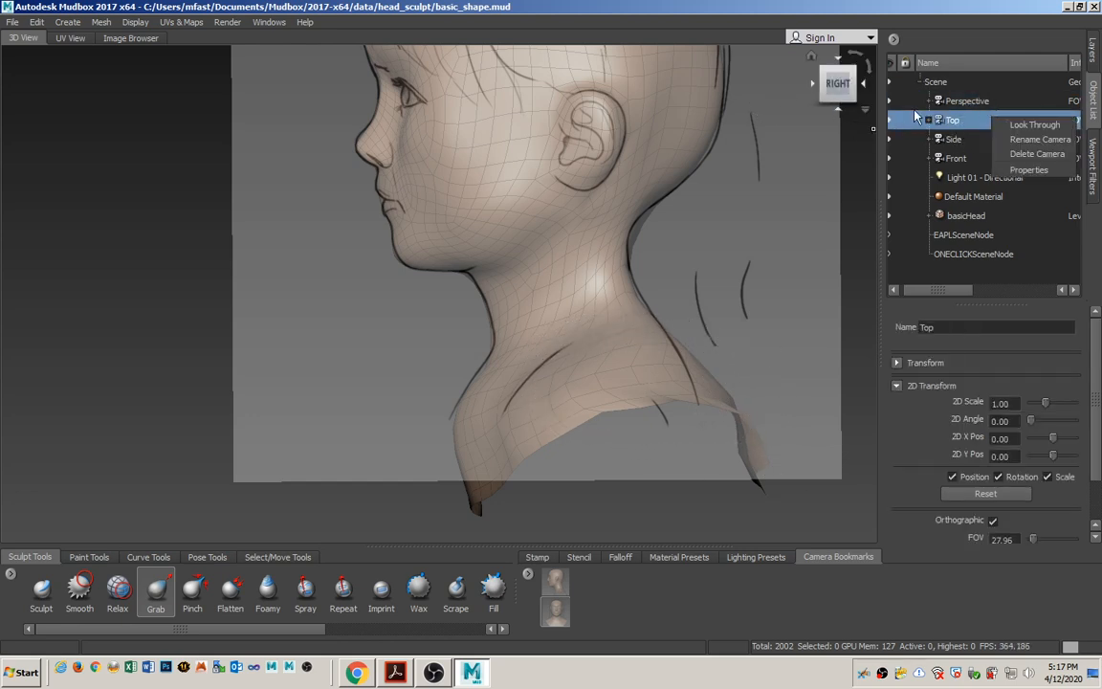
{"action": "left_click", "coordinate": [964, 103]}
{"action": "right_click", "coordinate": [966, 101]}
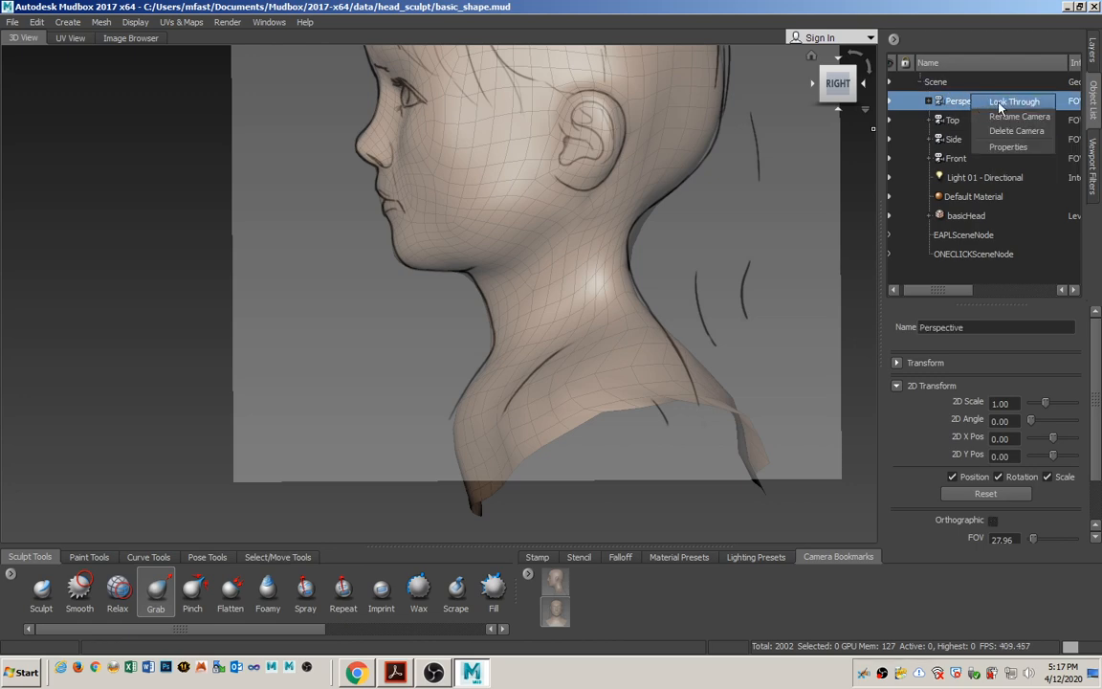
{"action": "left_click", "coordinate": [1005, 101]}
{"action": "left_click_drag", "start_coordinate": [548, 256], "coordinate": [620, 336], "text": "alt"}
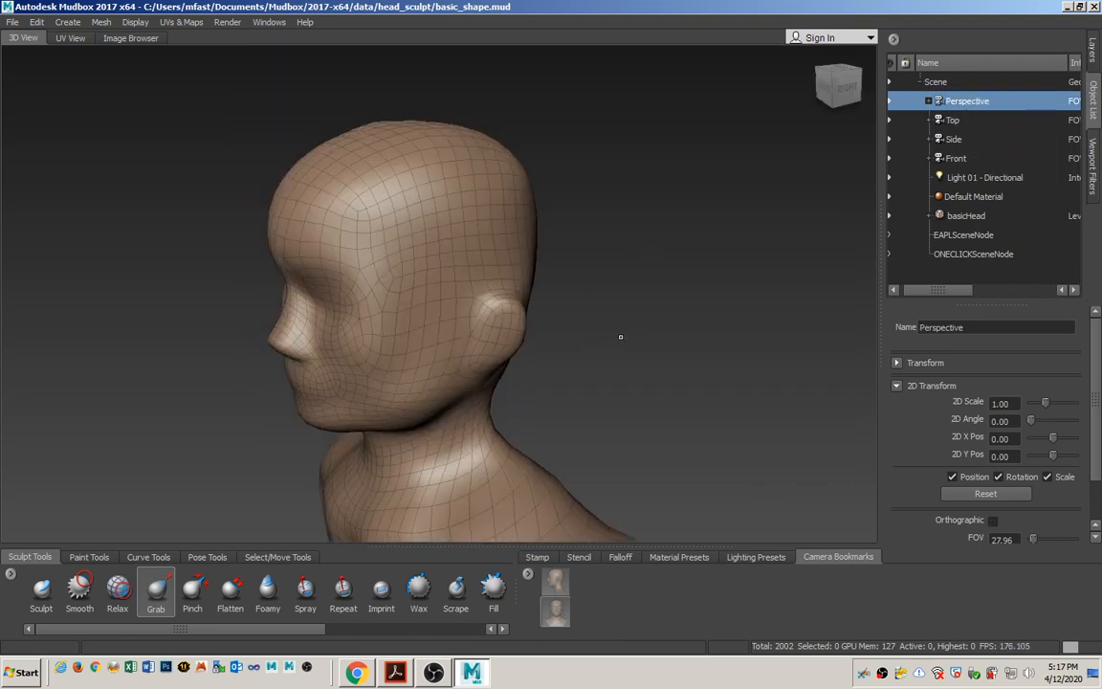
{"action": "middle_click_drag", "start_coordinate": [620, 336], "coordinate": [723, 104], "text": "alt"}
{"action": "left_click_drag", "start_coordinate": [548, 331], "coordinate": [409, 369], "text": "alt"}
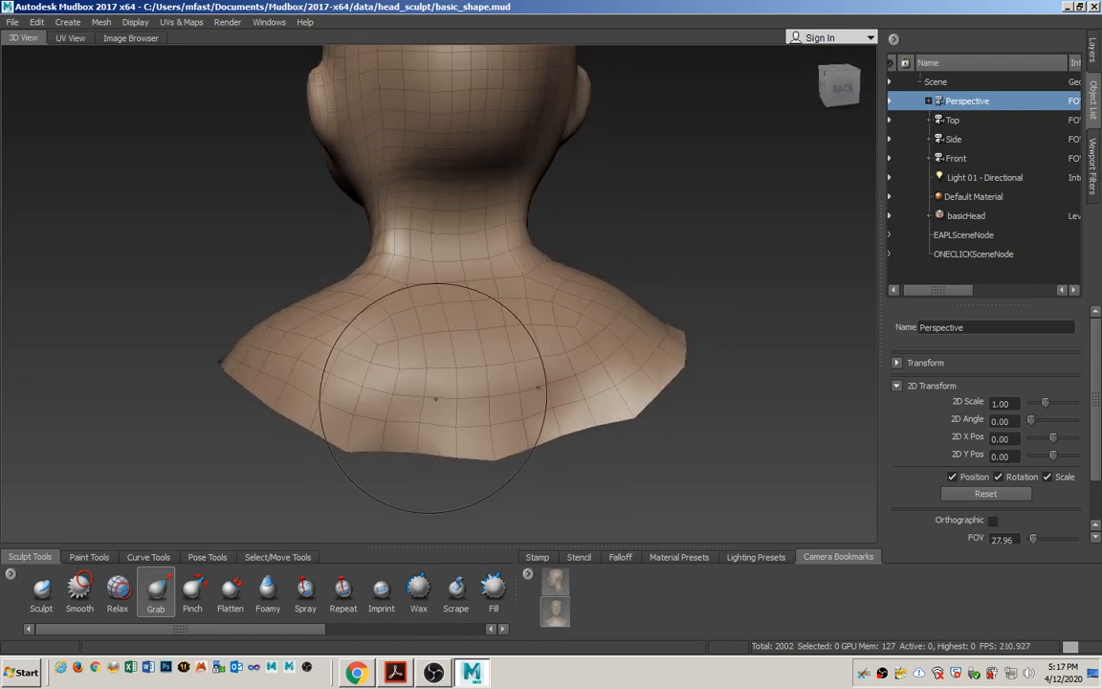
{"action": "left_click", "coordinate": [80, 588]}
{"action": "mouse_move", "coordinate": [345, 408]}
{"action": "left_mouse_down"}
{"action": "mouse_move", "coordinate": [350, 420]}
{"action": "mouse_move", "coordinate": [438, 455]}
{"action": "mouse_move", "coordinate": [441, 441]}
{"action": "left_mouse_up"}
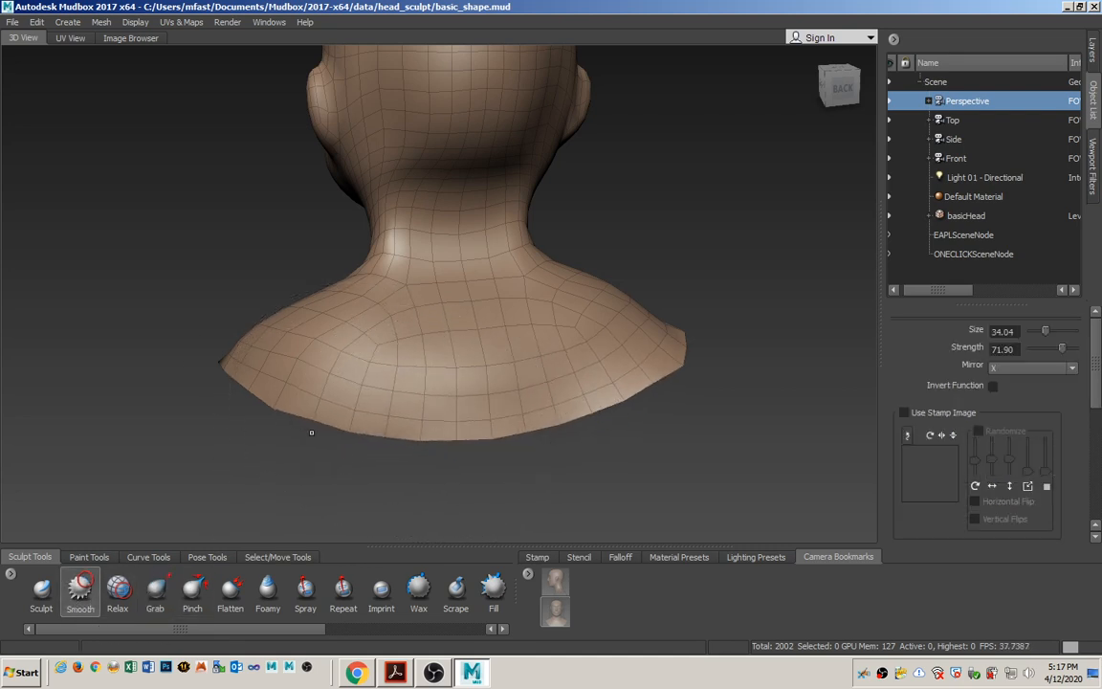
Smooth the shoulders and the bottom edge of the bust around the sides and chest.
{"action": "mouse_move", "coordinate": [313, 433]}
{"action": "left_mouse_down", "text": "alt"}
{"action": "mouse_move", "coordinate": [445, 401]}
{"action": "mouse_move", "coordinate": [467, 504]}
{"action": "mouse_move", "coordinate": [579, 397]}
{"action": "left_mouse_up", "text": "alt"}
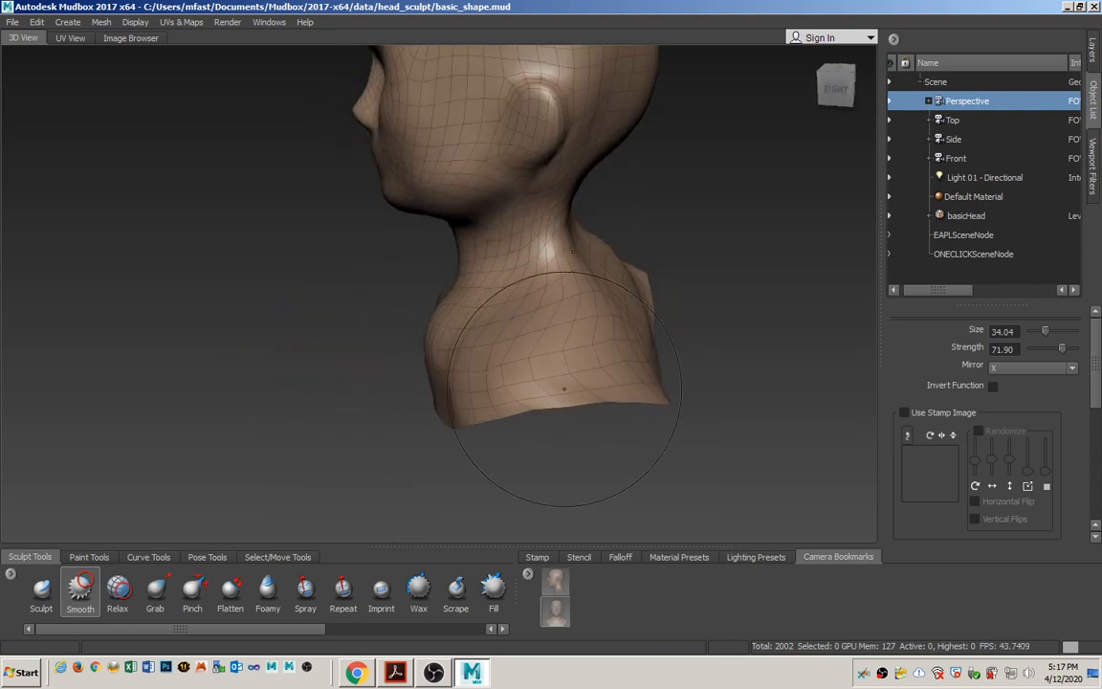
{"action": "left_click_drag", "start_coordinate": [462, 411], "coordinate": [468, 385], "text": "alt"}
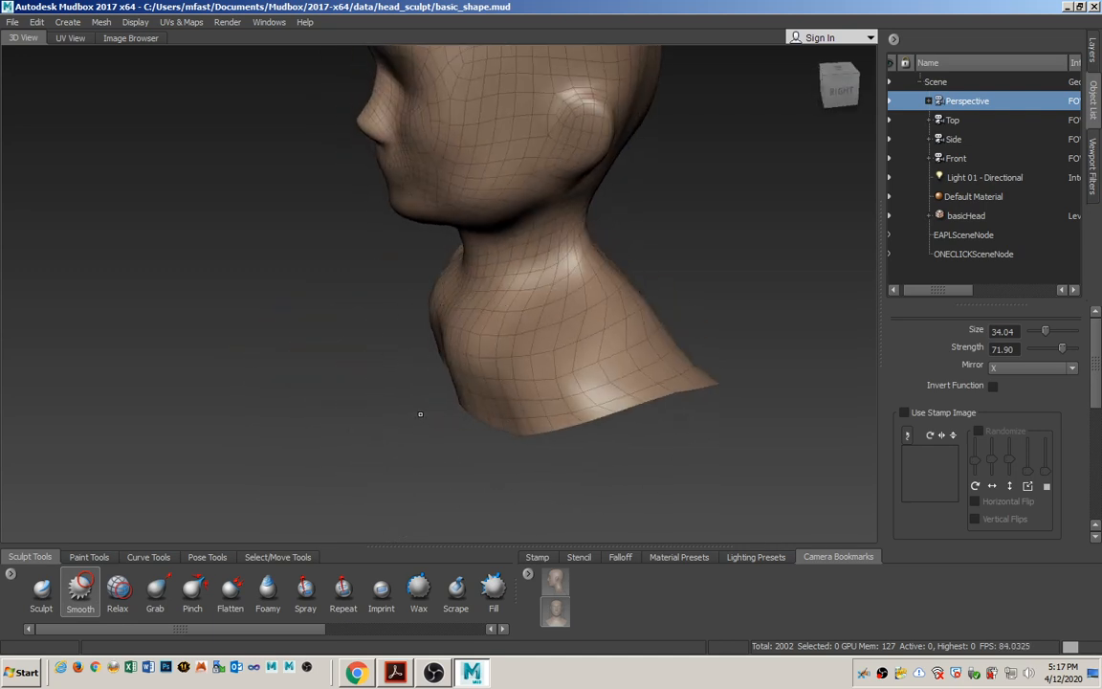
{"action": "left_click_drag", "start_coordinate": [420, 415], "coordinate": [463, 386], "text": "alt"}
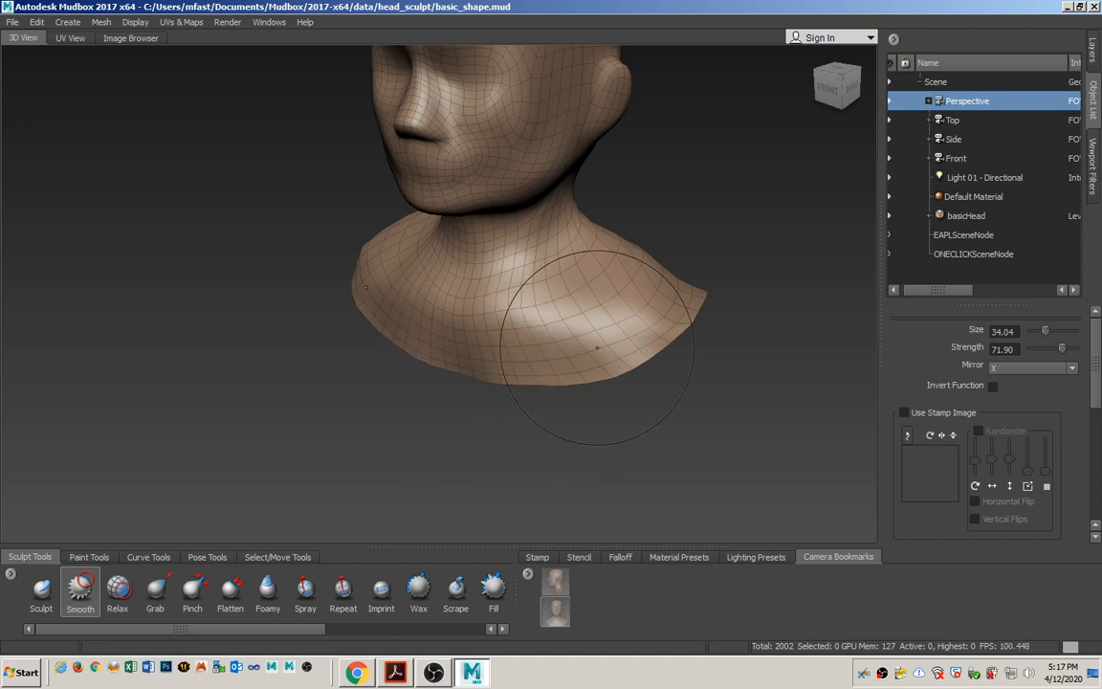
{"action": "mouse_move", "coordinate": [597, 348]}
{"action": "left_mouse_down", "text": "alt"}
{"action": "mouse_move", "coordinate": [574, 343]}
{"action": "mouse_move", "coordinate": [612, 325]}
{"action": "mouse_move", "coordinate": [603, 307]}
{"action": "mouse_move", "coordinate": [531, 319]}
{"action": "mouse_move", "coordinate": [521, 361]}
{"action": "mouse_move", "coordinate": [483, 383]}
{"action": "left_mouse_up", "text": "alt"}
{"action": "left_click_drag", "start_coordinate": [586, 394], "coordinate": [539, 360], "text": "alt"}
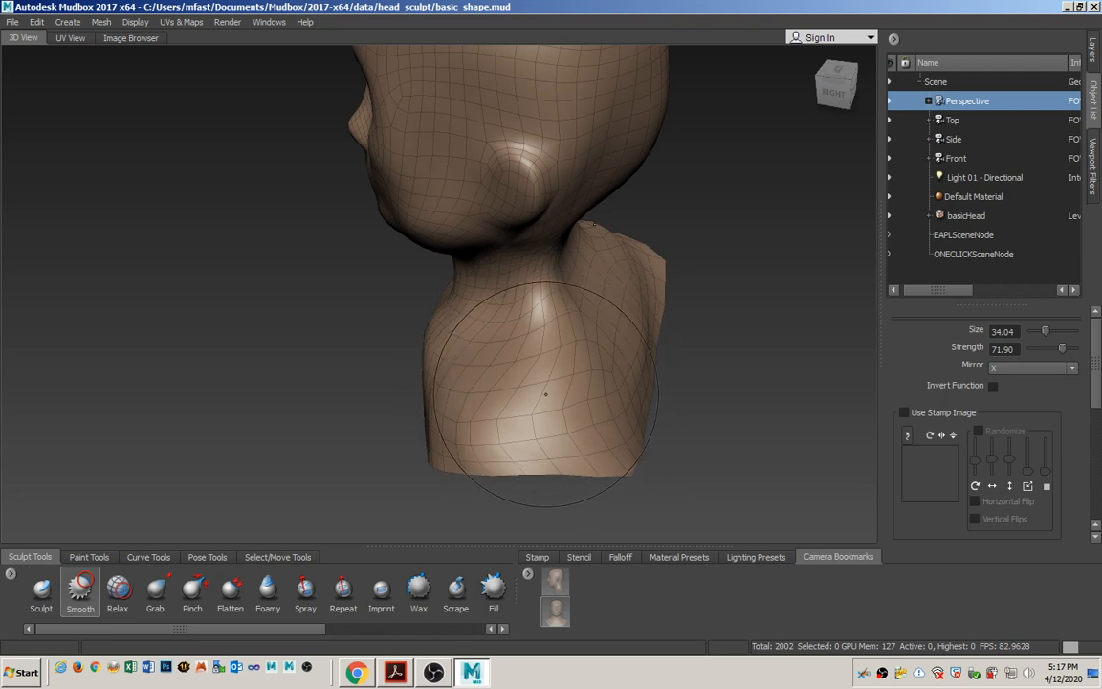
{"action": "mouse_move", "coordinate": [546, 394]}
{"action": "left_mouse_down"}
{"action": "mouse_move", "coordinate": [526, 409]}
{"action": "mouse_move", "coordinate": [532, 390]}
{"action": "mouse_move", "coordinate": [487, 402]}
{"action": "left_mouse_up"}
Even out the mesh spacing across the shoulder and chest with the Relax tool.
{"action": "left_click", "coordinate": [118, 591]}
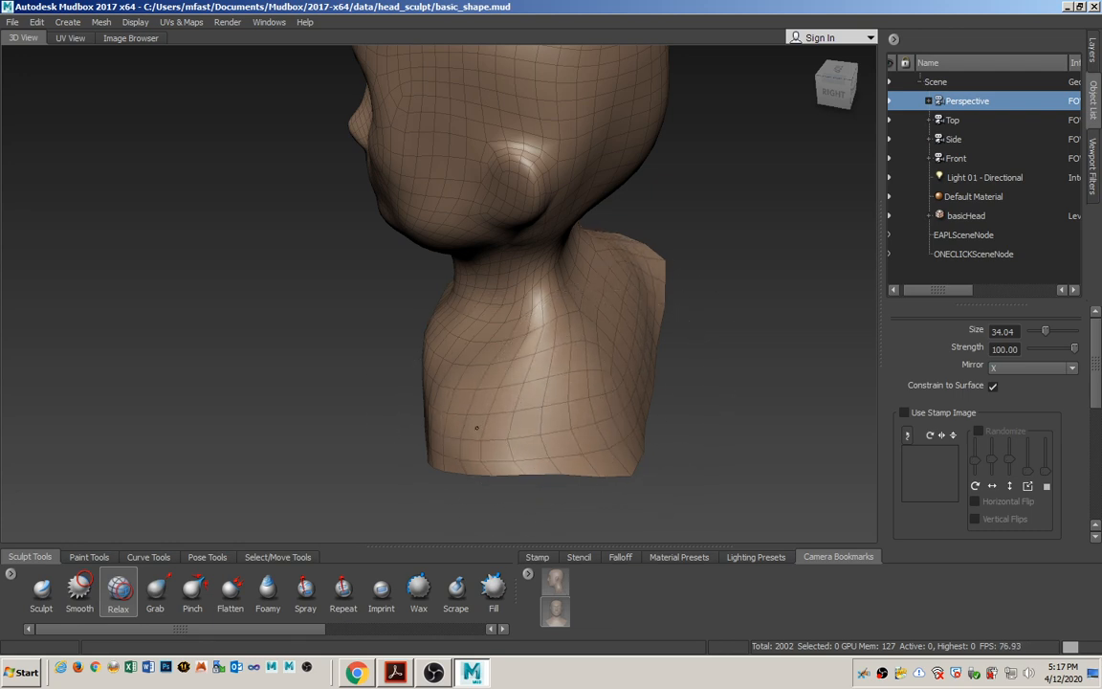
{"action": "left_click_drag", "start_coordinate": [477, 427], "coordinate": [446, 387]}
{"action": "left_click_drag", "start_coordinate": [568, 396], "coordinate": [424, 455], "text": "alt"}
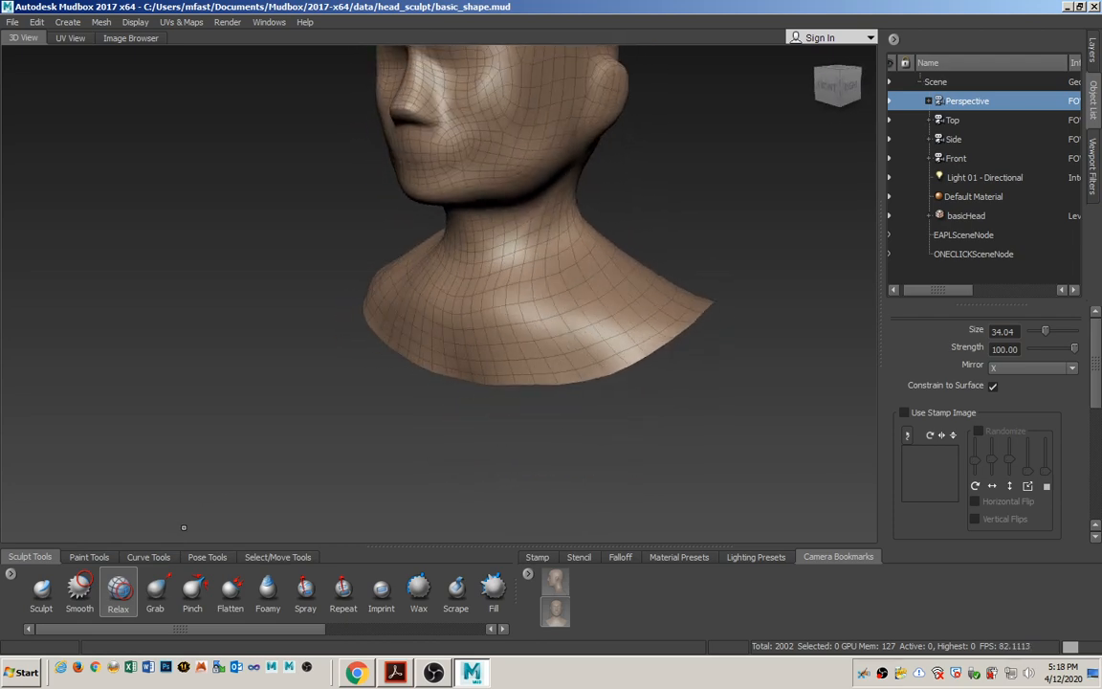
Reshape the shoulders and the bottom rim of the bust with the Grab tool, reducing the brush size to 8.98.
{"action": "left_click", "coordinate": [171, 601]}
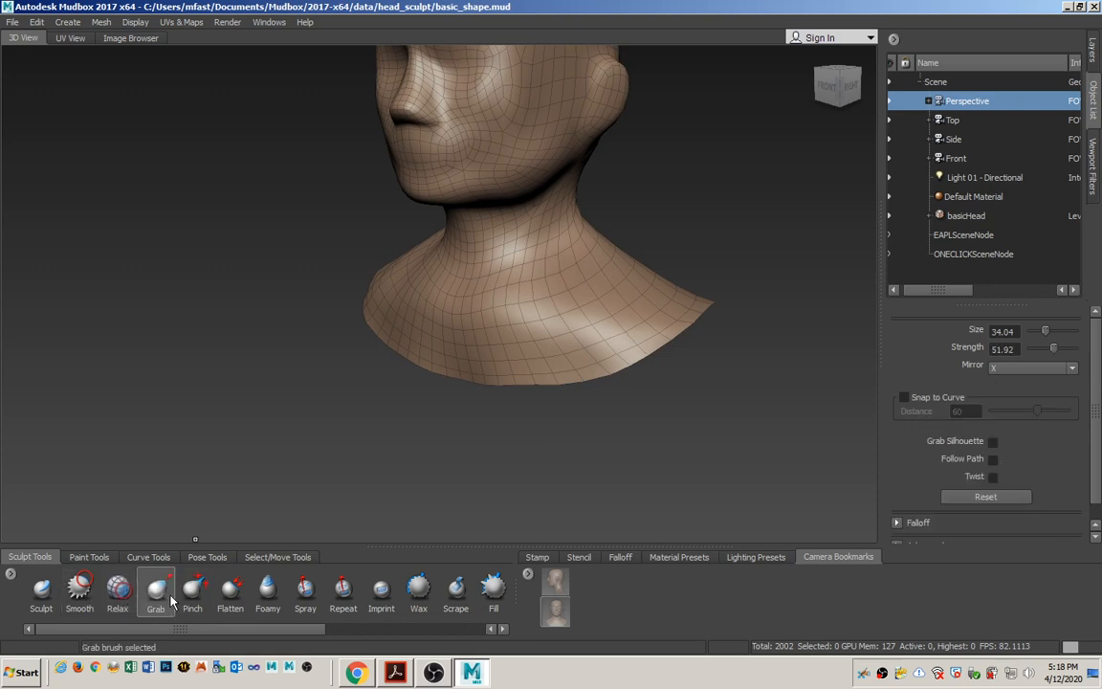
{"action": "left_click_drag", "start_coordinate": [654, 307], "coordinate": [663, 325], "text": "alt"}
{"action": "left_click_drag", "start_coordinate": [633, 284], "coordinate": [657, 249]}
{"action": "mouse_move", "coordinate": [619, 299]}
{"action": "left_mouse_down", "text": "alt"}
{"action": "mouse_move", "coordinate": [493, 450]}
{"action": "mouse_move", "coordinate": [421, 450]}
{"action": "mouse_move", "coordinate": [547, 479]}
{"action": "left_mouse_up", "text": "alt"}
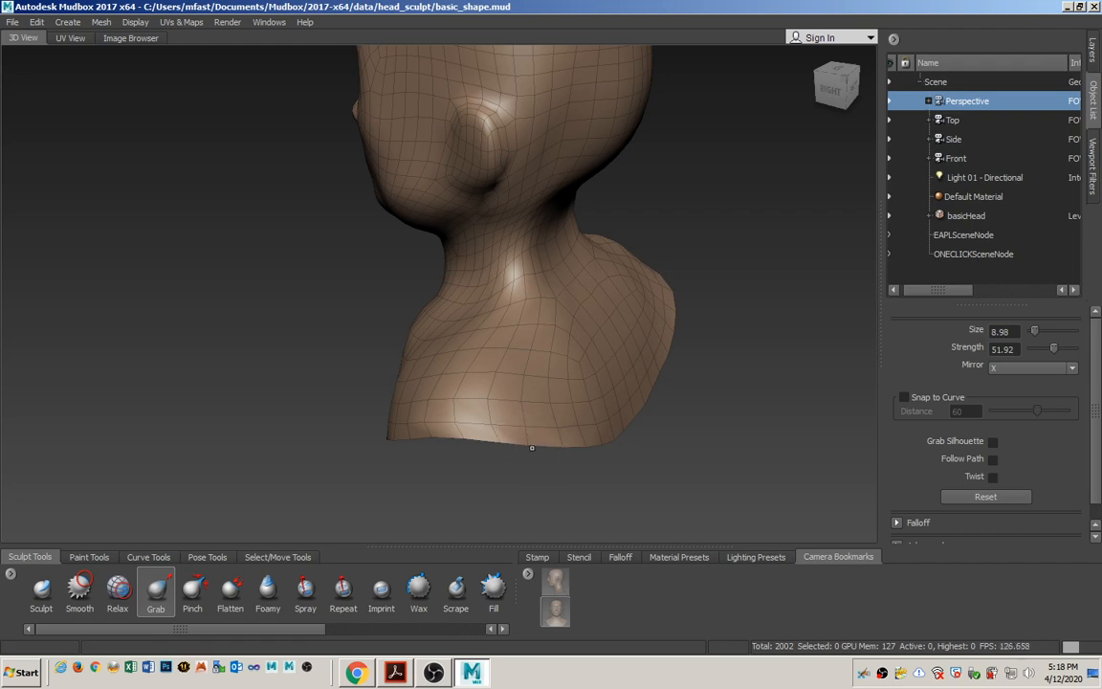
{"action": "mouse_move", "coordinate": [634, 368]}
{"action": "left_mouse_down", "text": "alt"}
{"action": "mouse_move", "coordinate": [645, 364]}
{"action": "mouse_move", "coordinate": [625, 359]}
{"action": "mouse_move", "coordinate": [644, 341]}
{"action": "mouse_move", "coordinate": [578, 367]}
{"action": "left_mouse_up", "text": "alt"}
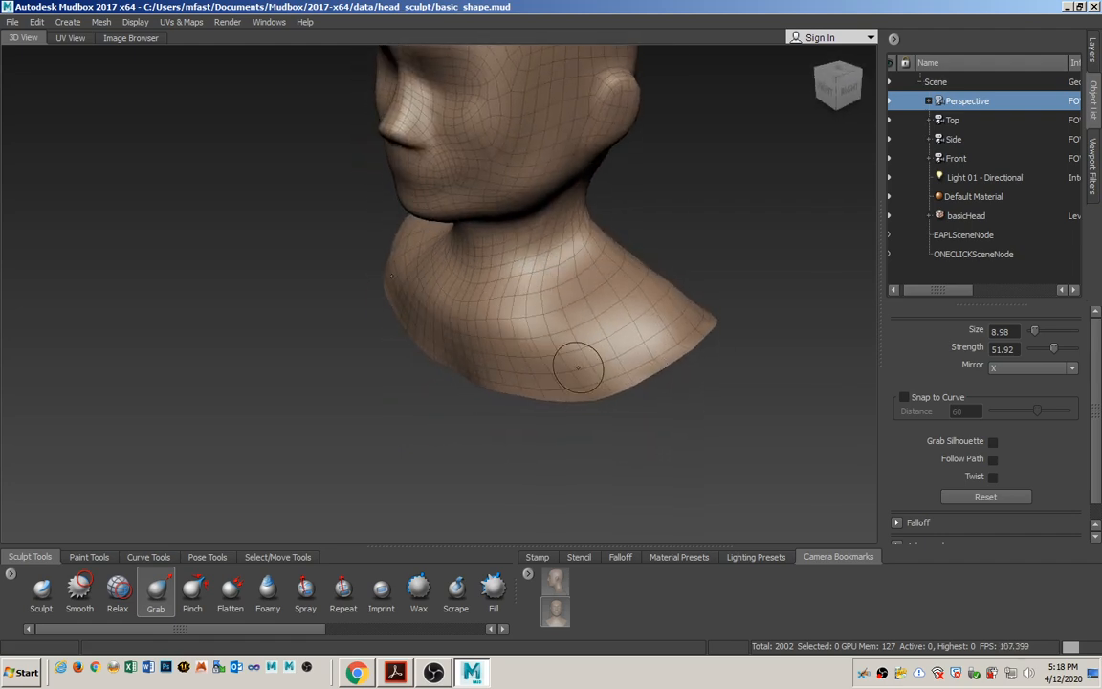
{"action": "left_click_drag", "start_coordinate": [501, 367], "coordinate": [546, 363], "text": "alt"}
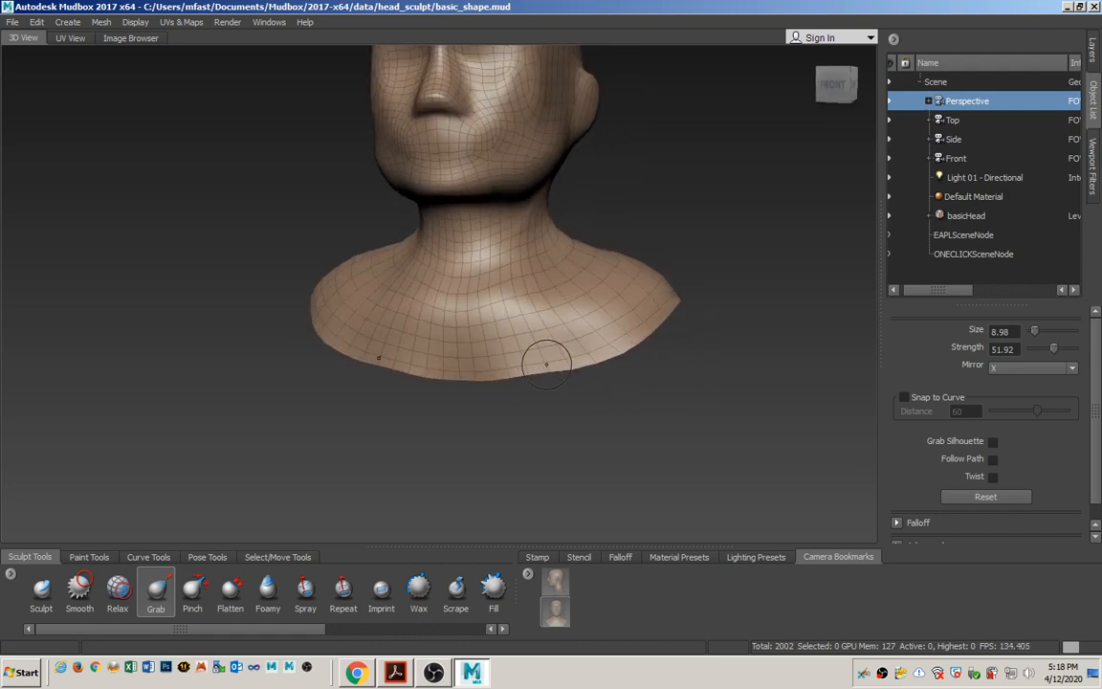
{"action": "left_click_drag", "start_coordinate": [478, 399], "coordinate": [492, 378], "text": "alt"}
{"action": "middle_click_drag", "start_coordinate": [499, 328], "coordinate": [492, 410], "text": "alt"}
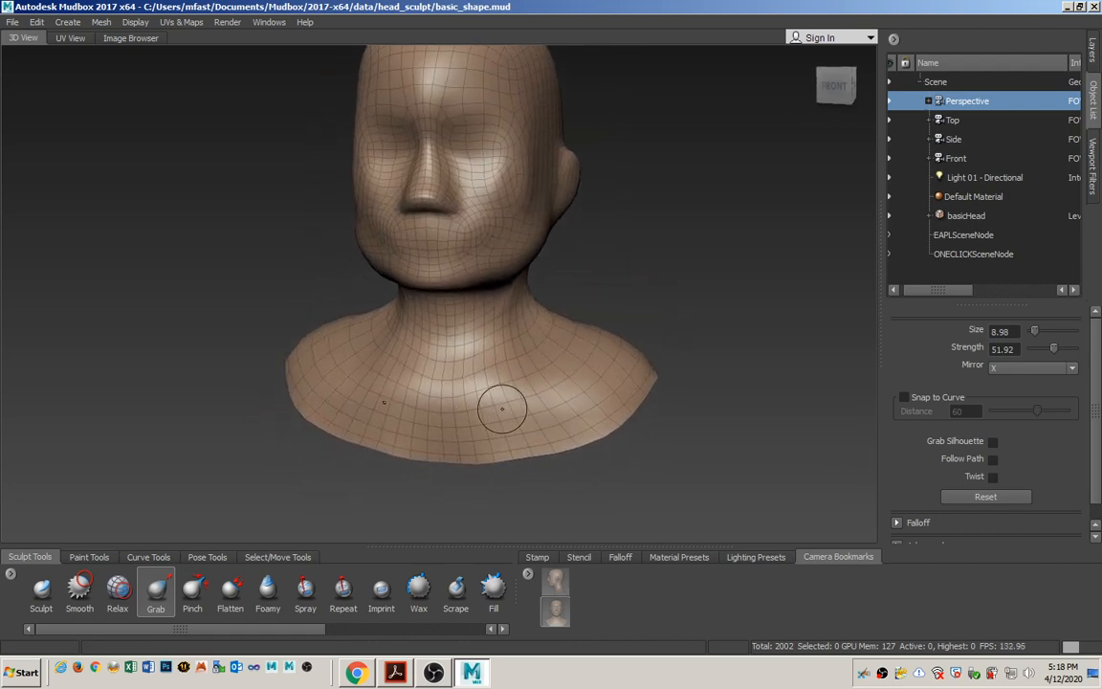
{"action": "mouse_move", "coordinate": [504, 409]}
{"action": "left_mouse_down", "text": "alt"}
{"action": "mouse_move", "coordinate": [545, 366]}
{"action": "mouse_move", "coordinate": [467, 406]}
{"action": "mouse_move", "coordinate": [332, 408]}
{"action": "mouse_move", "coordinate": [426, 401]}
{"action": "mouse_move", "coordinate": [426, 421]}
{"action": "mouse_move", "coordinate": [451, 413]}
{"action": "mouse_move", "coordinate": [402, 406]}
{"action": "mouse_move", "coordinate": [484, 350]}
{"action": "left_mouse_up", "text": "alt"}
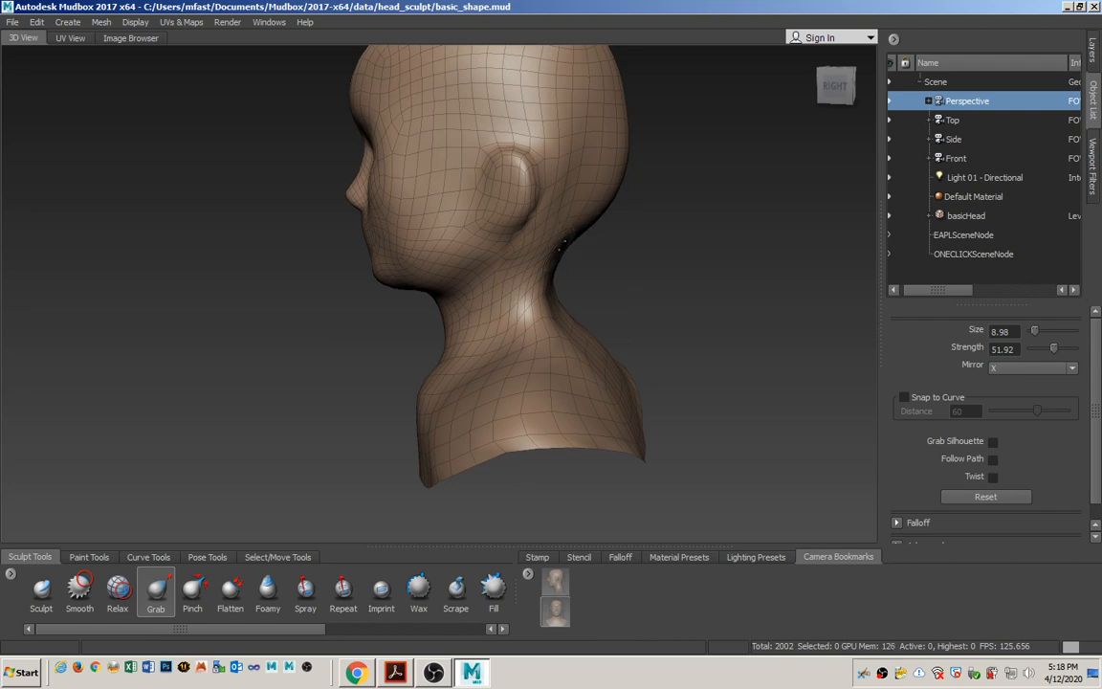
Reshape the sides and back of the neck where they meet the shoulders, using the Grab tool at size 31.32.
{"action": "mouse_move", "coordinate": [540, 321]}
{"action": "left_mouse_down", "text": "alt"}
{"action": "mouse_move", "coordinate": [583, 347]}
{"action": "mouse_move", "coordinate": [537, 308]}
{"action": "mouse_move", "coordinate": [528, 349]}
{"action": "mouse_move", "coordinate": [438, 402]}
{"action": "left_mouse_up", "text": "alt"}
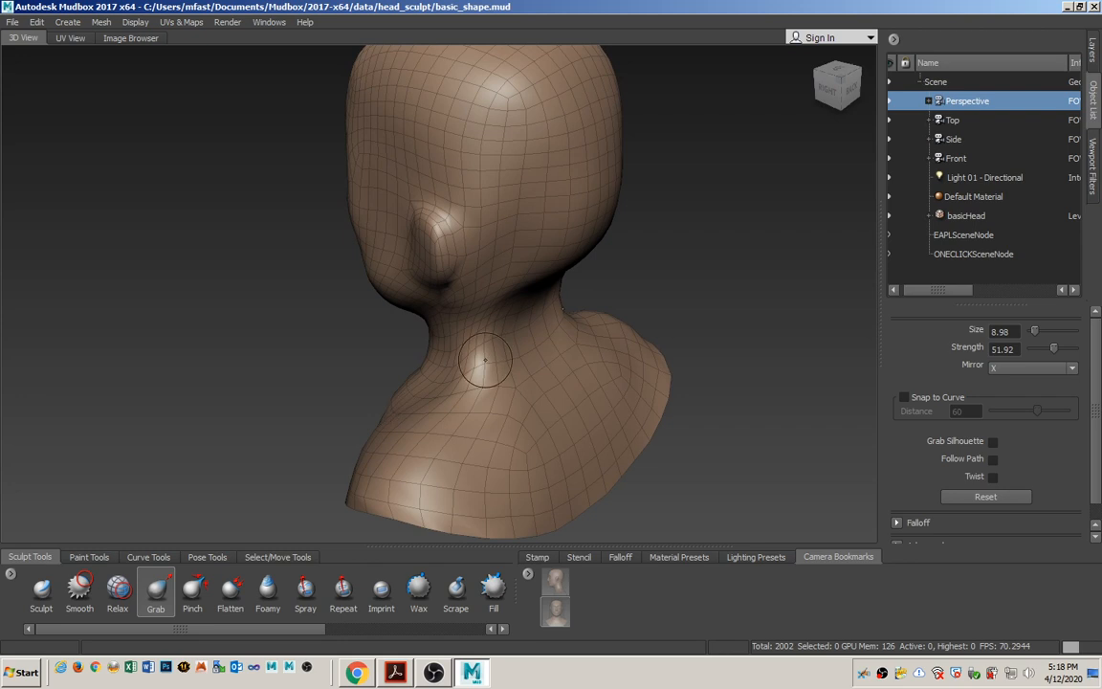
{"action": "left_click_drag", "start_coordinate": [471, 371], "coordinate": [470, 302]}
{"action": "mouse_move", "coordinate": [482, 364]}
{"action": "left_mouse_down"}
{"action": "mouse_move", "coordinate": [484, 355]}
{"action": "mouse_move", "coordinate": [423, 374]}
{"action": "left_mouse_up"}
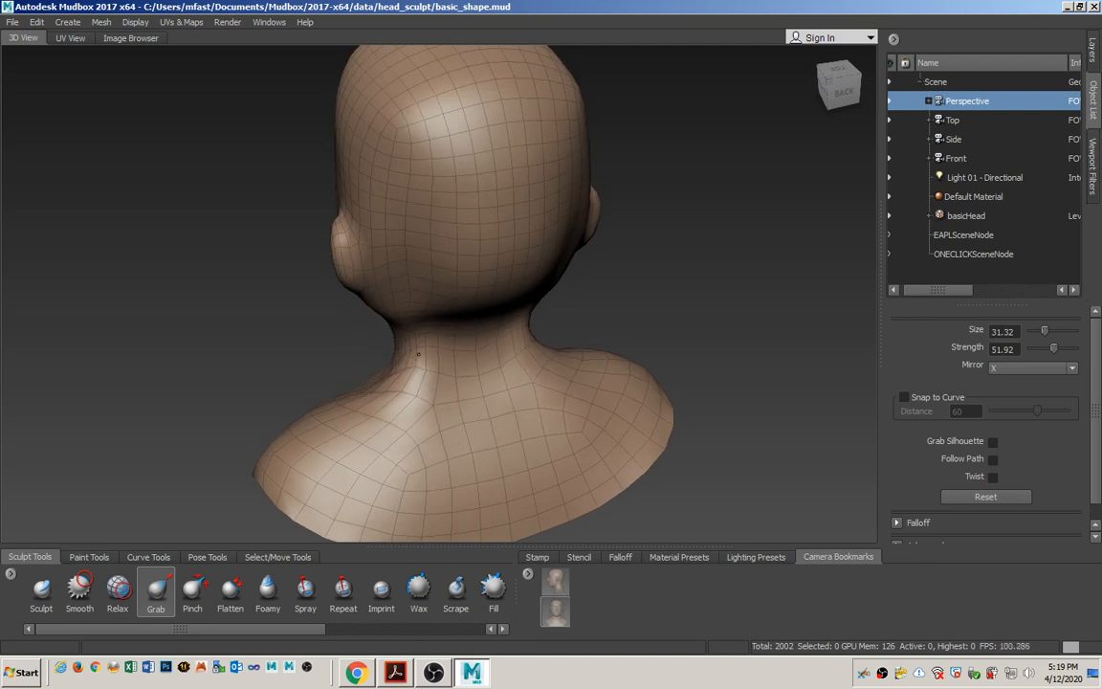
{"action": "mouse_move", "coordinate": [463, 366]}
{"action": "left_mouse_down", "text": "alt"}
{"action": "mouse_move", "coordinate": [532, 328]}
{"action": "mouse_move", "coordinate": [541, 248]}
{"action": "mouse_move", "coordinate": [573, 355]}
{"action": "left_mouse_up", "text": "alt"}
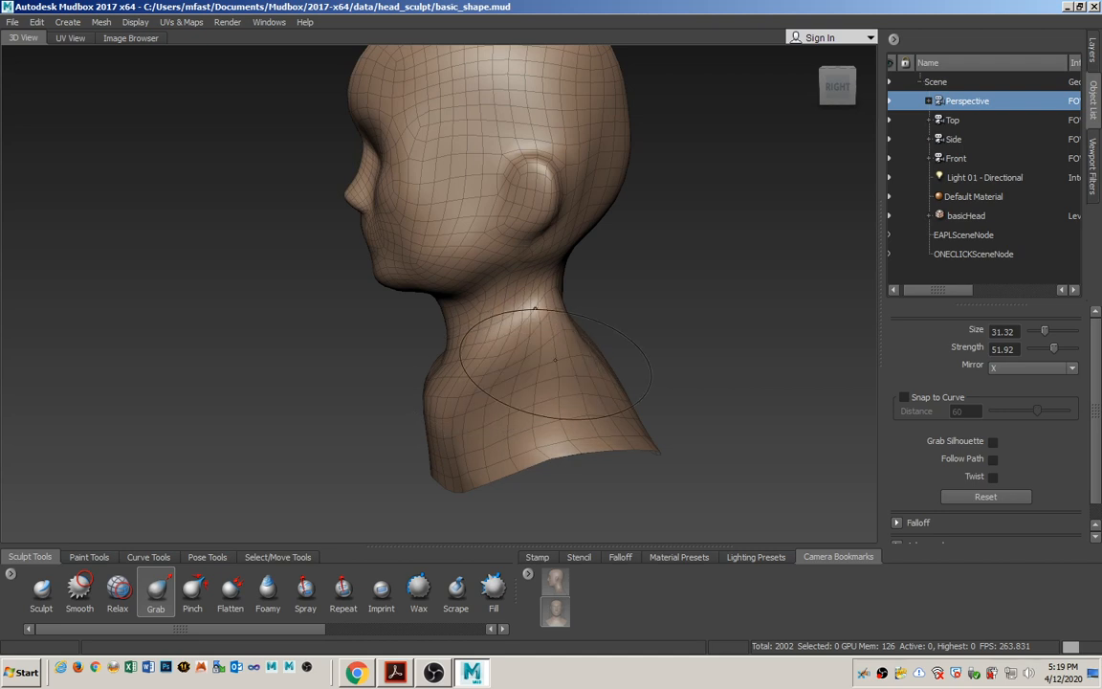
{"action": "left_click_drag", "start_coordinate": [497, 374], "coordinate": [386, 376], "text": "alt"}
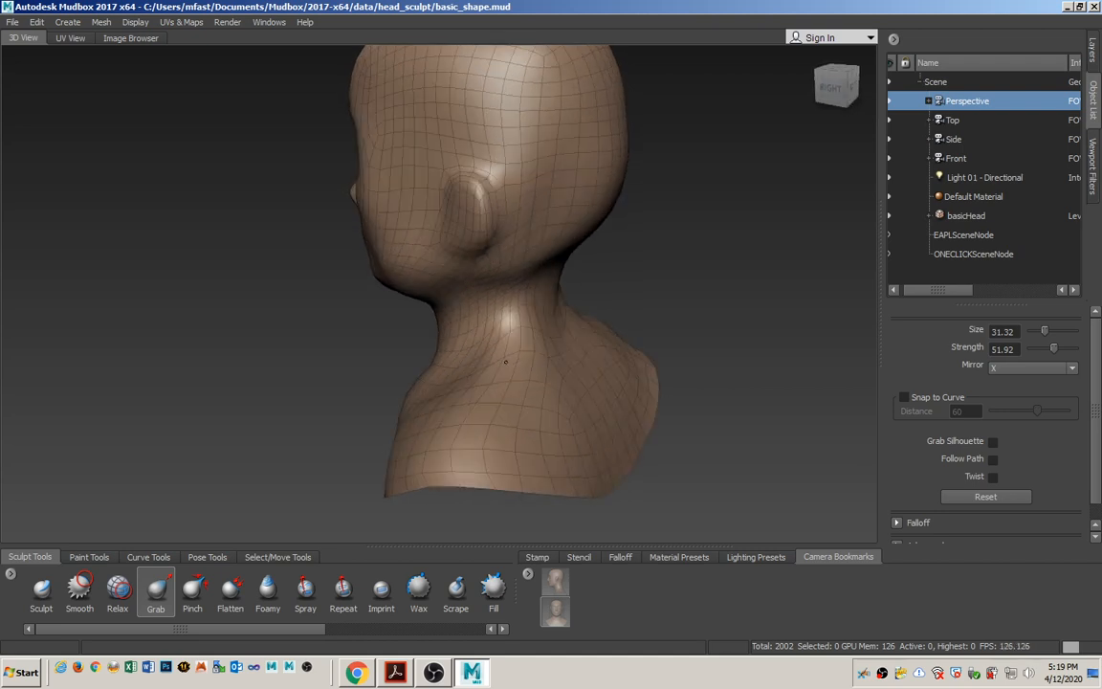
Relax the mesh along the side and back of the neck.
{"action": "left_click", "coordinate": [121, 595]}
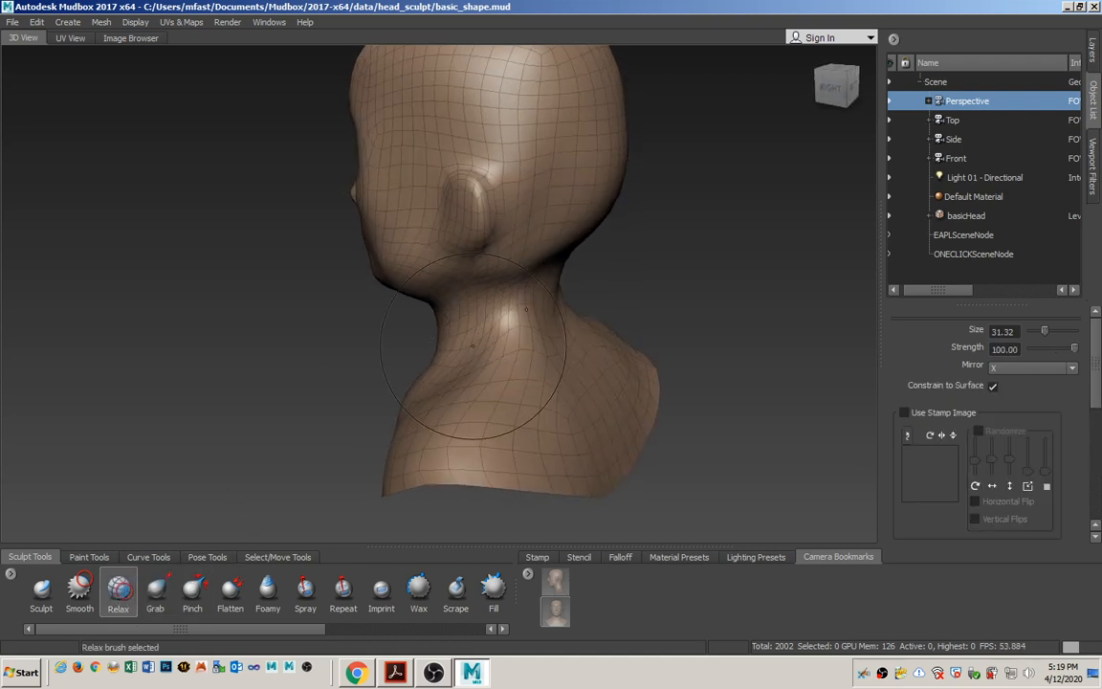
{"action": "left_click_drag", "start_coordinate": [532, 355], "coordinate": [490, 351], "text": "alt"}
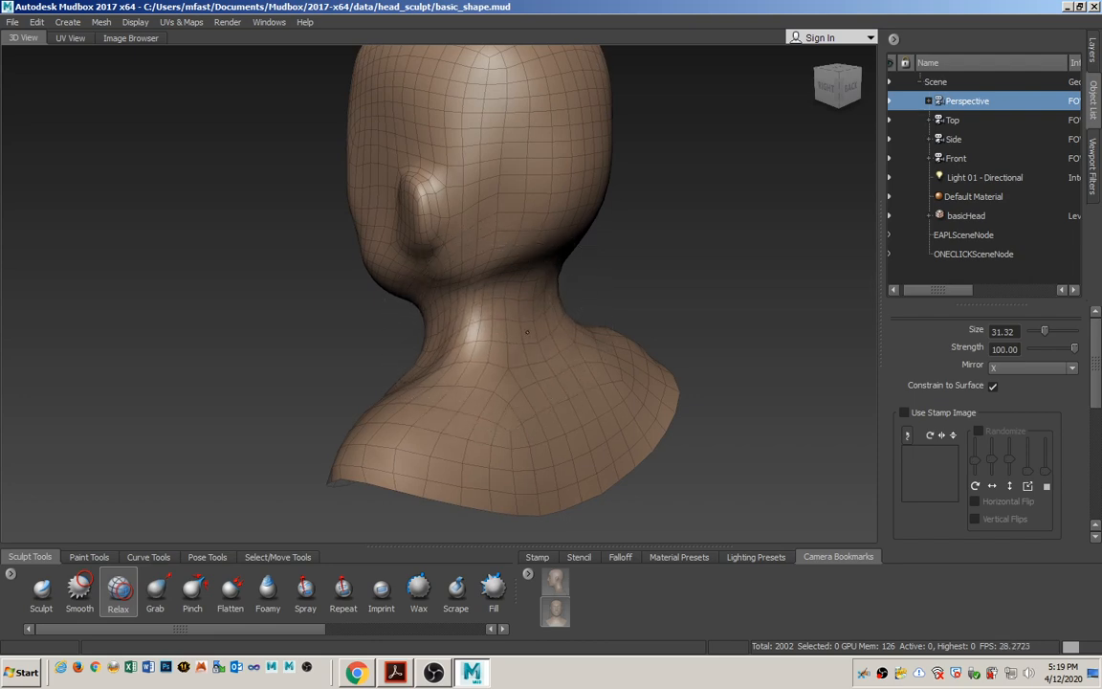
{"action": "mouse_move", "coordinate": [537, 328]}
{"action": "left_mouse_down", "text": "alt"}
{"action": "mouse_move", "coordinate": [548, 338]}
{"action": "mouse_move", "coordinate": [370, 341]}
{"action": "mouse_move", "coordinate": [468, 316]}
{"action": "mouse_move", "coordinate": [455, 352]}
{"action": "mouse_move", "coordinate": [390, 357]}
{"action": "mouse_move", "coordinate": [483, 346]}
{"action": "mouse_move", "coordinate": [415, 337]}
{"action": "mouse_move", "coordinate": [445, 317]}
{"action": "mouse_move", "coordinate": [564, 348]}
{"action": "mouse_move", "coordinate": [430, 363]}
{"action": "left_mouse_up", "text": "alt"}
Refine the neck and the lower back of the skull behind the ear with the Grab tool.
{"action": "left_click", "coordinate": [156, 595]}
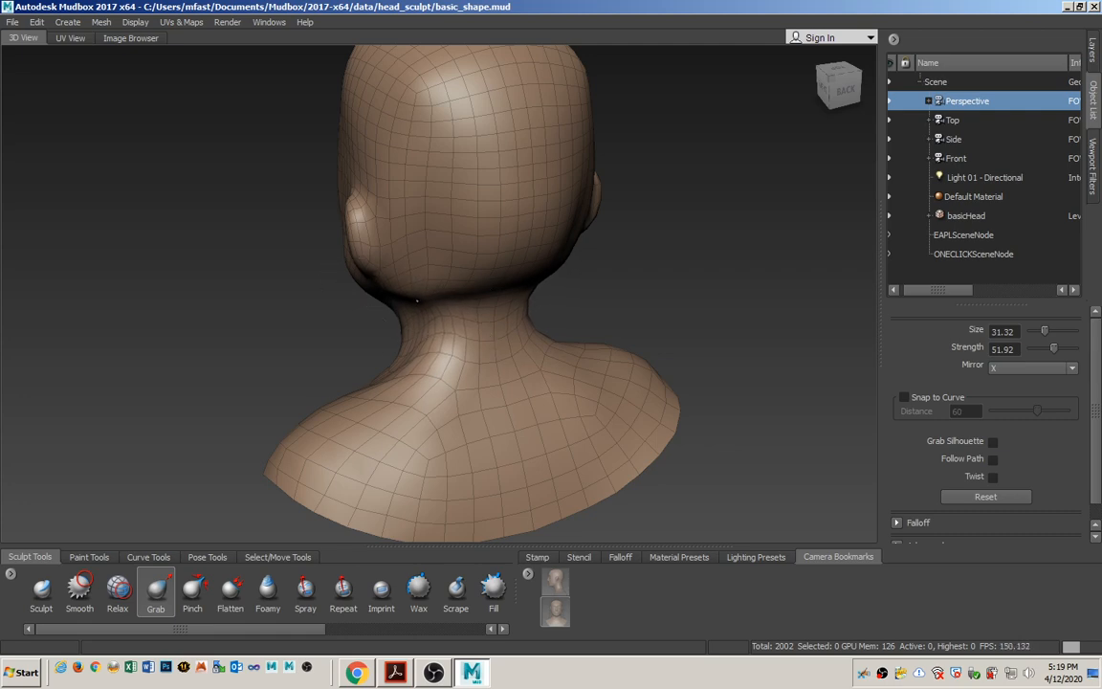
{"action": "left_click_drag", "start_coordinate": [413, 369], "coordinate": [438, 384], "text": "alt"}
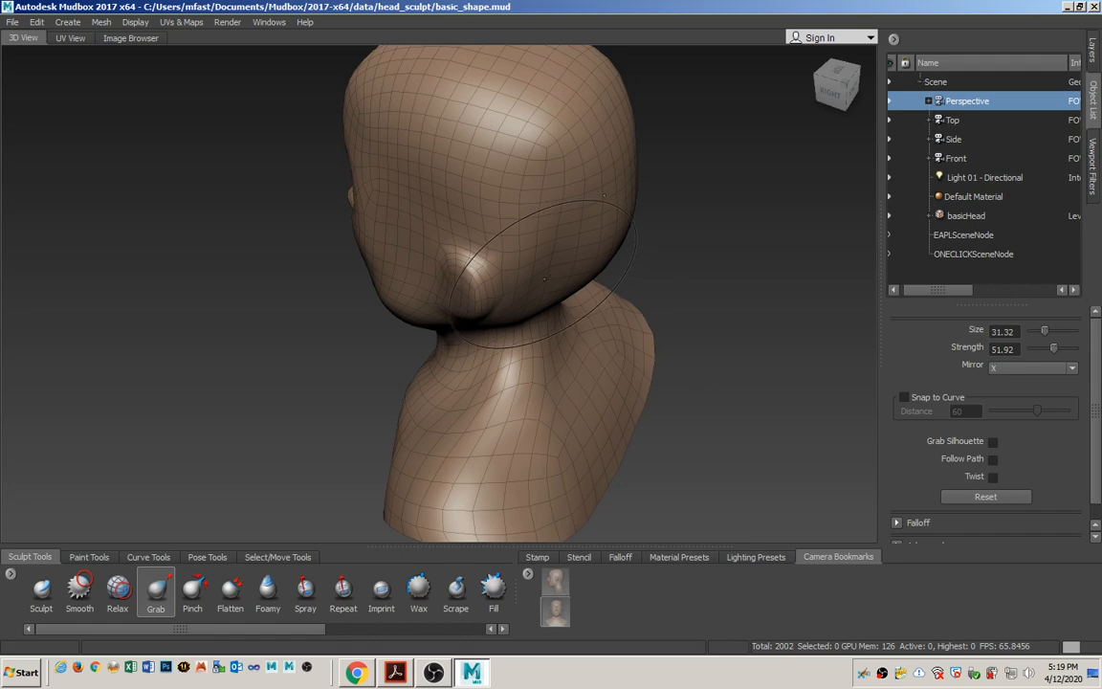
{"action": "left_click_drag", "start_coordinate": [547, 299], "coordinate": [489, 341], "text": "alt"}
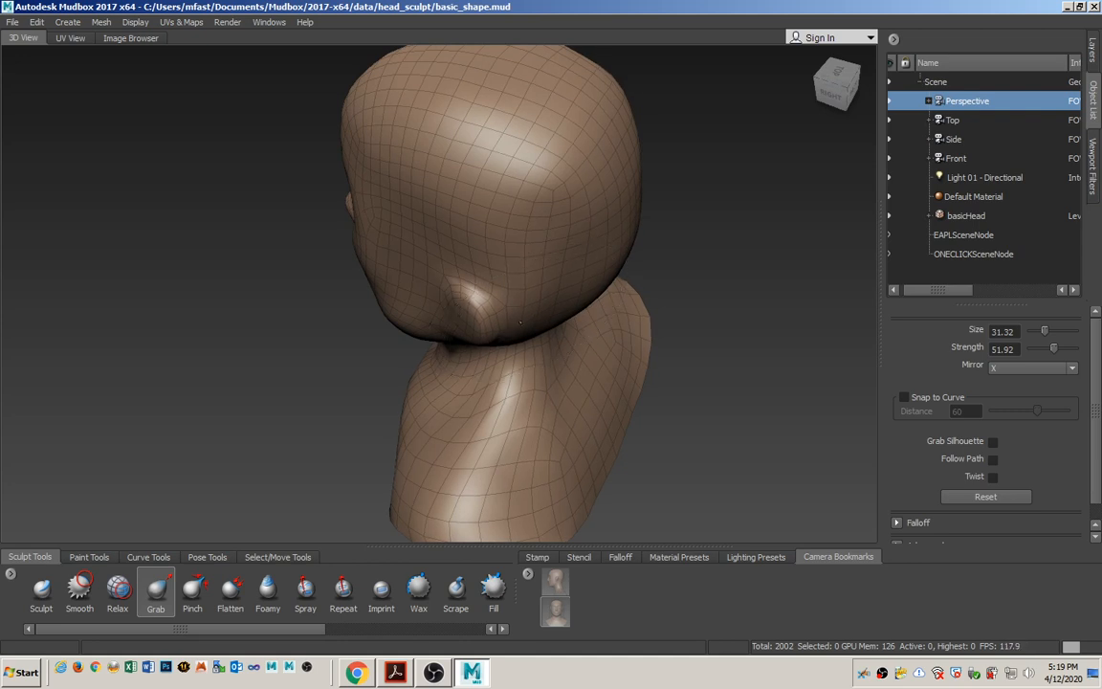
{"action": "mouse_move", "coordinate": [504, 369]}
{"action": "left_mouse_down", "text": "alt"}
{"action": "mouse_move", "coordinate": [551, 366]}
{"action": "mouse_move", "coordinate": [566, 274]}
{"action": "mouse_move", "coordinate": [485, 341]}
{"action": "mouse_move", "coordinate": [550, 374]}
{"action": "mouse_move", "coordinate": [556, 396]}
{"action": "mouse_move", "coordinate": [619, 381]}
{"action": "left_mouse_up", "text": "alt"}
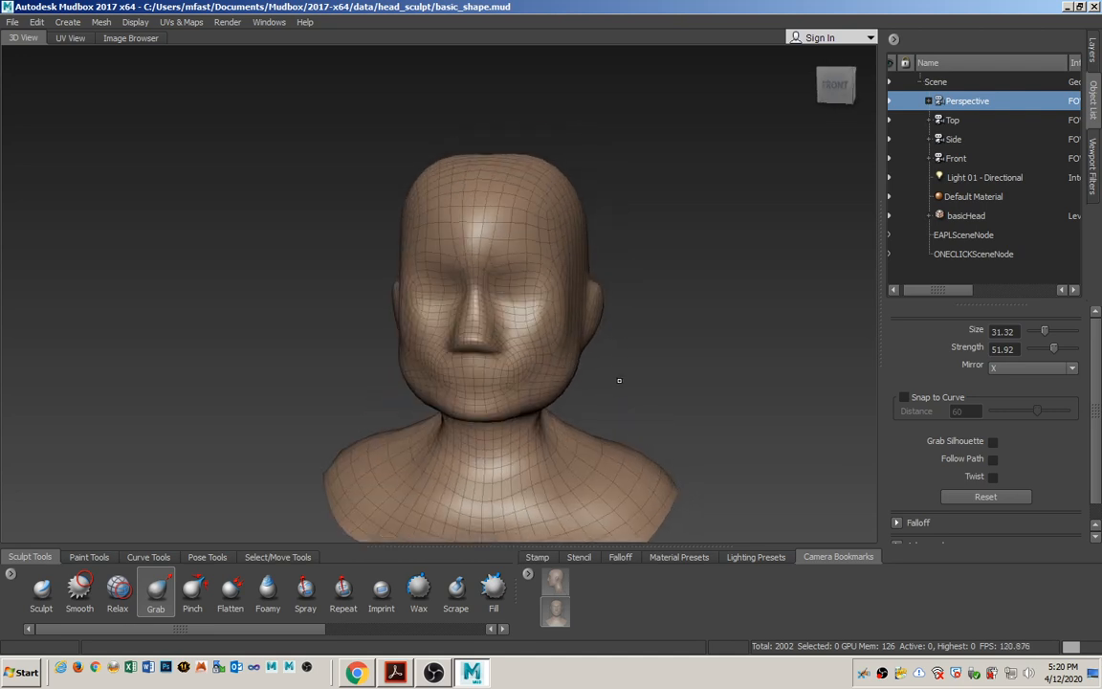
Look through the Front camera and restore the front-view camera bookmark so the sketch lines up with the bust.
{"action": "left_click", "coordinate": [956, 158]}
{"action": "right_click", "coordinate": [978, 161]}
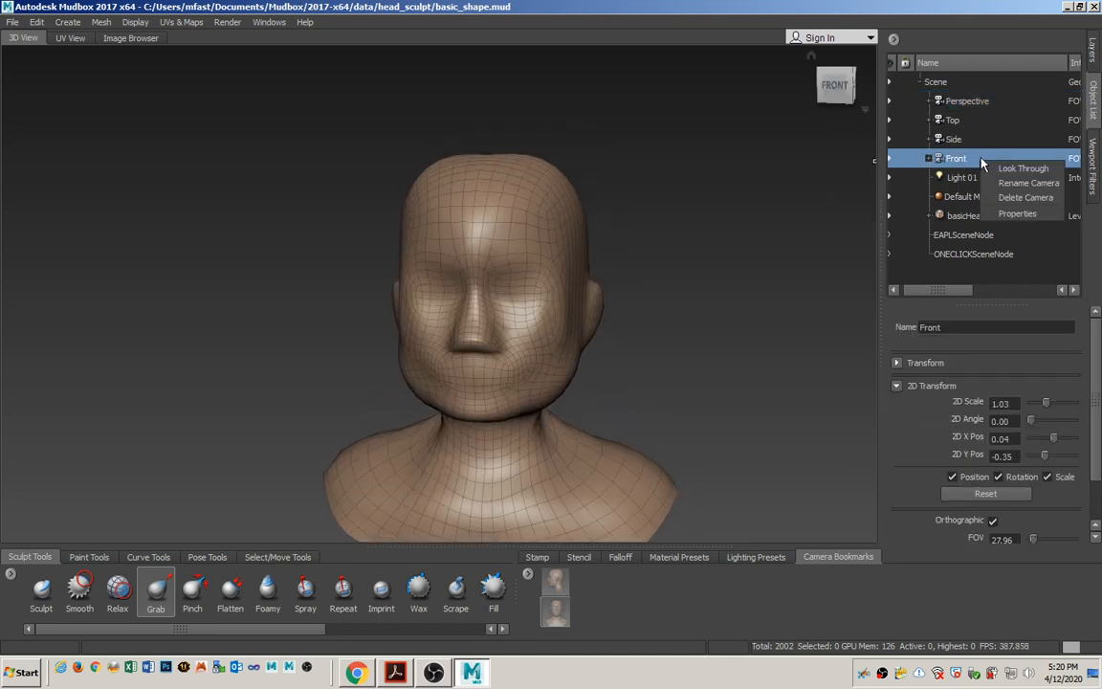
{"action": "left_click", "coordinate": [1000, 165]}
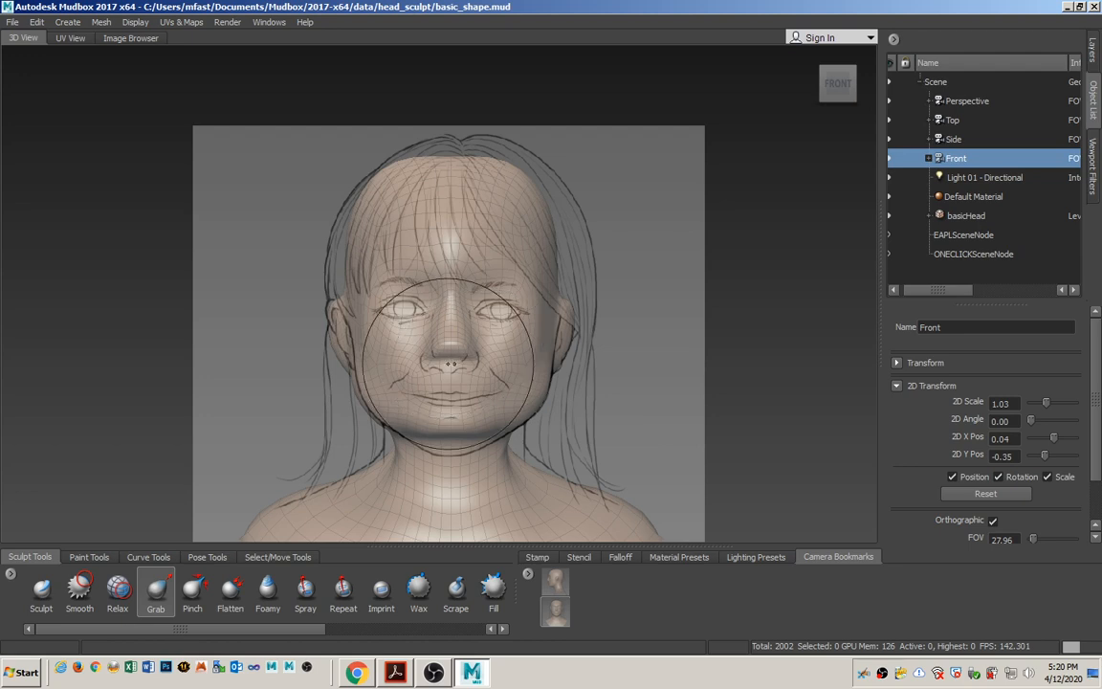
{"action": "middle_click_drag", "start_coordinate": [436, 387], "coordinate": [464, 313], "text": "alt"}
{"action": "right_click_drag", "start_coordinate": [469, 351], "coordinate": [466, 308], "text": "alt"}
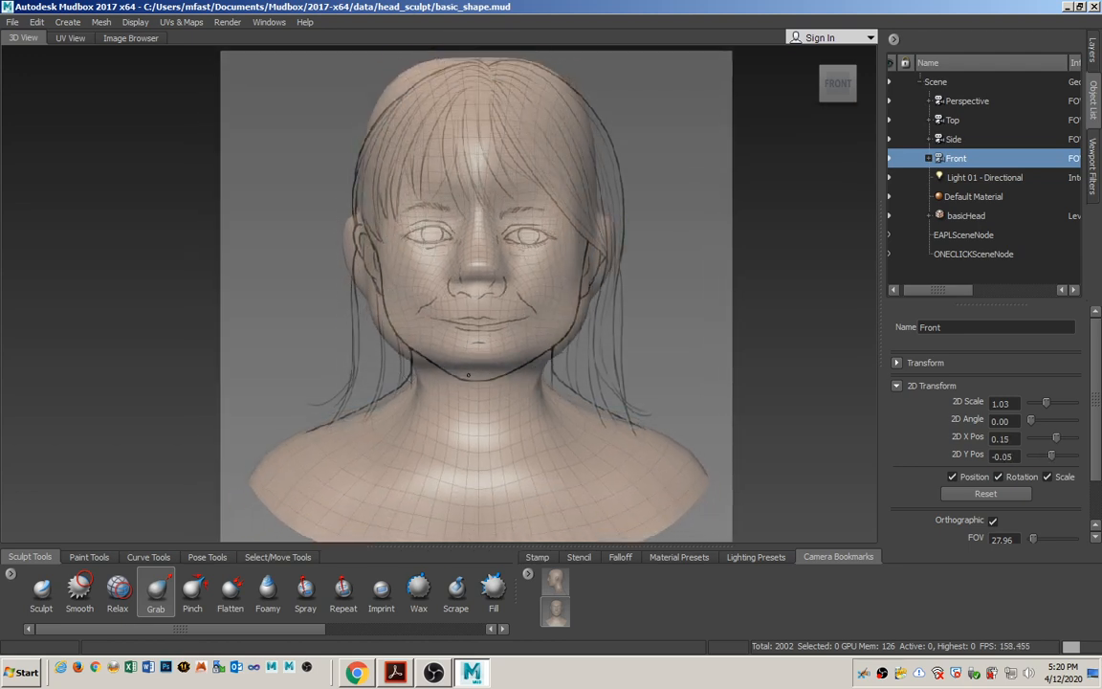
{"action": "left_click", "coordinate": [557, 613]}
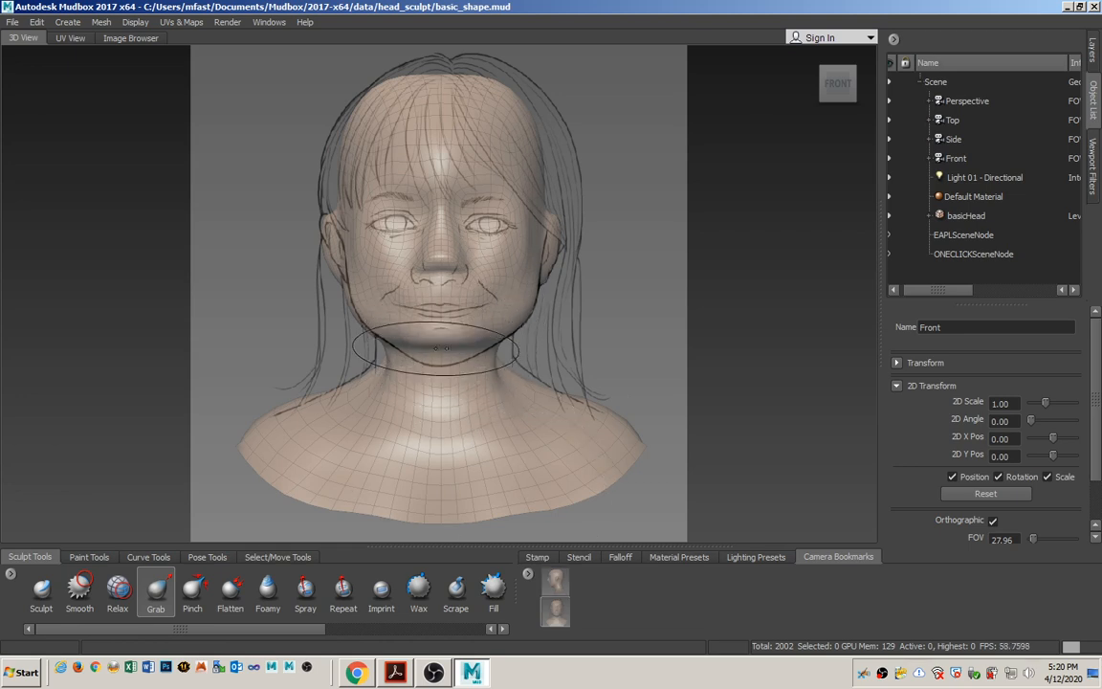
Pull the chin down and move the jawline inward to match the front sketch, using a larger Grab brush.
{"action": "key", "text": "b"}
{"action": "mouse_move", "coordinate": [432, 327]}
{"action": "left_mouse_down"}
{"action": "mouse_move", "coordinate": [497, 327]}
{"action": "mouse_move", "coordinate": [441, 348]}
{"action": "mouse_move", "coordinate": [438, 362]}
{"action": "left_mouse_up"}
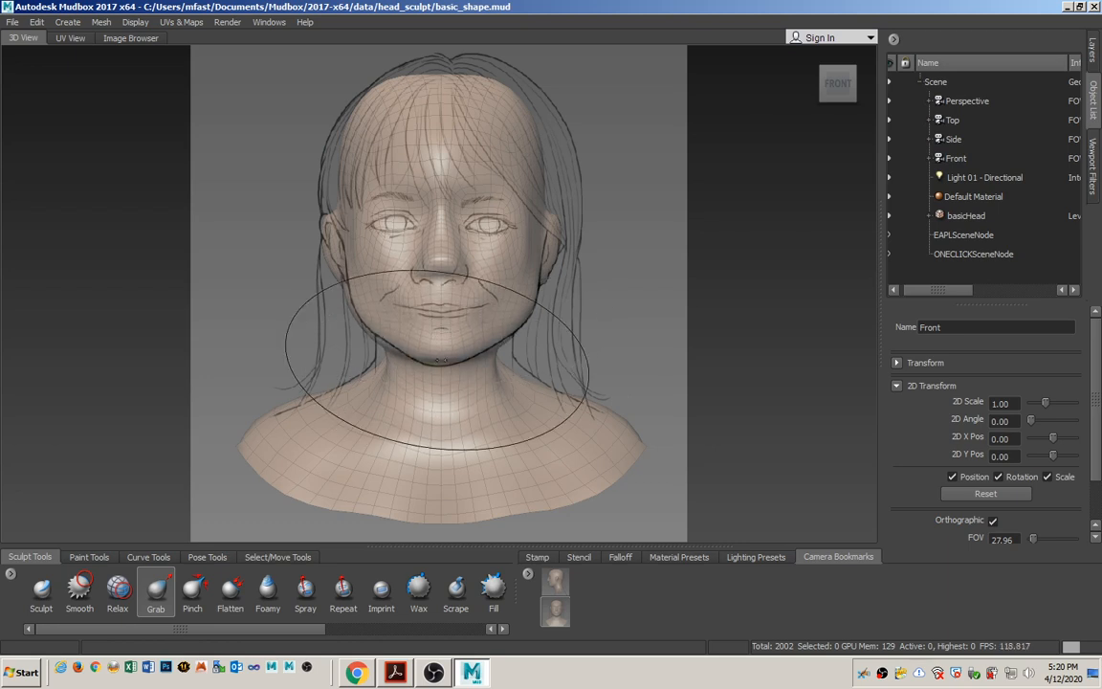
{"action": "left_click_drag", "start_coordinate": [535, 326], "coordinate": [522, 313]}
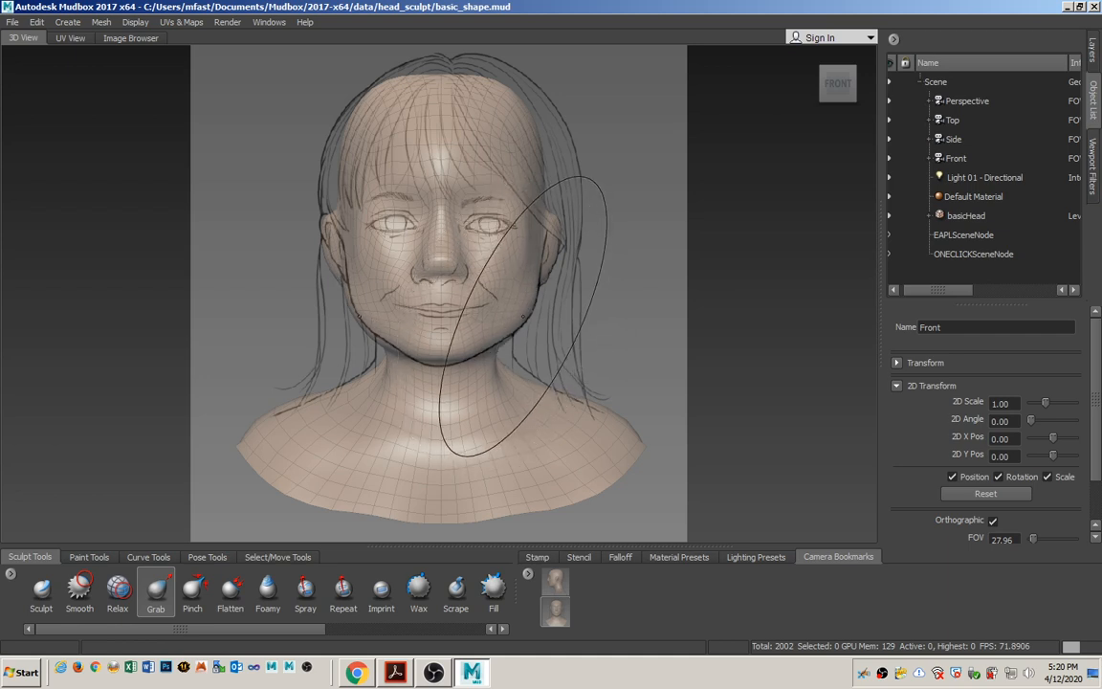
{"action": "left_click_drag", "start_coordinate": [522, 314], "coordinate": [516, 309]}
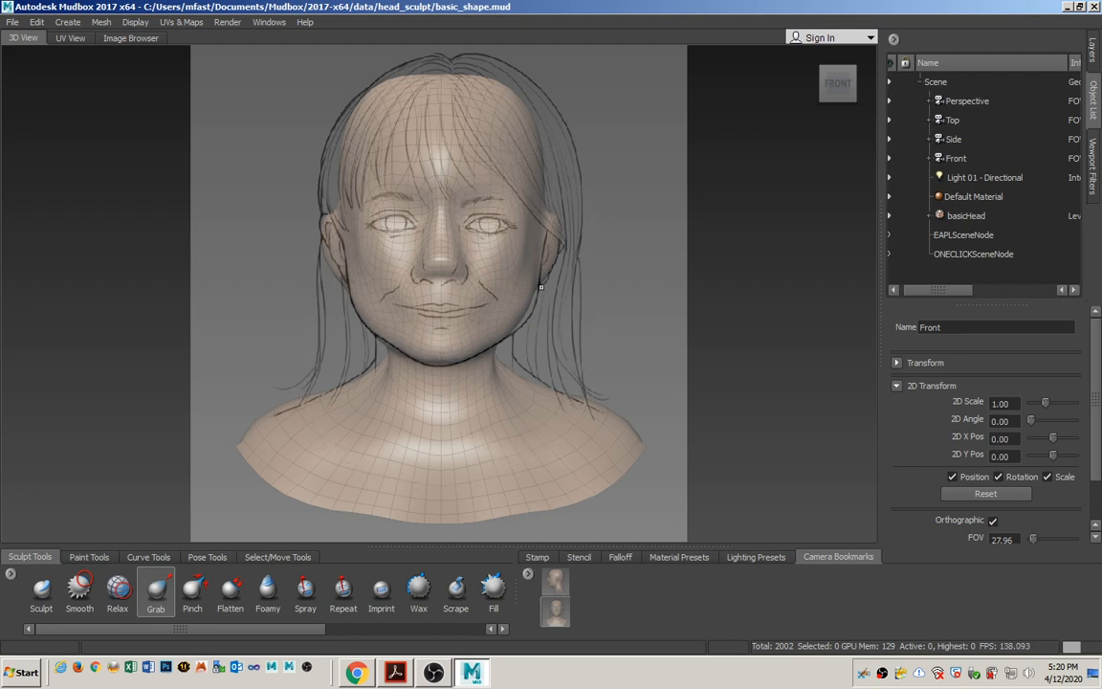
Look through the Perspective camera to check the reshaped face from the front.
{"action": "left_click", "coordinate": [989, 103]}
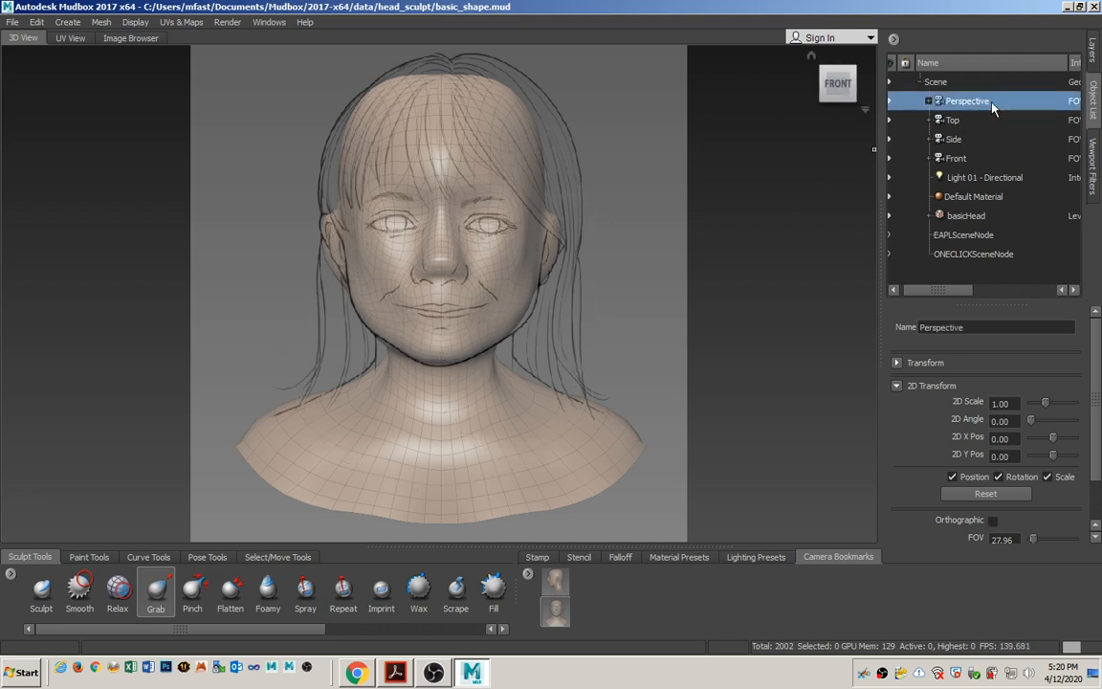
{"action": "right_click", "coordinate": [1003, 100]}
{"action": "left_click", "coordinate": [1043, 107]}
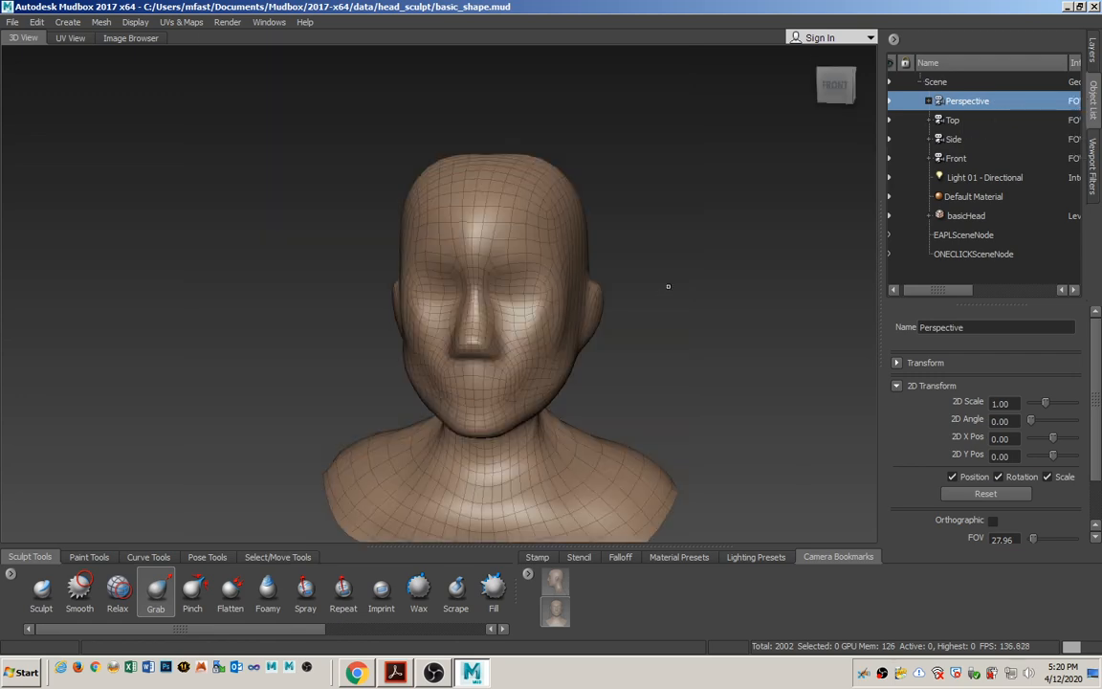
{"action": "left_click_drag", "start_coordinate": [649, 339], "coordinate": [620, 347], "text": "alt"}
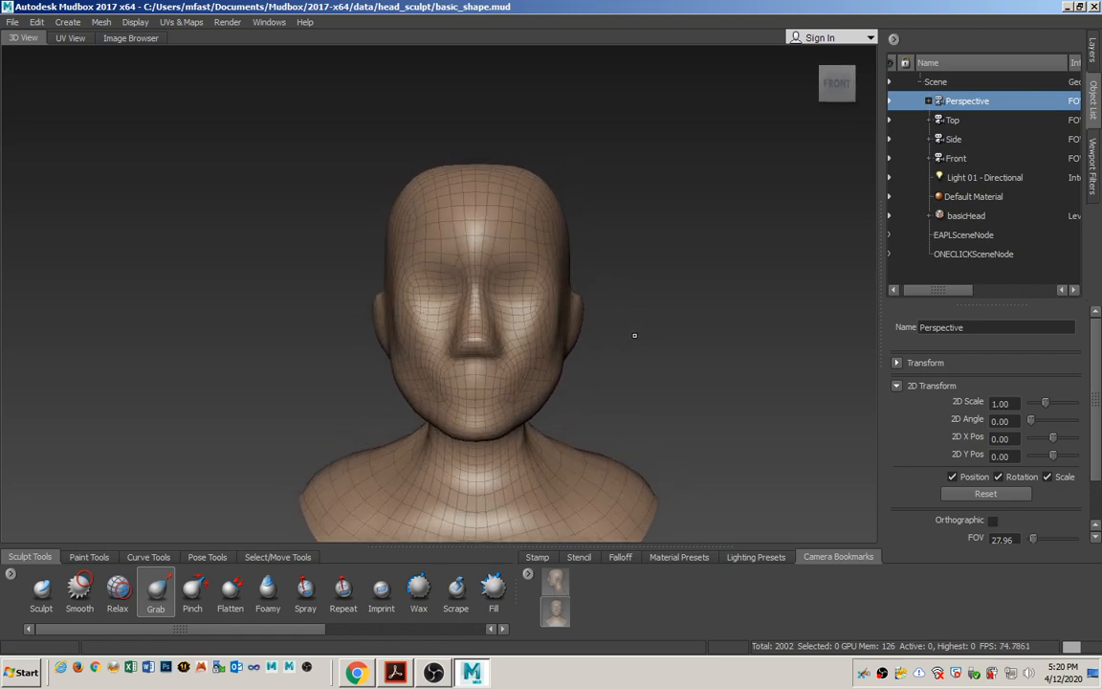
Switch to the Digital Sculpting with Mudbox PDF and read on through Roughing In the Eye Sockets to Figure 3.15.
{"action": "key", "text": "alt+Tab"}
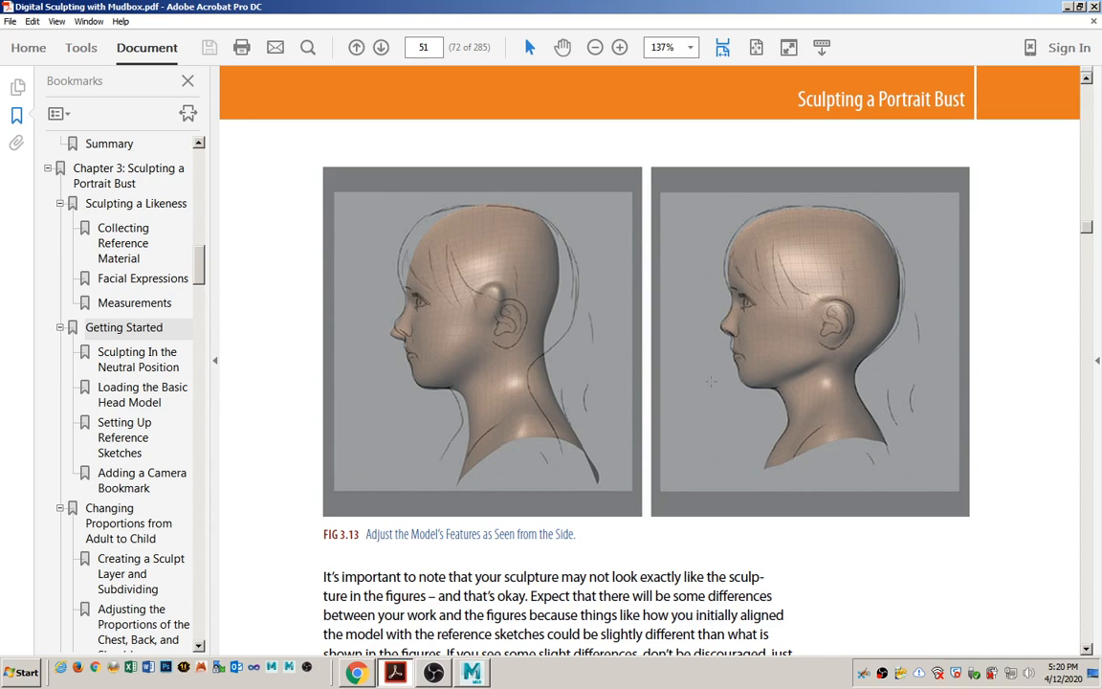
{"action": "scroll", "coordinate": [710, 381], "scroll_direction": "down", "scroll_amount": 15}
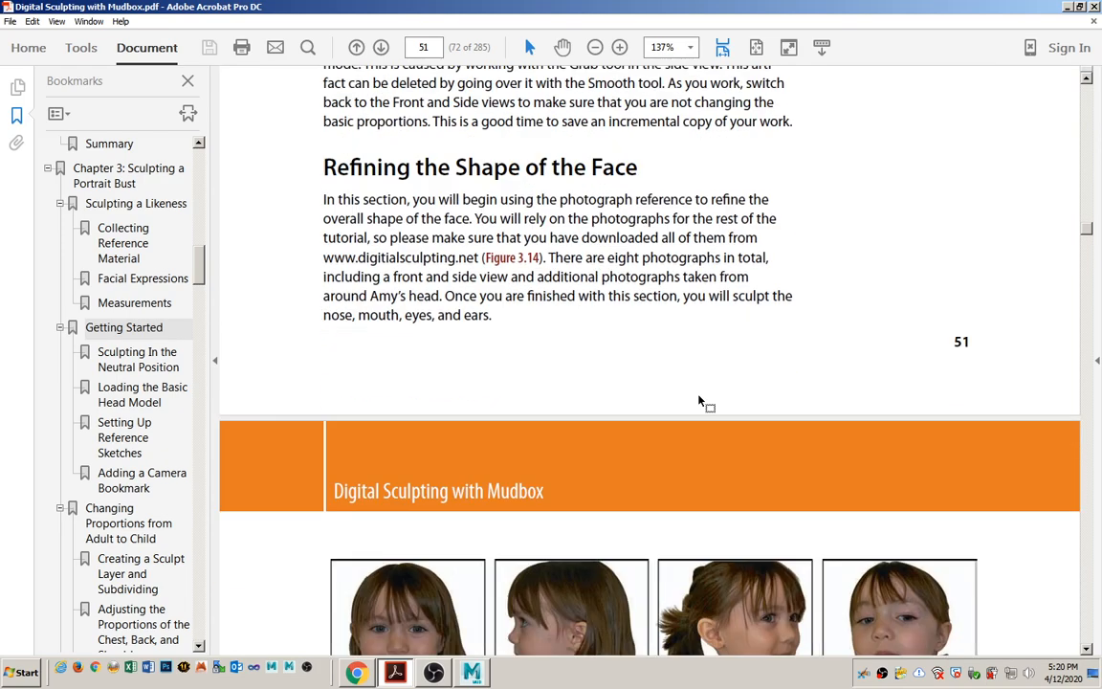
{"action": "scroll", "coordinate": [699, 401], "scroll_direction": "down", "scroll_amount": 5}
{"action": "scroll", "coordinate": [698, 399], "scroll_direction": "down", "scroll_amount": 1}
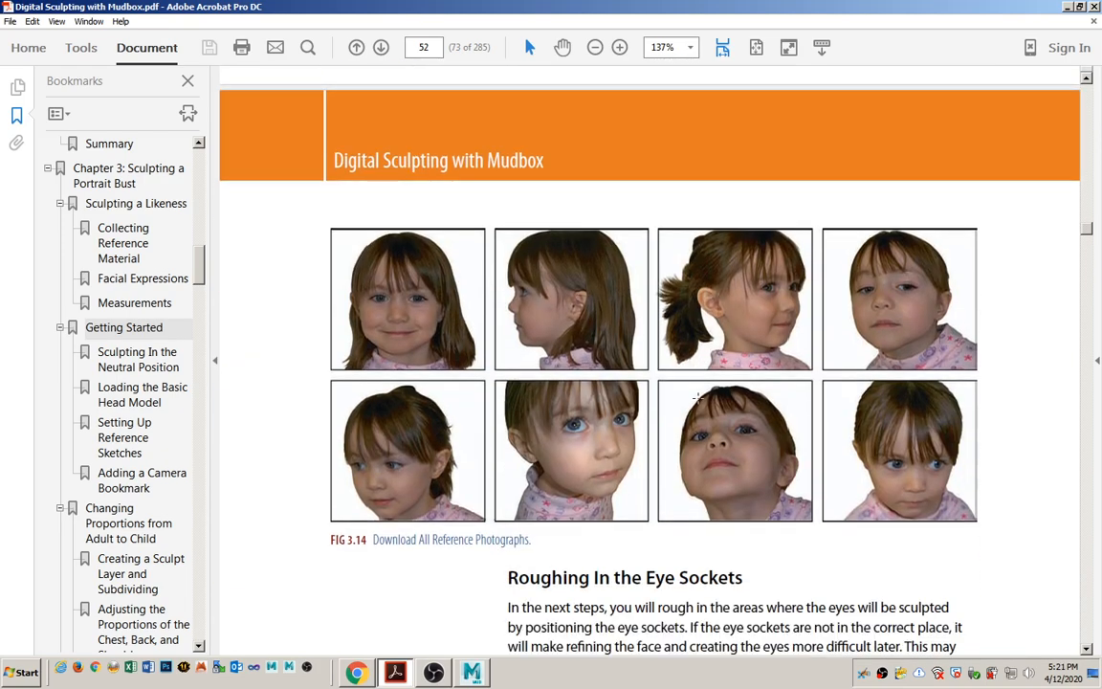
{"action": "scroll", "coordinate": [697, 397], "scroll_direction": "down", "scroll_amount": 10}
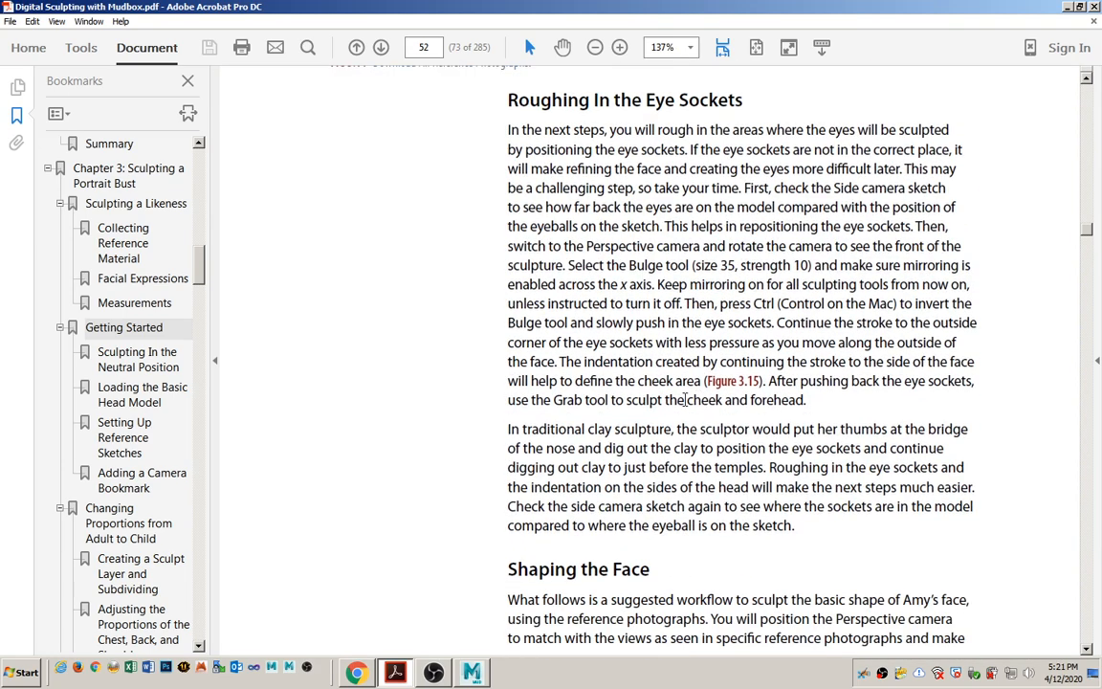
{"action": "scroll", "coordinate": [707, 436], "scroll_direction": "down", "scroll_amount": 12}
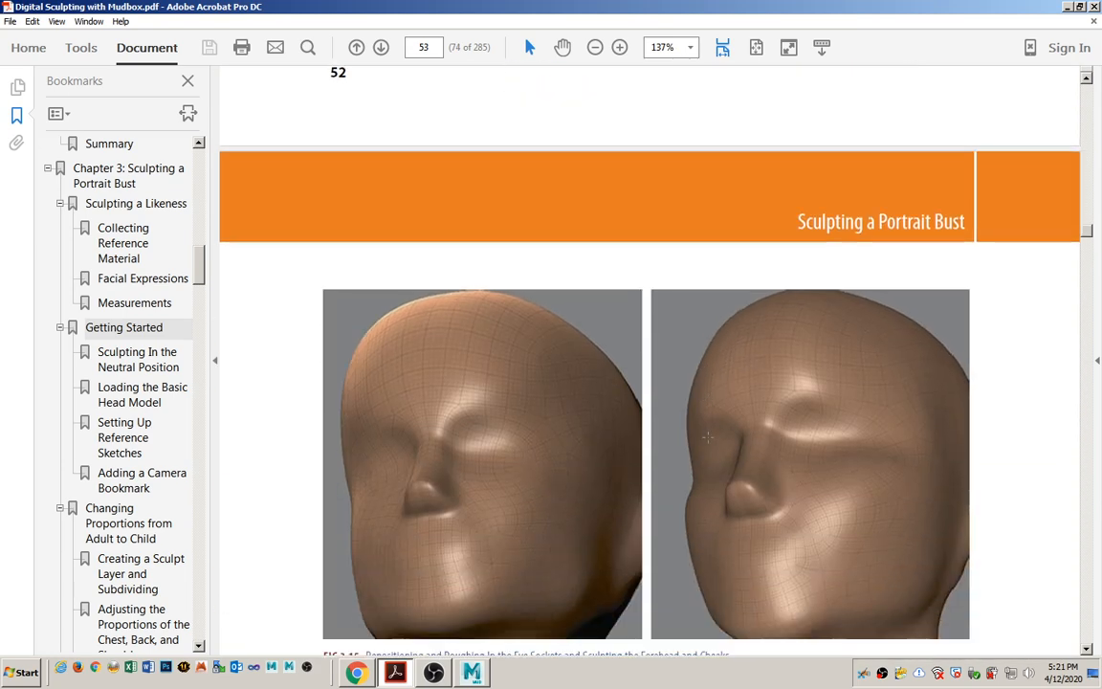
{"action": "scroll", "coordinate": [708, 437], "scroll_direction": "down", "scroll_amount": 2}
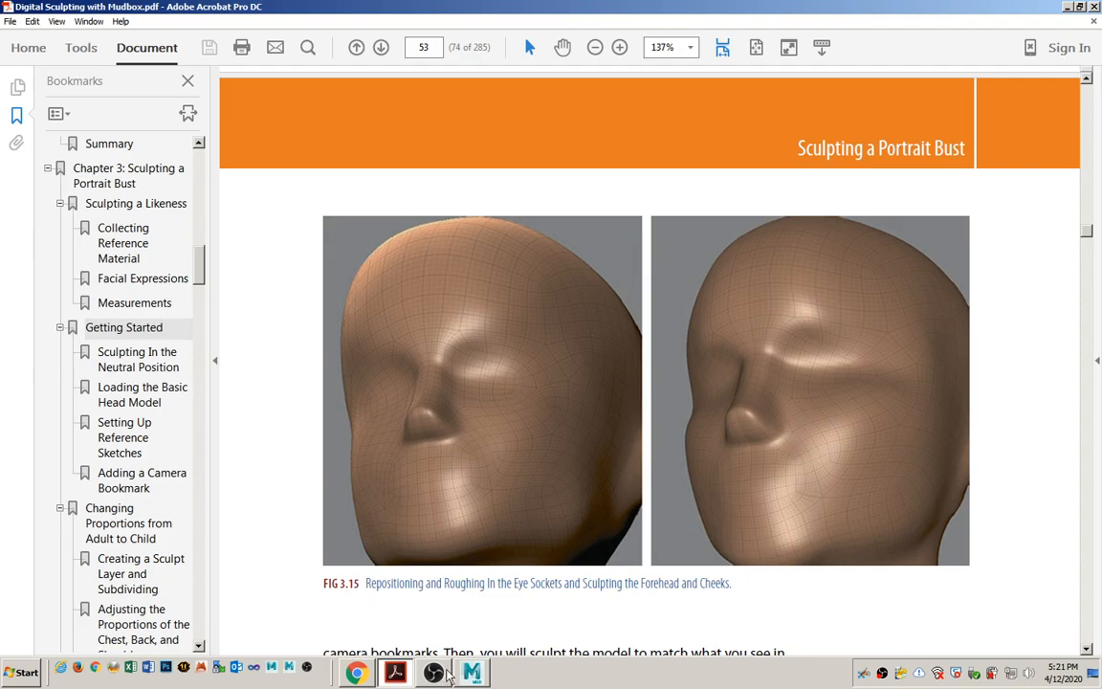
Return to Mudbox and reshape the nose and cheeks with the Grab tool in the perspective view.
{"action": "left_click", "coordinate": [472, 674]}
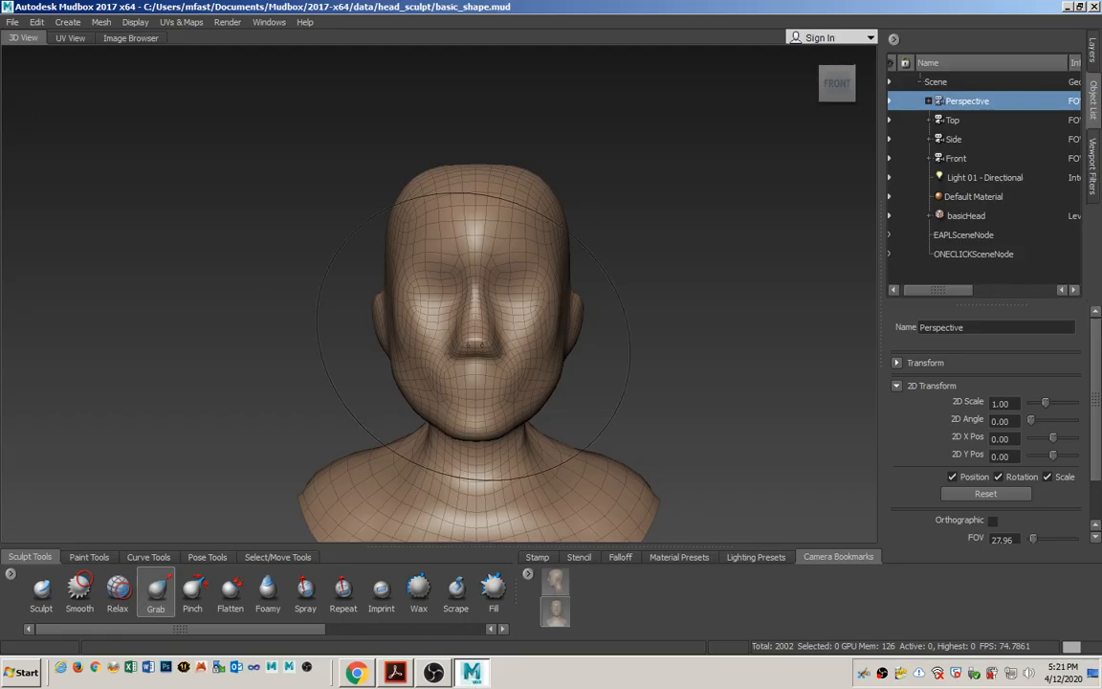
{"action": "mouse_move", "coordinate": [504, 319]}
{"action": "left_mouse_down", "text": "alt"}
{"action": "mouse_move", "coordinate": [442, 331]}
{"action": "mouse_move", "coordinate": [553, 359]}
{"action": "mouse_move", "coordinate": [542, 326]}
{"action": "mouse_move", "coordinate": [548, 369]}
{"action": "mouse_move", "coordinate": [541, 358]}
{"action": "left_mouse_up", "text": "alt"}
{"action": "left_click_drag", "start_coordinate": [532, 298], "coordinate": [483, 349], "text": "alt"}
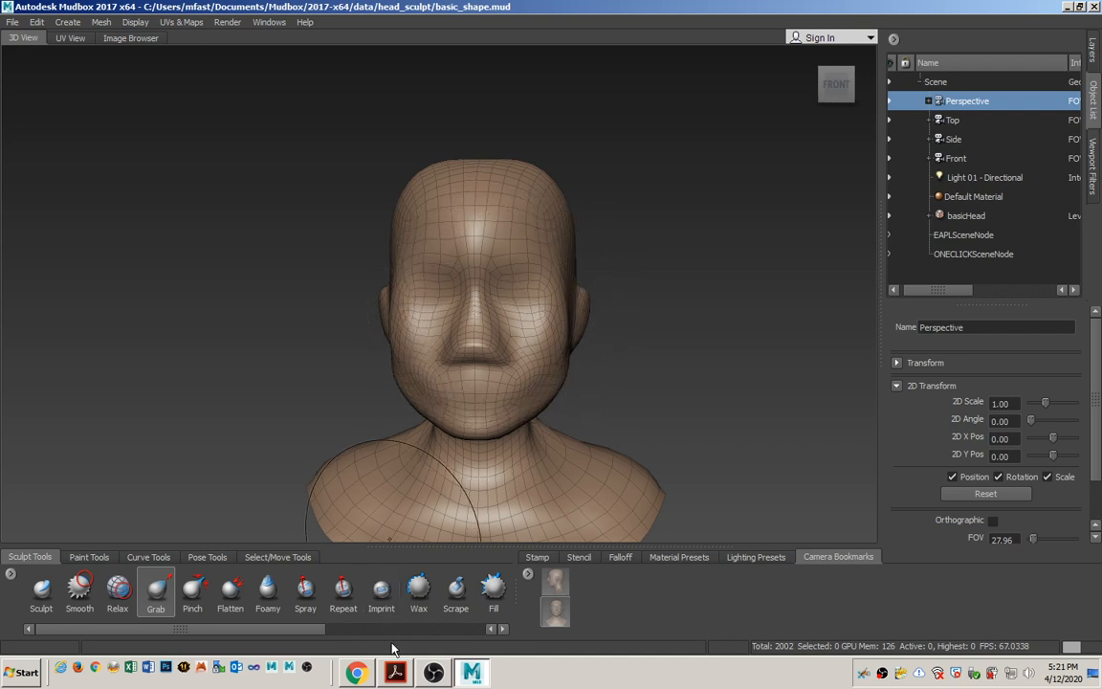
Go back to the PDF, find the section Creating a Sculpt Layer and Subdividing, and highlight its subdivision instruction.
{"action": "left_click", "coordinate": [395, 673]}
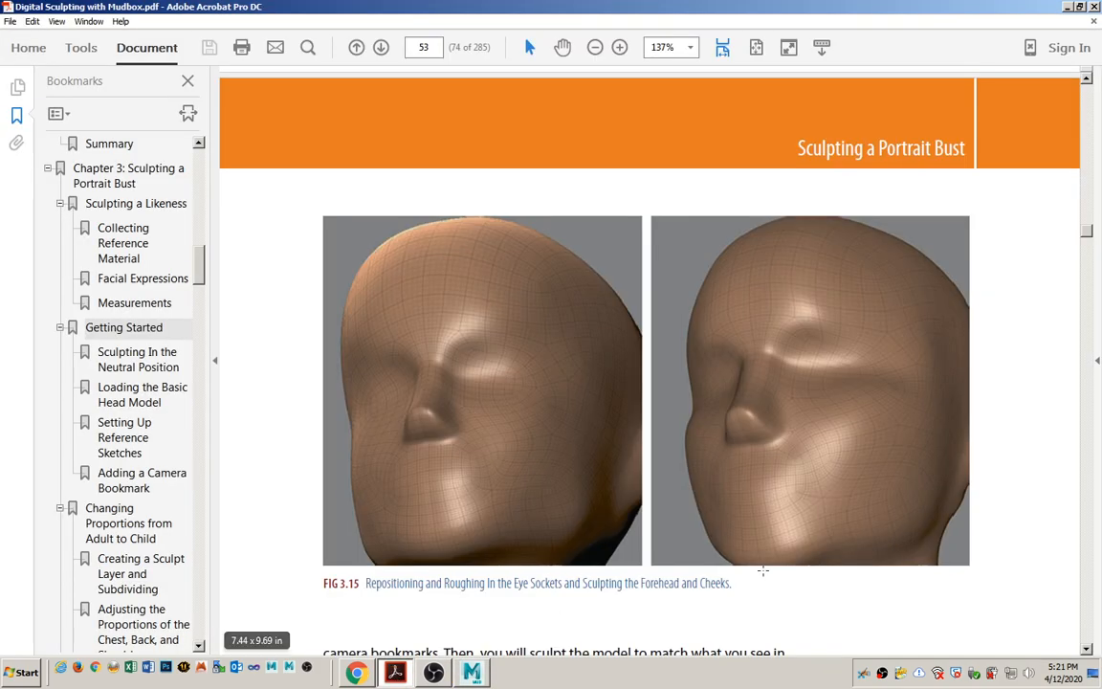
{"action": "scroll", "coordinate": [628, 167], "scroll_direction": "up", "scroll_amount": 5}
{"action": "scroll", "coordinate": [628, 167], "scroll_direction": "up", "scroll_amount": 10}
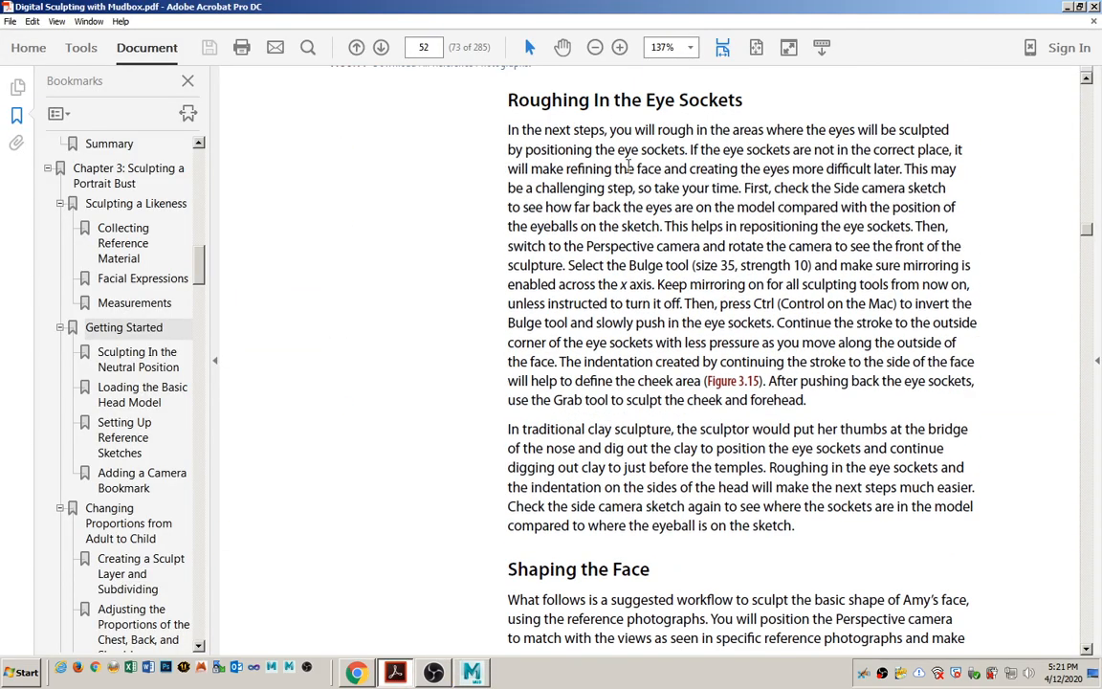
{"action": "scroll", "coordinate": [635, 158], "scroll_direction": "up", "scroll_amount": 10}
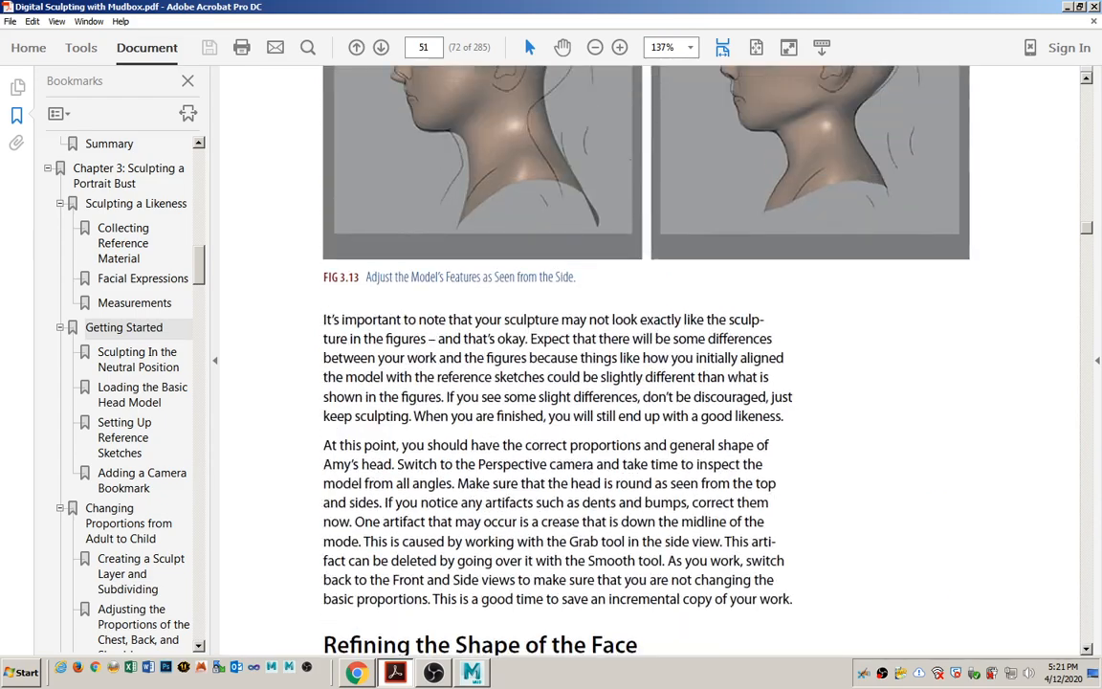
{"action": "scroll", "coordinate": [638, 161], "scroll_direction": "up", "scroll_amount": 10}
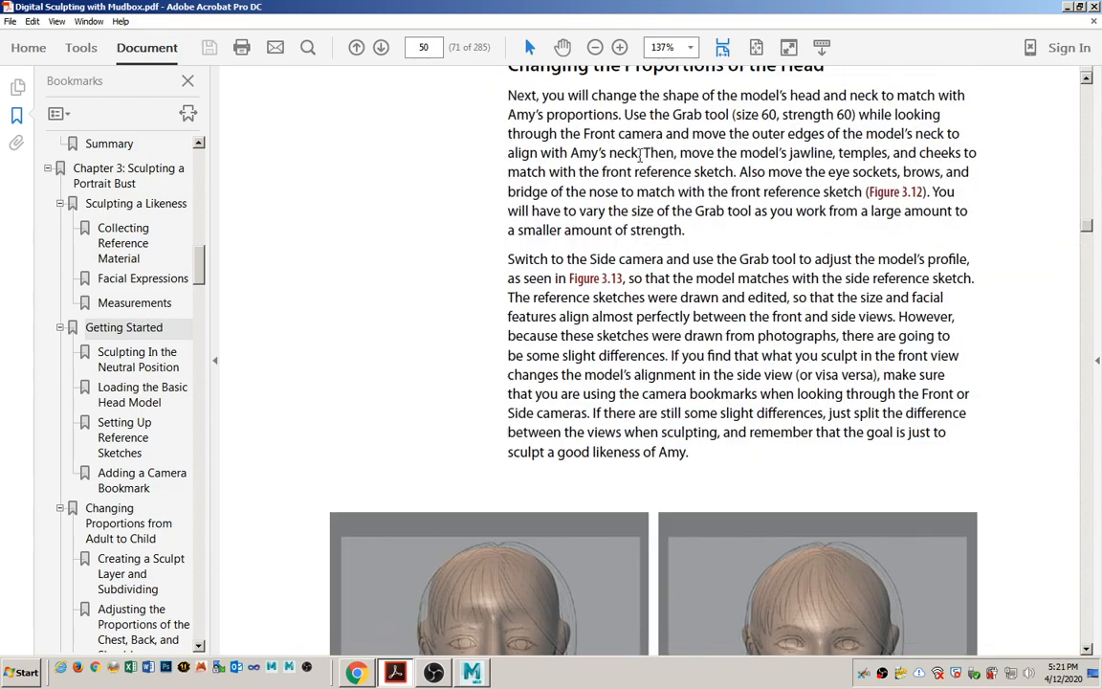
{"action": "scroll", "coordinate": [639, 158], "scroll_direction": "up", "scroll_amount": 10}
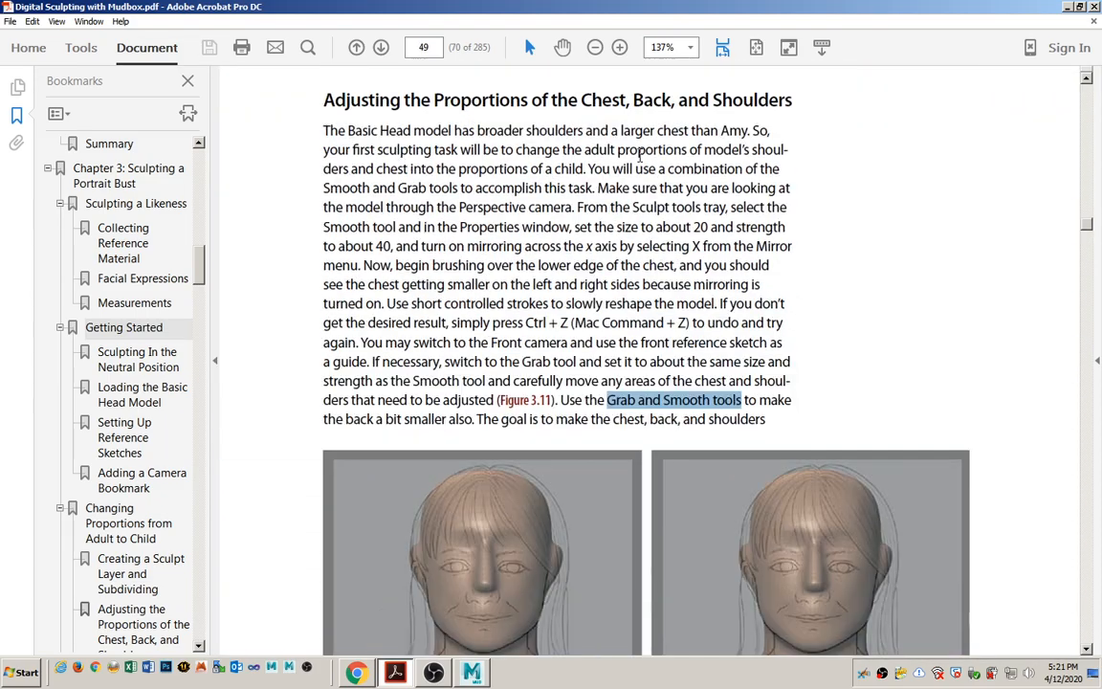
{"action": "scroll", "coordinate": [641, 161], "scroll_direction": "up", "scroll_amount": 5}
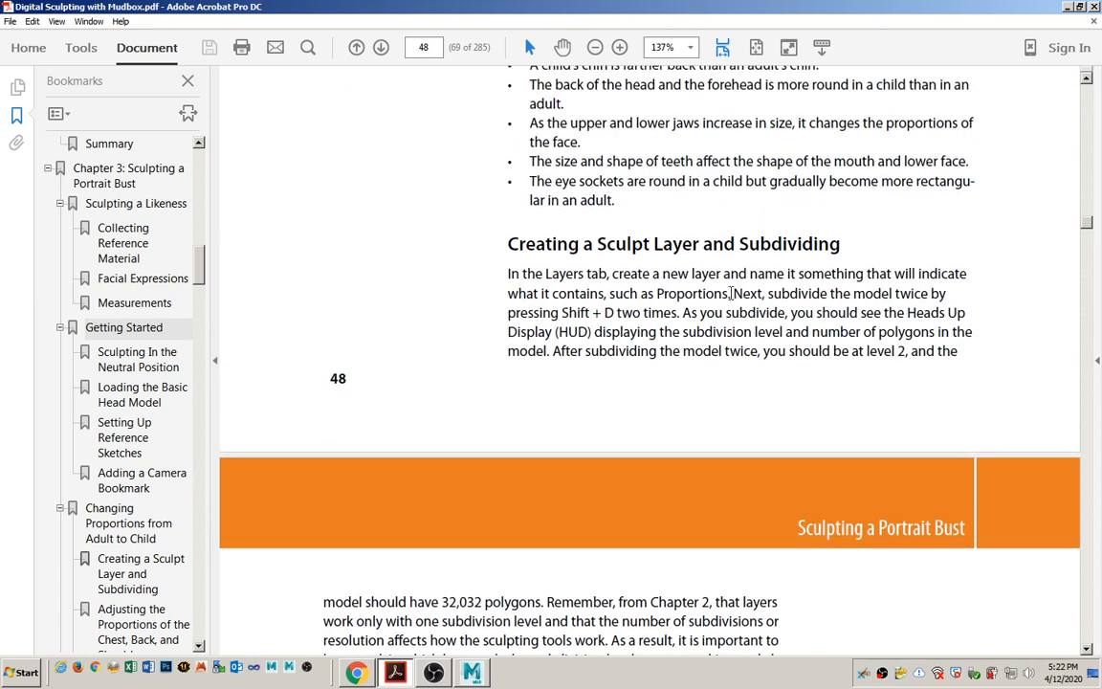
{"action": "left_click_drag", "start_coordinate": [734, 293], "coordinate": [667, 314]}
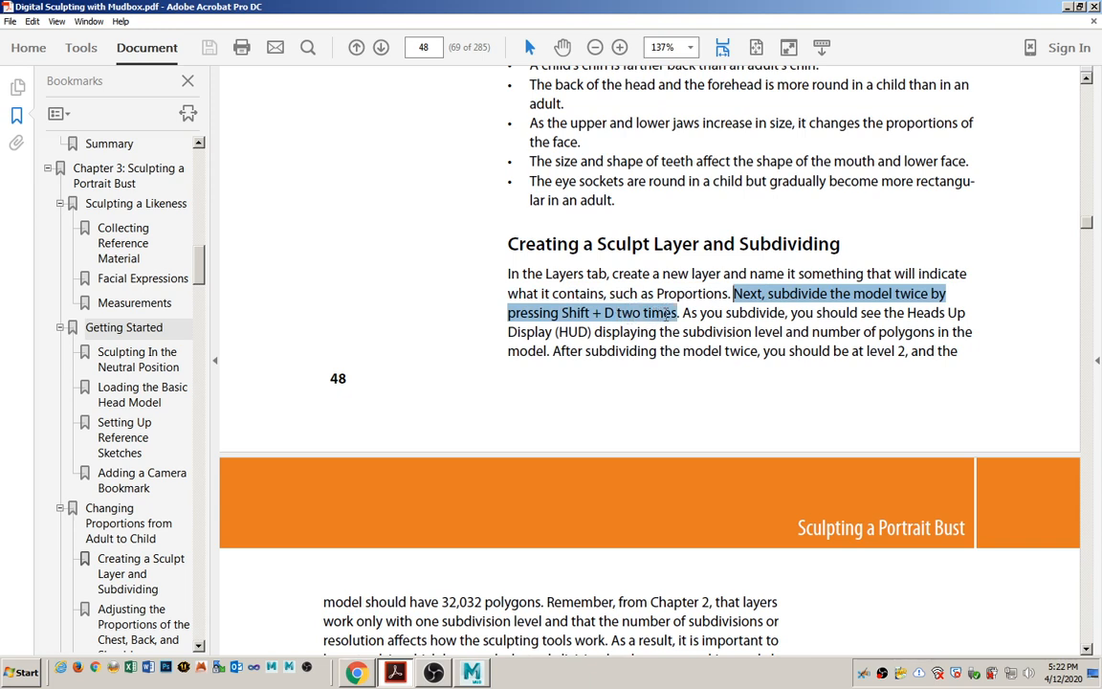
Switch to Mudbox and subdivide the basicHead model twice, up to level 2.
{"action": "key", "text": "alt+Tab"}
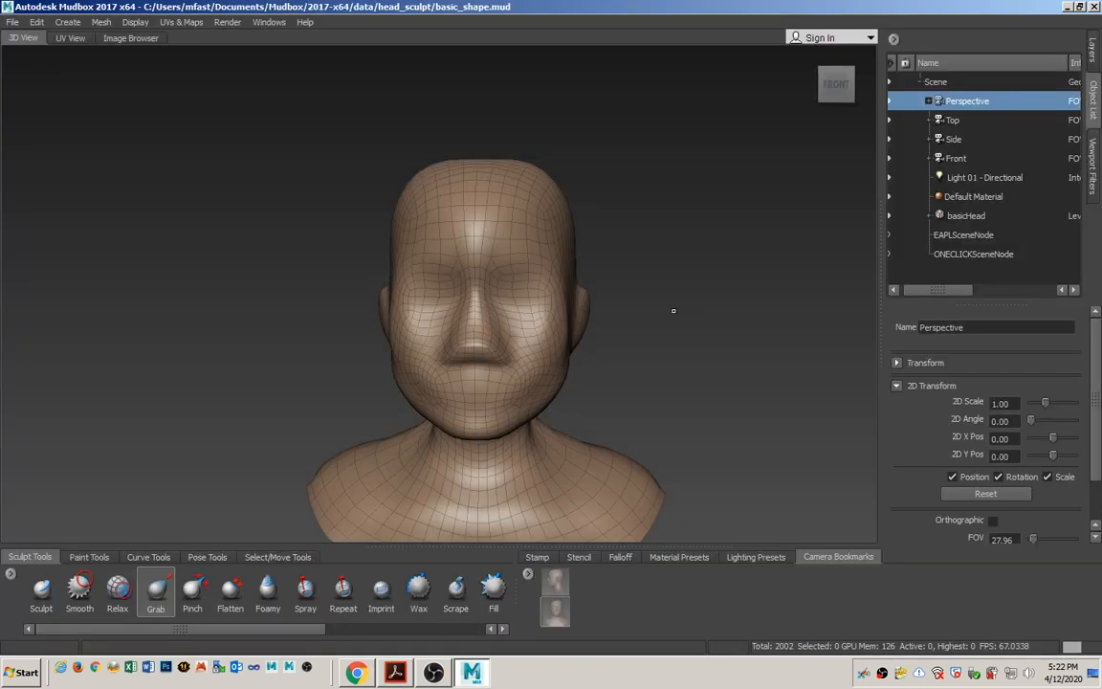
{"action": "key", "text": "shift+d"}
{"action": "key", "text": "shift+d"}
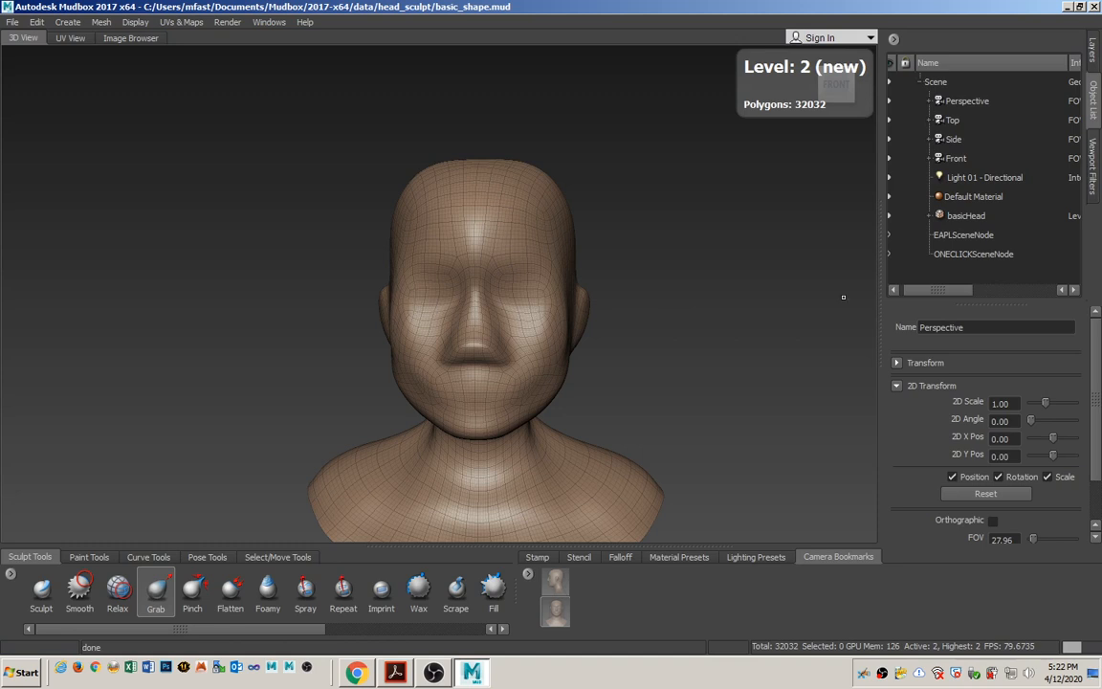
Create a new sculpt layer above low_poly and name it basic_shape.
{"action": "left_click", "coordinate": [1093, 52]}
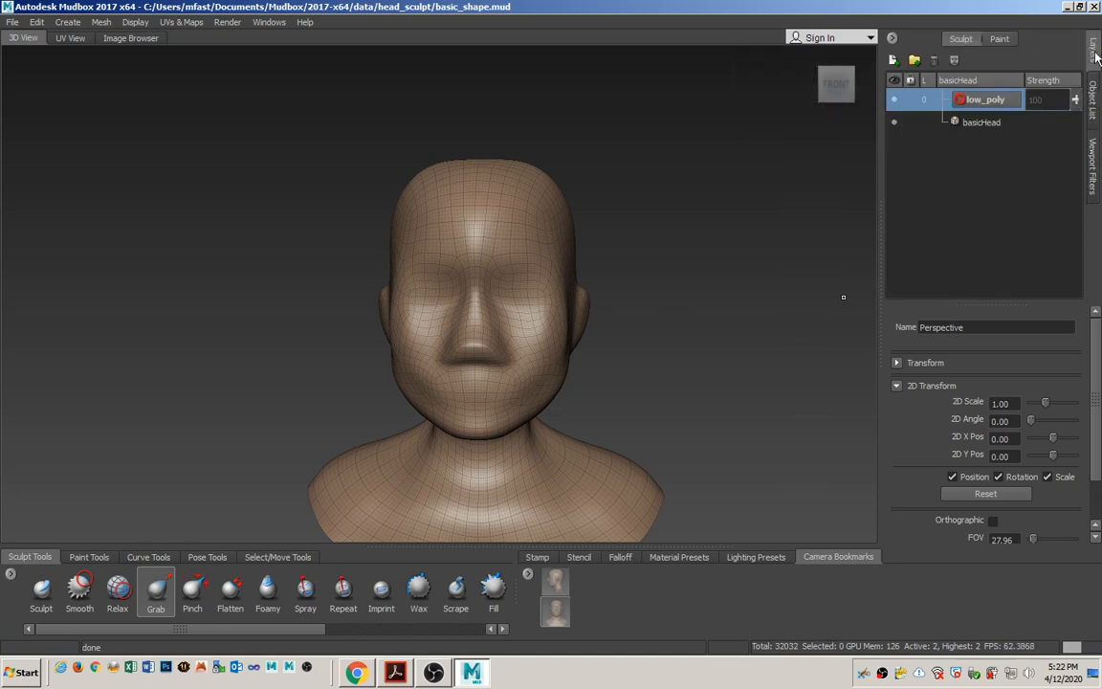
{"action": "left_click", "coordinate": [985, 123]}
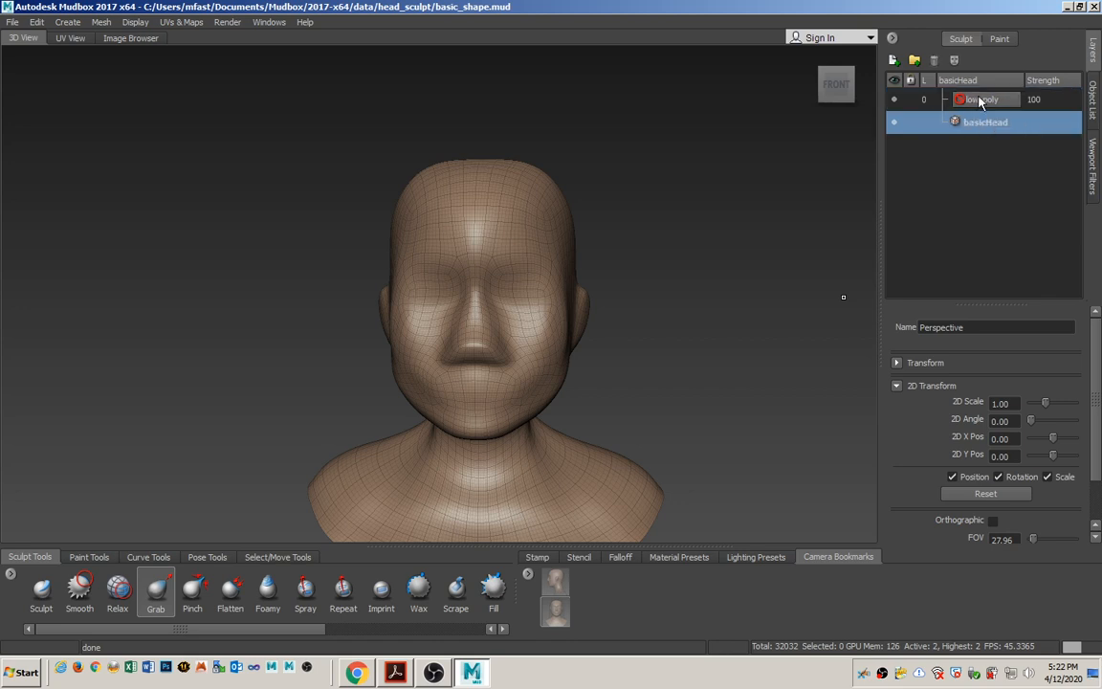
{"action": "left_click", "coordinate": [979, 102]}
{"action": "left_click", "coordinate": [893, 60]}
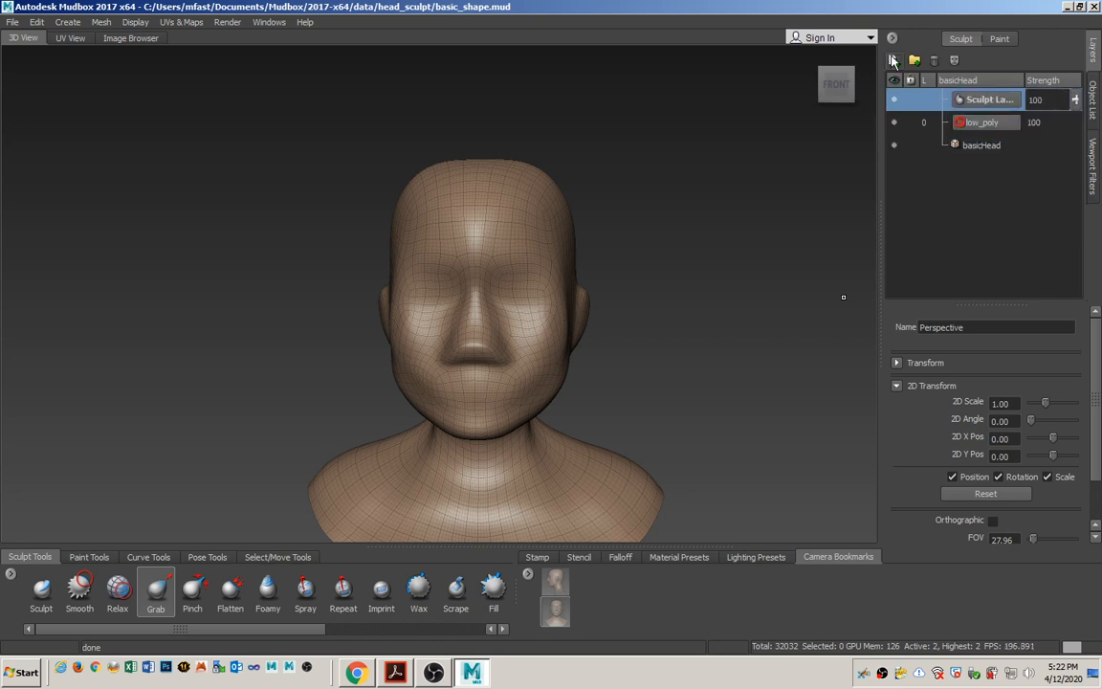
{"action": "double_click", "coordinate": [985, 101]}
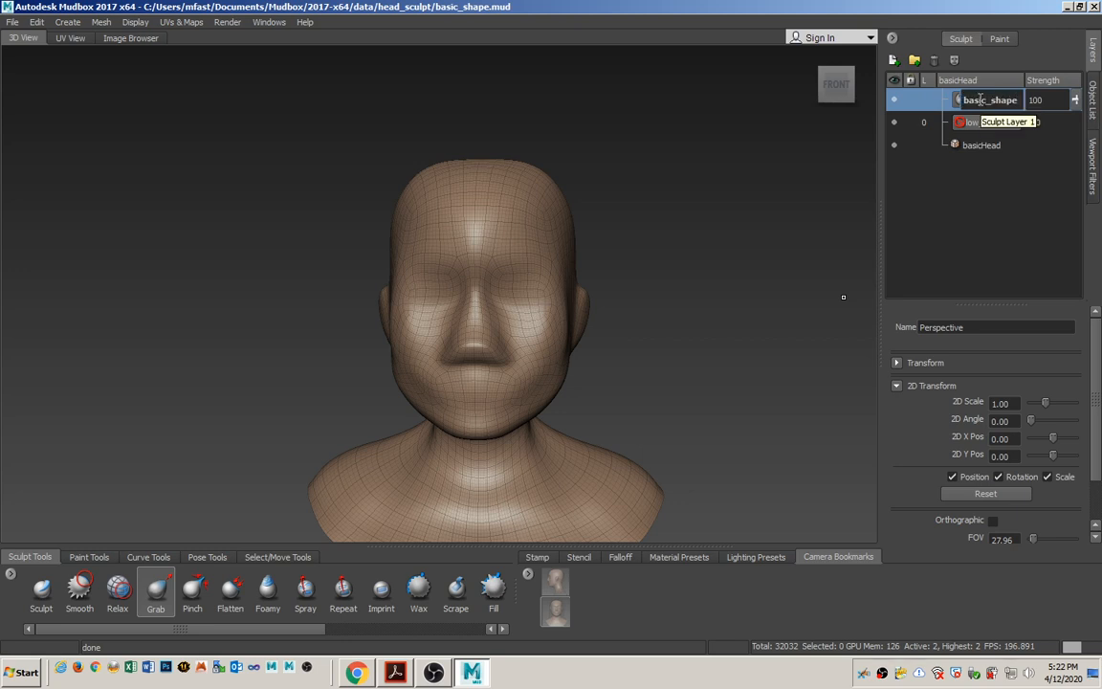
{"action": "key", "text": "Return"}
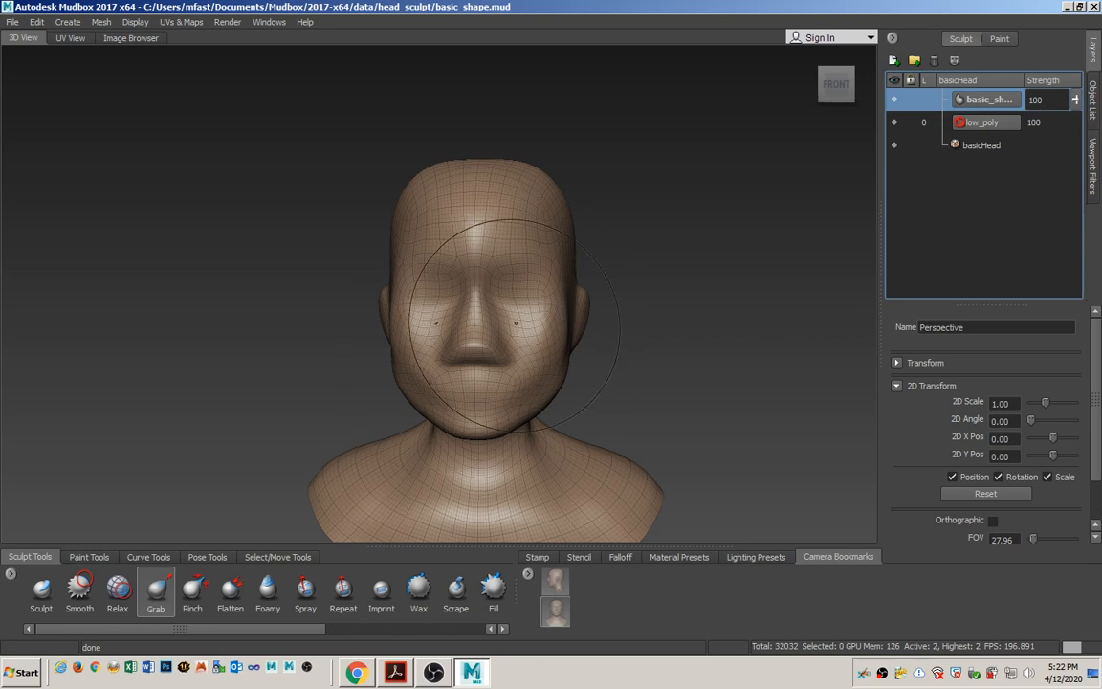
Push in both eye sockets with the inverted Bulge tool, mirrored across X, at size 15.92 and strength 4.64, continuing toward the temples.
{"action": "right_click_drag", "start_coordinate": [515, 328], "coordinate": [532, 319], "text": "alt"}
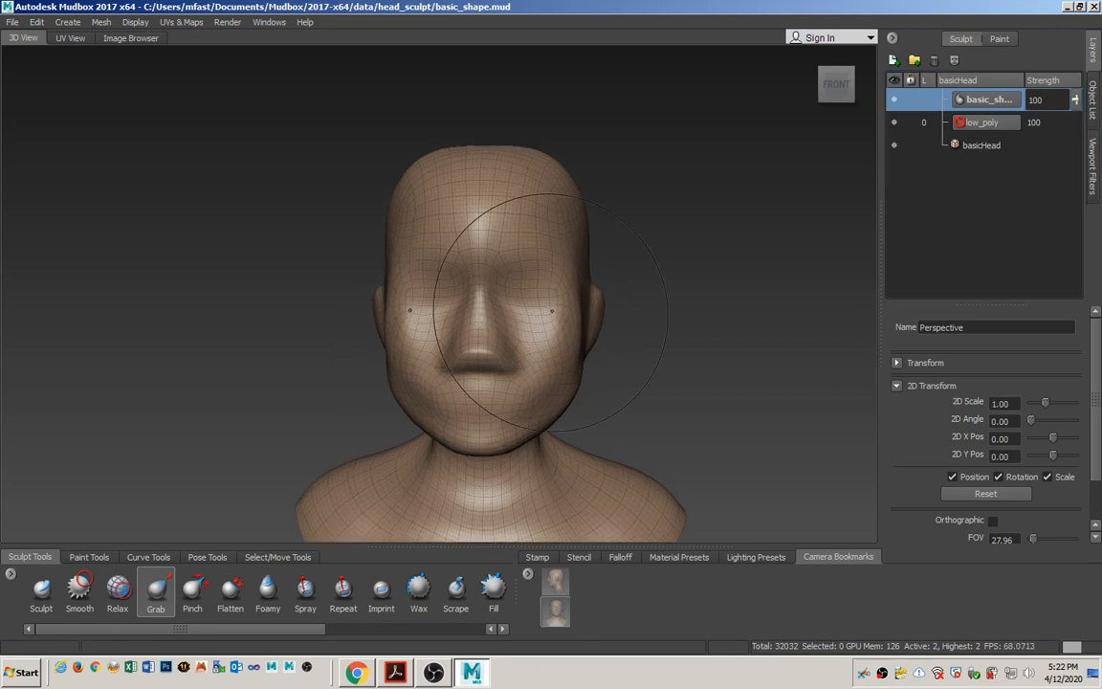
{"action": "left_click_drag", "start_coordinate": [498, 346], "coordinate": [479, 343], "text": "alt"}
{"action": "middle_click_drag", "start_coordinate": [480, 342], "coordinate": [438, 333], "text": "alt"}
{"action": "scroll", "coordinate": [439, 337], "scroll_direction": "up", "scroll_amount": 4}
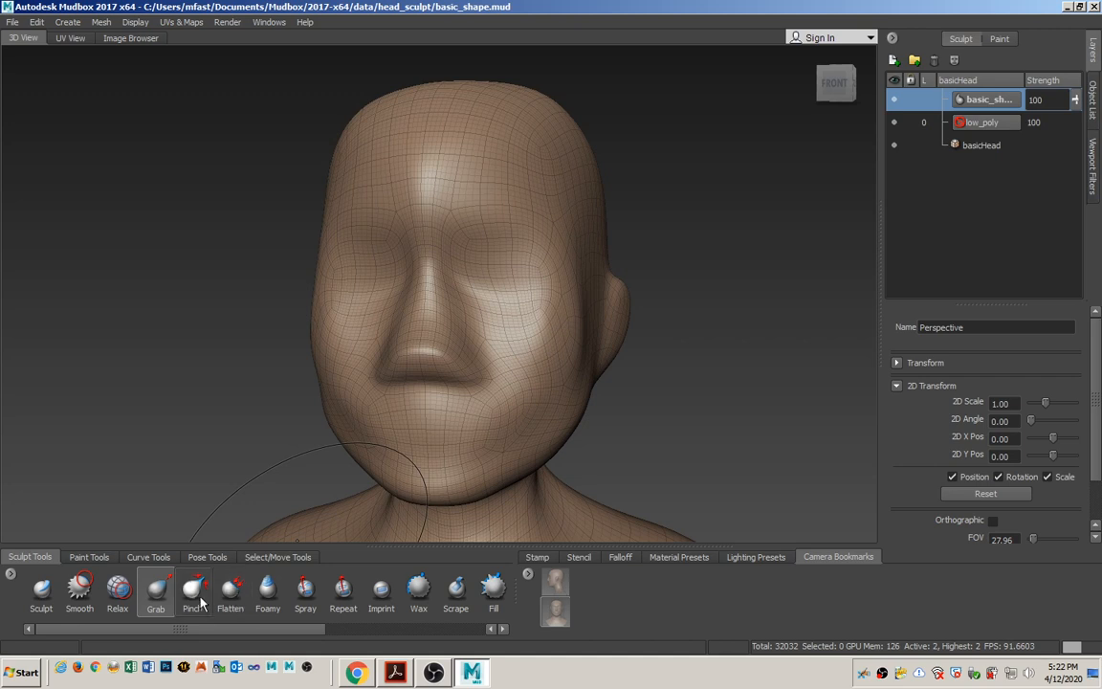
{"action": "left_click_drag", "start_coordinate": [308, 635], "coordinate": [410, 635]}
{"action": "left_click", "coordinate": [432, 597]}
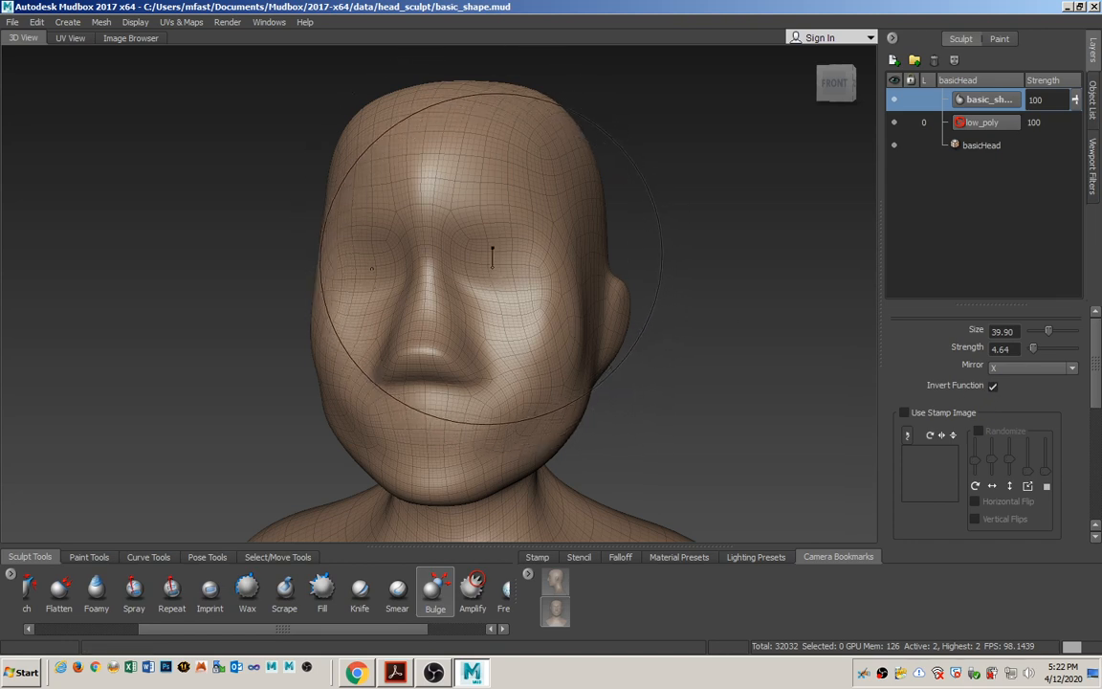
{"action": "mouse_move", "coordinate": [499, 277]}
{"action": "left_mouse_down"}
{"action": "mouse_move", "coordinate": [522, 277]}
{"action": "mouse_move", "coordinate": [476, 278]}
{"action": "mouse_move", "coordinate": [498, 289]}
{"action": "mouse_move", "coordinate": [511, 278]}
{"action": "mouse_move", "coordinate": [499, 259]}
{"action": "mouse_move", "coordinate": [445, 259]}
{"action": "mouse_move", "coordinate": [513, 293]}
{"action": "mouse_move", "coordinate": [503, 260]}
{"action": "mouse_move", "coordinate": [529, 287]}
{"action": "mouse_move", "coordinate": [542, 285]}
{"action": "left_mouse_up"}
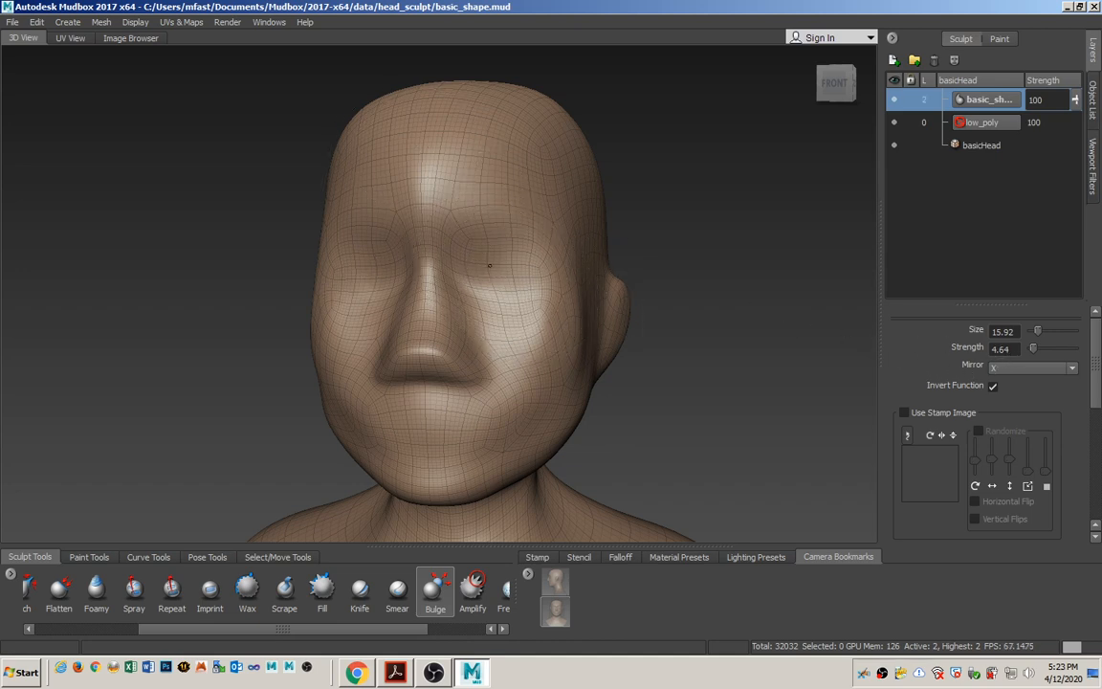
{"action": "mouse_move", "coordinate": [490, 266]}
{"action": "left_mouse_down"}
{"action": "mouse_move", "coordinate": [511, 265]}
{"action": "mouse_move", "coordinate": [505, 245]}
{"action": "mouse_move", "coordinate": [504, 287]}
{"action": "mouse_move", "coordinate": [471, 259]}
{"action": "left_mouse_up"}
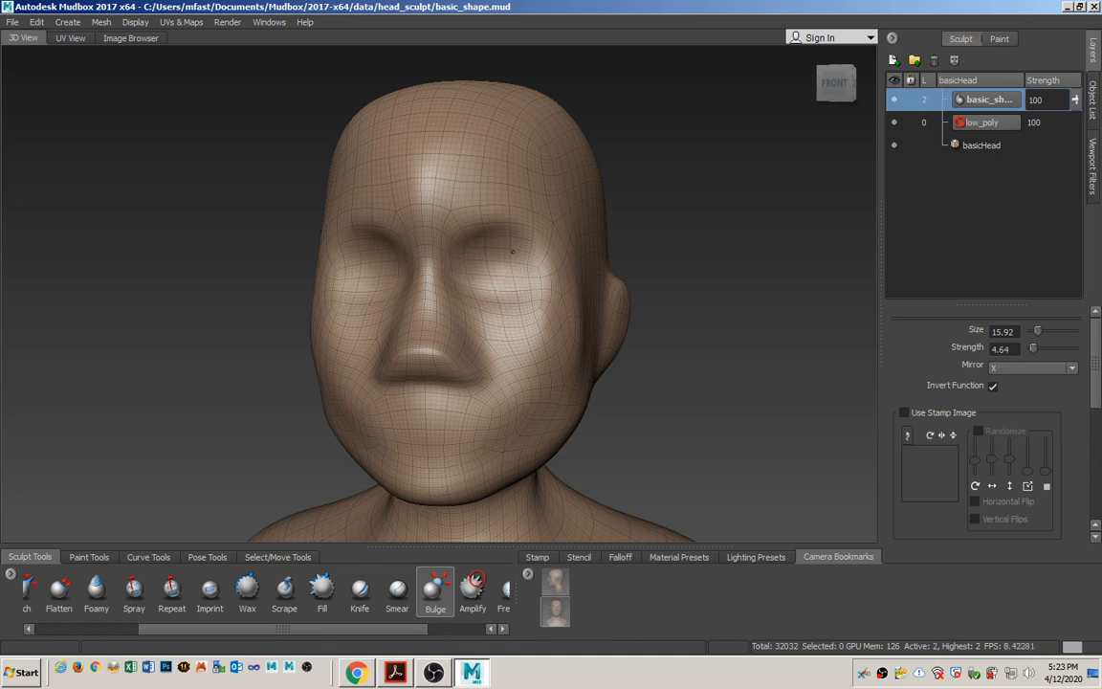
{"action": "mouse_move", "coordinate": [513, 286]}
{"action": "left_mouse_down"}
{"action": "mouse_move", "coordinate": [497, 276]}
{"action": "mouse_move", "coordinate": [559, 263]}
{"action": "mouse_move", "coordinate": [549, 270]}
{"action": "mouse_move", "coordinate": [534, 256]}
{"action": "mouse_move", "coordinate": [547, 265]}
{"action": "mouse_move", "coordinate": [490, 283]}
{"action": "left_mouse_up"}
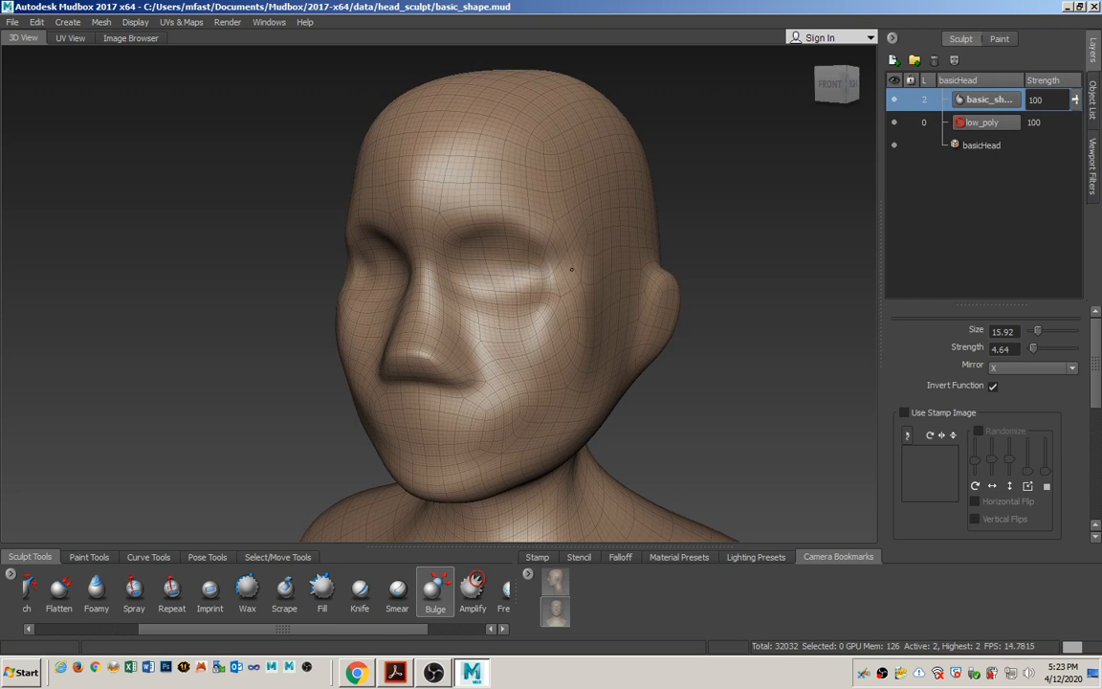
{"action": "left_click_drag", "start_coordinate": [545, 300], "coordinate": [363, 312], "text": "alt"}
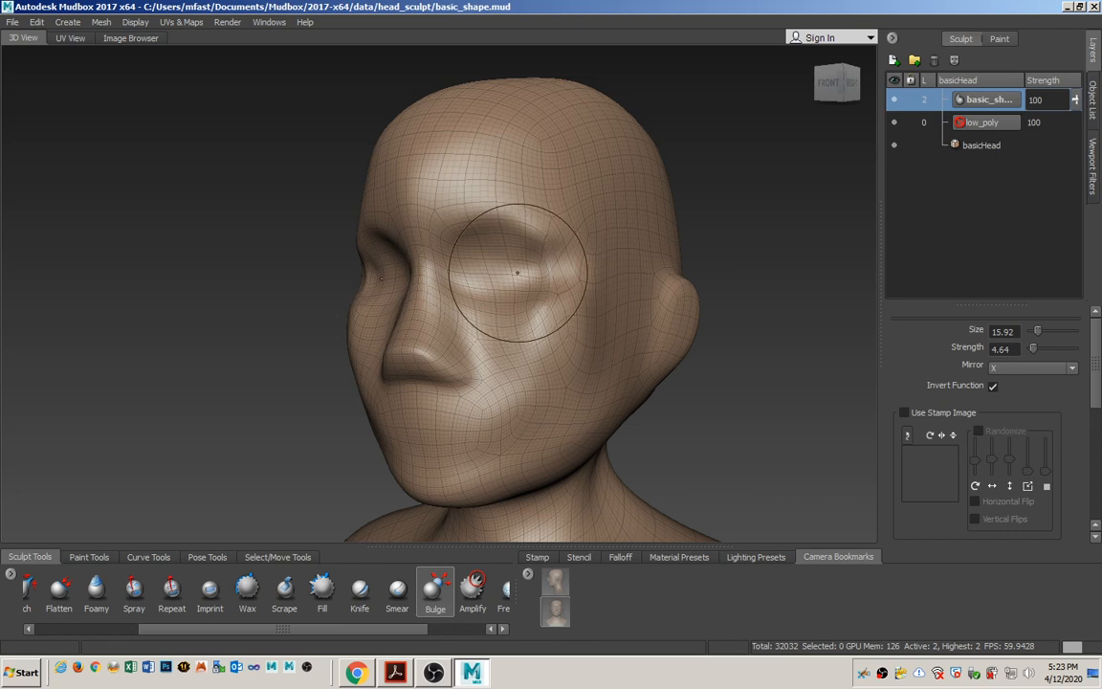
Smooth the eye sockets and deepen their outer corners toward the temples with the inverted Bulge tool, checking the head from several angles.
{"action": "key", "text": "shift"}
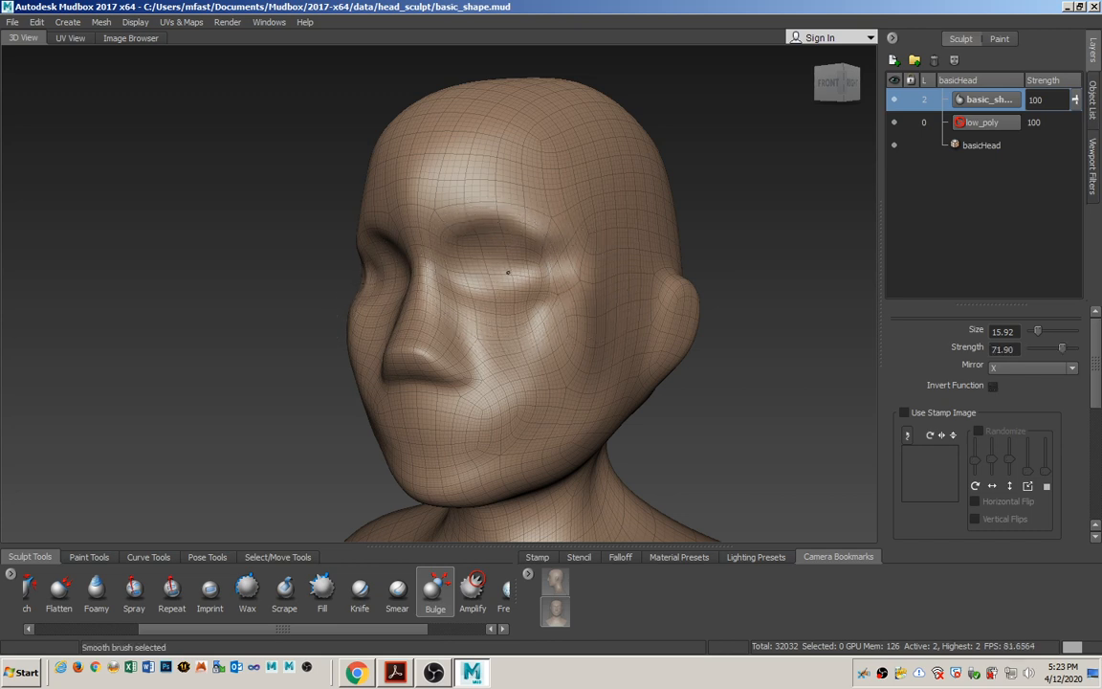
{"action": "mouse_move", "coordinate": [555, 262]}
{"action": "left_mouse_down", "text": "shift"}
{"action": "mouse_move", "coordinate": [547, 280]}
{"action": "mouse_move", "coordinate": [554, 272]}
{"action": "mouse_move", "coordinate": [559, 291]}
{"action": "mouse_move", "coordinate": [621, 267]}
{"action": "mouse_move", "coordinate": [522, 281]}
{"action": "mouse_move", "coordinate": [598, 287]}
{"action": "left_mouse_up", "text": "shift"}
{"action": "mouse_move", "coordinate": [507, 280]}
{"action": "left_mouse_down", "text": "alt"}
{"action": "mouse_move", "coordinate": [438, 322]}
{"action": "mouse_move", "coordinate": [536, 301]}
{"action": "left_mouse_up", "text": "alt"}
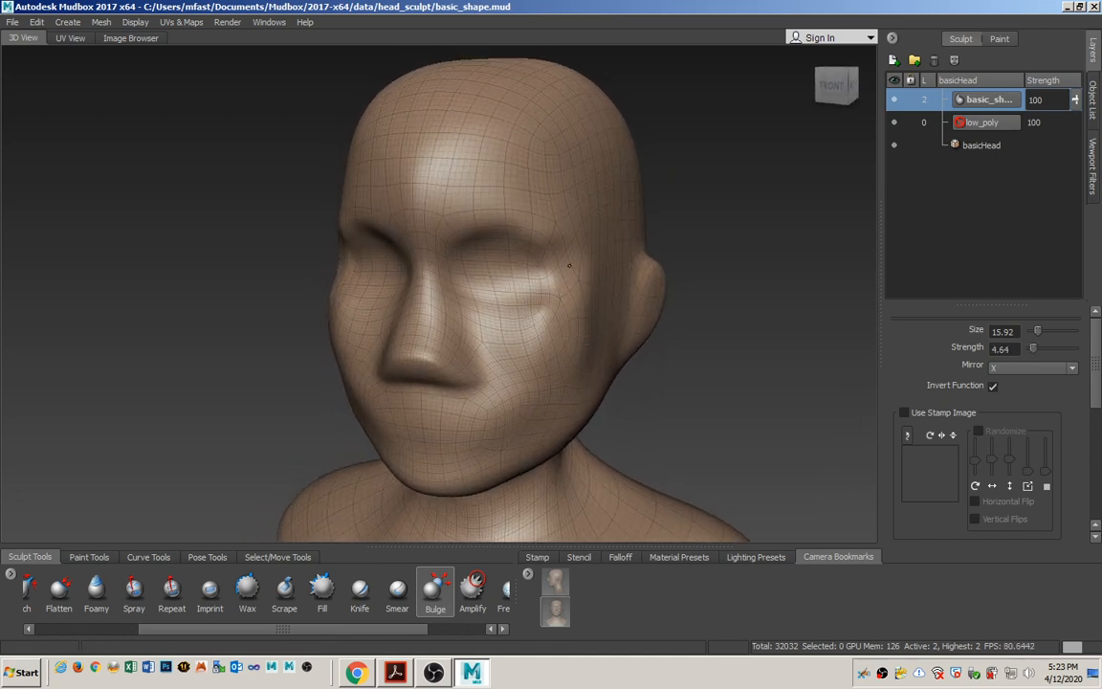
{"action": "mouse_move", "coordinate": [561, 277]}
{"action": "left_mouse_down", "text": "alt"}
{"action": "mouse_move", "coordinate": [536, 287]}
{"action": "mouse_move", "coordinate": [572, 295]}
{"action": "mouse_move", "coordinate": [528, 303]}
{"action": "mouse_move", "coordinate": [560, 332]}
{"action": "mouse_move", "coordinate": [535, 300]}
{"action": "mouse_move", "coordinate": [583, 263]}
{"action": "left_mouse_up", "text": "alt"}
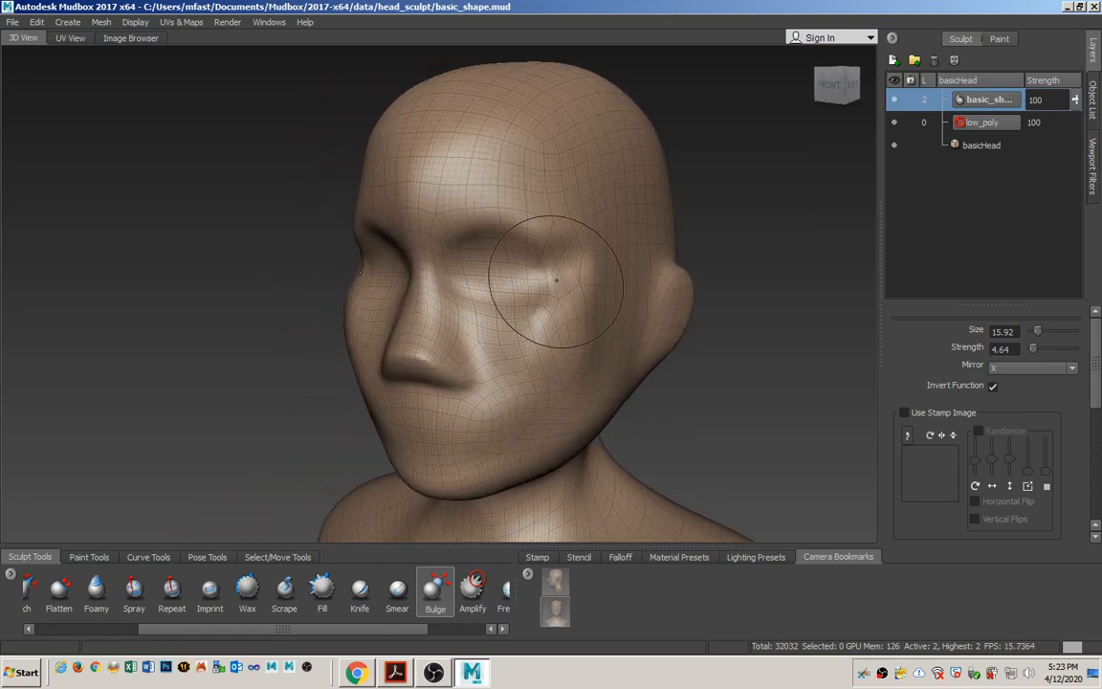
{"action": "key", "text": "shift"}
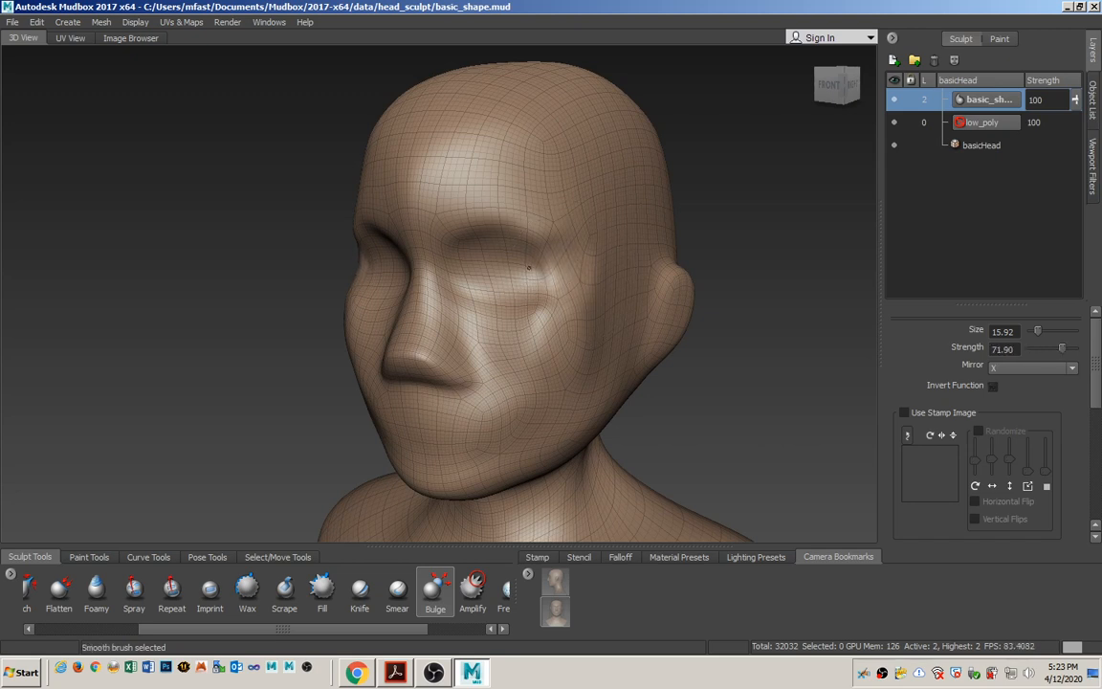
{"action": "left_click_drag", "start_coordinate": [528, 270], "coordinate": [577, 287], "text": "alt"}
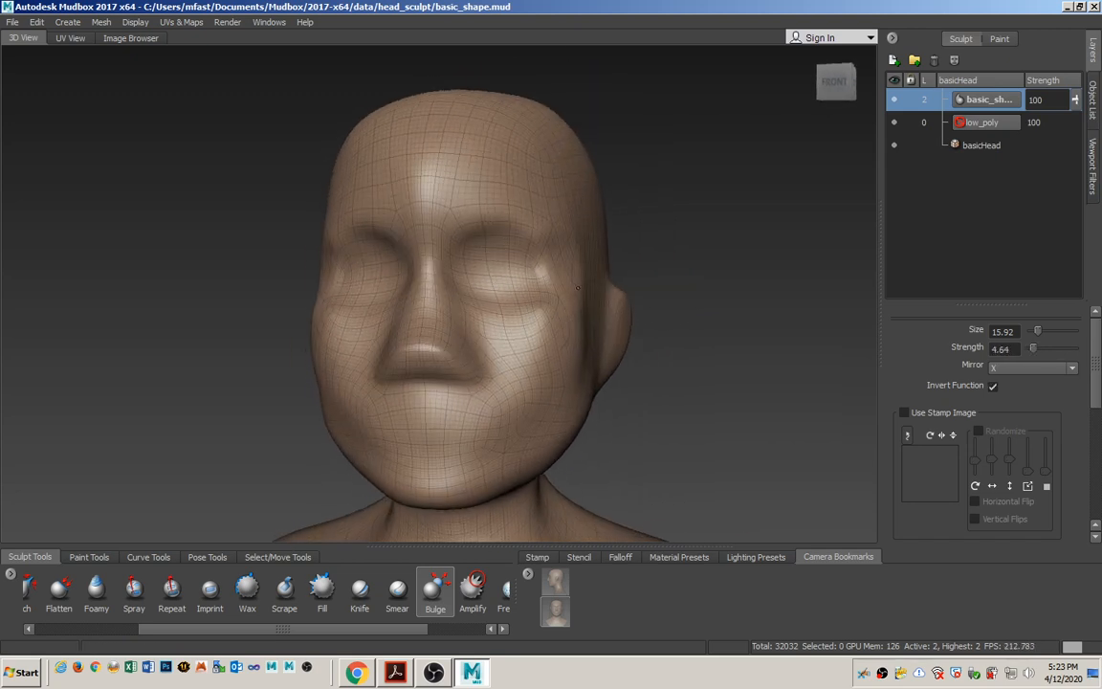
{"action": "mouse_move", "coordinate": [531, 336]}
{"action": "left_mouse_down", "text": "alt"}
{"action": "mouse_move", "coordinate": [468, 315]}
{"action": "mouse_move", "coordinate": [432, 318]}
{"action": "mouse_move", "coordinate": [450, 313]}
{"action": "mouse_move", "coordinate": [430, 339]}
{"action": "mouse_move", "coordinate": [555, 331]}
{"action": "mouse_move", "coordinate": [528, 331]}
{"action": "left_mouse_up", "text": "alt"}
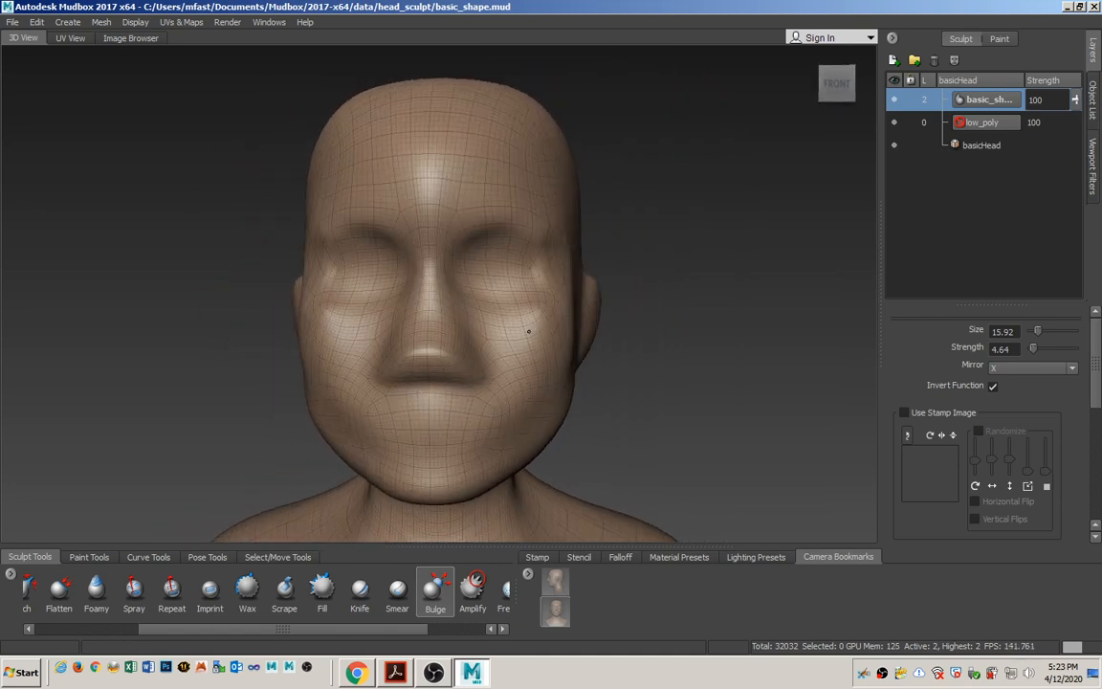
{"action": "middle_click_drag", "start_coordinate": [510, 326], "coordinate": [533, 301], "text": "alt"}
{"action": "right_click_drag", "start_coordinate": [534, 300], "coordinate": [540, 248], "text": "alt"}
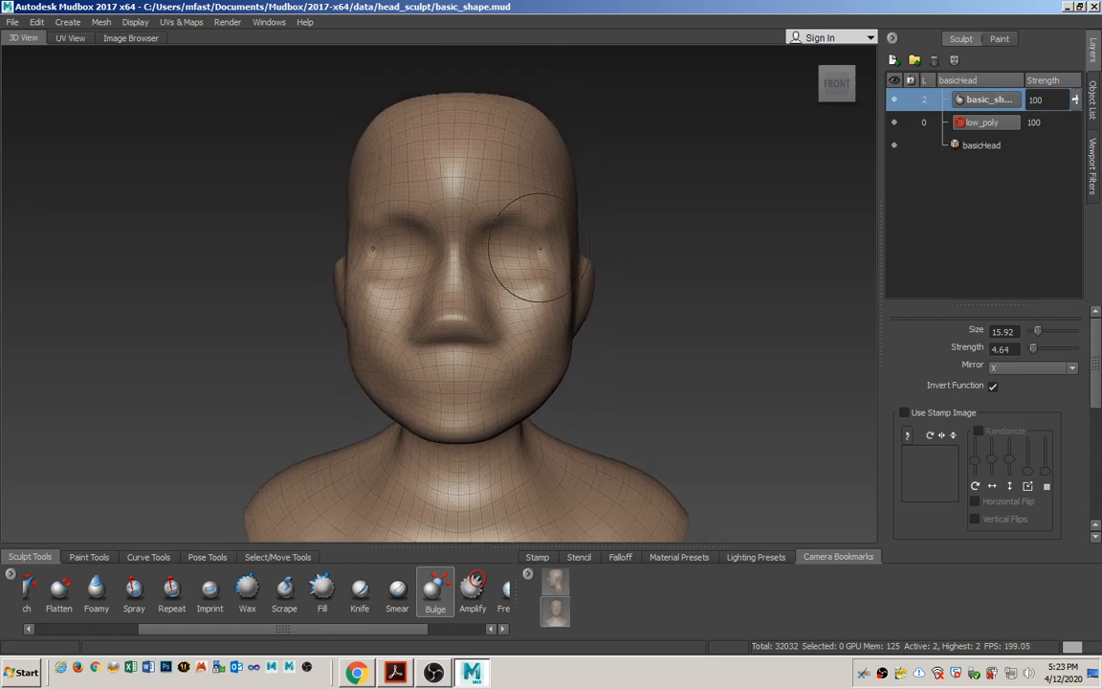
{"action": "left_click_drag", "start_coordinate": [538, 248], "coordinate": [467, 334], "text": "alt"}
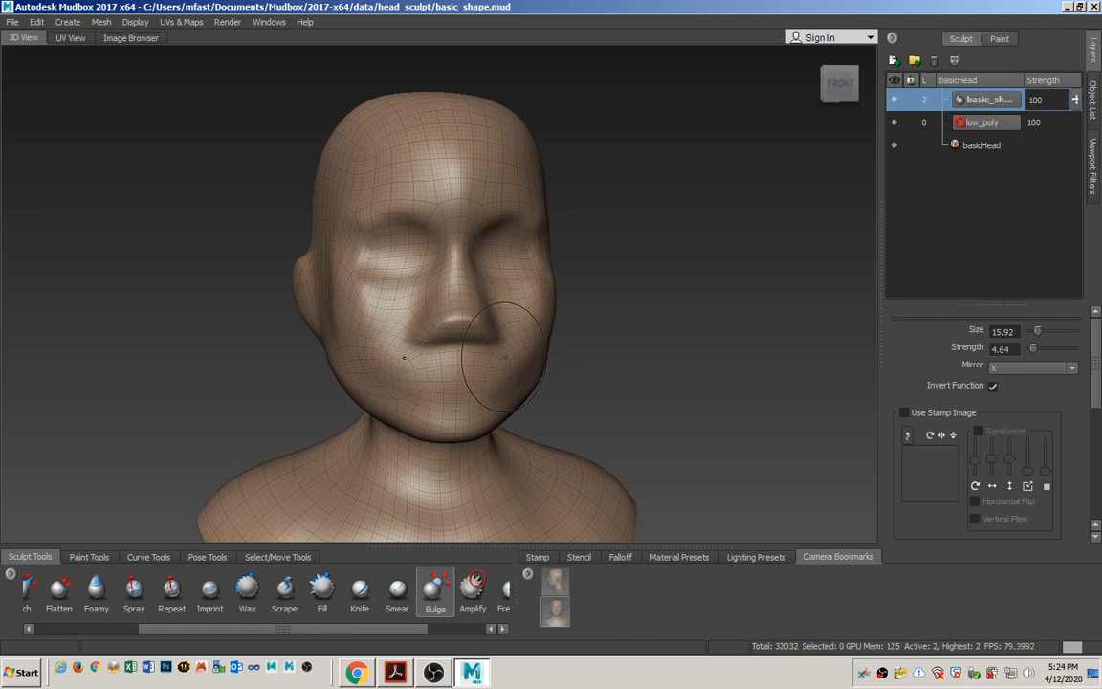
Switch to the Mudbox PDF and review pages 48 to 53 on head proportions, roughing in the eye sockets and shaping the face.
{"action": "key", "text": "alt+Tab"}
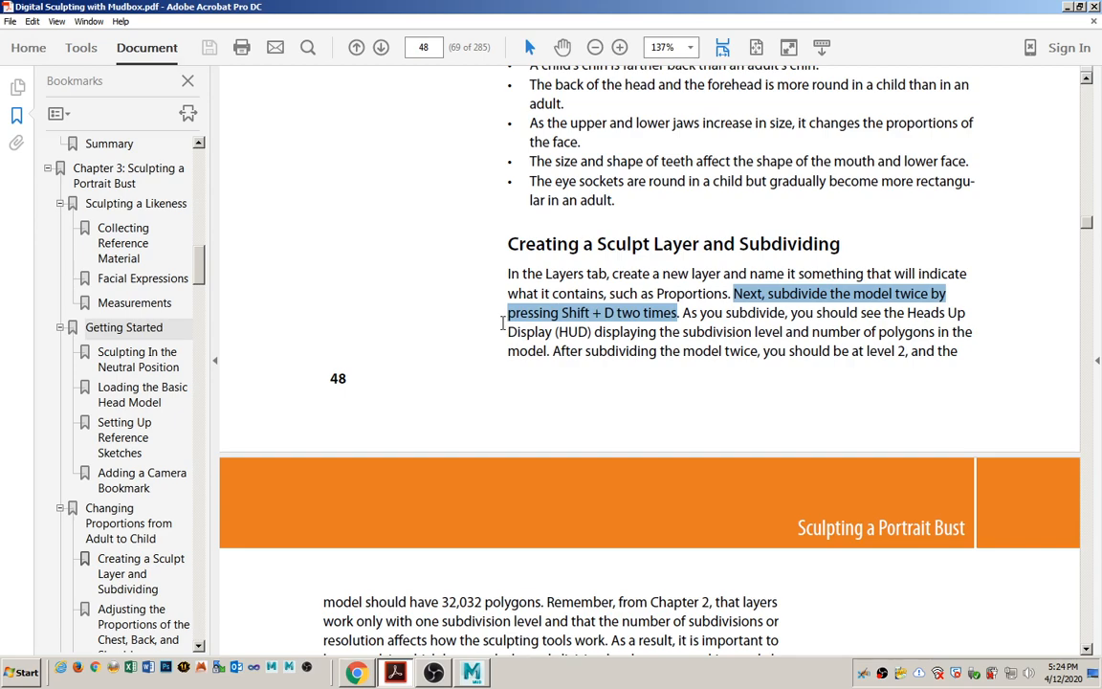
{"action": "left_click", "coordinate": [631, 269]}
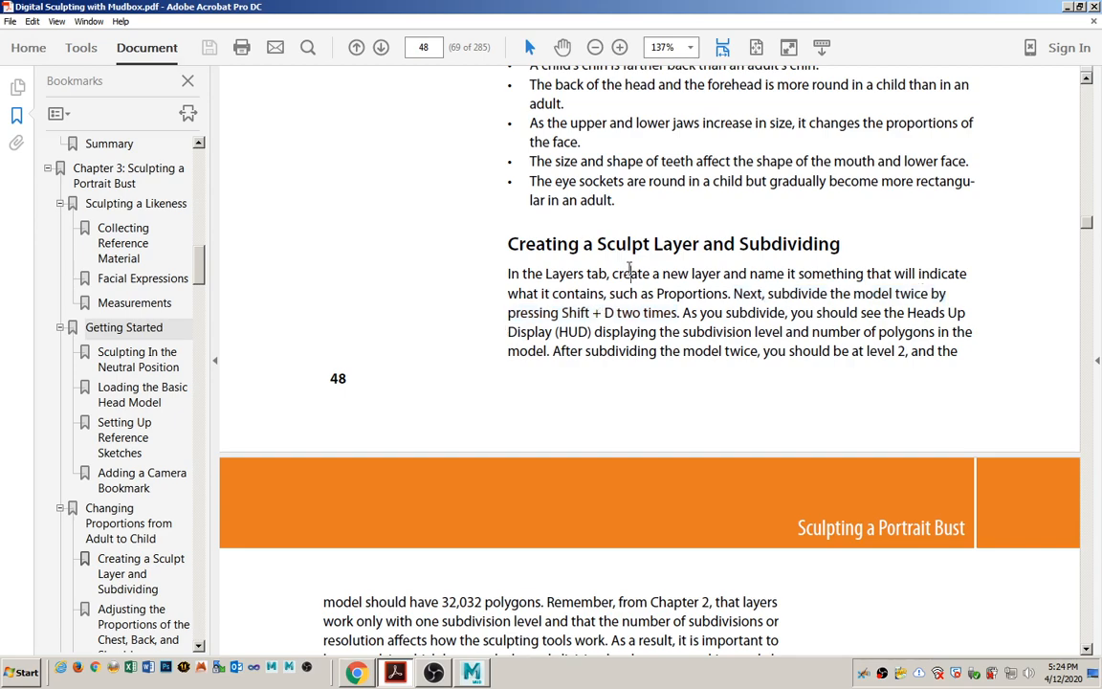
{"action": "scroll", "coordinate": [629, 282], "scroll_direction": "down", "scroll_amount": 10}
{"action": "scroll", "coordinate": [612, 360], "scroll_direction": "down", "scroll_amount": 10}
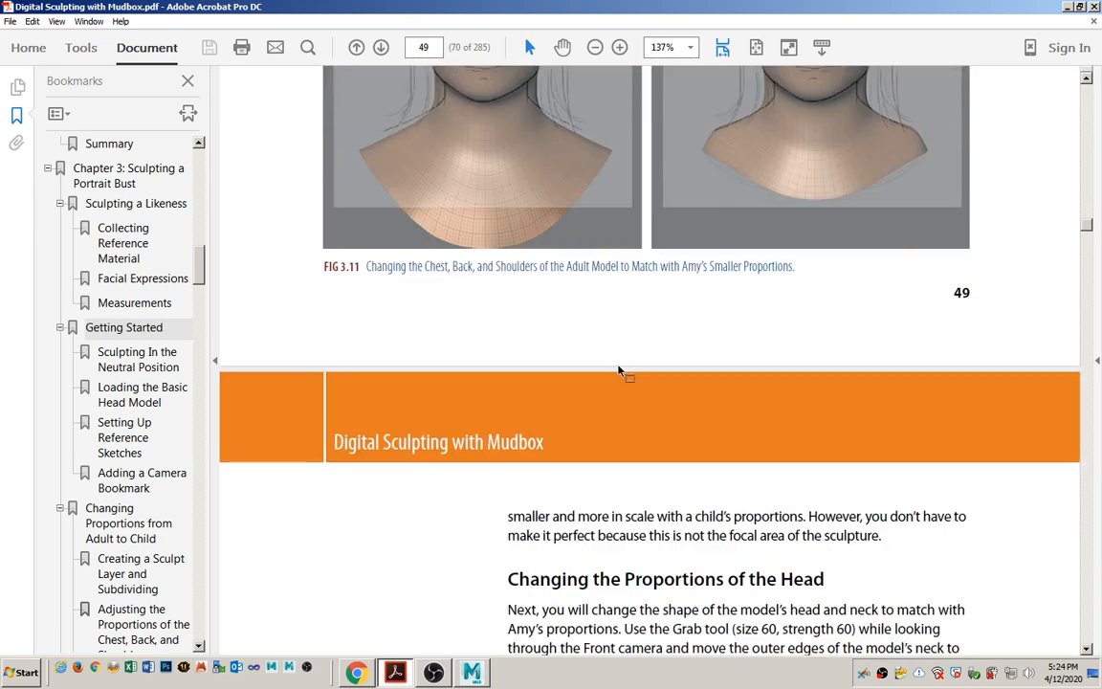
{"action": "scroll", "coordinate": [622, 363], "scroll_direction": "down", "scroll_amount": 10}
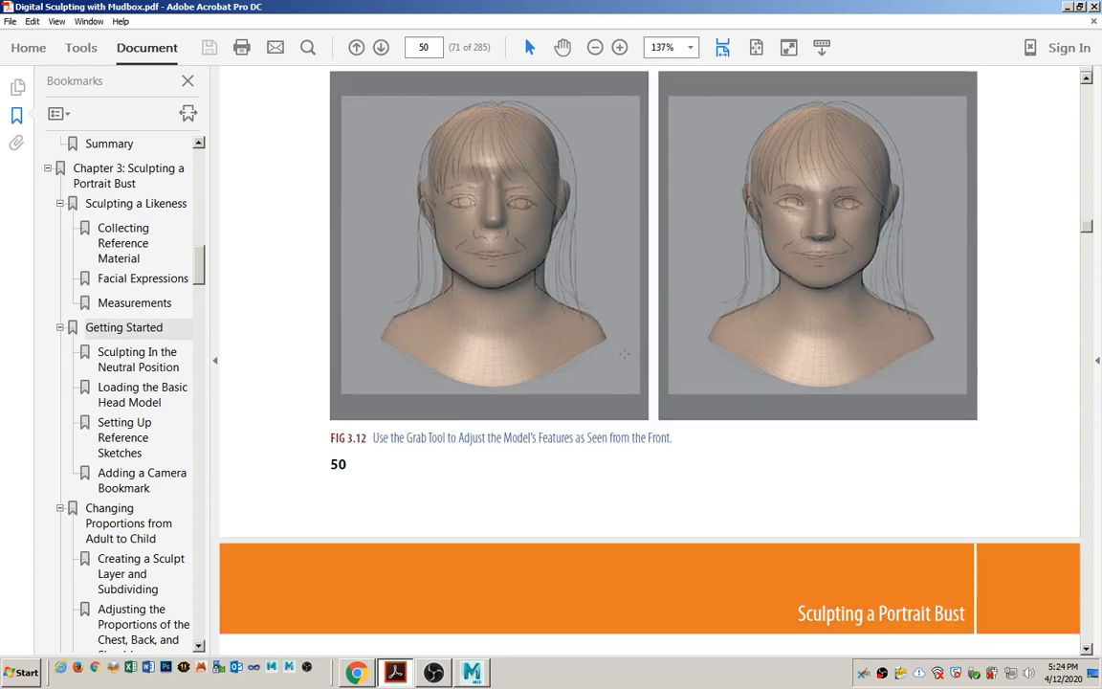
{"action": "scroll", "coordinate": [631, 354], "scroll_direction": "down", "scroll_amount": 10}
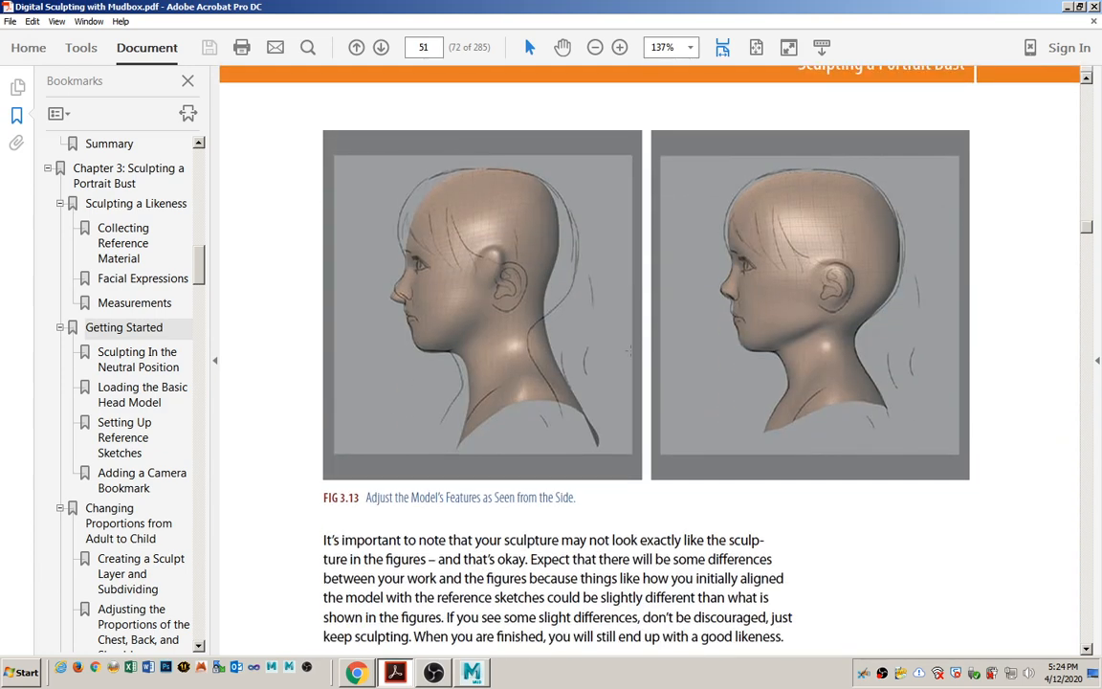
{"action": "scroll", "coordinate": [638, 349], "scroll_direction": "down", "scroll_amount": 10}
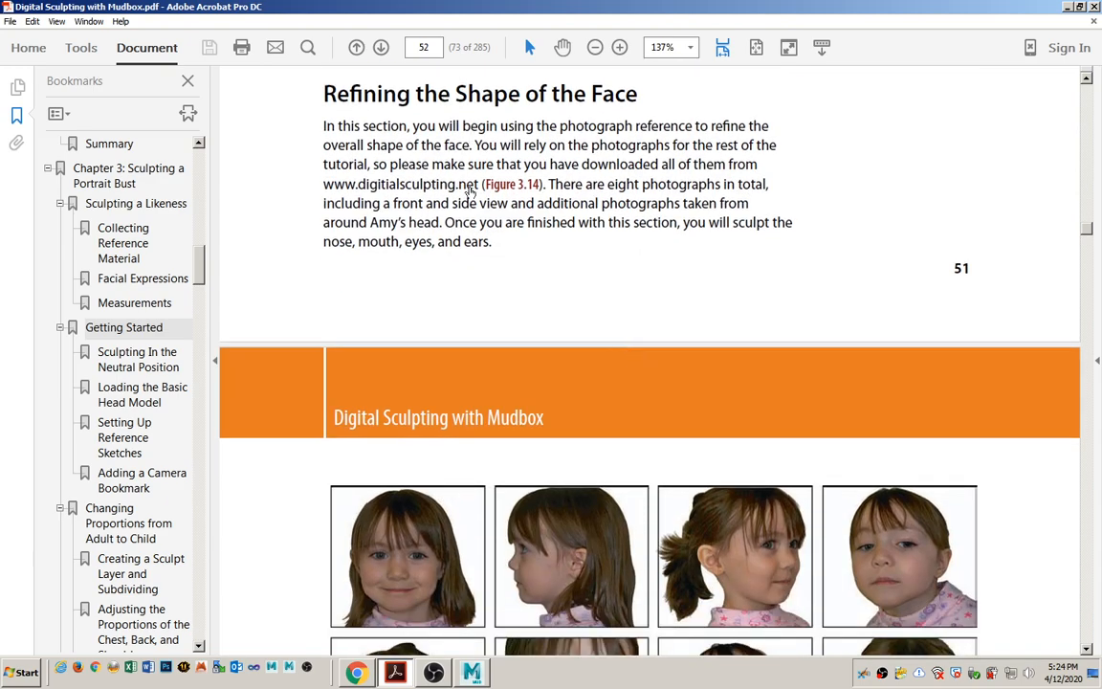
{"action": "scroll", "coordinate": [496, 278], "scroll_direction": "down", "scroll_amount": 5}
{"action": "scroll", "coordinate": [496, 278], "scroll_direction": "down", "scroll_amount": 10}
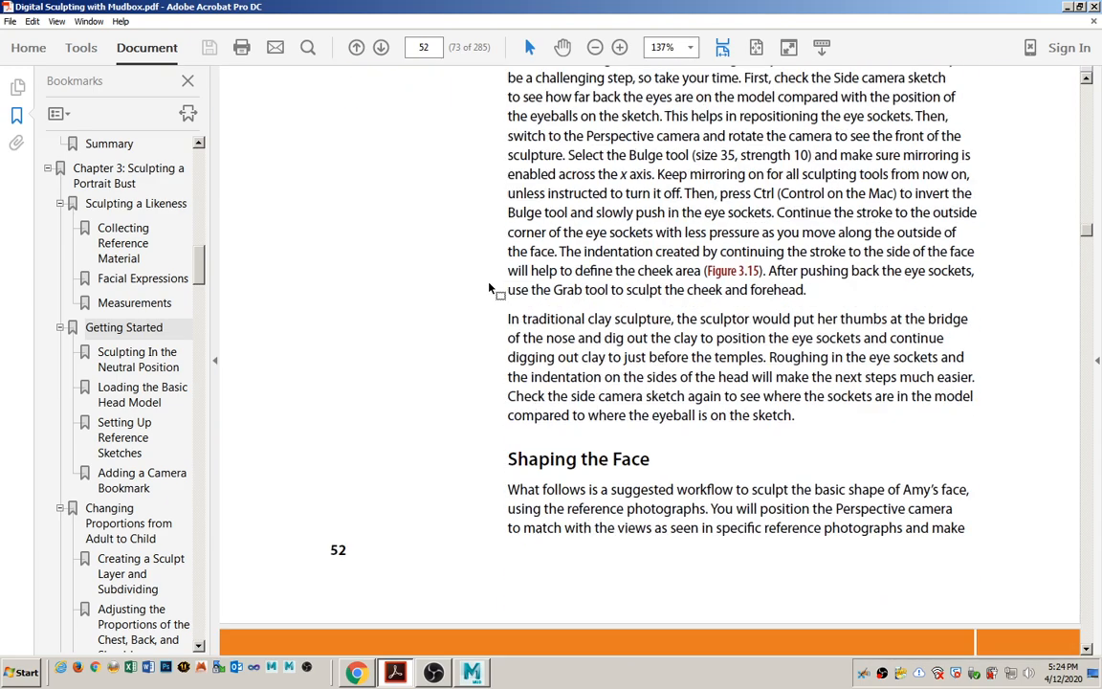
{"action": "scroll", "coordinate": [475, 273], "scroll_direction": "down", "scroll_amount": 15}
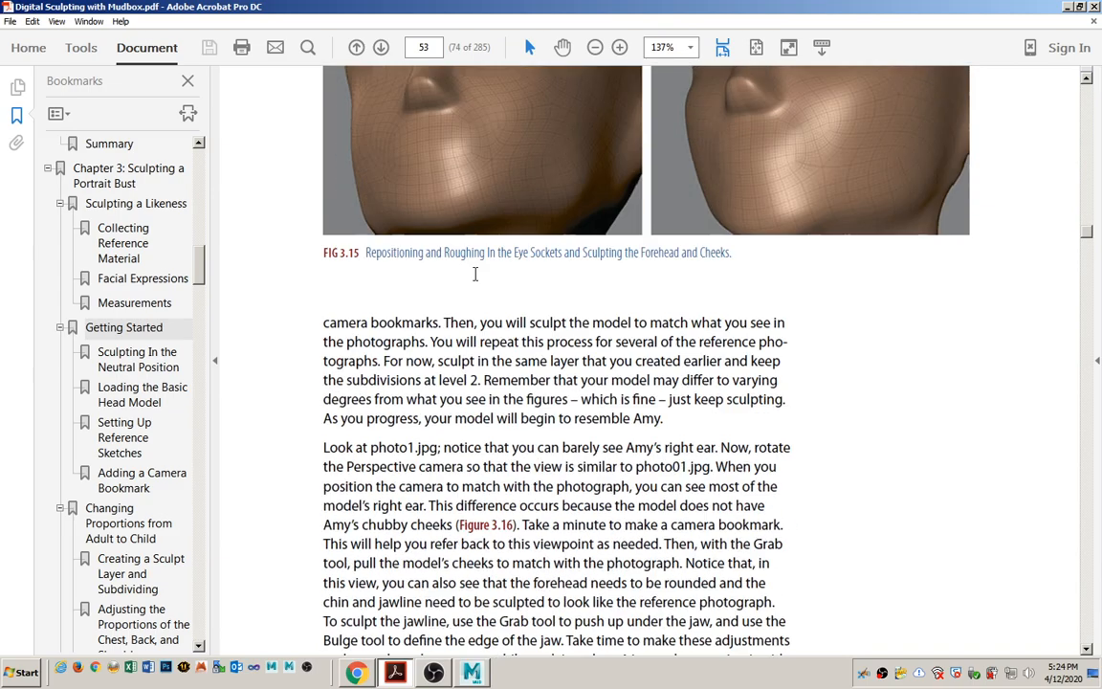
Review Figures 3.16 and 3.17 in the PDF and highlight page 55's instruction to make camera bookmarks for all reference photographs.
{"action": "scroll", "coordinate": [479, 271], "scroll_direction": "down", "scroll_amount": 12}
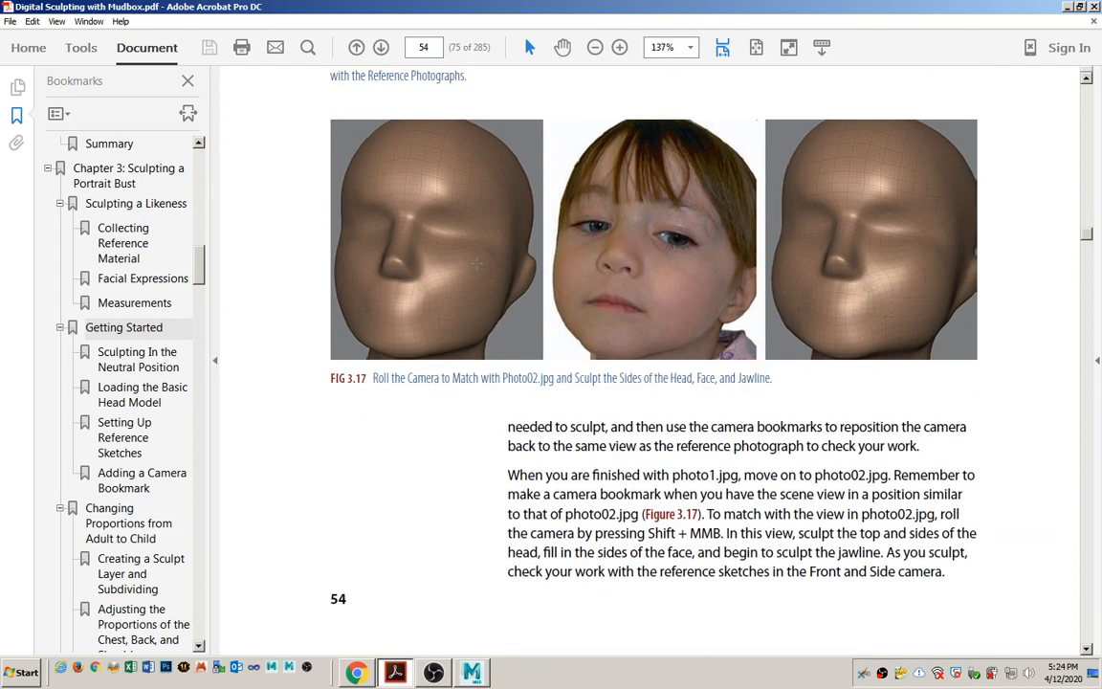
{"action": "scroll", "coordinate": [473, 270], "scroll_direction": "up", "scroll_amount": 7}
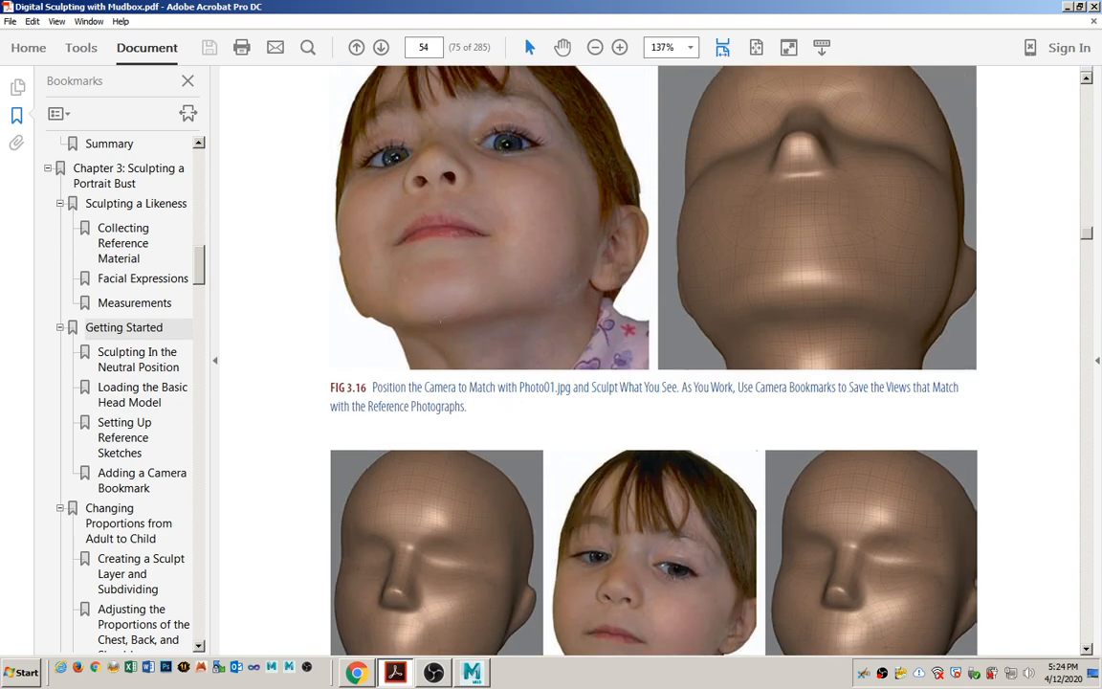
{"action": "scroll", "coordinate": [552, 557], "scroll_direction": "down", "scroll_amount": 12}
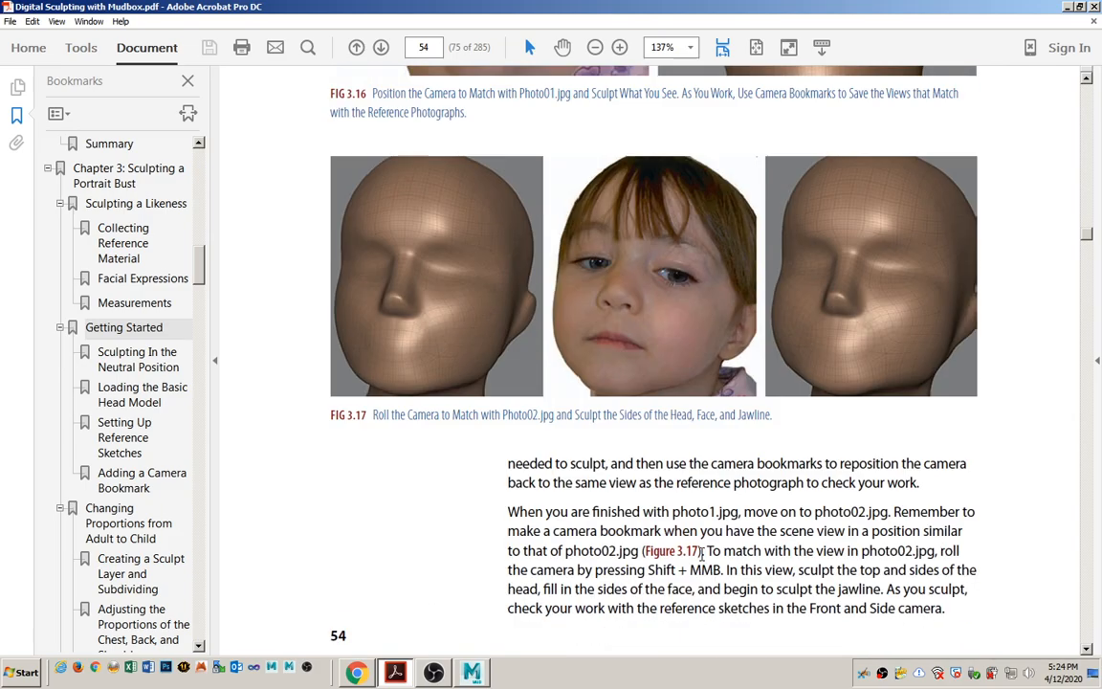
{"action": "scroll", "coordinate": [713, 548], "scroll_direction": "down", "scroll_amount": 6}
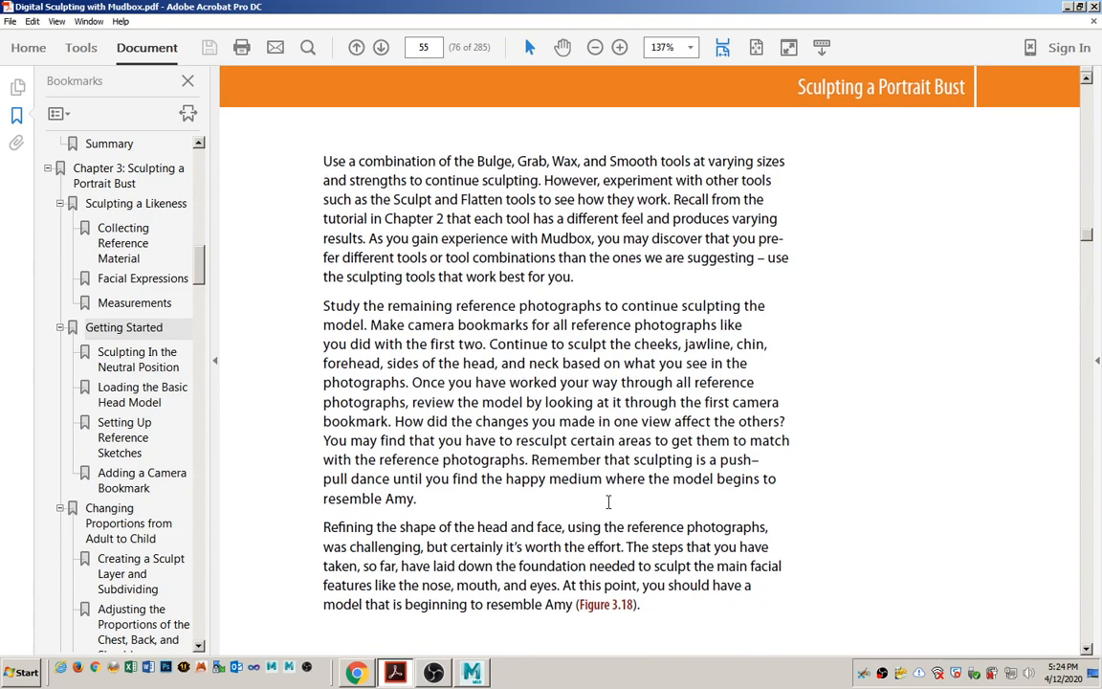
{"action": "scroll", "coordinate": [608, 504], "scroll_direction": "down", "scroll_amount": 3}
{"action": "scroll", "coordinate": [607, 504], "scroll_direction": "down", "scroll_amount": 3}
{"action": "scroll", "coordinate": [580, 528], "scroll_direction": "up", "scroll_amount": 6}
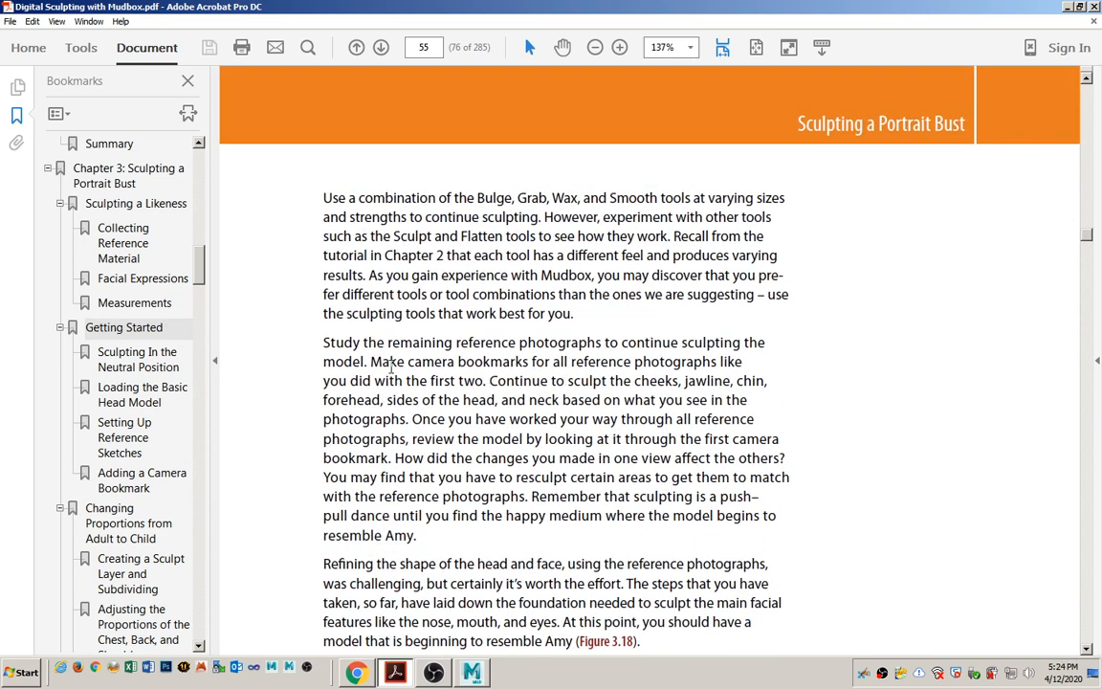
{"action": "left_click_drag", "start_coordinate": [372, 369], "coordinate": [491, 381]}
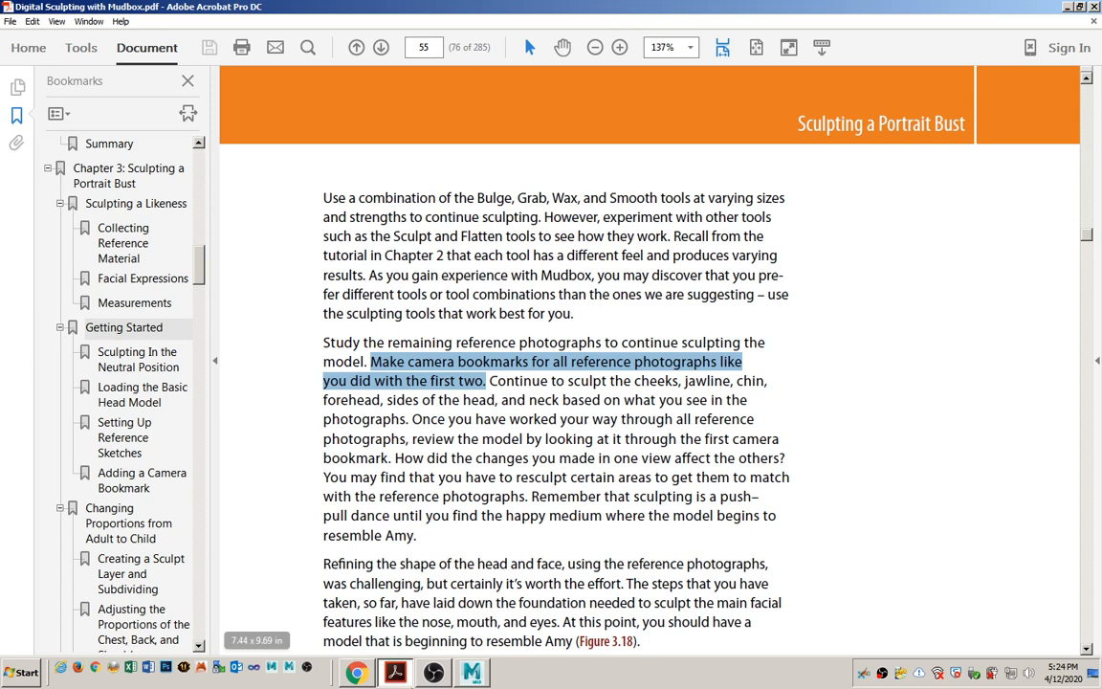
Switch to Mudbox and import photo_03.jpg from ref_photos as the Perspective camera's image plane.
{"action": "left_click", "coordinate": [470, 673]}
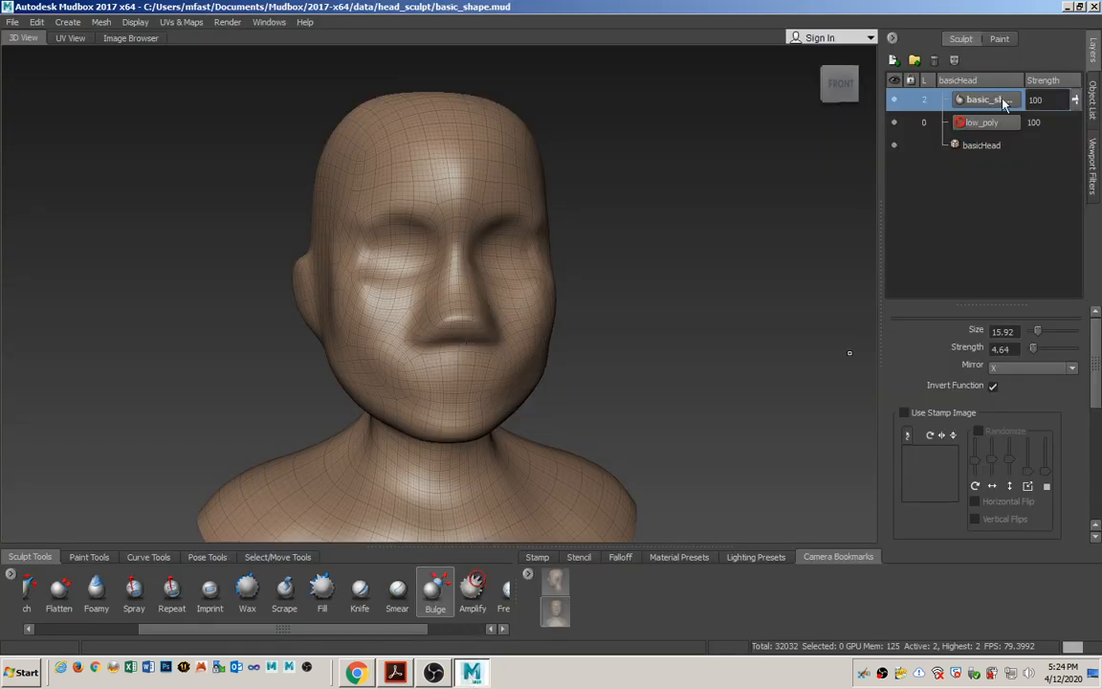
{"action": "left_click", "coordinate": [1096, 109]}
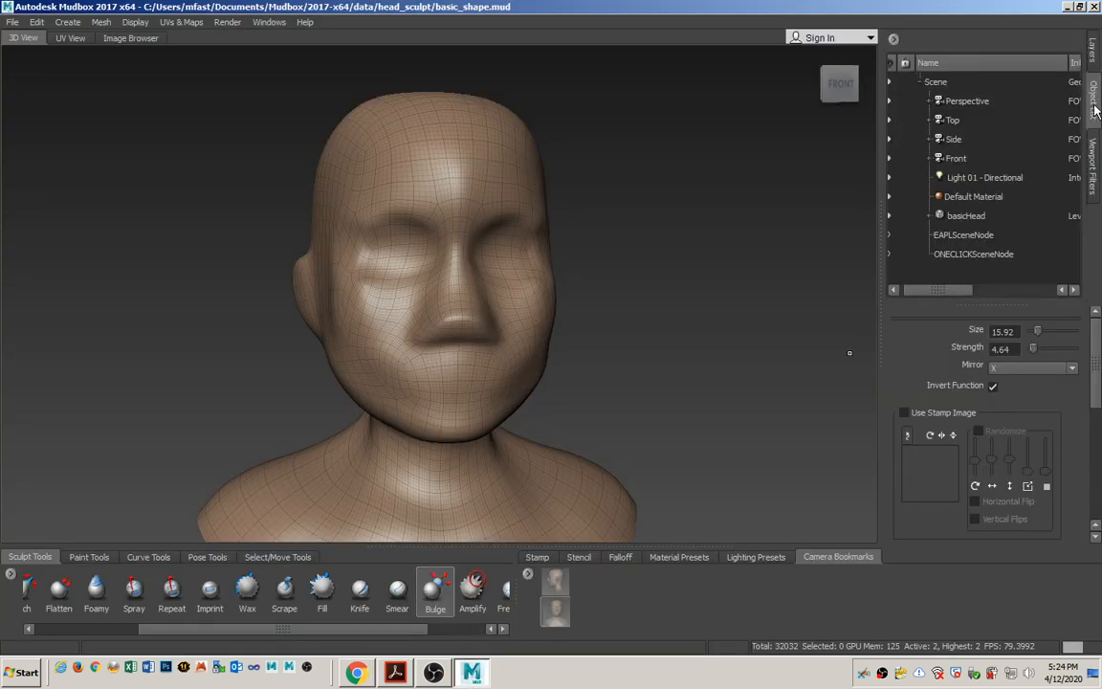
{"action": "left_click", "coordinate": [995, 103]}
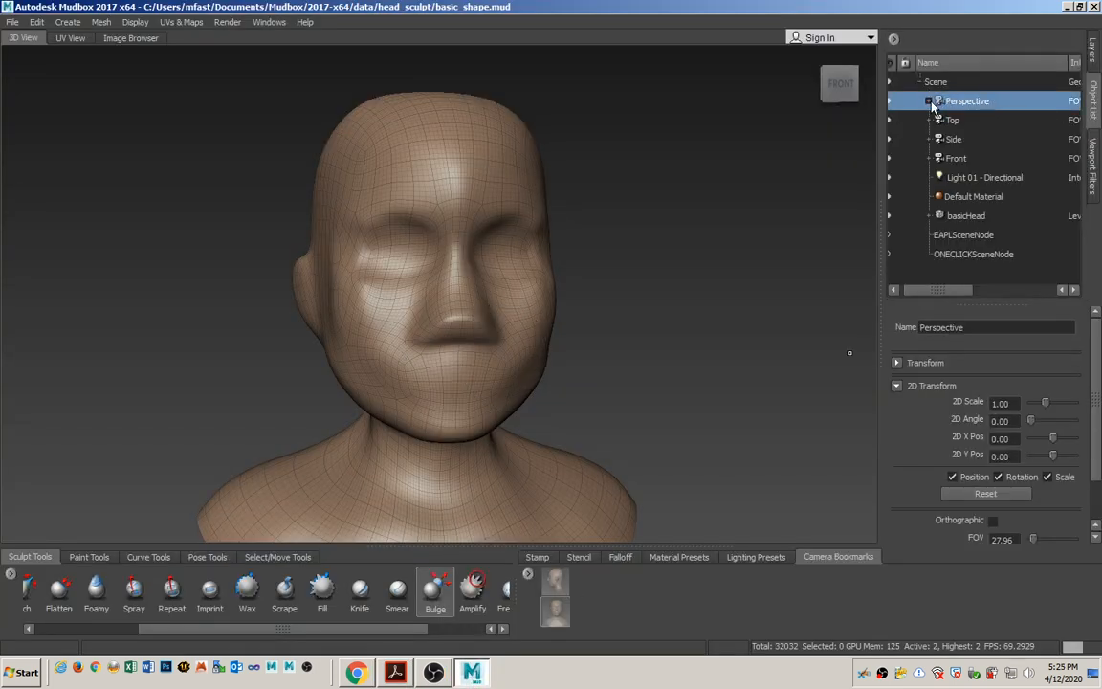
{"action": "left_click", "coordinate": [929, 101]}
{"action": "left_click", "coordinate": [974, 120]}
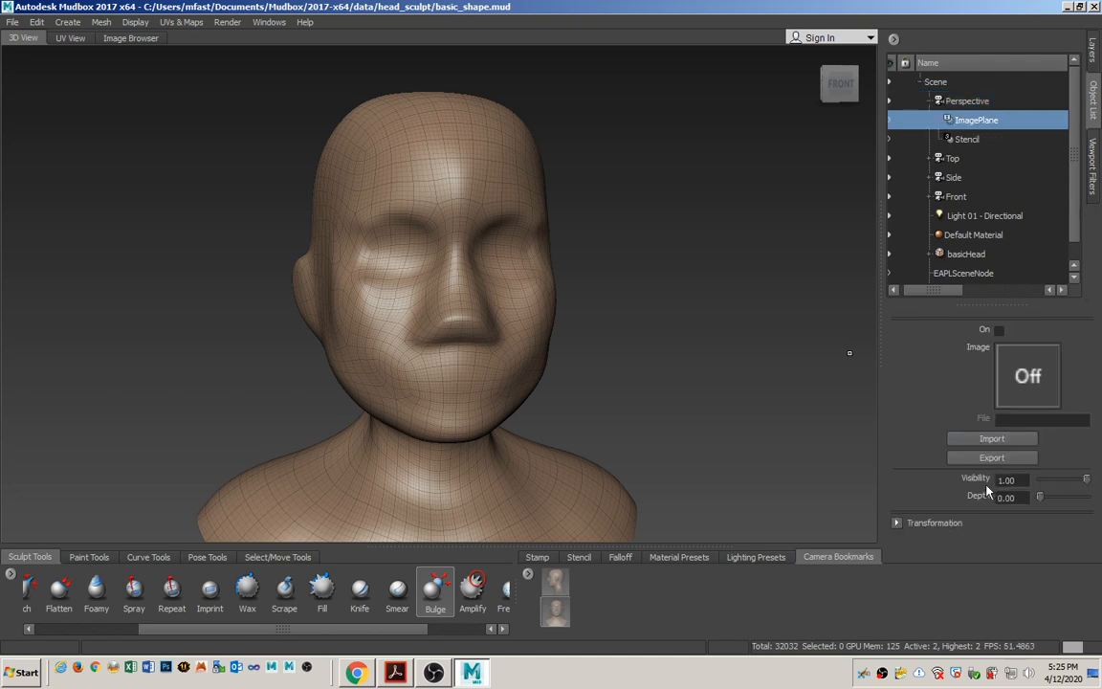
{"action": "left_click", "coordinate": [985, 443]}
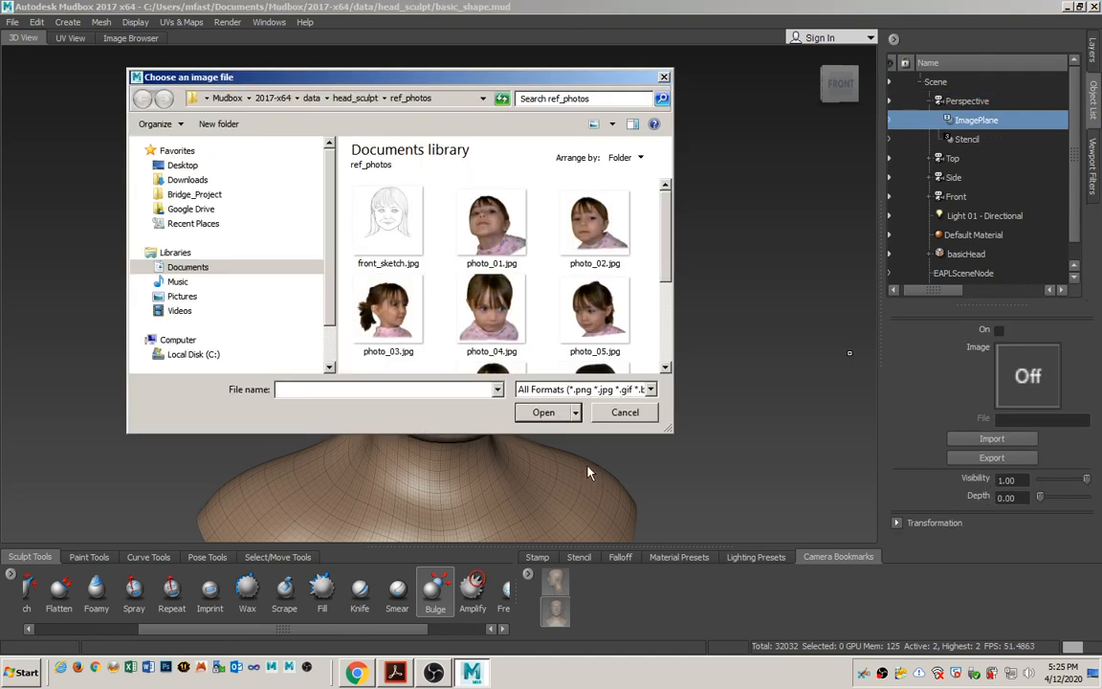
{"action": "left_click", "coordinate": [402, 323]}
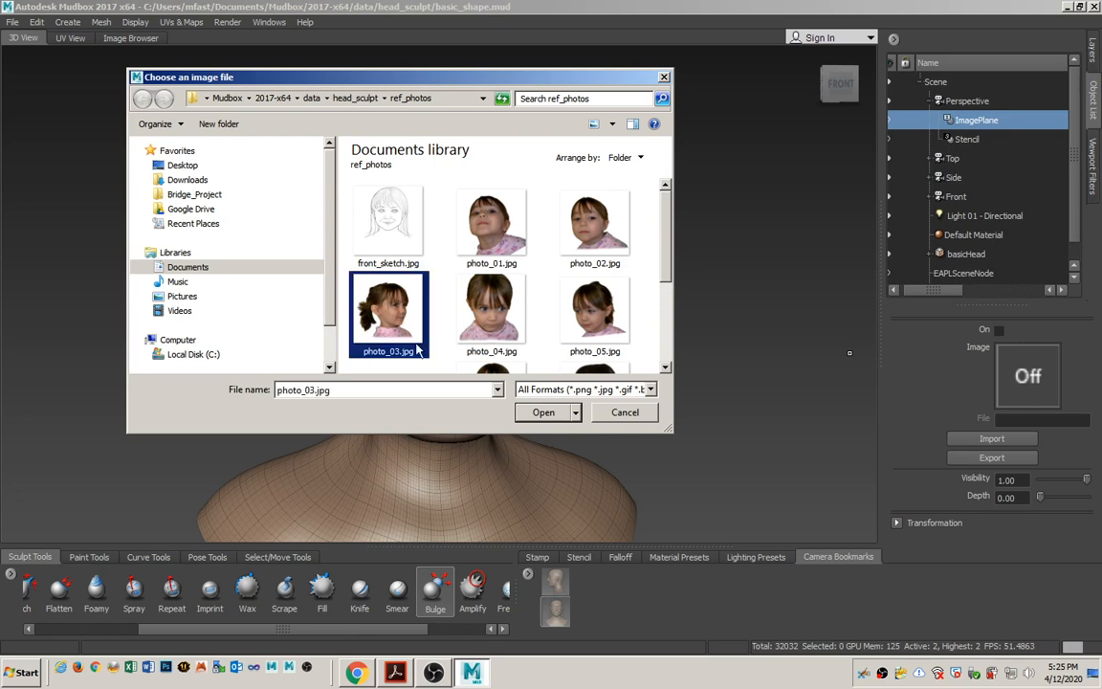
{"action": "left_click", "coordinate": [543, 413]}
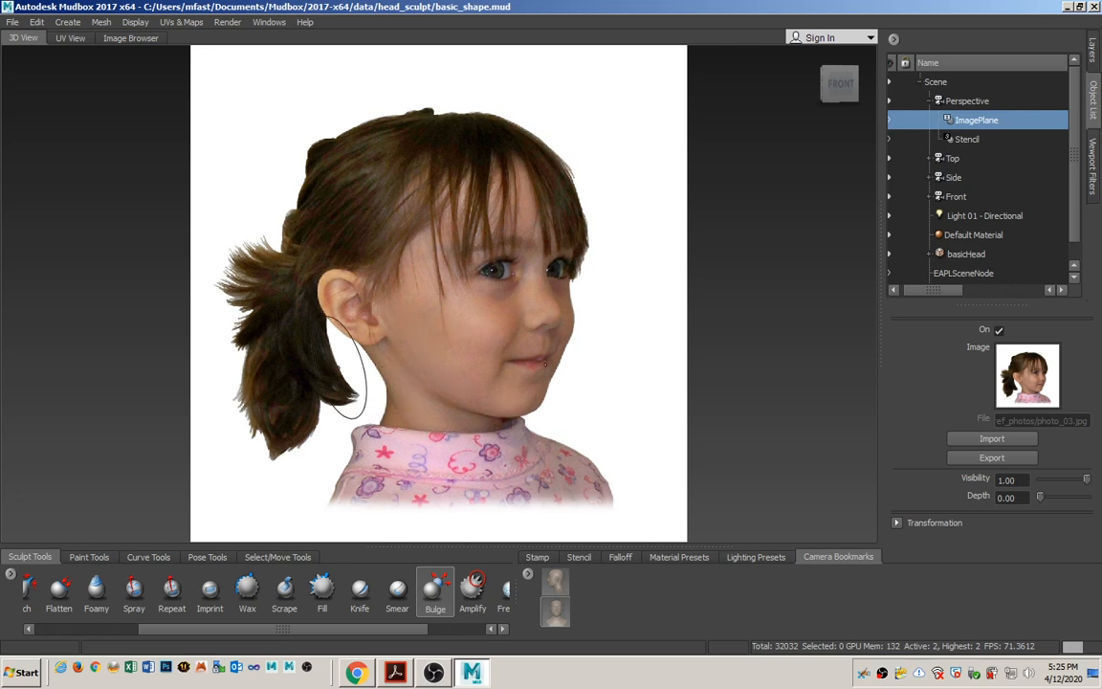
Frame the girl's photo in the 3D view and set the image plane's visibility to 0.26.
{"action": "mouse_move", "coordinate": [364, 367]}
{"action": "right_mouse_down", "text": "alt"}
{"action": "mouse_move", "coordinate": [348, 367]}
{"action": "mouse_move", "coordinate": [853, 295]}
{"action": "mouse_move", "coordinate": [421, 305]}
{"action": "mouse_move", "coordinate": [871, 298]}
{"action": "mouse_move", "coordinate": [268, 312]}
{"action": "mouse_move", "coordinate": [430, 312]}
{"action": "right_mouse_up", "text": "alt"}
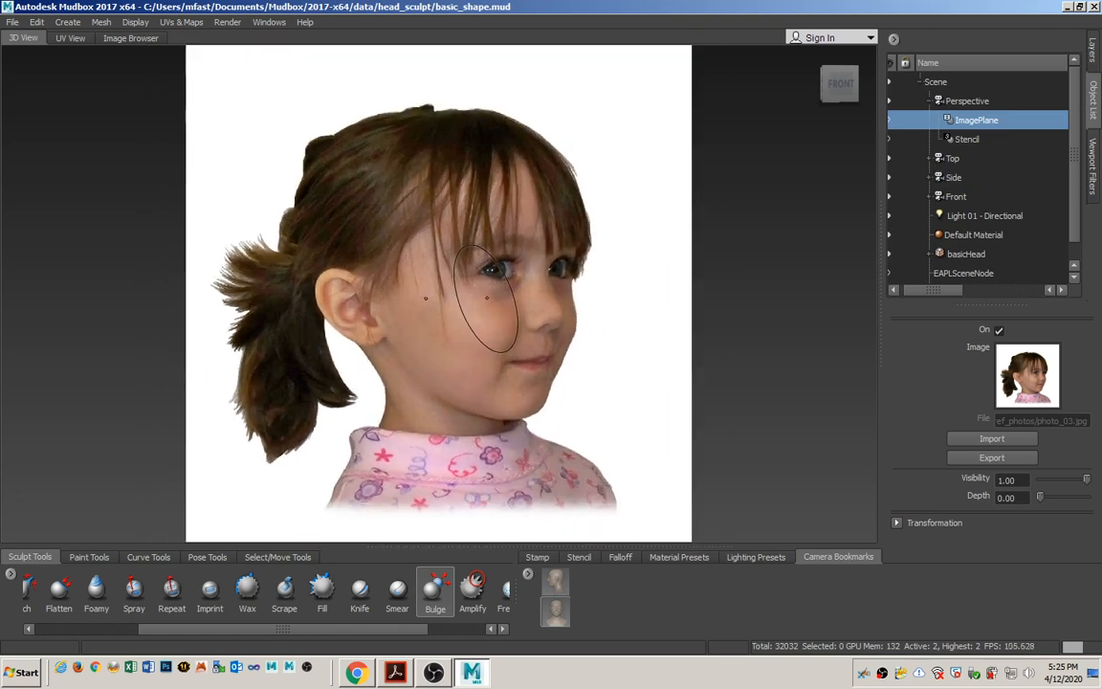
{"action": "mouse_move", "coordinate": [486, 302]}
{"action": "left_mouse_down", "text": "alt"}
{"action": "mouse_move", "coordinate": [630, 288]}
{"action": "mouse_move", "coordinate": [597, 300]}
{"action": "mouse_move", "coordinate": [457, 307]}
{"action": "mouse_move", "coordinate": [455, 288]}
{"action": "mouse_move", "coordinate": [384, 290]}
{"action": "mouse_move", "coordinate": [416, 289]}
{"action": "mouse_move", "coordinate": [448, 333]}
{"action": "mouse_move", "coordinate": [456, 367]}
{"action": "left_mouse_up", "text": "alt"}
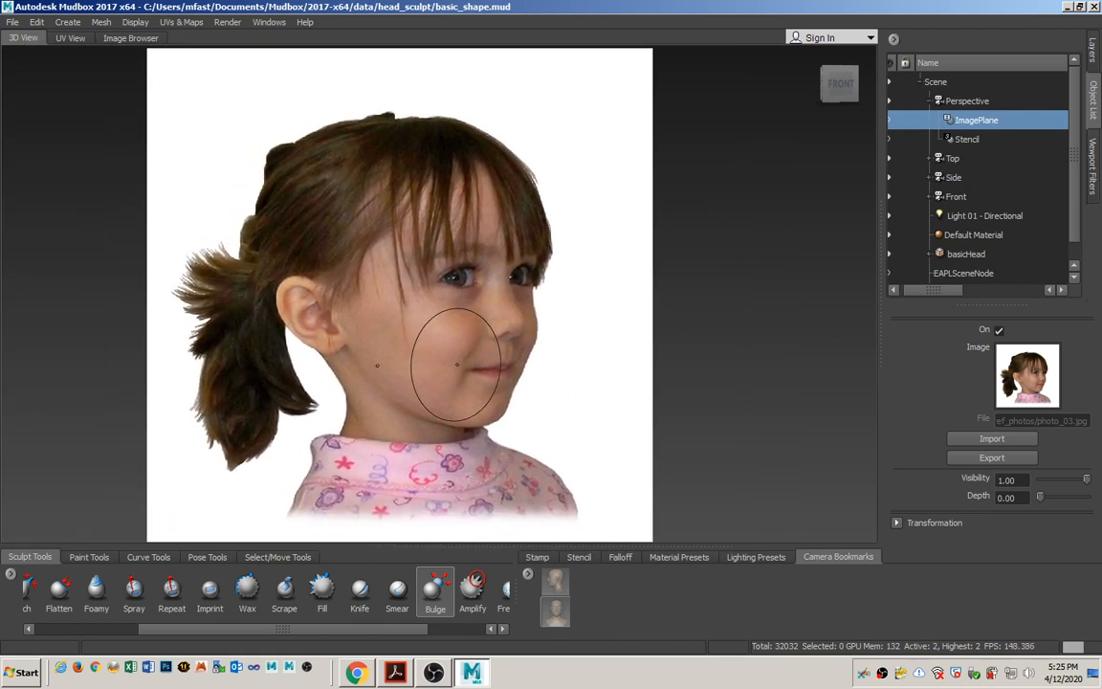
{"action": "mouse_move", "coordinate": [376, 364]}
{"action": "middle_mouse_down", "text": "alt"}
{"action": "mouse_move", "coordinate": [425, 326]}
{"action": "mouse_move", "coordinate": [376, 364]}
{"action": "middle_mouse_up", "text": "alt"}
{"action": "mouse_move", "coordinate": [376, 363]}
{"action": "right_mouse_down", "text": "alt"}
{"action": "mouse_move", "coordinate": [43, 359]}
{"action": "mouse_move", "coordinate": [583, 347]}
{"action": "mouse_move", "coordinate": [386, 364]}
{"action": "mouse_move", "coordinate": [453, 376]}
{"action": "right_mouse_up", "text": "alt"}
{"action": "middle_click_drag", "start_coordinate": [432, 366], "coordinate": [462, 357], "text": "alt"}
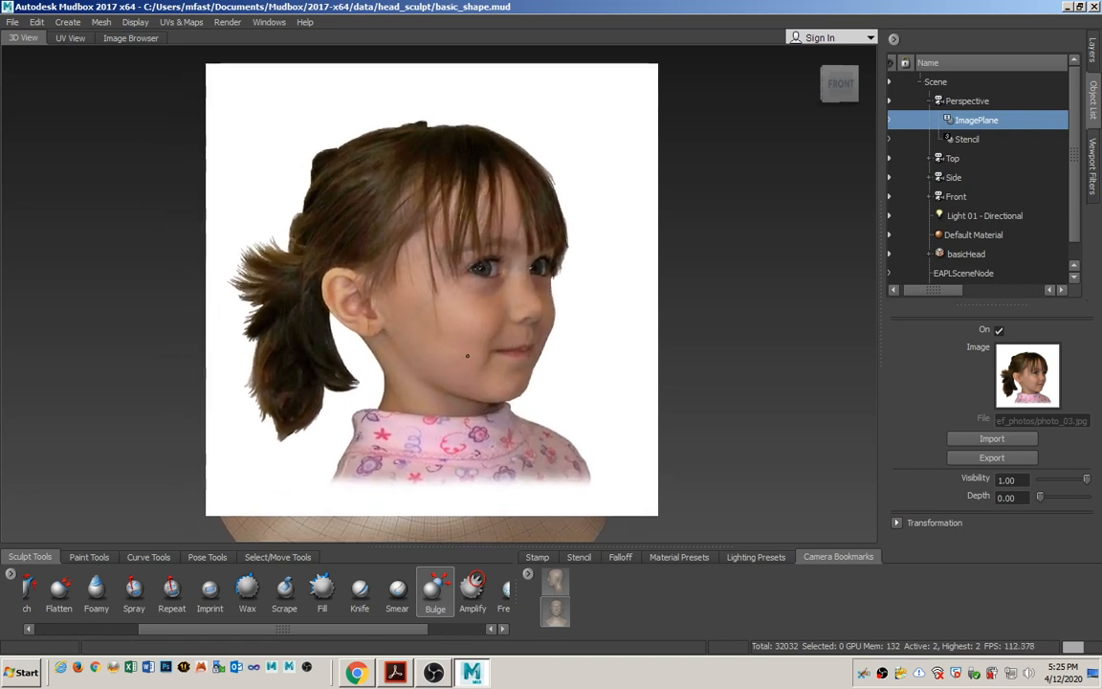
{"action": "right_click_drag", "start_coordinate": [462, 357], "coordinate": [507, 378], "text": "alt"}
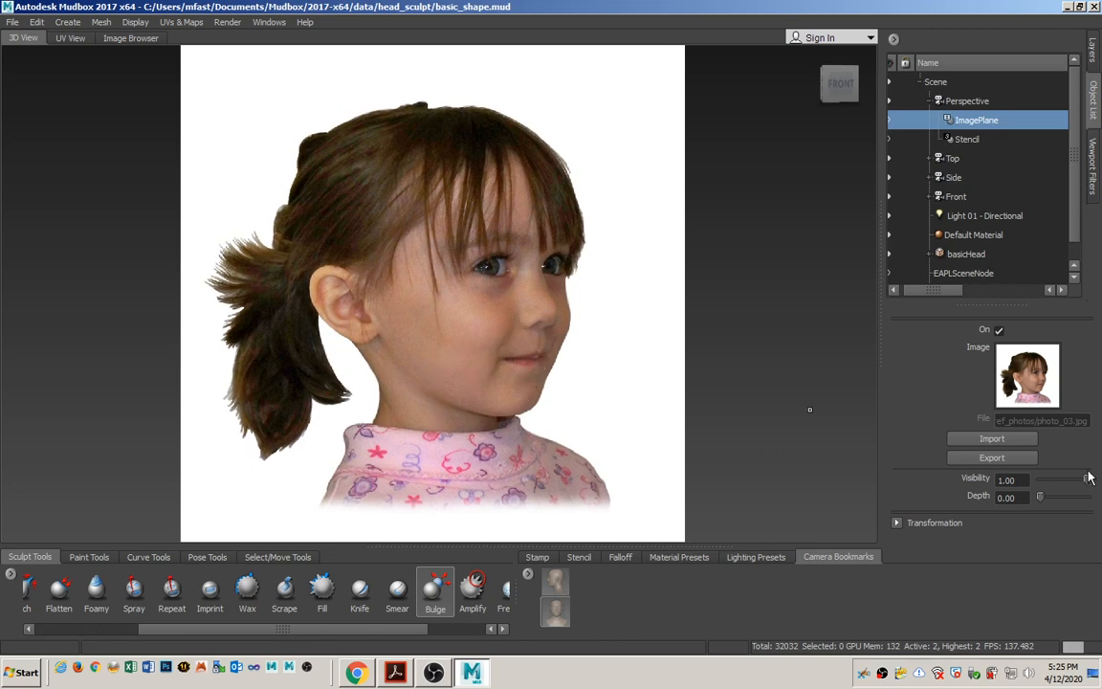
{"action": "left_click_drag", "start_coordinate": [1087, 479], "coordinate": [1053, 483]}
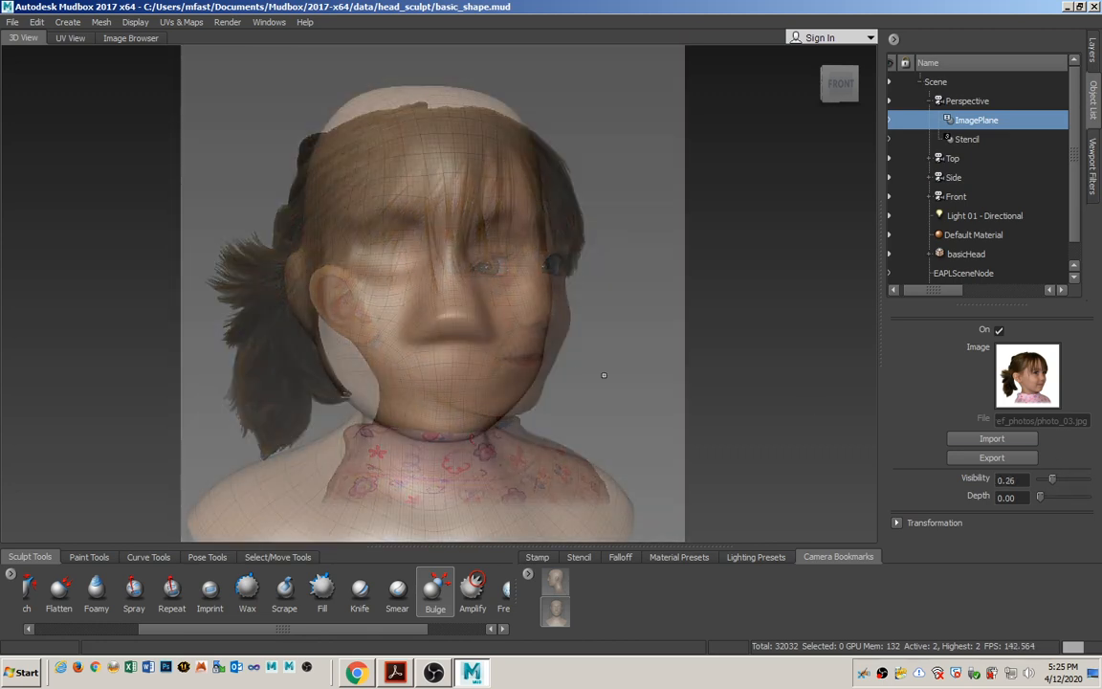
Orient and scale the head in the perspective view to match the three-quarter pose in photo_03.jpg.
{"action": "mouse_move", "coordinate": [463, 369]}
{"action": "left_mouse_down", "text": "alt"}
{"action": "mouse_move", "coordinate": [573, 354]}
{"action": "mouse_move", "coordinate": [532, 341]}
{"action": "mouse_move", "coordinate": [531, 378]}
{"action": "mouse_move", "coordinate": [493, 382]}
{"action": "mouse_move", "coordinate": [512, 409]}
{"action": "mouse_move", "coordinate": [434, 422]}
{"action": "left_mouse_up", "text": "alt"}
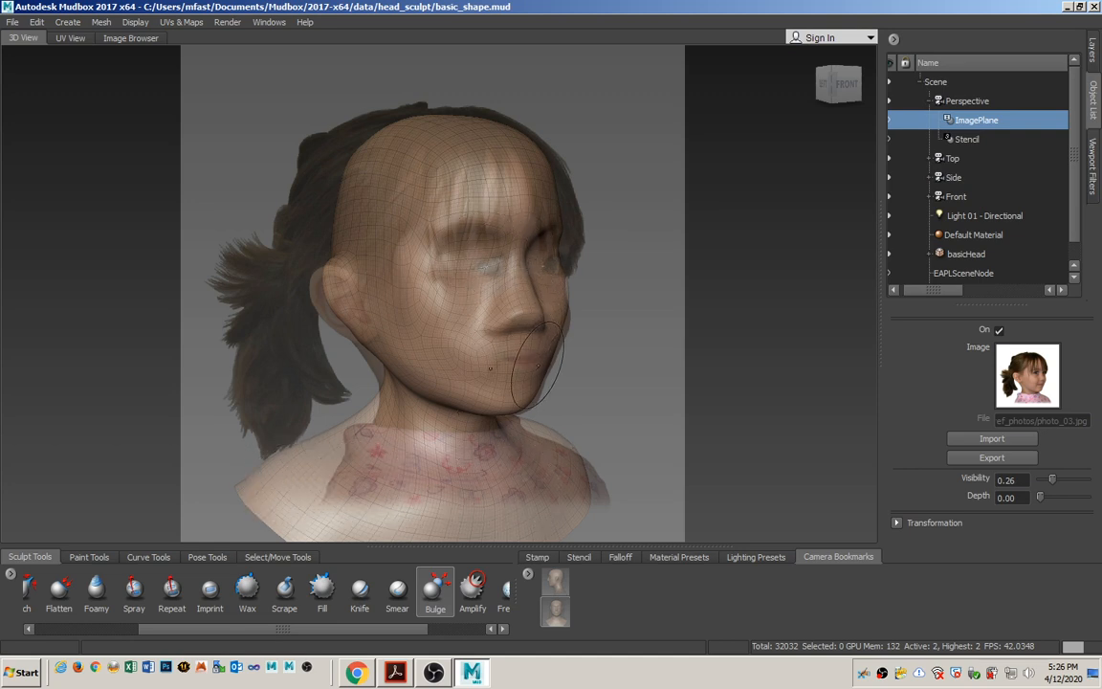
{"action": "mouse_move", "coordinate": [559, 412]}
{"action": "left_mouse_down", "text": "alt"}
{"action": "mouse_move", "coordinate": [473, 413]}
{"action": "mouse_move", "coordinate": [495, 416]}
{"action": "mouse_move", "coordinate": [483, 438]}
{"action": "mouse_move", "coordinate": [504, 441]}
{"action": "left_mouse_up", "text": "alt"}
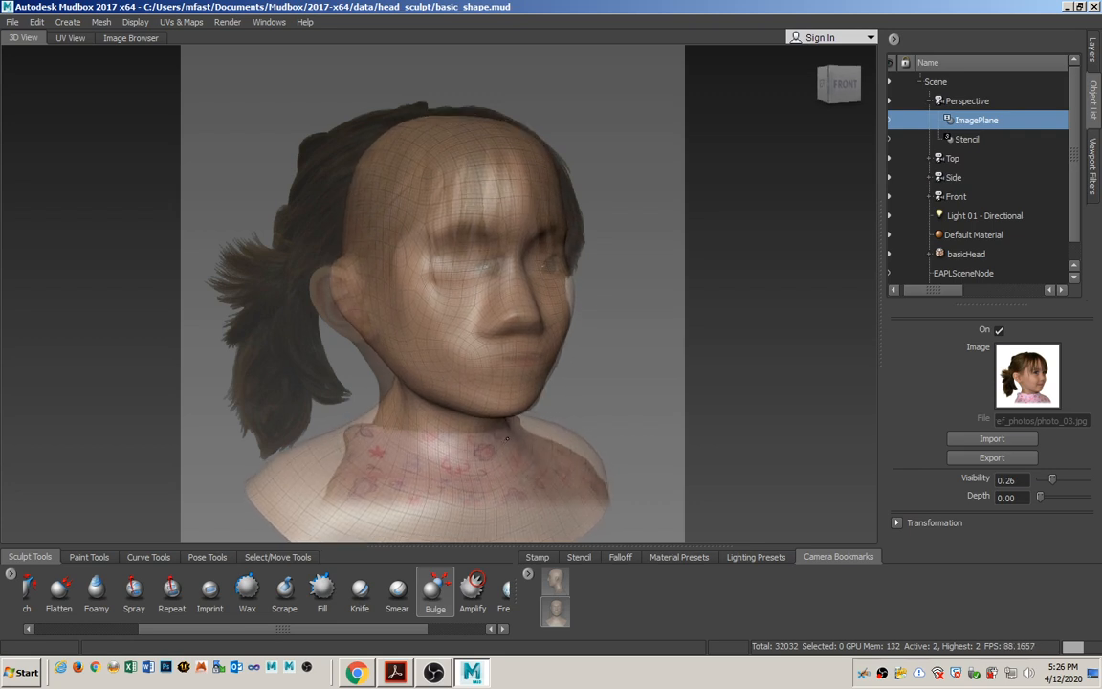
{"action": "right_click_drag", "start_coordinate": [418, 422], "coordinate": [742, 409]}
{"action": "right_click_drag", "start_coordinate": [463, 448], "coordinate": [620, 453]}
{"action": "middle_click_drag", "start_coordinate": [527, 450], "coordinate": [506, 458]}
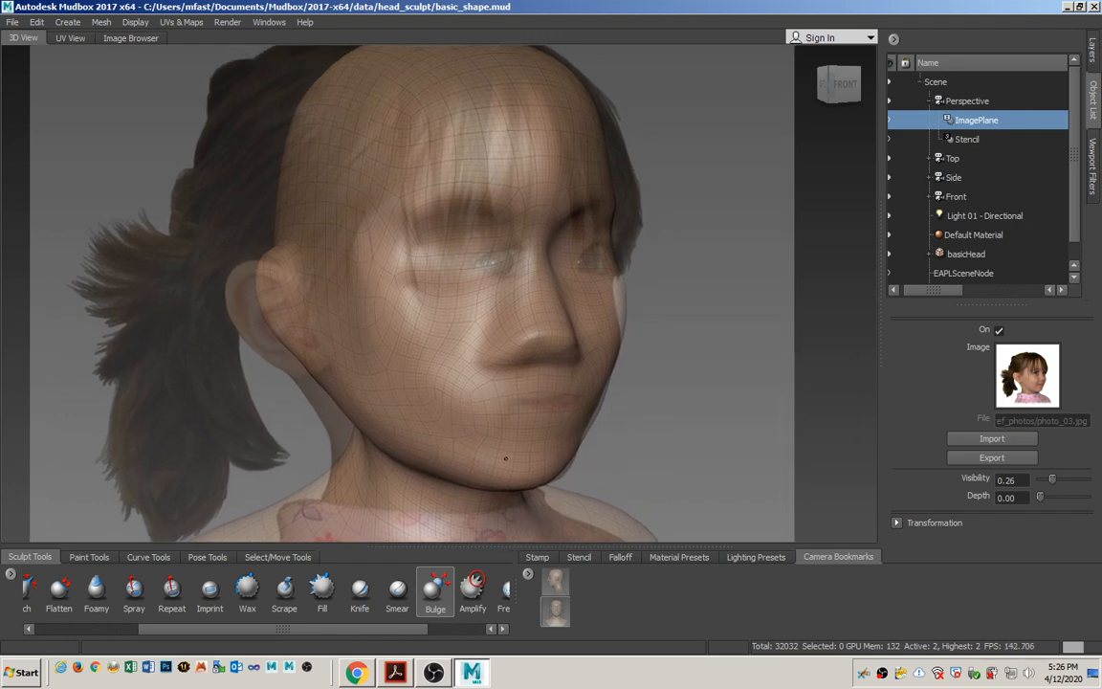
{"action": "left_click_drag", "start_coordinate": [570, 491], "coordinate": [568, 492], "text": "alt"}
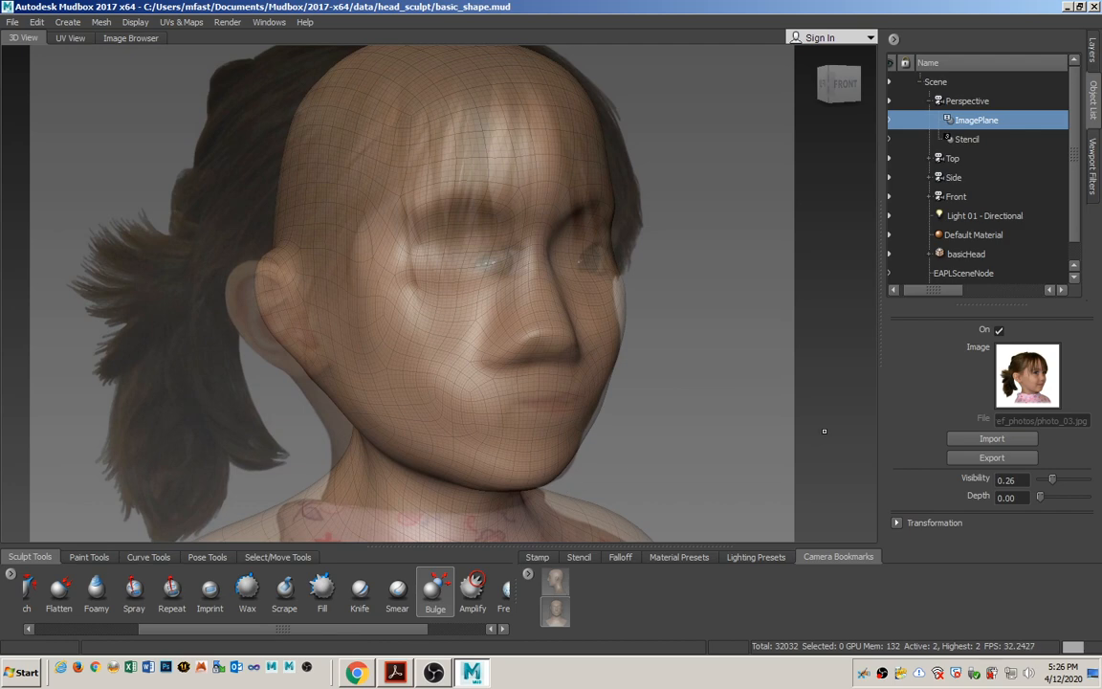
Compare the head with the photo at varying opacity, set image plane visibility to 0.34, and refine the head's rotation to match.
{"action": "mouse_move", "coordinate": [1053, 482]}
{"action": "left_mouse_down"}
{"action": "mouse_move", "coordinate": [1037, 483]}
{"action": "mouse_move", "coordinate": [1086, 485]}
{"action": "mouse_move", "coordinate": [1024, 484]}
{"action": "mouse_move", "coordinate": [1094, 486]}
{"action": "mouse_move", "coordinate": [1035, 485]}
{"action": "mouse_move", "coordinate": [1068, 483]}
{"action": "left_mouse_up"}
{"action": "mouse_move", "coordinate": [1037, 490]}
{"action": "left_mouse_down"}
{"action": "mouse_move", "coordinate": [1086, 490]}
{"action": "mouse_move", "coordinate": [1039, 493]}
{"action": "left_mouse_up"}
{"action": "left_click_drag", "start_coordinate": [720, 413], "coordinate": [740, 410], "text": "alt"}
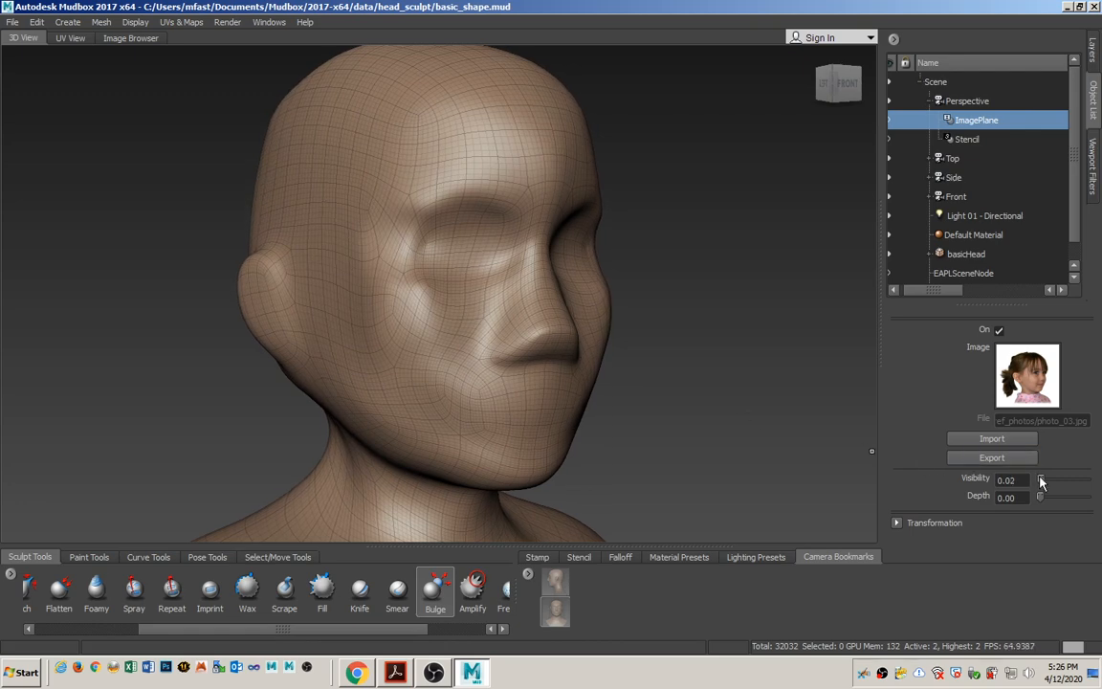
{"action": "left_click_drag", "start_coordinate": [1040, 482], "coordinate": [1099, 482]}
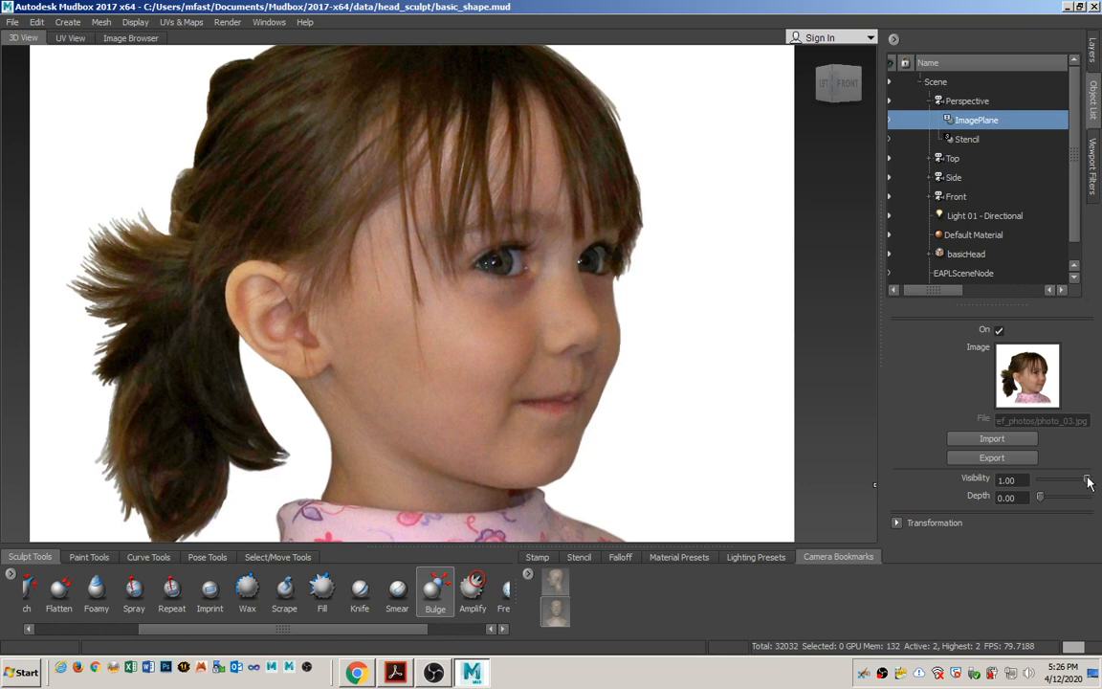
{"action": "left_click_drag", "start_coordinate": [1087, 481], "coordinate": [1059, 494]}
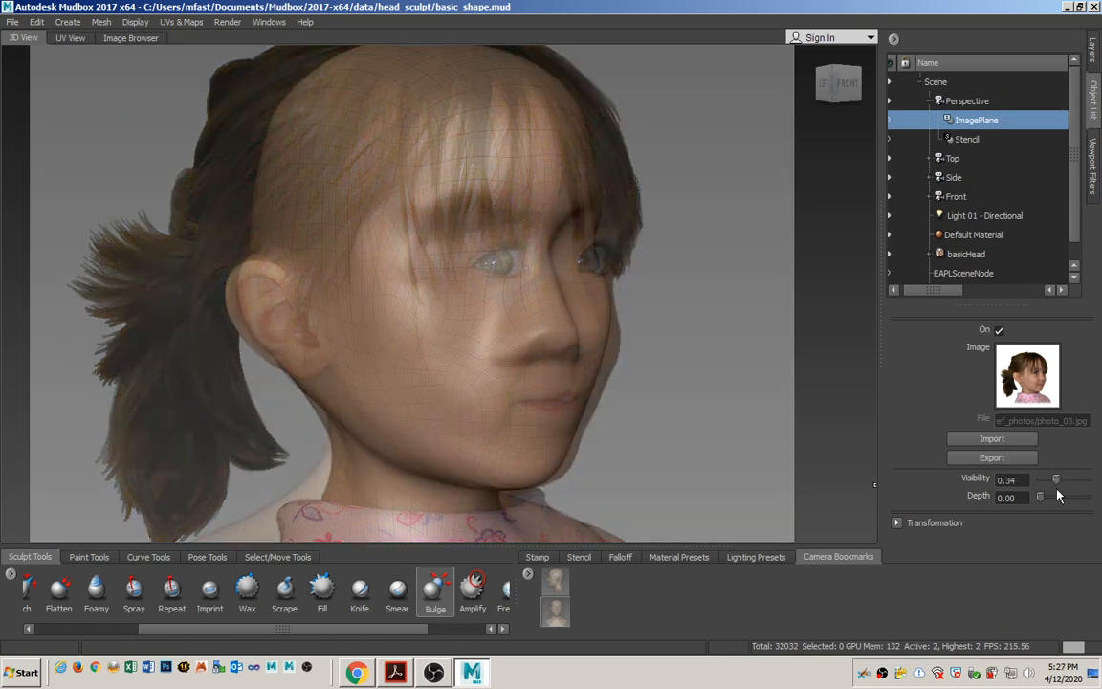
{"action": "left_click_drag", "start_coordinate": [643, 429], "coordinate": [661, 425], "text": "alt"}
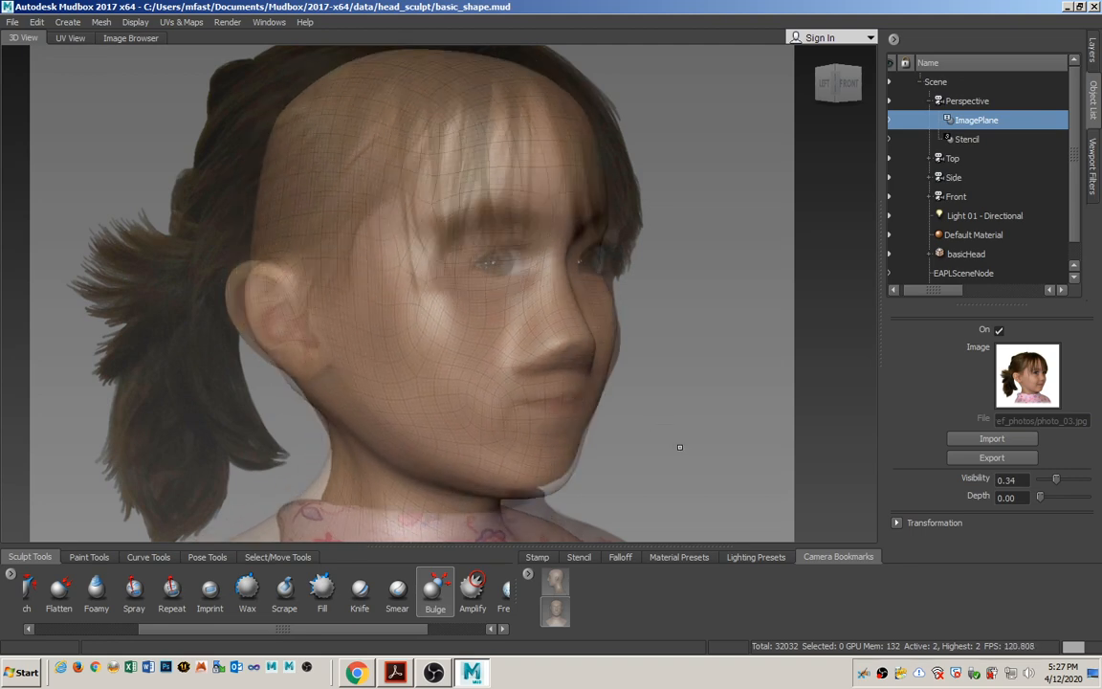
{"action": "left_click_drag", "start_coordinate": [677, 446], "coordinate": [671, 449], "text": "alt"}
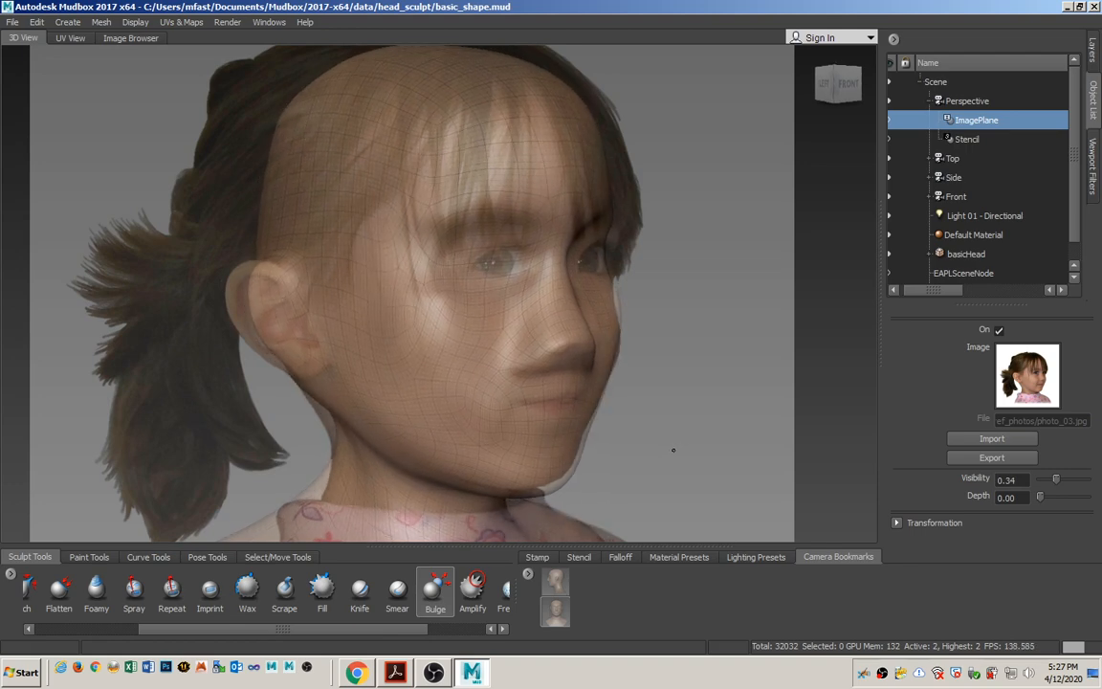
Set the image plane's visibility to 0.12 and adjust the chin and far cheek with the Grab tool at size 27.53, mirrored across X.
{"action": "left_click_drag", "start_coordinate": [1057, 486], "coordinate": [1047, 490]}
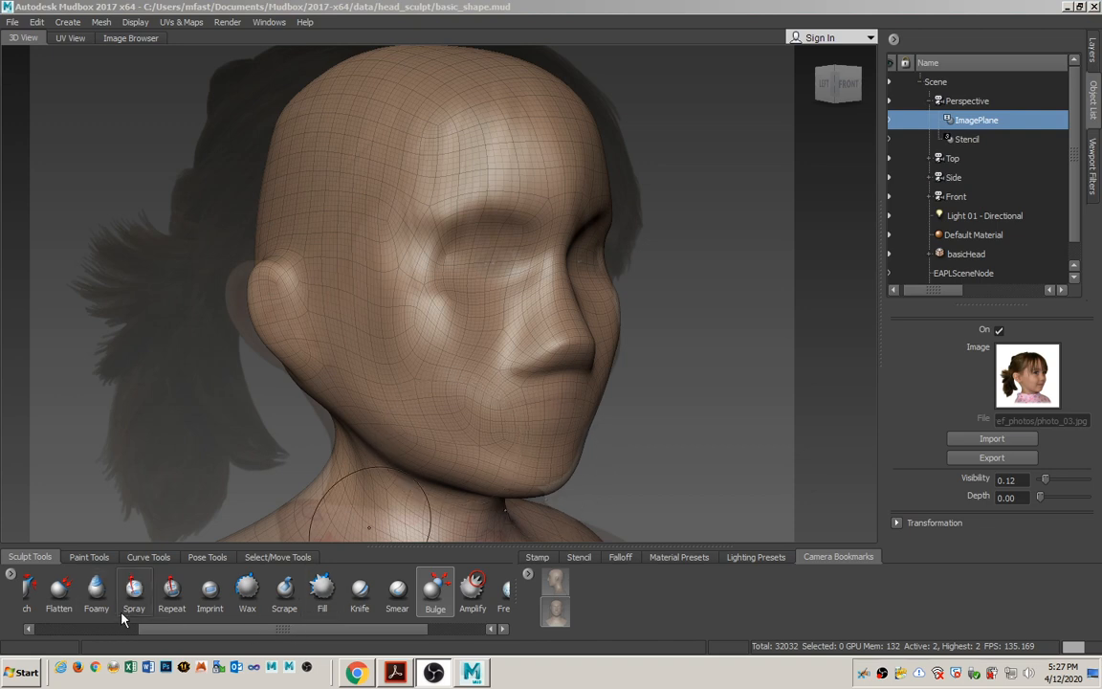
{"action": "left_click_drag", "start_coordinate": [176, 634], "coordinate": [125, 633]}
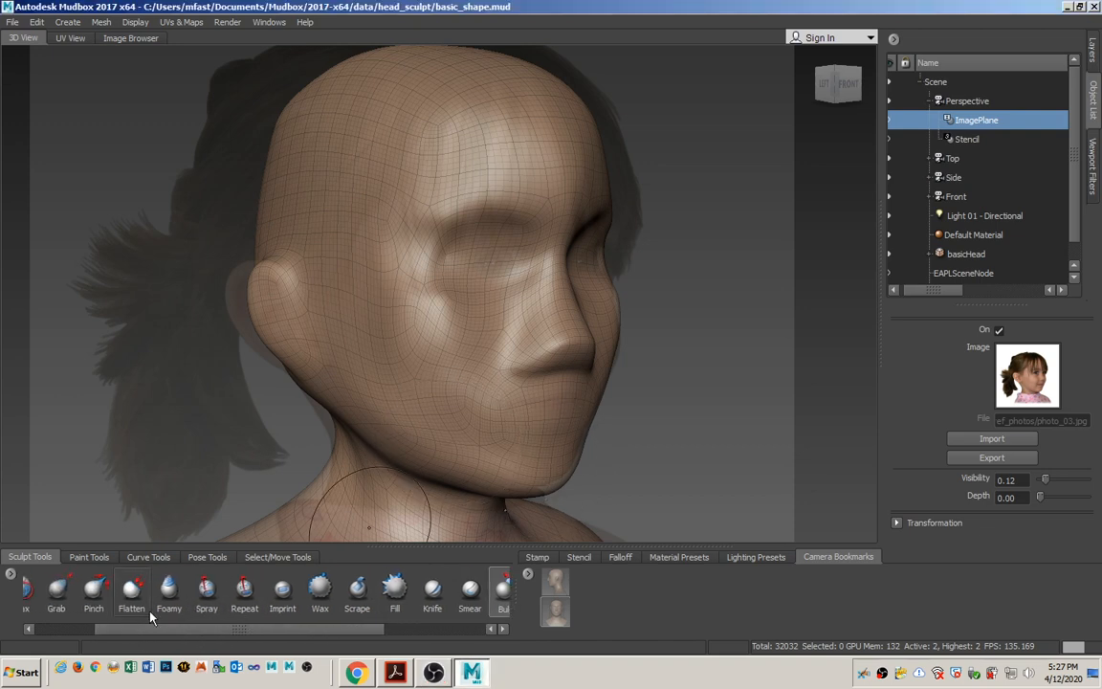
{"action": "left_click", "coordinate": [53, 600]}
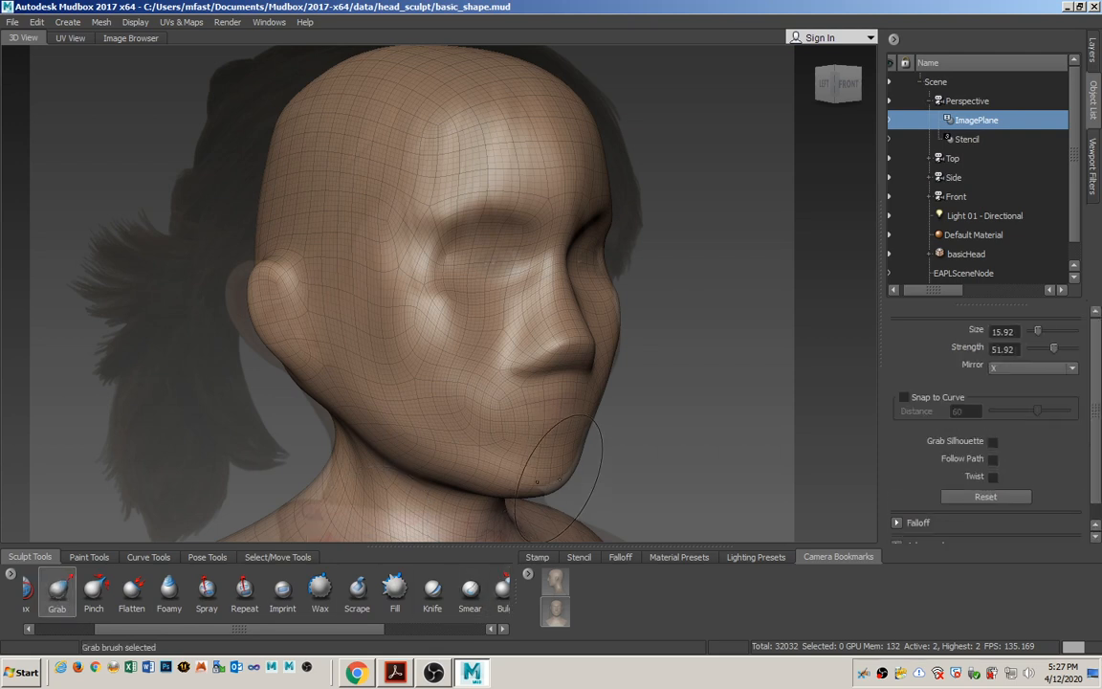
{"action": "left_click", "coordinate": [558, 475]}
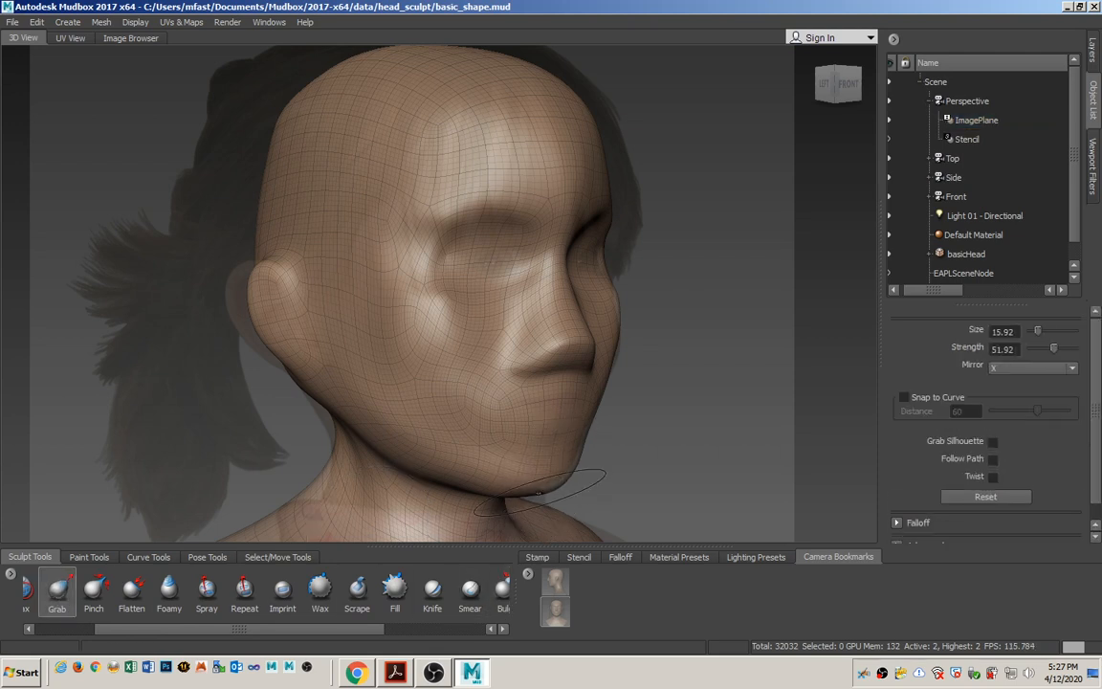
{"action": "key", "text": "b"}
{"action": "left_click_drag", "start_coordinate": [534, 472], "coordinate": [567, 489]}
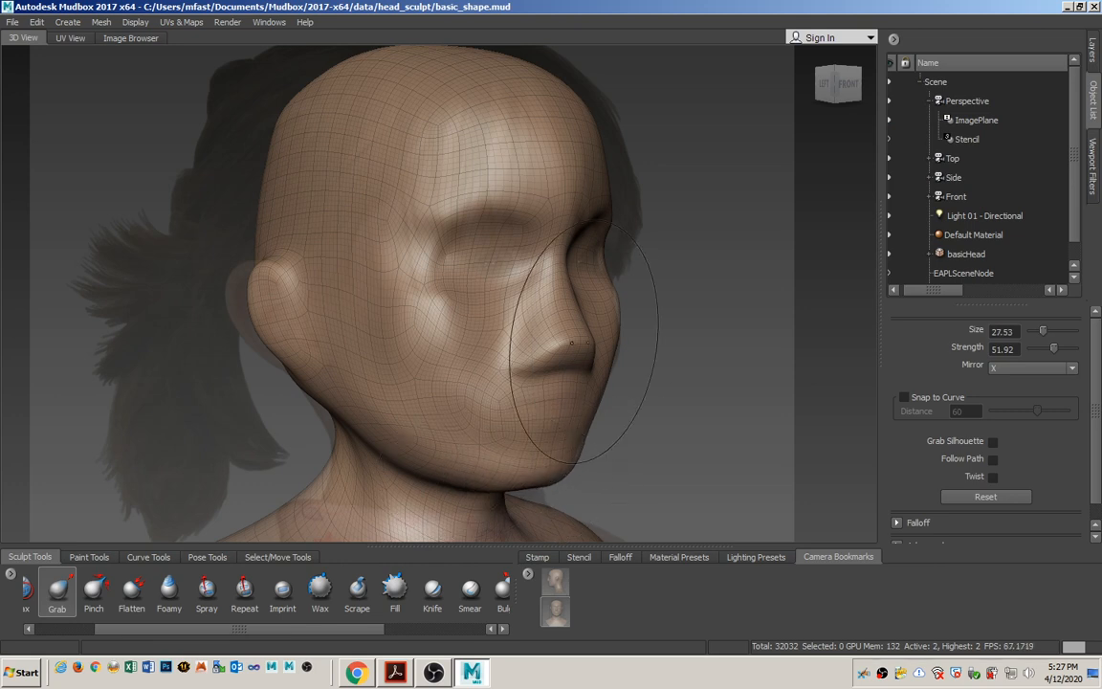
{"action": "left_click_drag", "start_coordinate": [617, 308], "coordinate": [612, 312]}
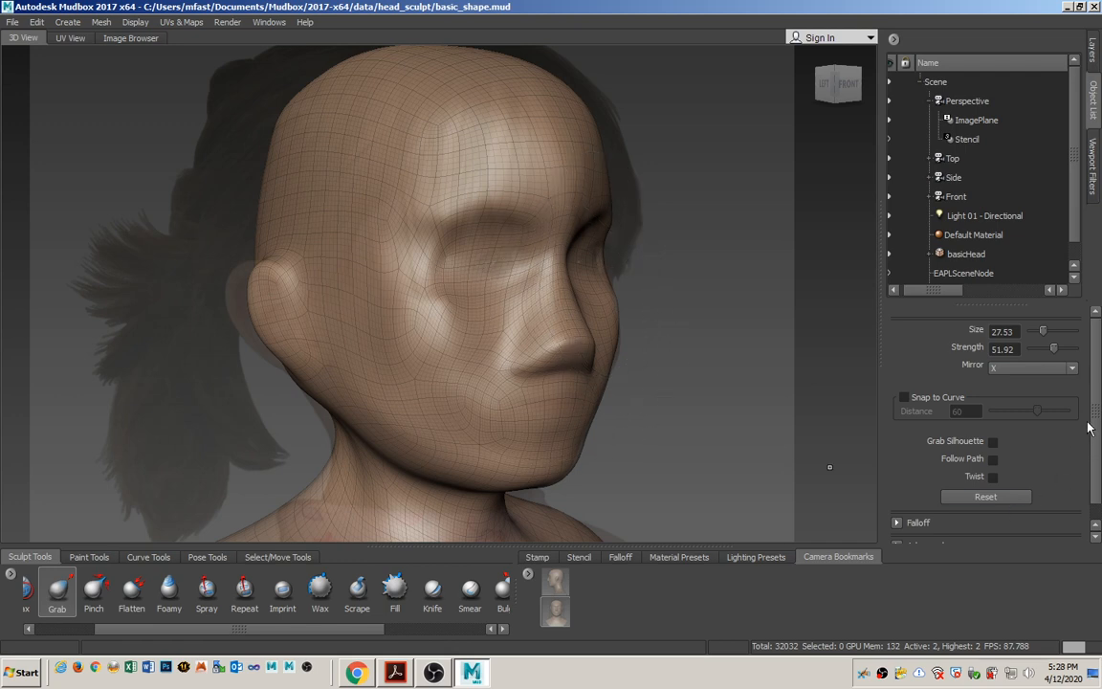
Check the face against the photo, set the image plane's visibility to 0.07, and lift the side and underside of the nose with Grab.
{"action": "left_click", "coordinate": [969, 121]}
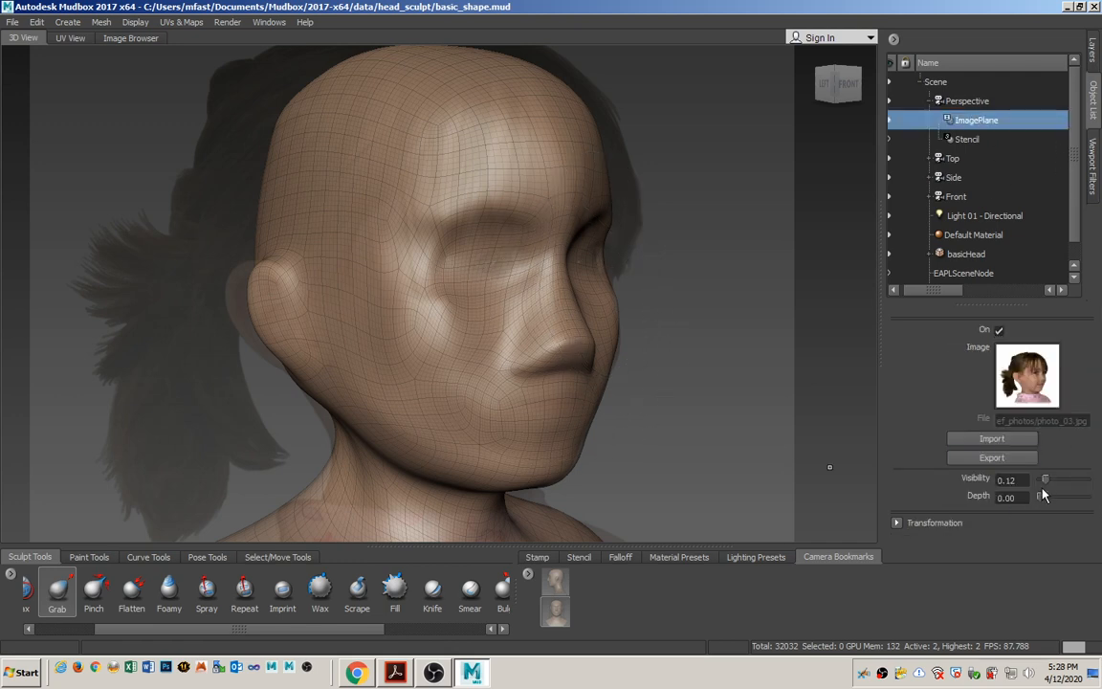
{"action": "left_click_drag", "start_coordinate": [1045, 485], "coordinate": [1074, 491]}
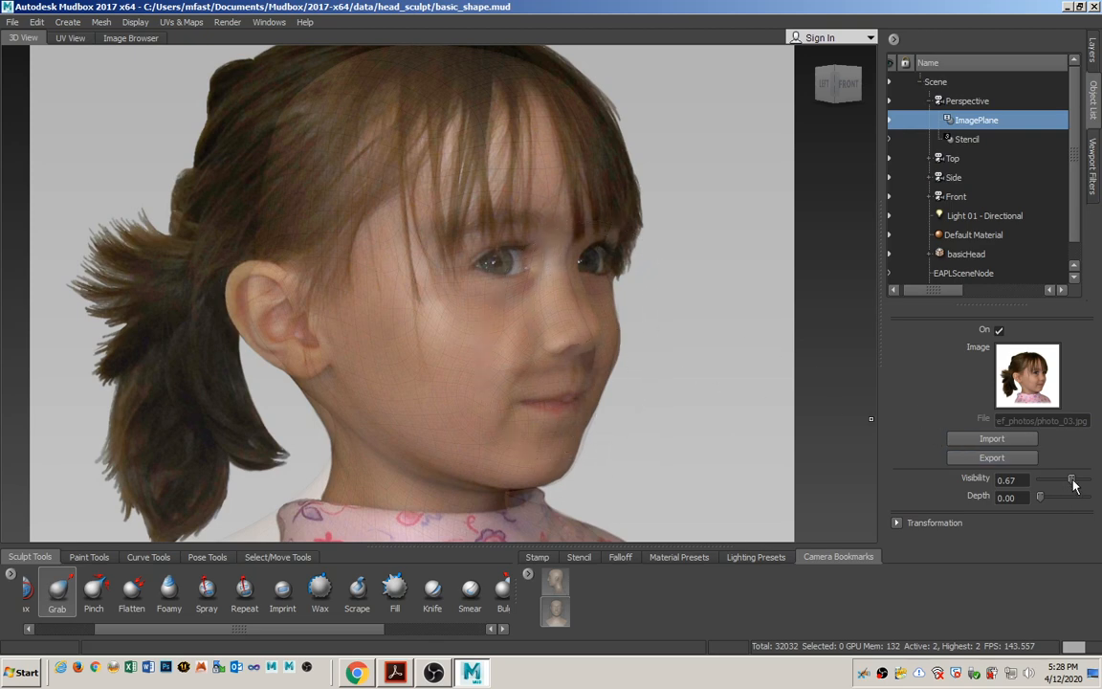
{"action": "left_click_drag", "start_coordinate": [1072, 482], "coordinate": [1043, 483]}
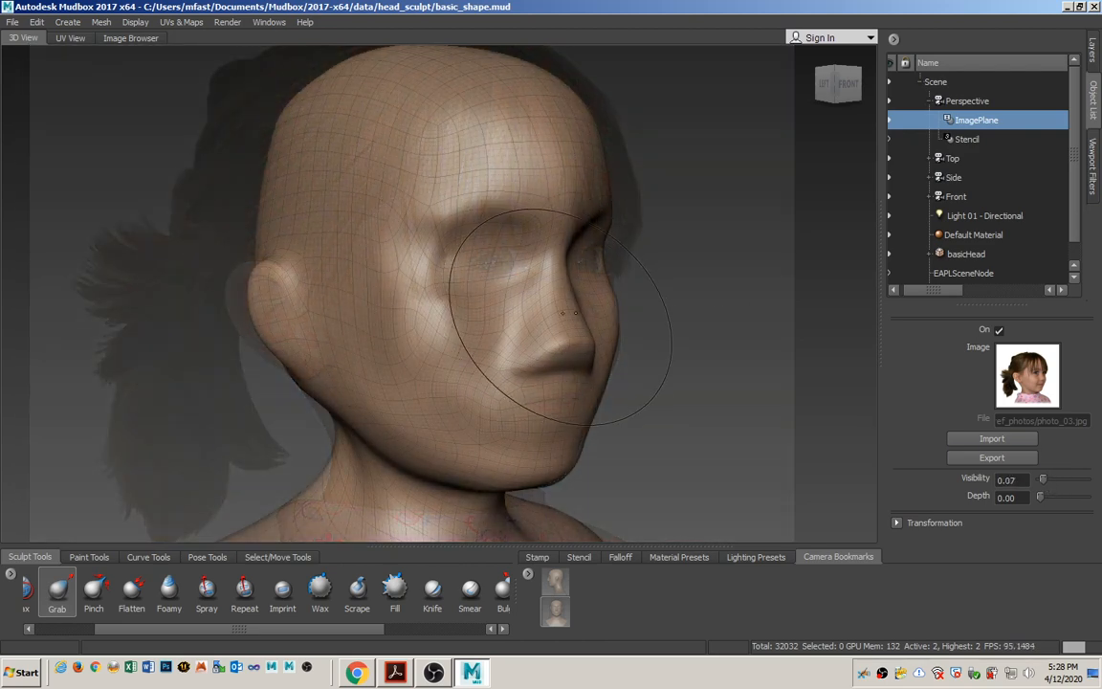
{"action": "left_click_drag", "start_coordinate": [559, 319], "coordinate": [574, 315]}
{"action": "key", "text": "ctrl+z"}
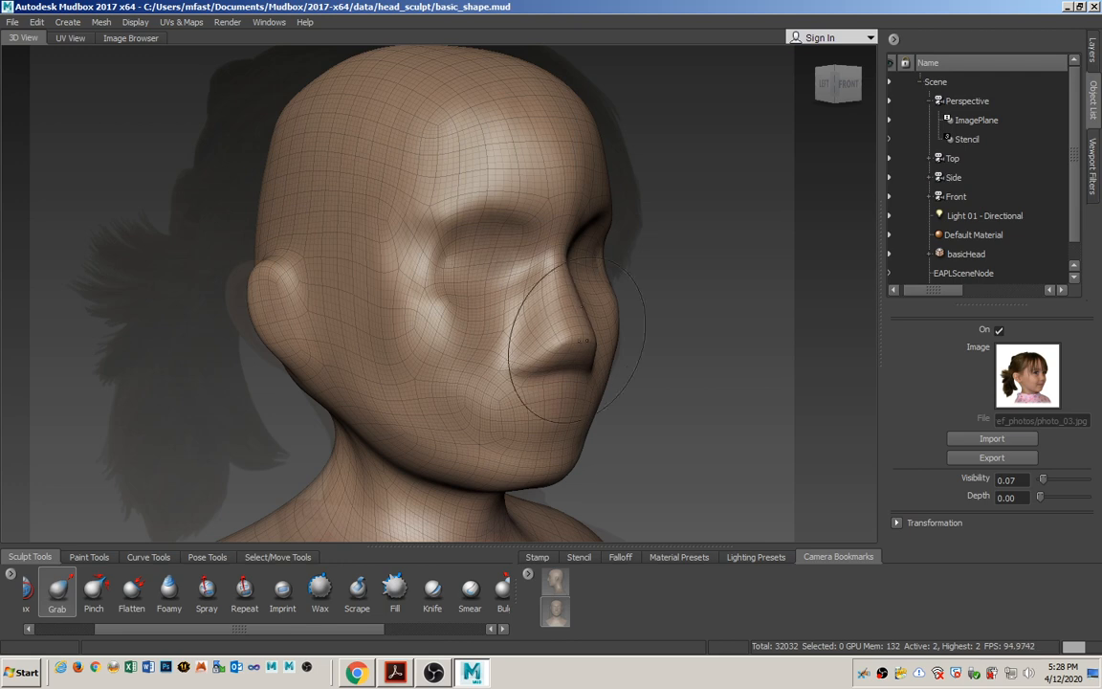
{"action": "left_click_drag", "start_coordinate": [526, 370], "coordinate": [529, 350]}
{"action": "left_click_drag", "start_coordinate": [525, 356], "coordinate": [550, 351]}
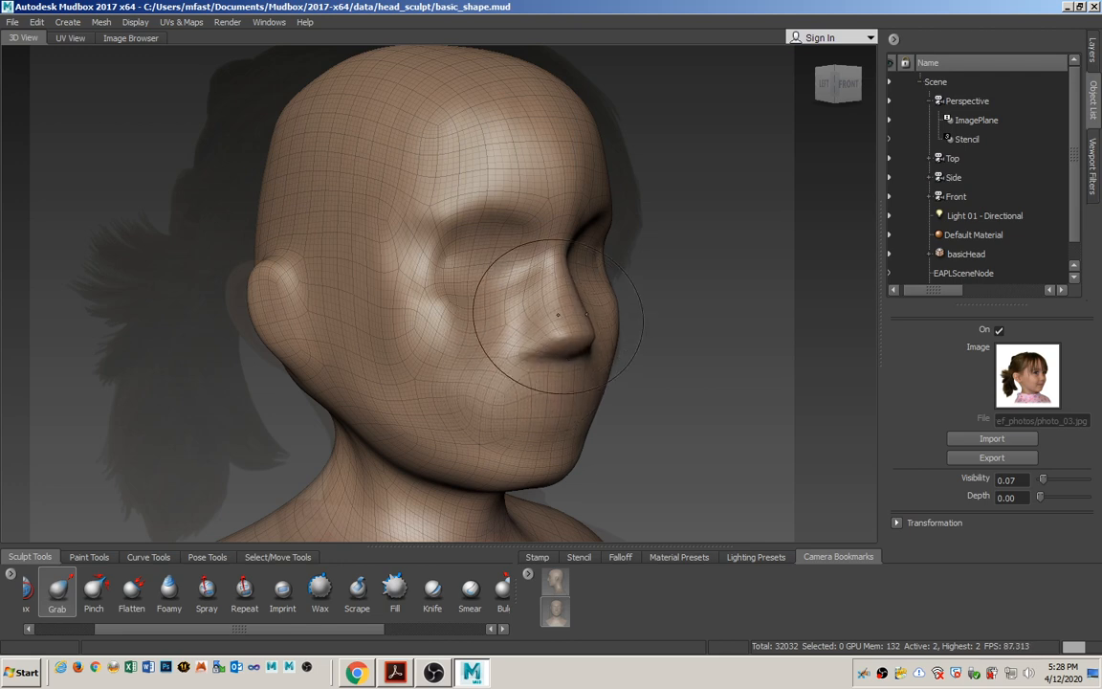
Nudge the nose tip with the Grab tool to match the photo, raising the image plane's visibility to 0.29.
{"action": "mouse_move", "coordinate": [1038, 485]}
{"action": "left_mouse_down"}
{"action": "mouse_move", "coordinate": [1064, 485]}
{"action": "mouse_move", "coordinate": [1045, 478]}
{"action": "left_mouse_up"}
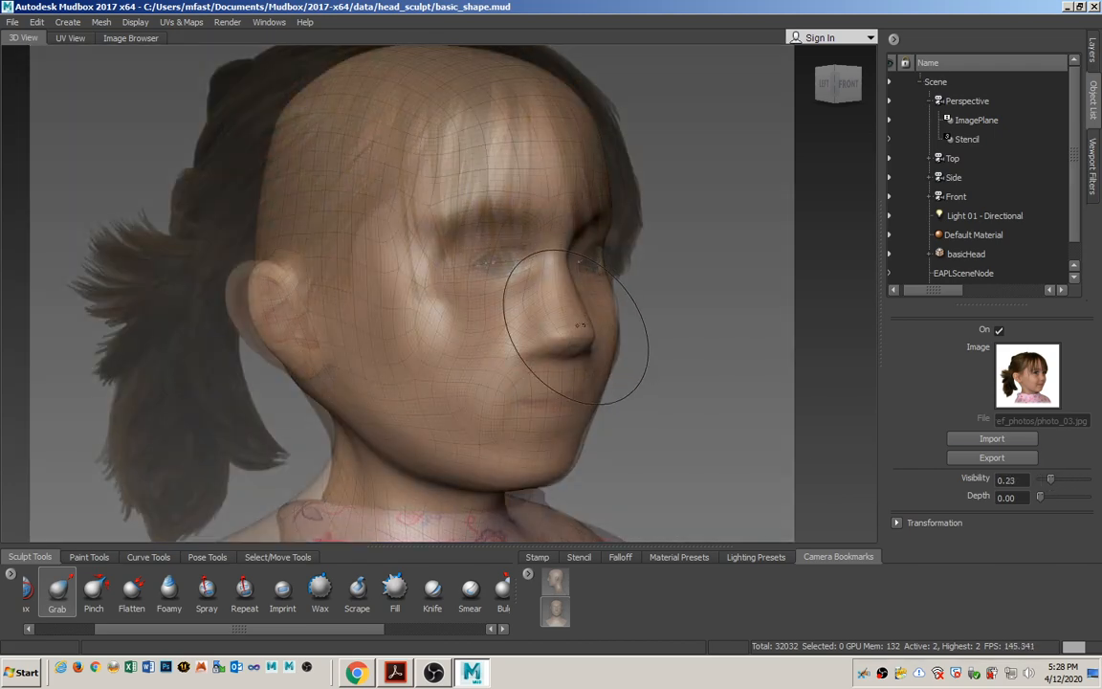
{"action": "left_click_drag", "start_coordinate": [588, 323], "coordinate": [591, 322]}
{"action": "left_click_drag", "start_coordinate": [577, 340], "coordinate": [571, 344]}
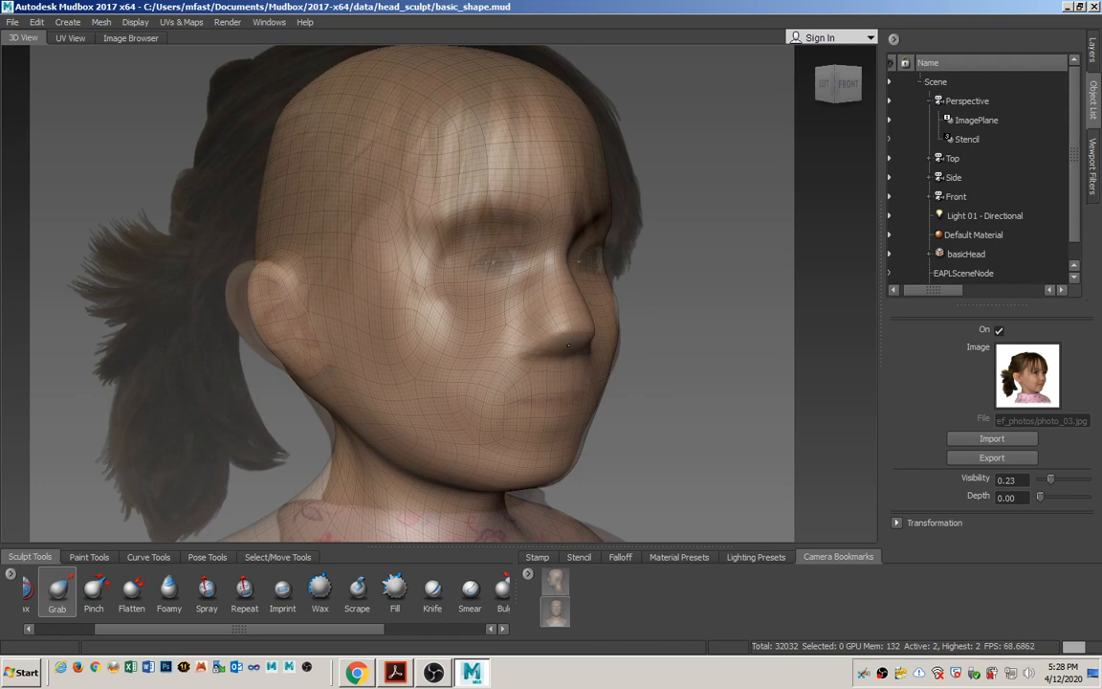
{"action": "mouse_move", "coordinate": [1051, 486]}
{"action": "left_mouse_down"}
{"action": "mouse_move", "coordinate": [1076, 479]}
{"action": "mouse_move", "coordinate": [1053, 479]}
{"action": "left_mouse_up"}
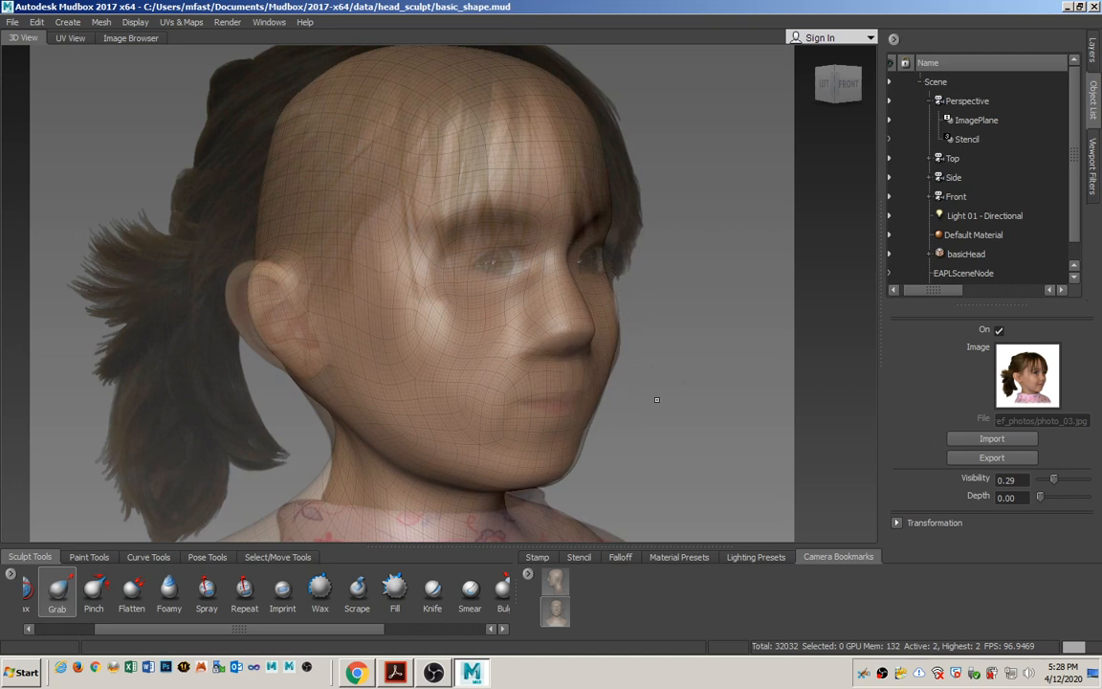
Nudge the far cheek with the Grab tool, and refine the nose bridge against the profile drawing through the Side camera.
{"action": "left_click_drag", "start_coordinate": [613, 302], "coordinate": [610, 309]}
{"action": "left_click", "coordinate": [954, 177]}
{"action": "right_click", "coordinate": [954, 177]}
{"action": "left_click", "coordinate": [980, 183]}
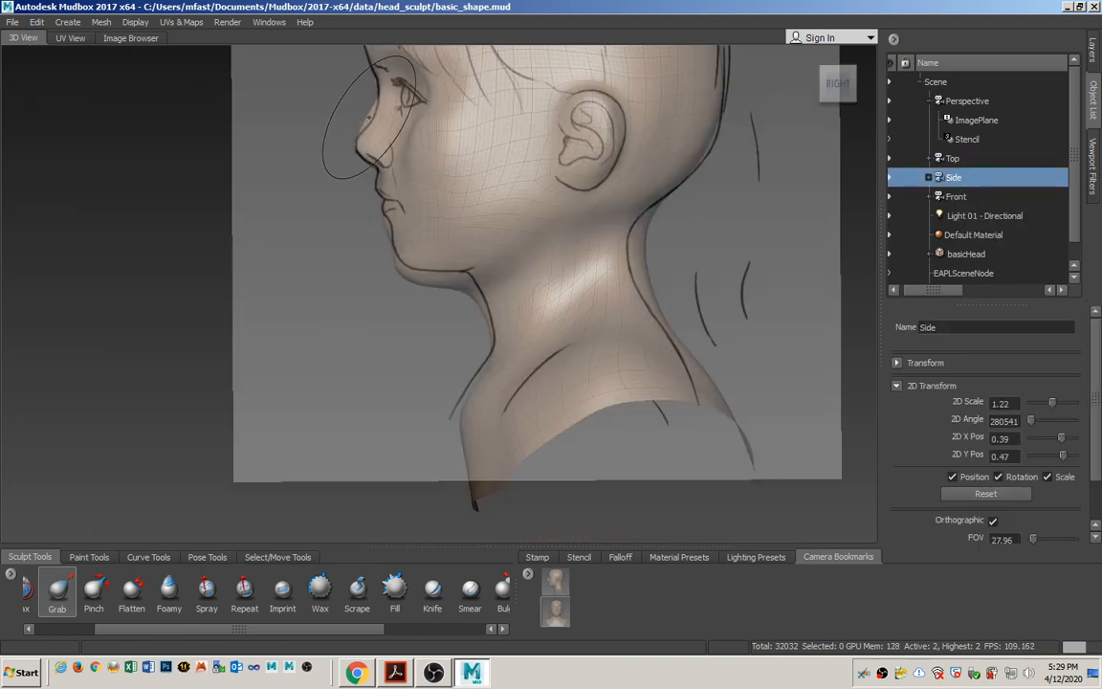
{"action": "left_click_drag", "start_coordinate": [368, 116], "coordinate": [370, 119]}
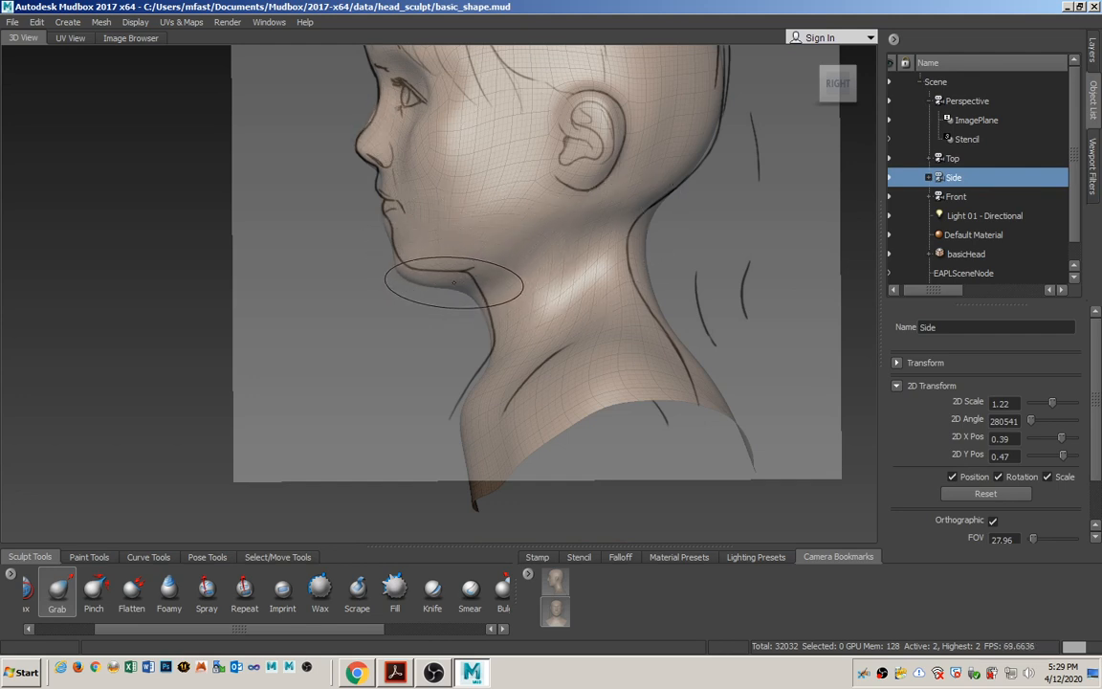
Look through the Perspective camera again and set its image plane's visibility to 0.00.
{"action": "left_click", "coordinate": [966, 100]}
{"action": "right_click", "coordinate": [968, 101]}
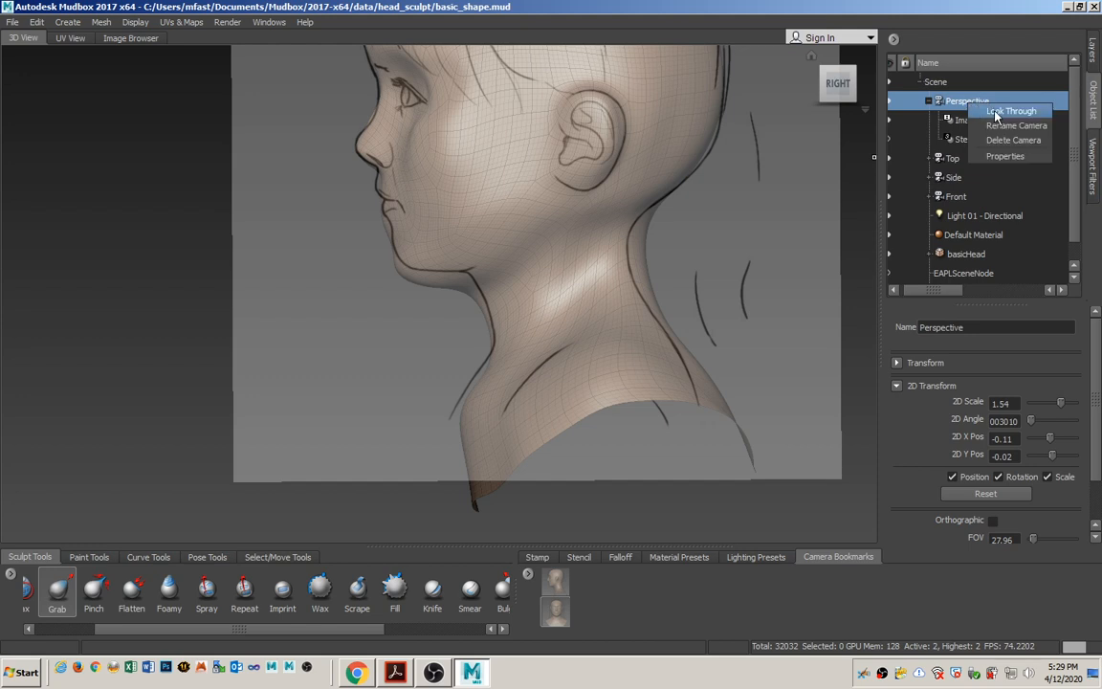
{"action": "left_click", "coordinate": [995, 106]}
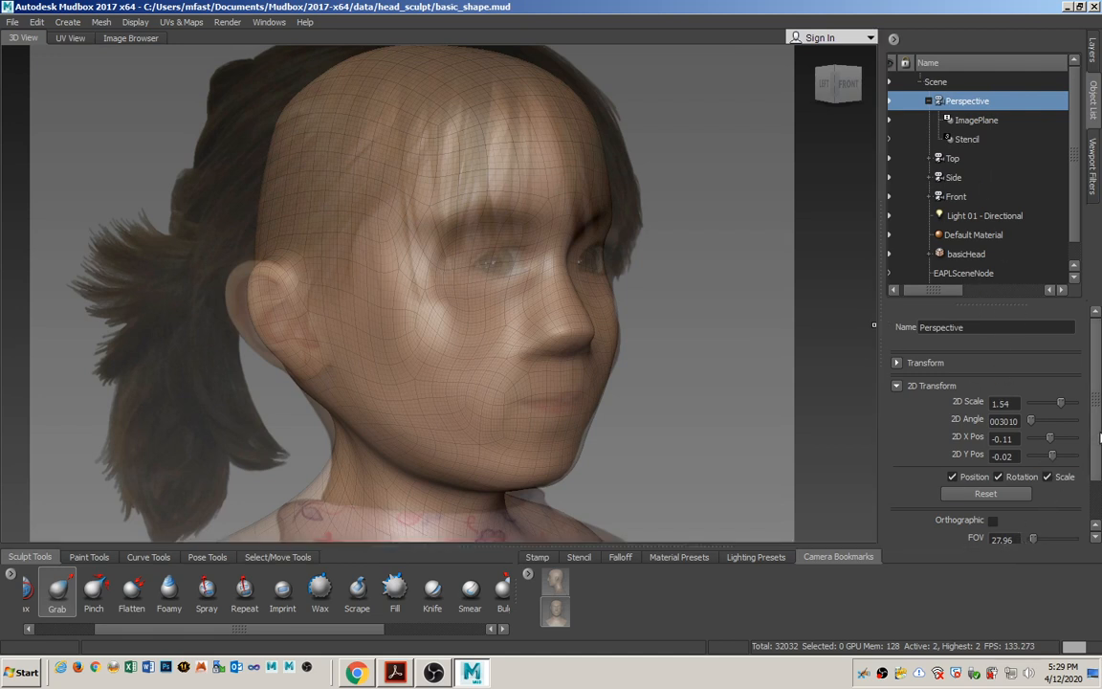
{"action": "left_click", "coordinate": [994, 121]}
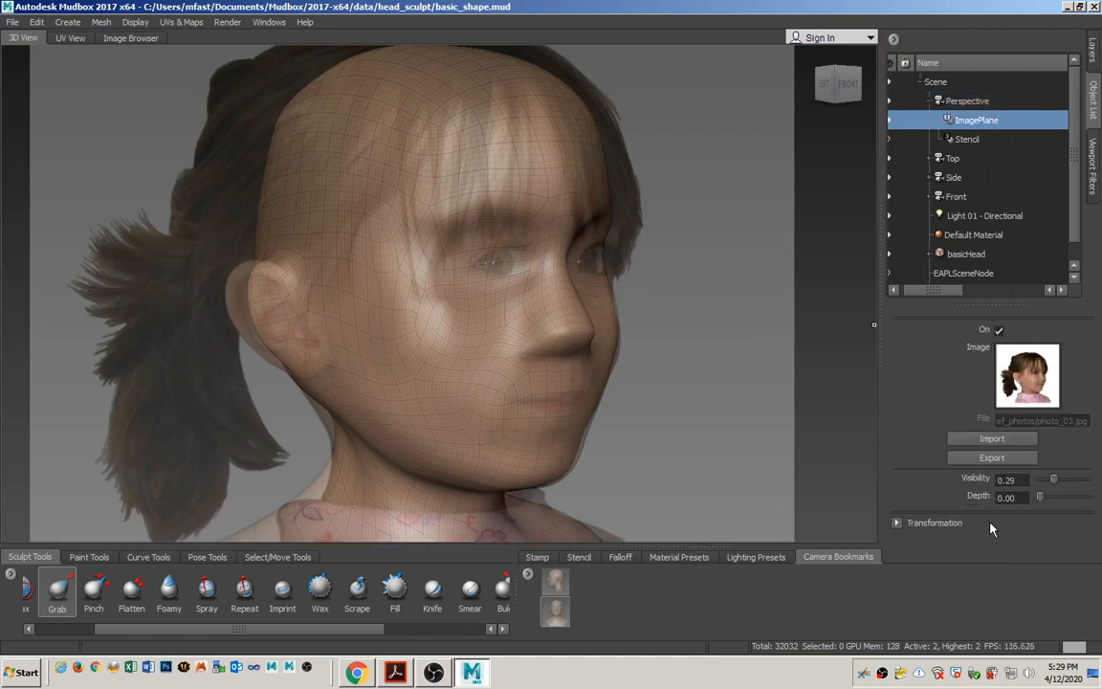
{"action": "left_click_drag", "start_coordinate": [1055, 481], "coordinate": [1035, 481]}
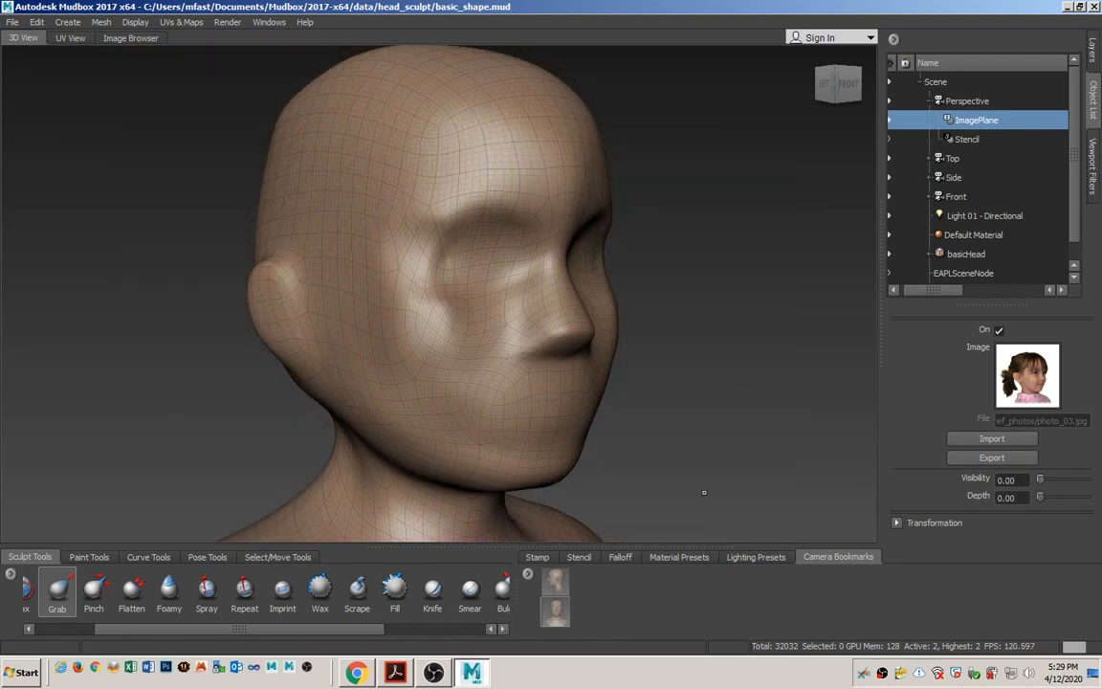
Hide the wireframe and inspect the smooth-shaded head from the front and in three-quarter view.
{"action": "right_click_drag", "start_coordinate": [702, 490], "coordinate": [615, 460], "text": "alt"}
{"action": "left_click_drag", "start_coordinate": [615, 460], "coordinate": [459, 435], "text": "alt"}
{"action": "key", "text": "w"}
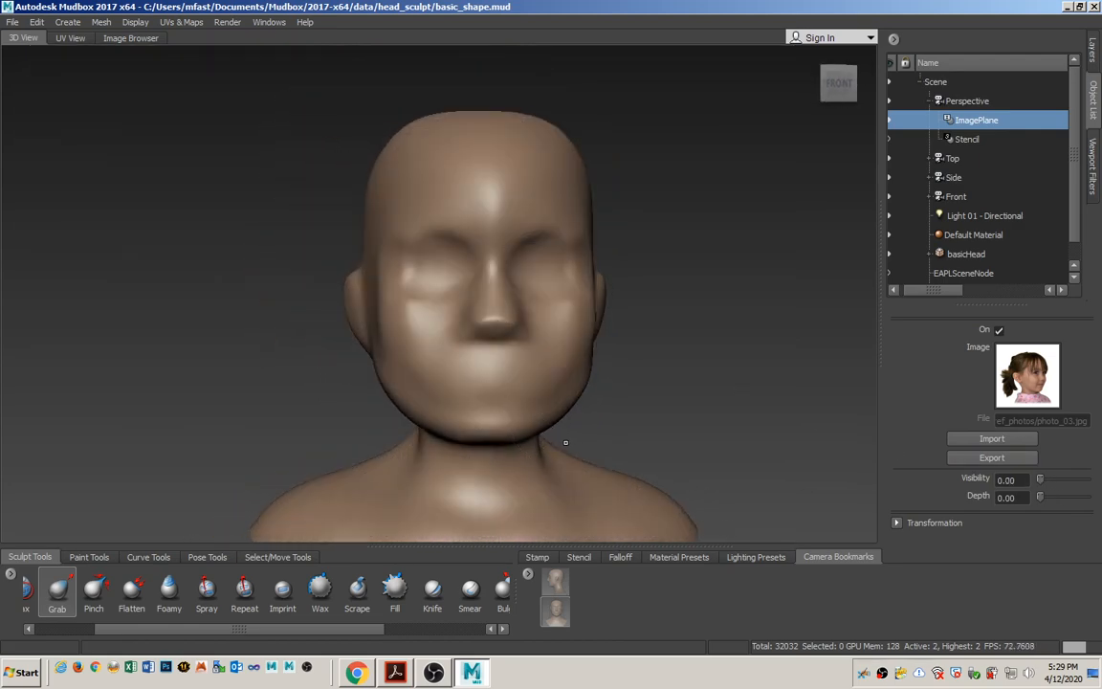
{"action": "left_click_drag", "start_coordinate": [674, 430], "coordinate": [647, 440], "text": "alt"}
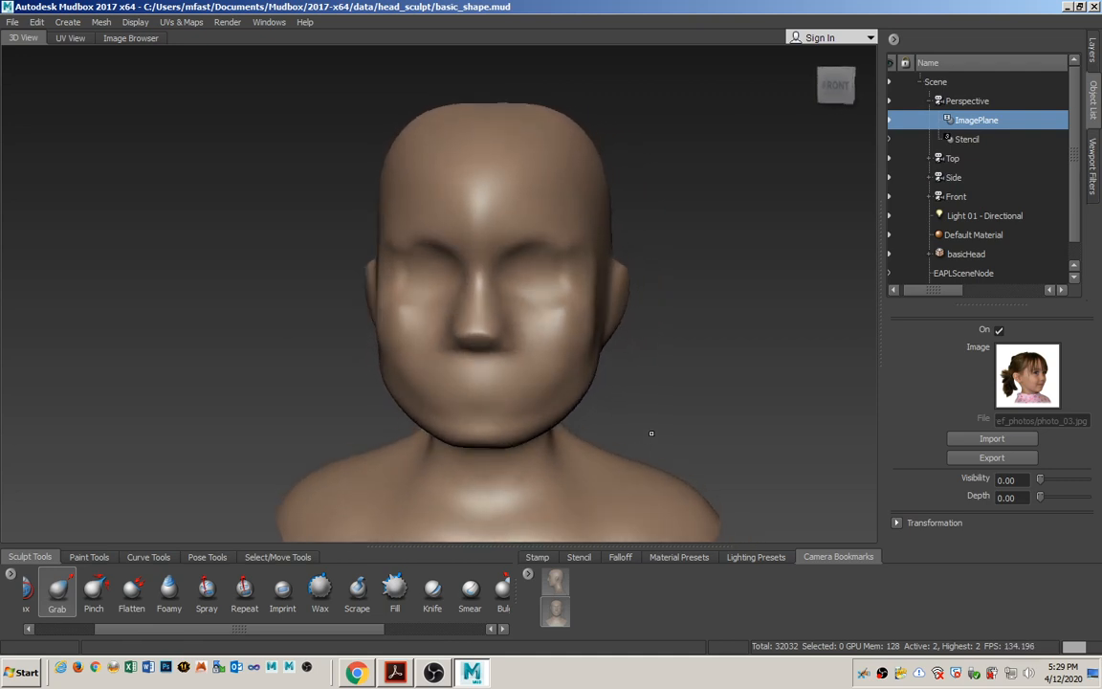
{"action": "left_click_drag", "start_coordinate": [634, 355], "coordinate": [731, 375], "text": "alt"}
{"action": "right_click_drag", "start_coordinate": [683, 394], "coordinate": [626, 392], "text": "alt"}
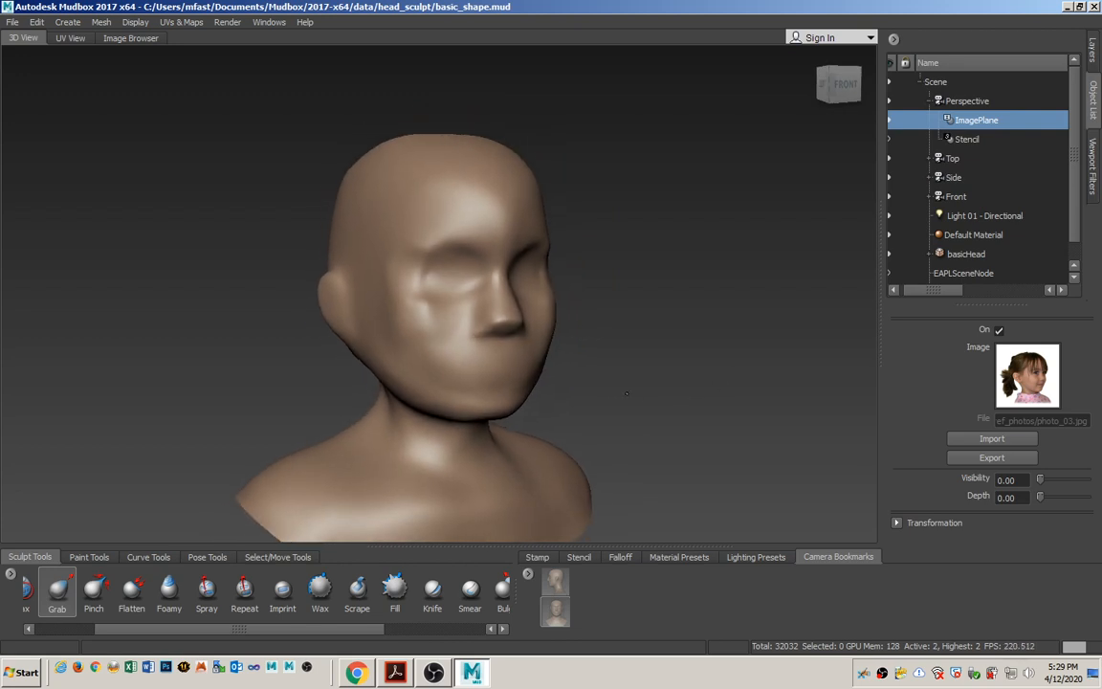